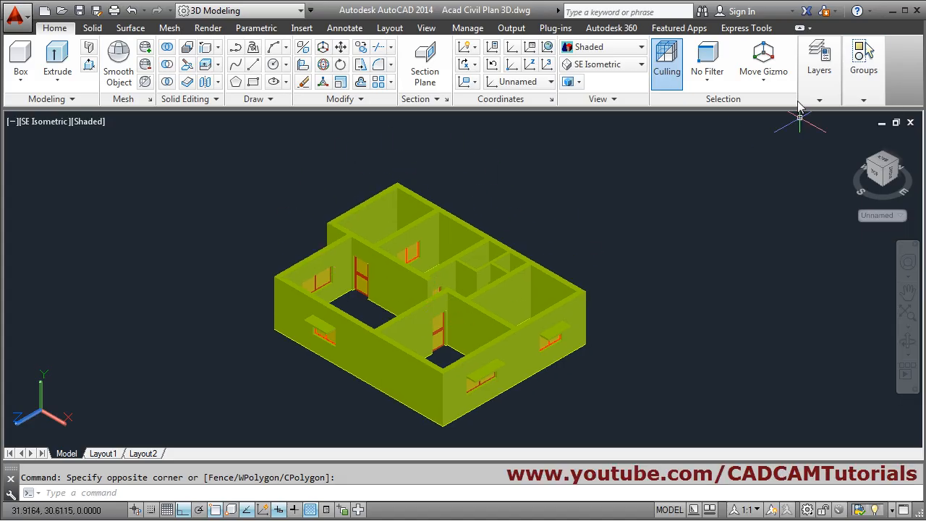
Create a new layer named Slab with index color 104.
left_click(821, 92)
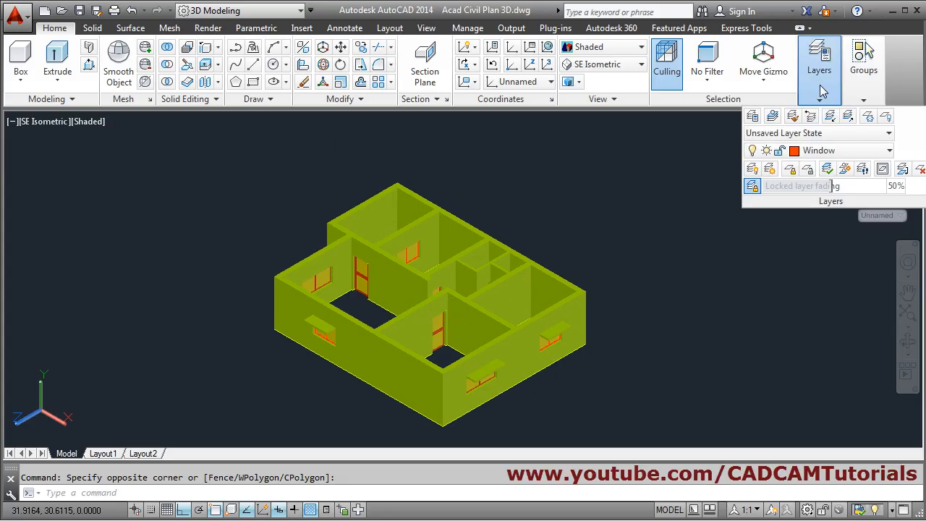
left_click(752, 119)
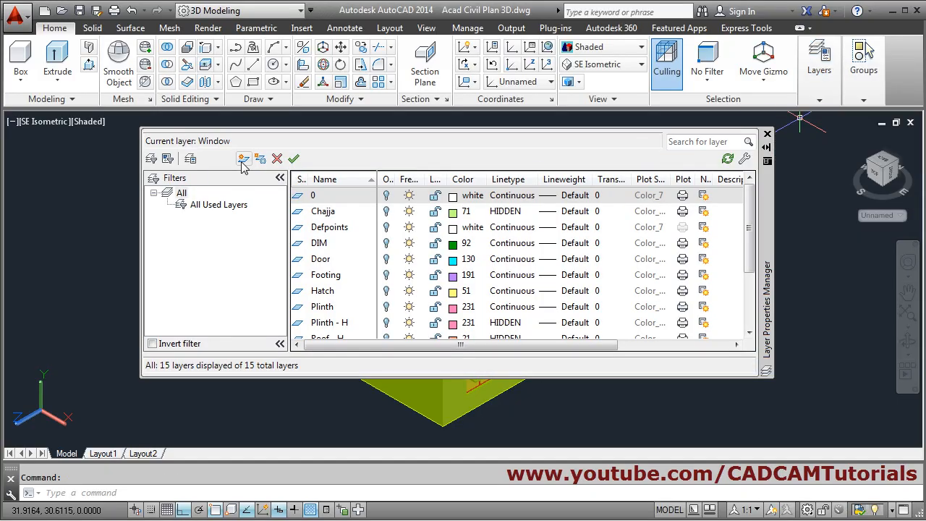
left_click(244, 159)
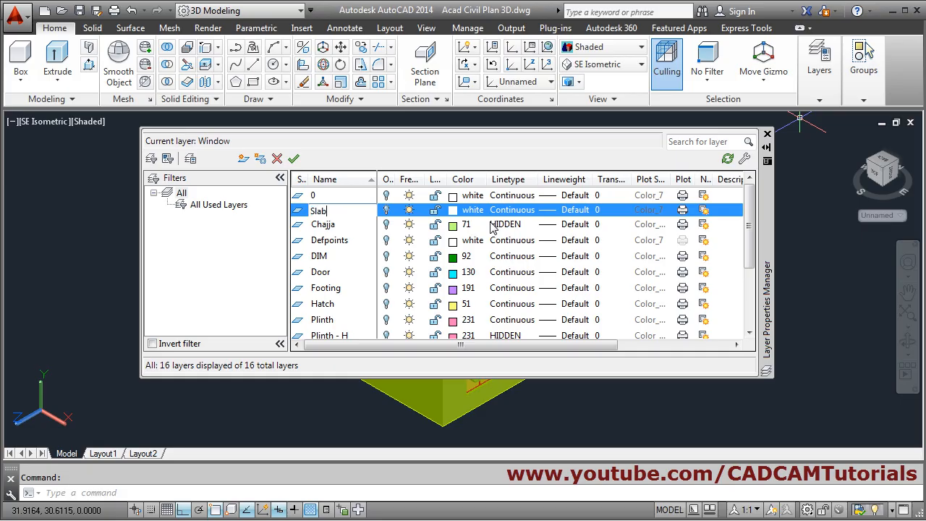
left_click(453, 210)
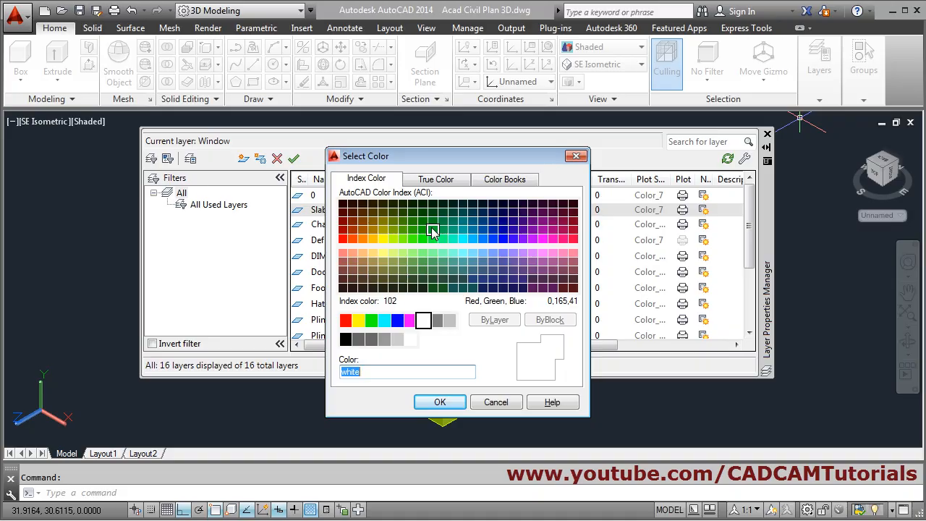
left_click(432, 225)
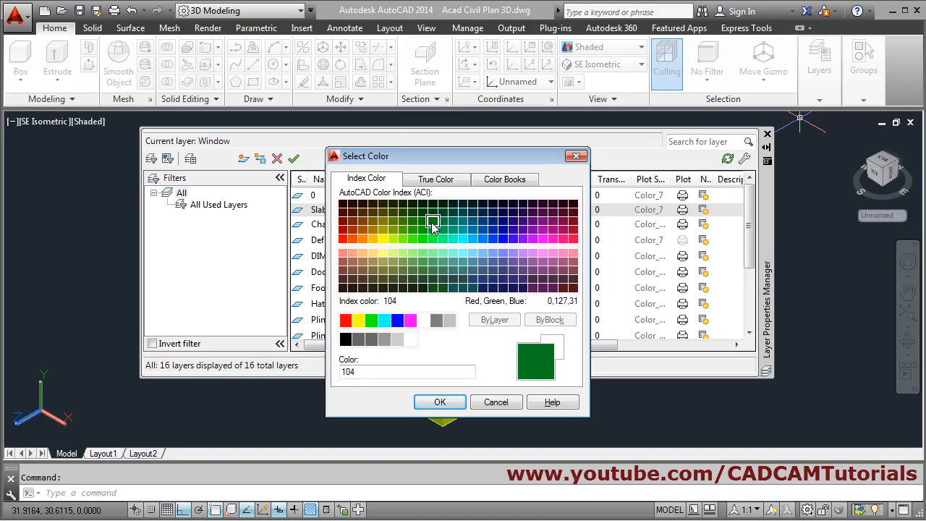
left_click(431, 402)
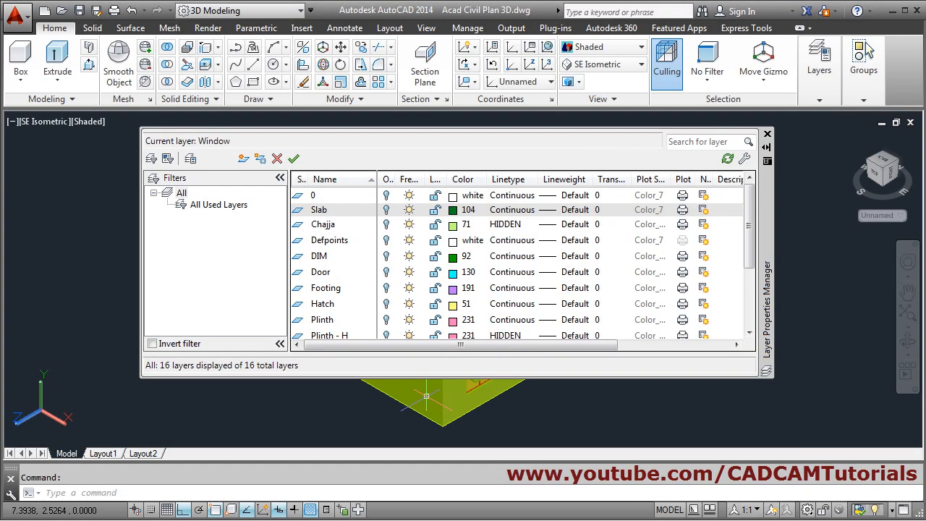
left_click(768, 136)
Turn on the Slab layer and make it the current layer.
left_click(818, 101)
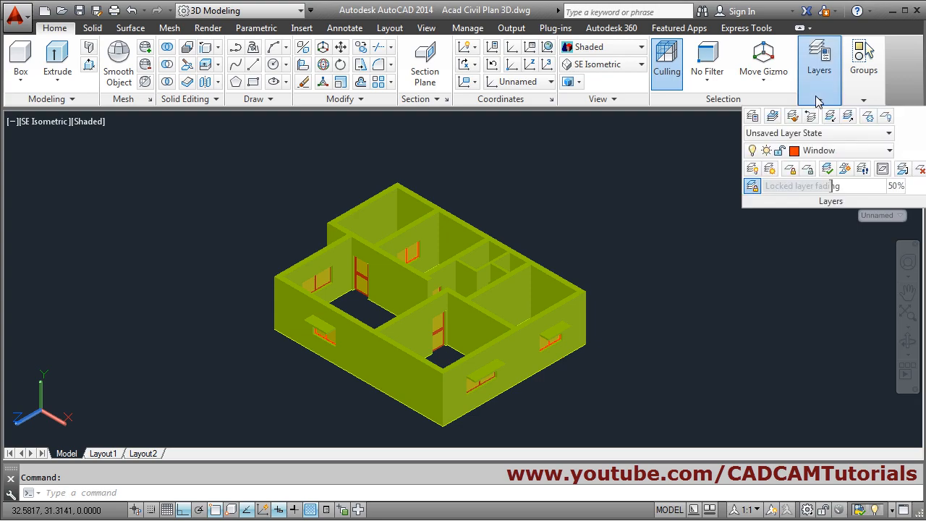
left_click(842, 152)
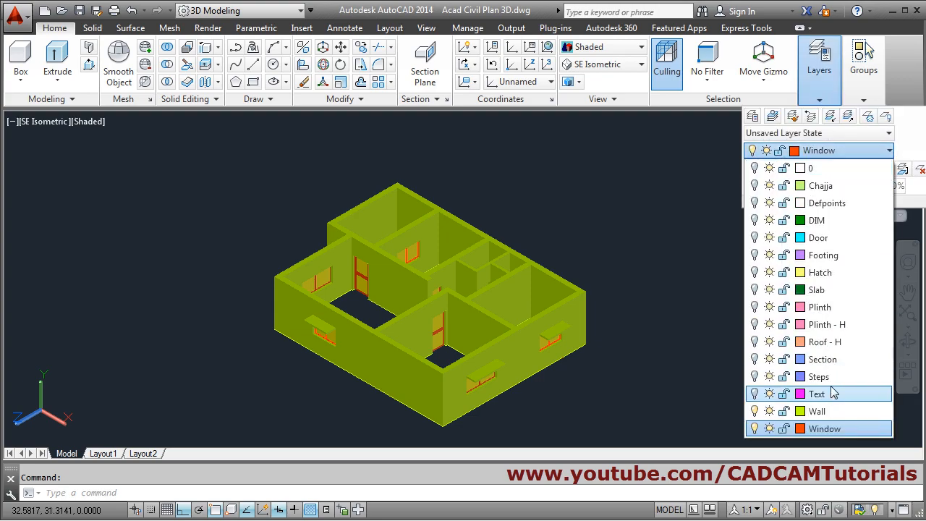
left_click(754, 290)
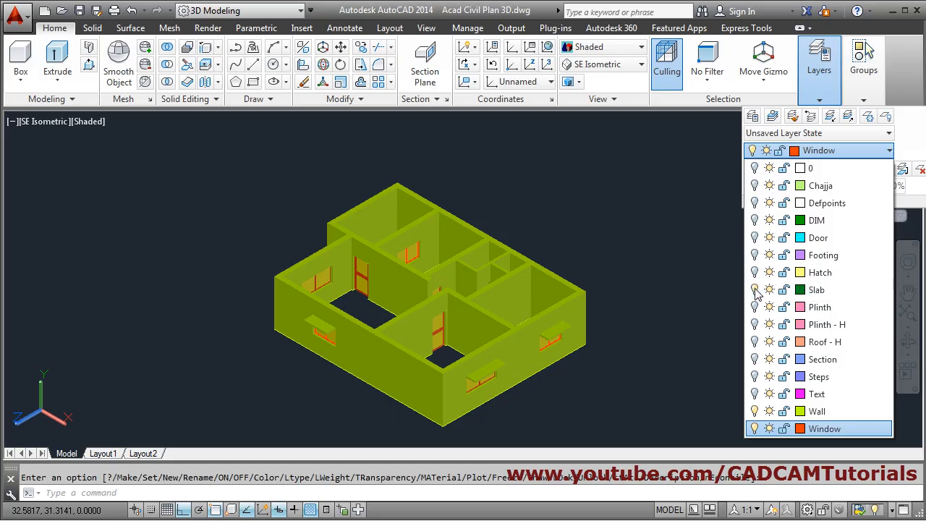
left_click(827, 295)
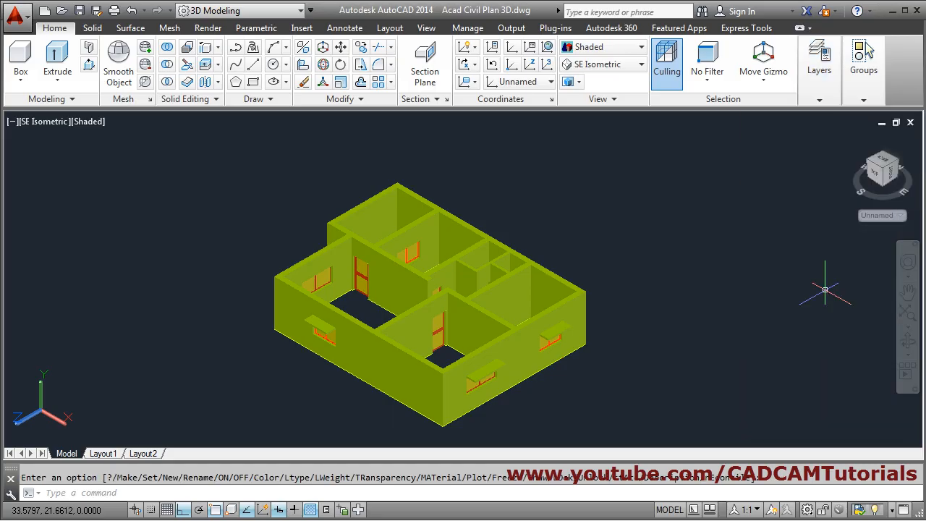
Set the user coordinate system to the Top orientation.
scroll(399, 171, "up", 3)
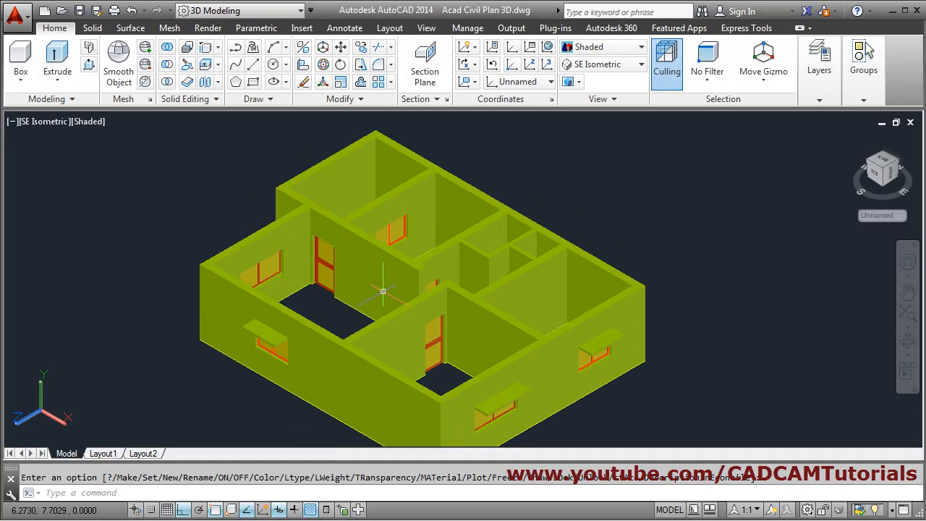
mouse_move(416, 280)
middle_mouse_down()
mouse_move(416, 290)
mouse_move(426, 288)
middle_mouse_up()
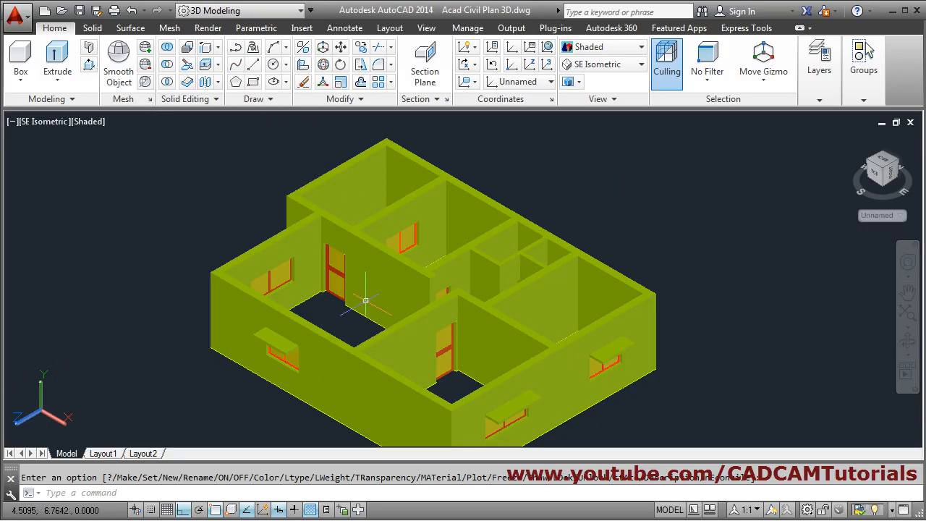
left_click(550, 83)
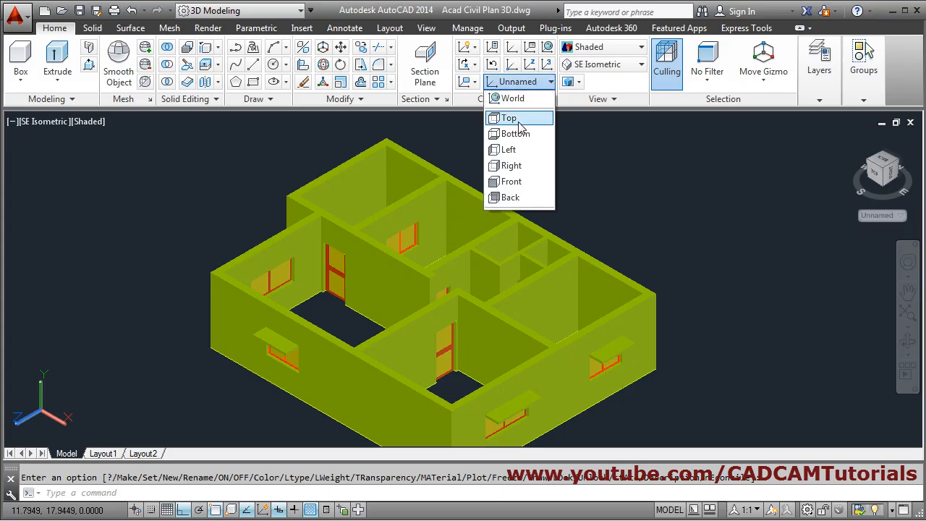
left_click(518, 120)
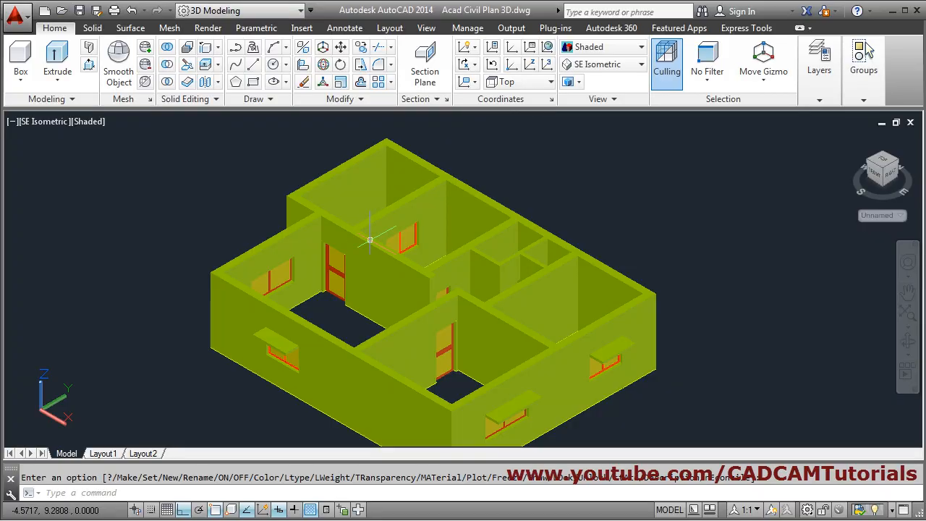
Trace a polyline through all outer corners of the house's wall tops, returning to the starting corner at the back.
scroll(290, 115, "up", 2)
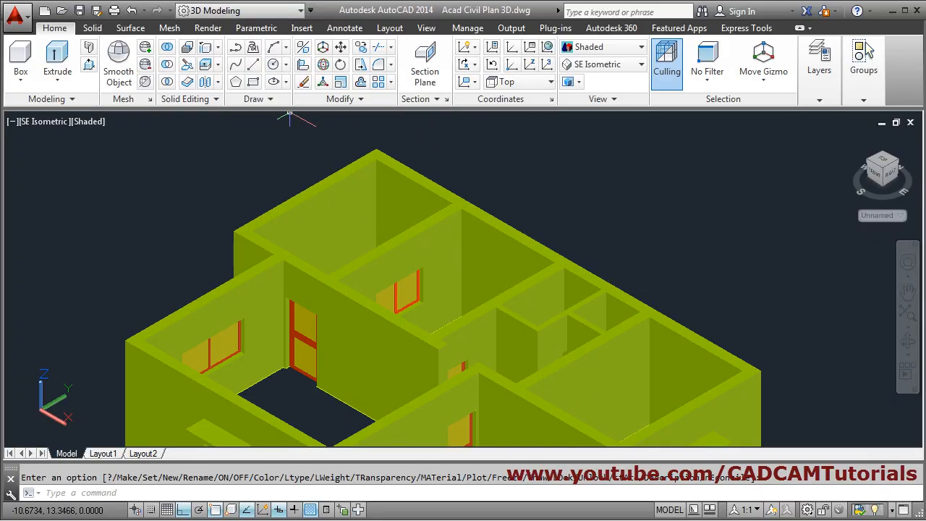
left_click(236, 49)
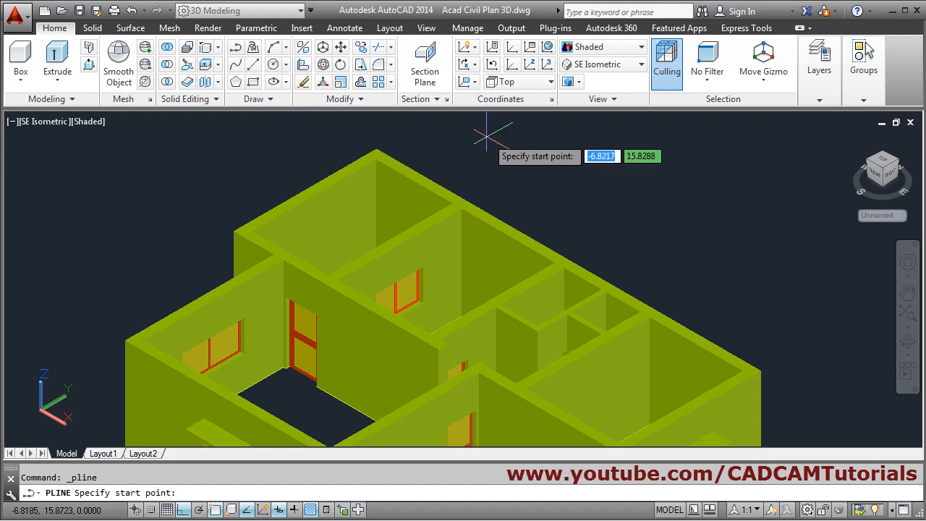
left_click(375, 148)
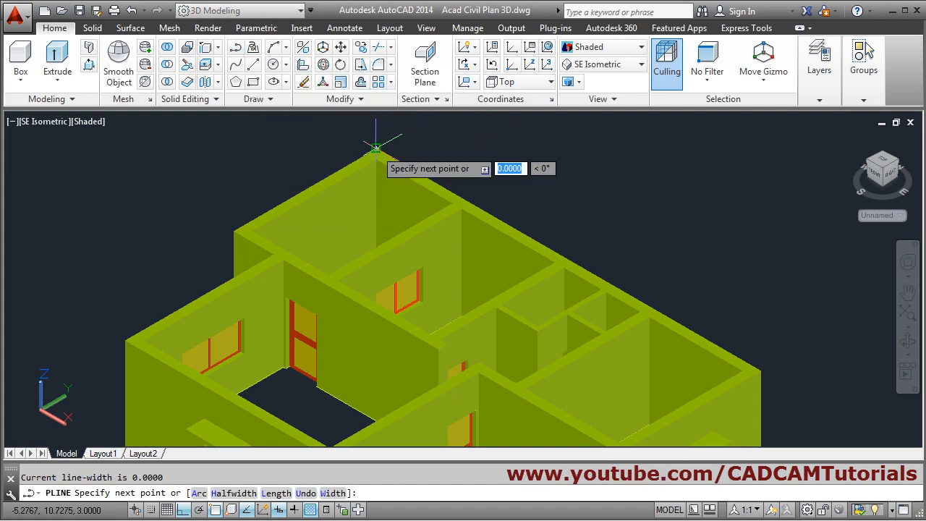
middle_click_drag(593, 238, 535, 137)
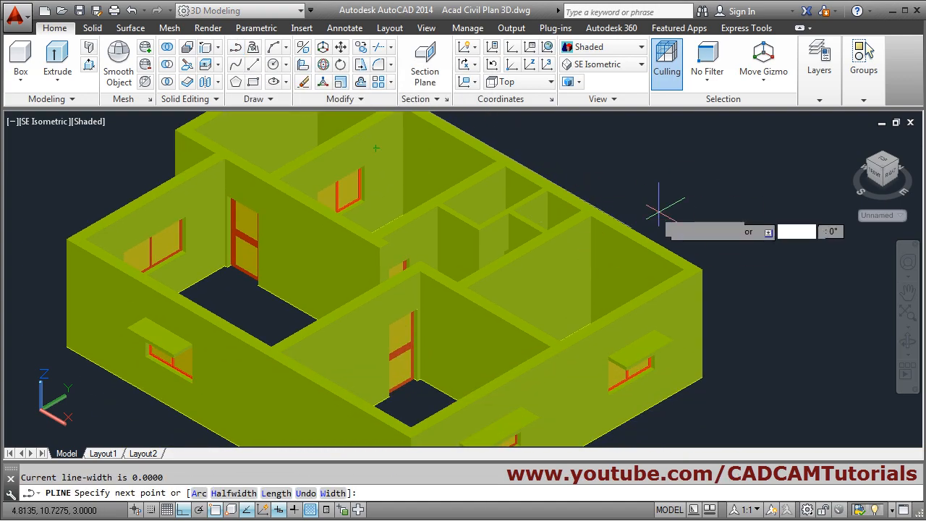
left_click(702, 270)
middle_click_drag(619, 293, 775, 241)
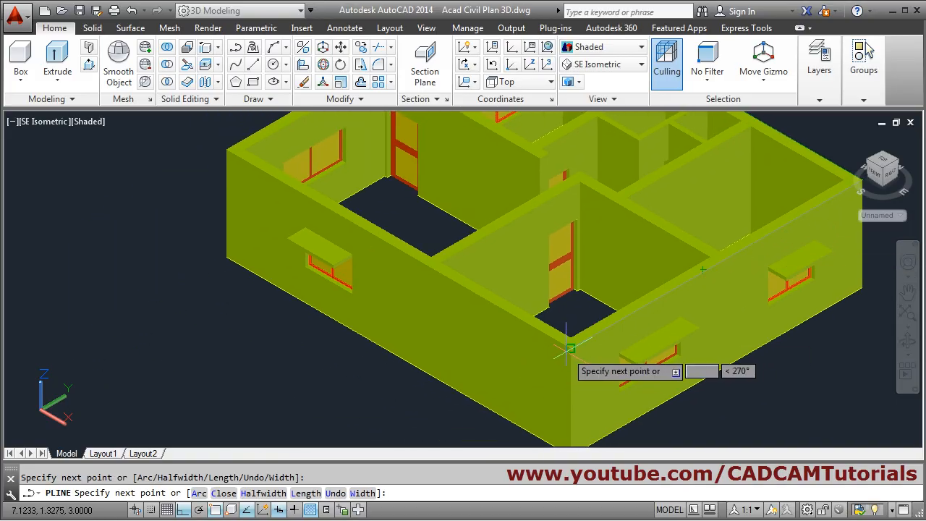
middle_click_drag(300, 244, 253, 398)
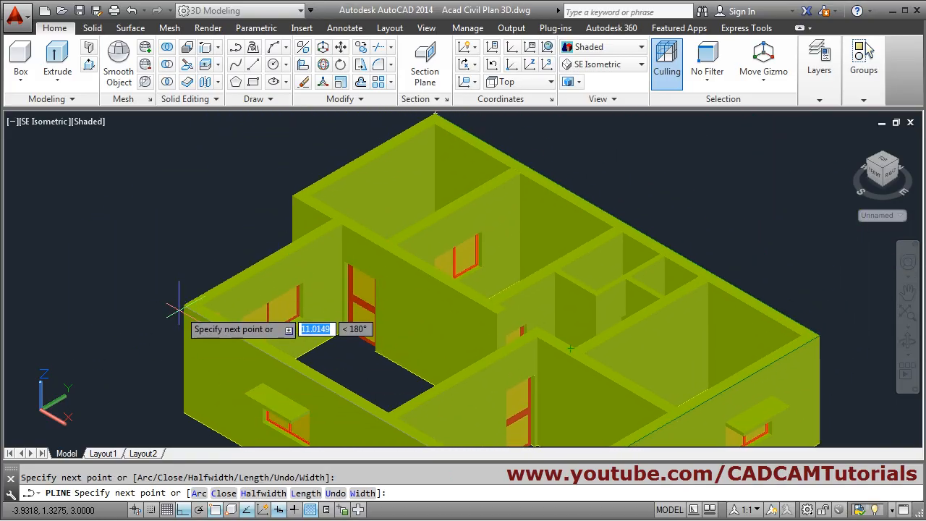
left_click(185, 304)
scroll(344, 205, "up", 1)
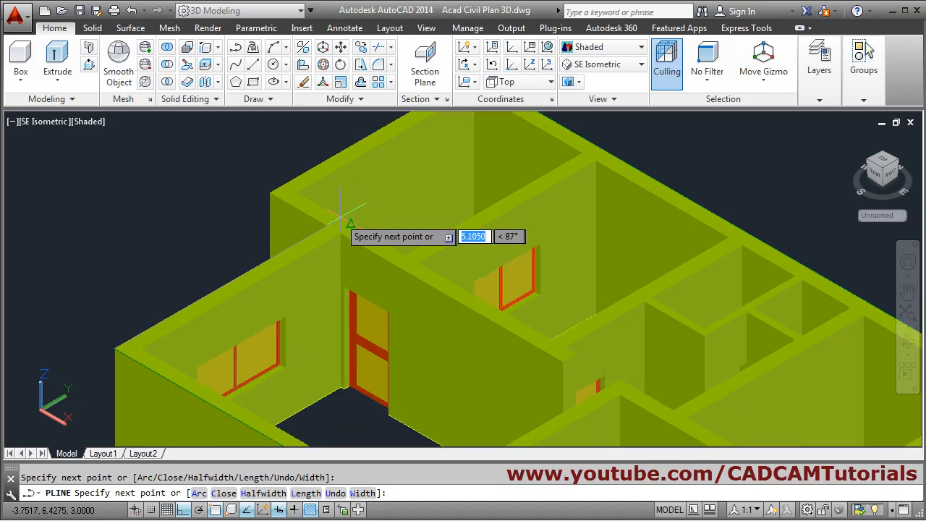
middle_click_drag(327, 225, 334, 359)
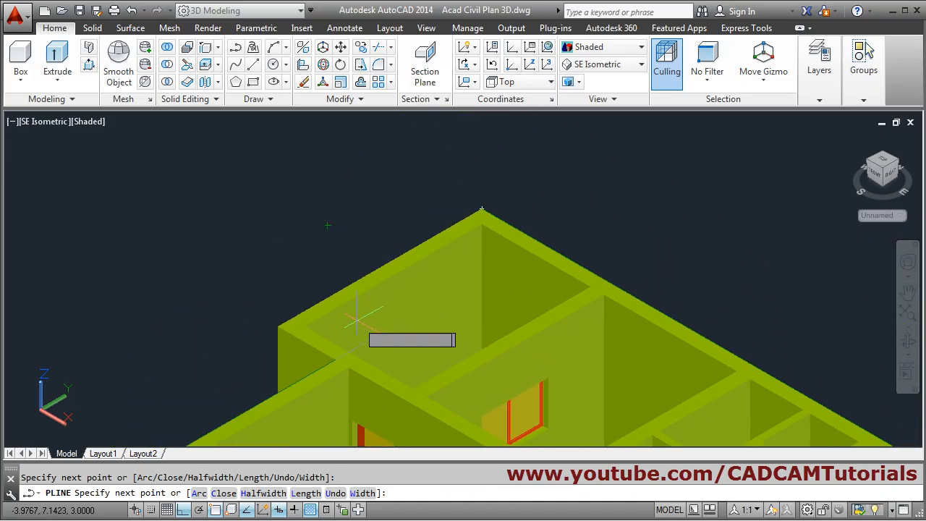
left_click(279, 326)
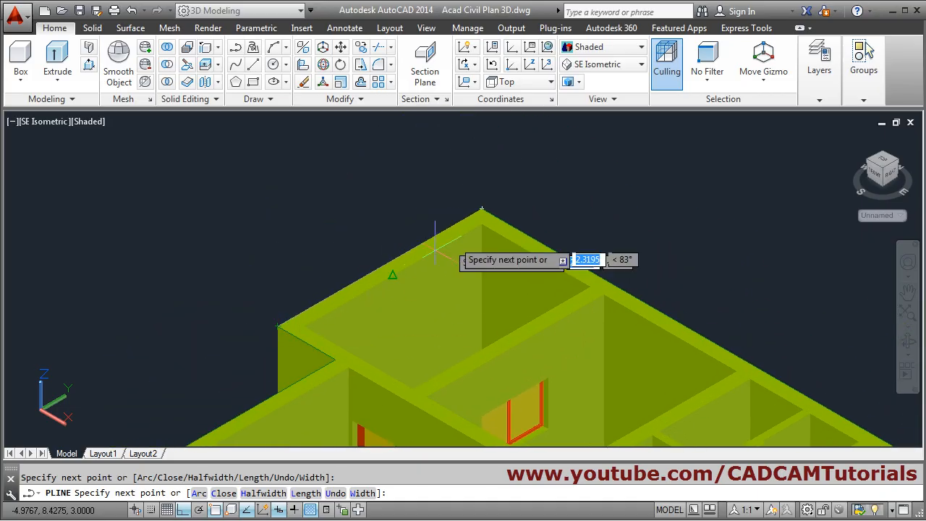
left_click(481, 209)
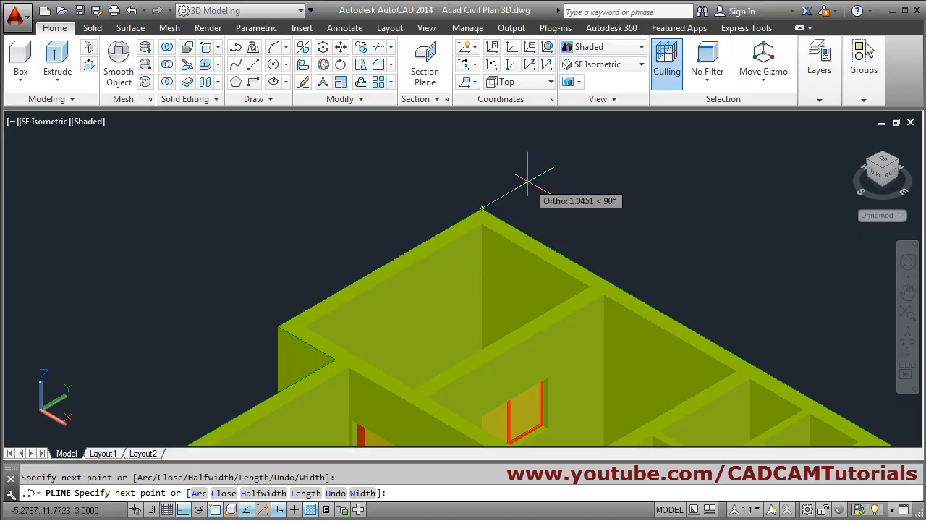
key("Return")
Copy only the traced wall-top outline, without the walls, to two spots behind the house along Y, the farther one about 34.5 units away.
scroll(402, 176, "down", 2)
scroll(401, 176, "down", 2)
middle_click_drag(516, 212, 460, 212)
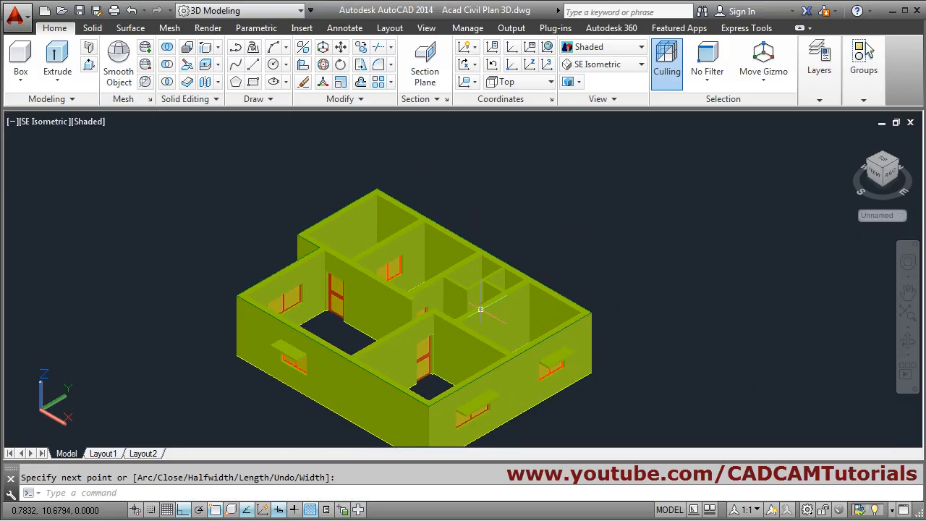
scroll(520, 373, "up", 3)
middle_click_drag(522, 369, 461, 312)
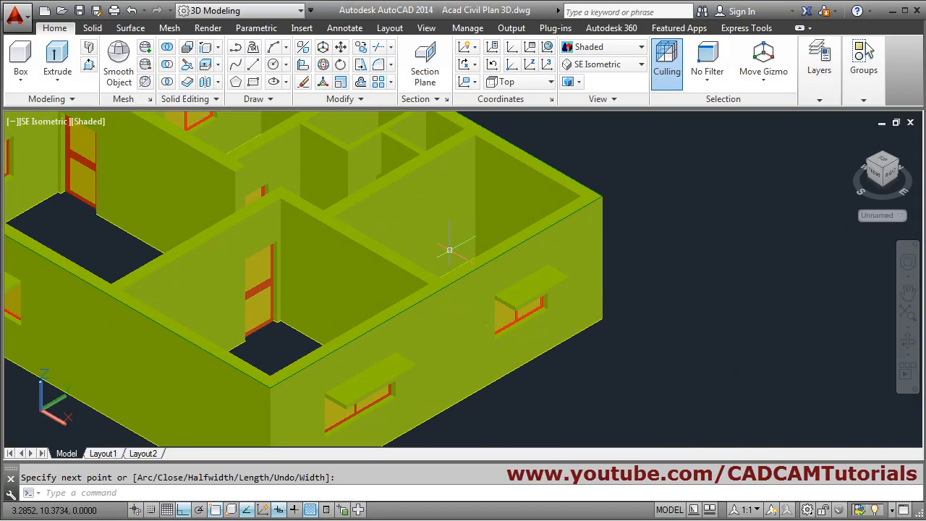
scroll(515, 280, "up", 1)
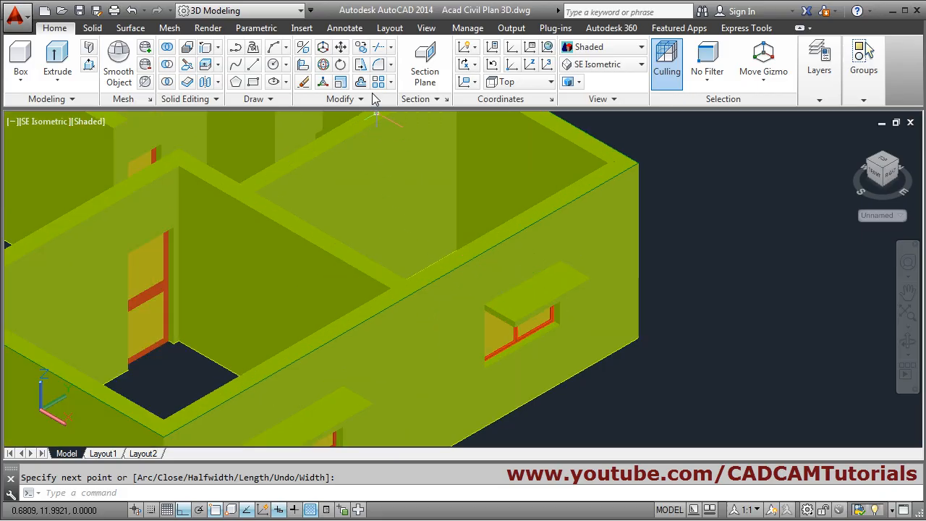
left_click(360, 47)
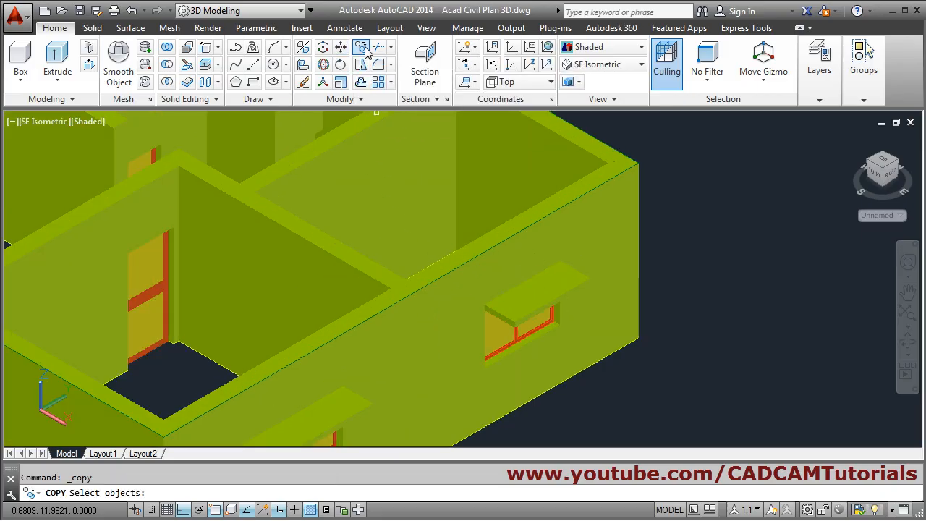
left_click(589, 192)
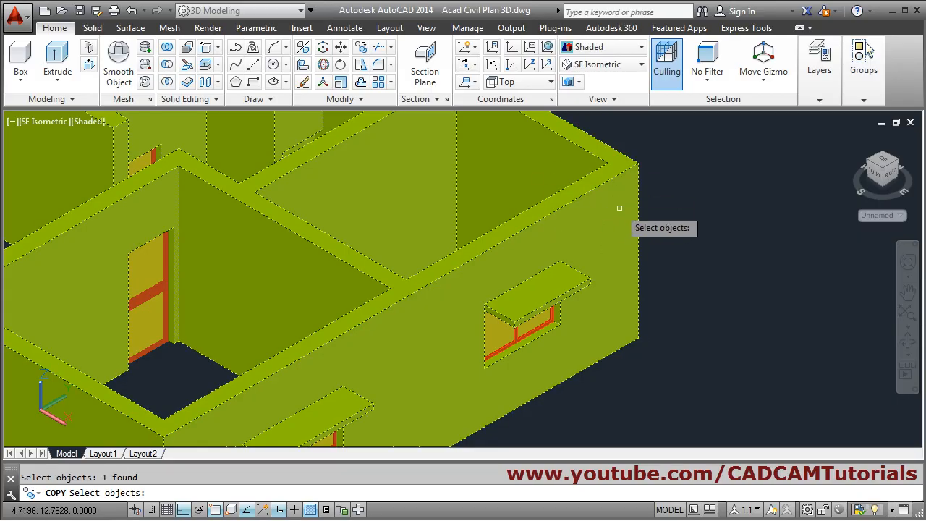
middle_click_drag(603, 222, 507, 271)
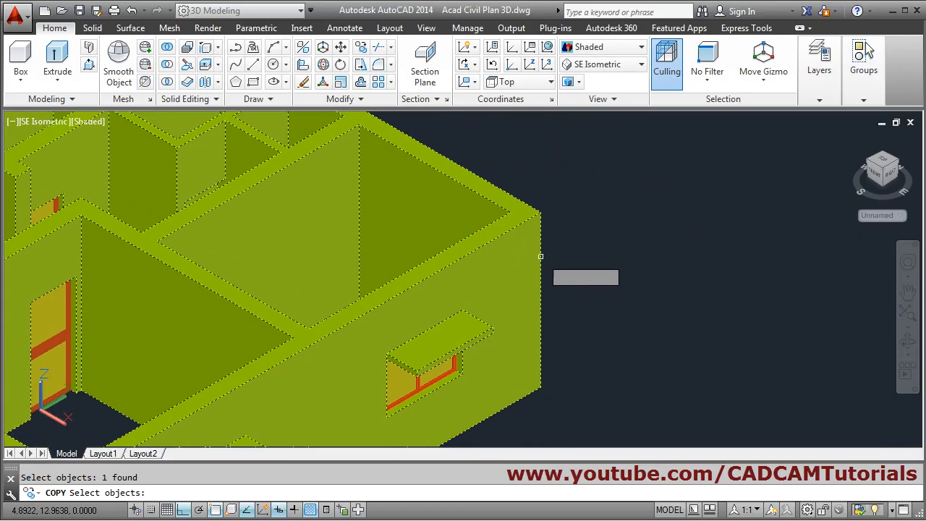
scroll(568, 214, "up", 2)
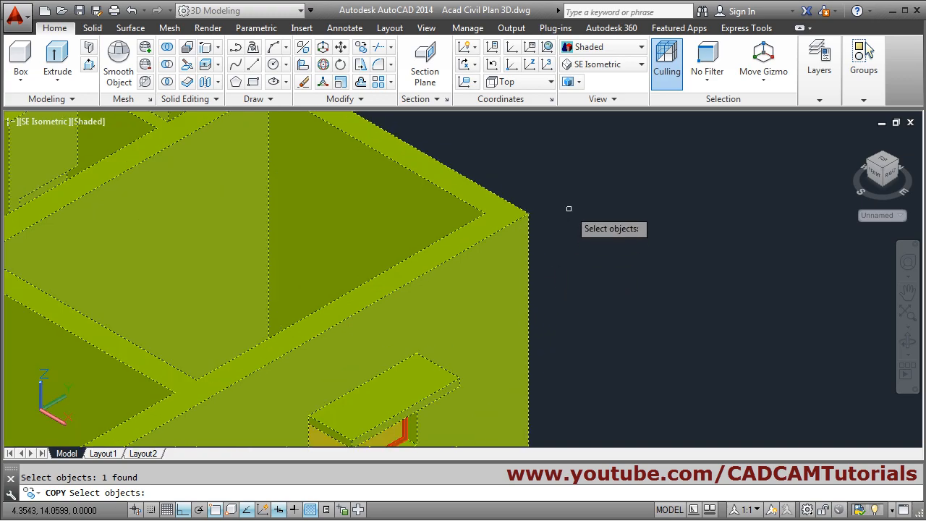
left_click(555, 160)
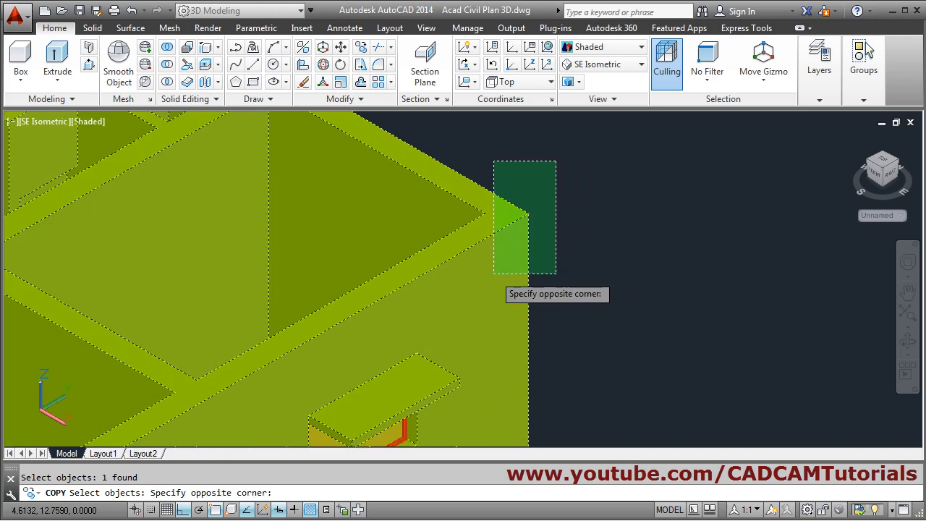
left_click(502, 274)
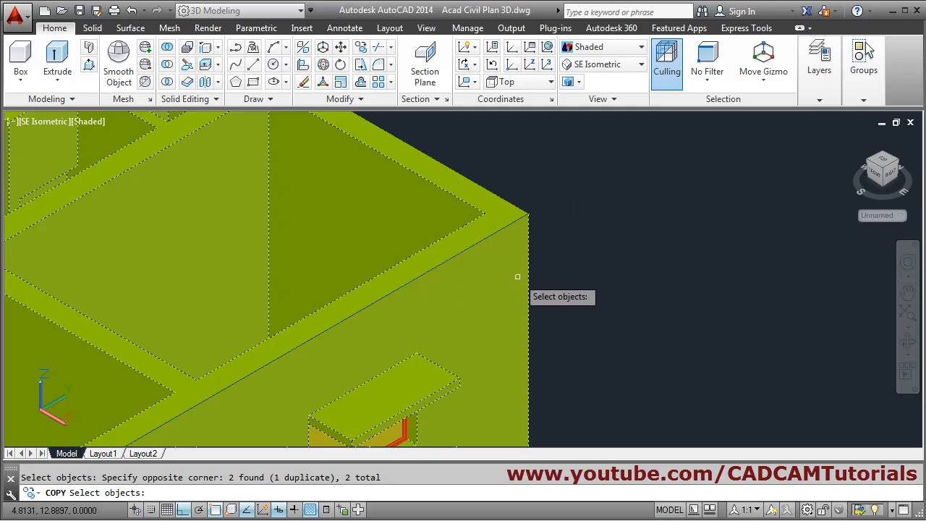
left_click(518, 276, "shift")
scroll(520, 265, "down", 3)
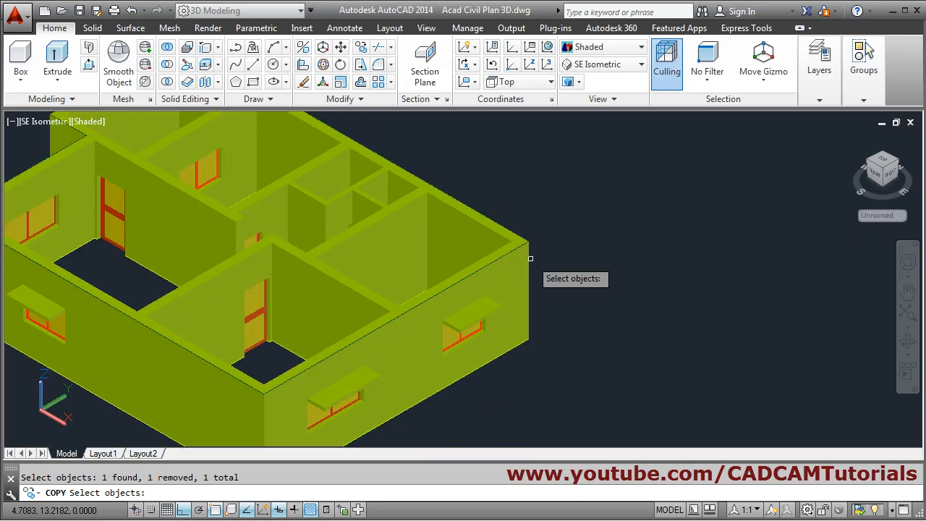
scroll(378, 240, "down", 3)
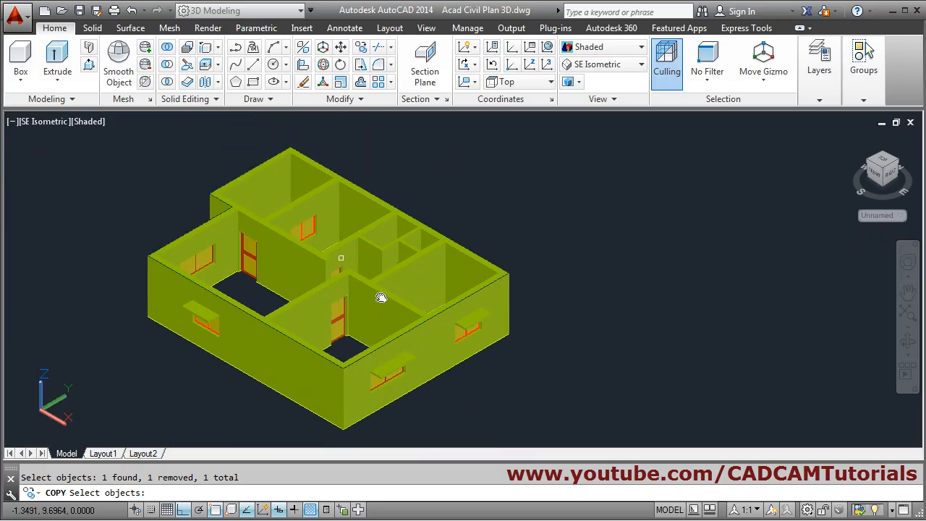
key("Return")
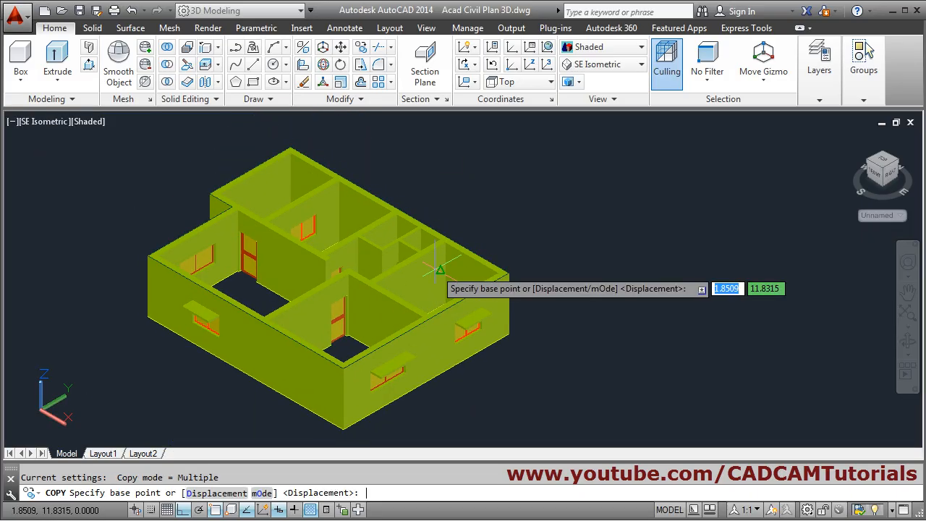
left_click(399, 261)
middle_click_drag(695, 171, 424, 324)
left_click(528, 255)
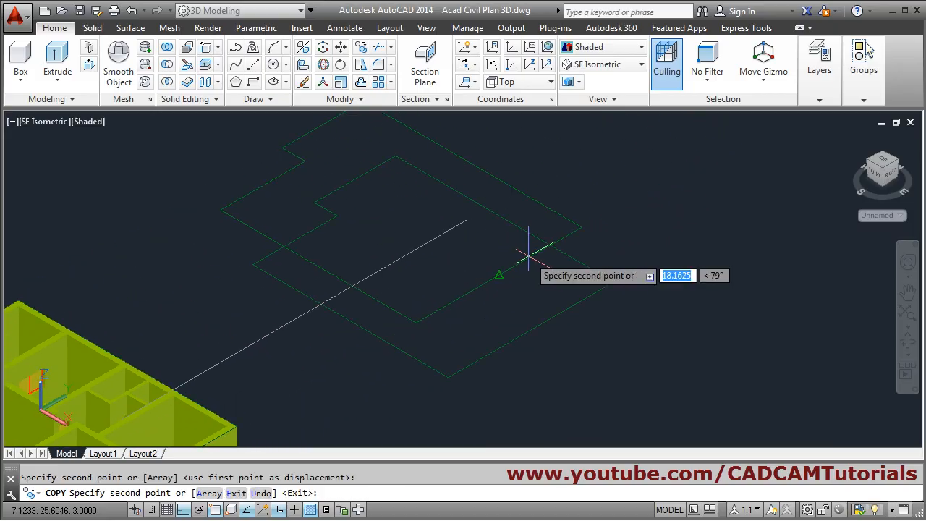
scroll(536, 271, "down", 4)
scroll(543, 246, "up", 3)
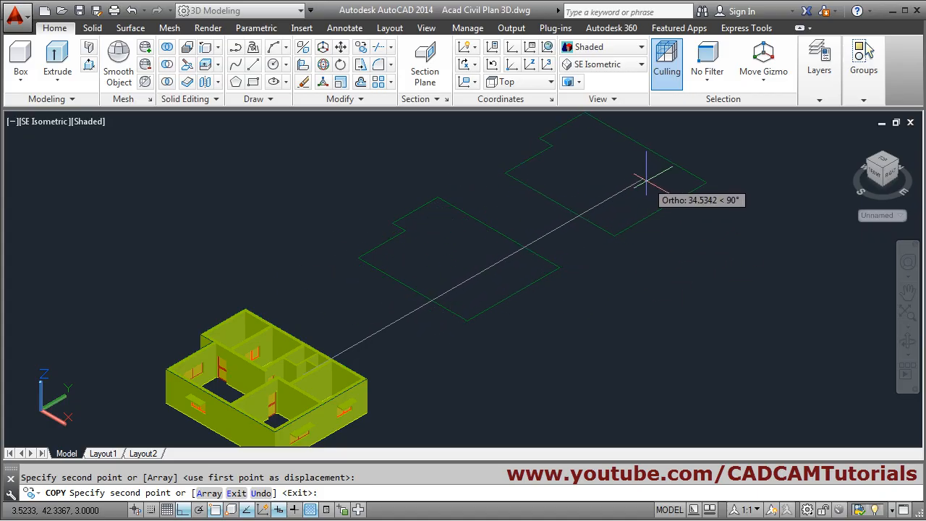
left_click(647, 183)
Turn off Ortho and place two more copies of the outline in the open space alongside the first two copies.
key("F8")
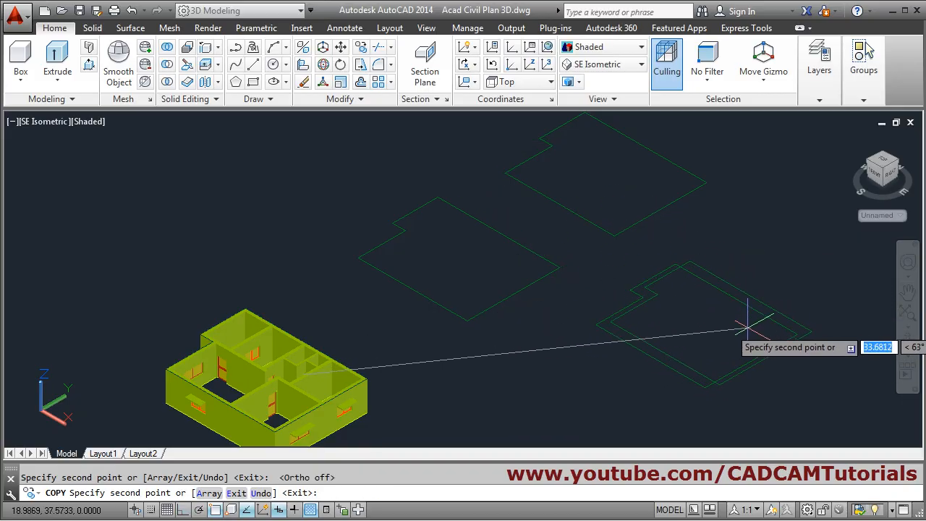
mouse_move(727, 323)
middle_mouse_down()
mouse_move(707, 294)
mouse_move(647, 284)
middle_mouse_up()
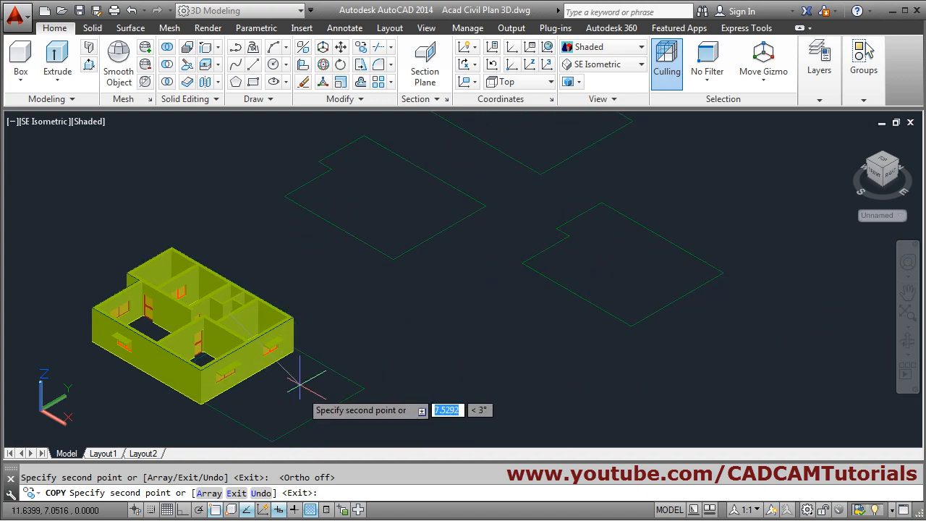
middle_click_drag(674, 275, 556, 296)
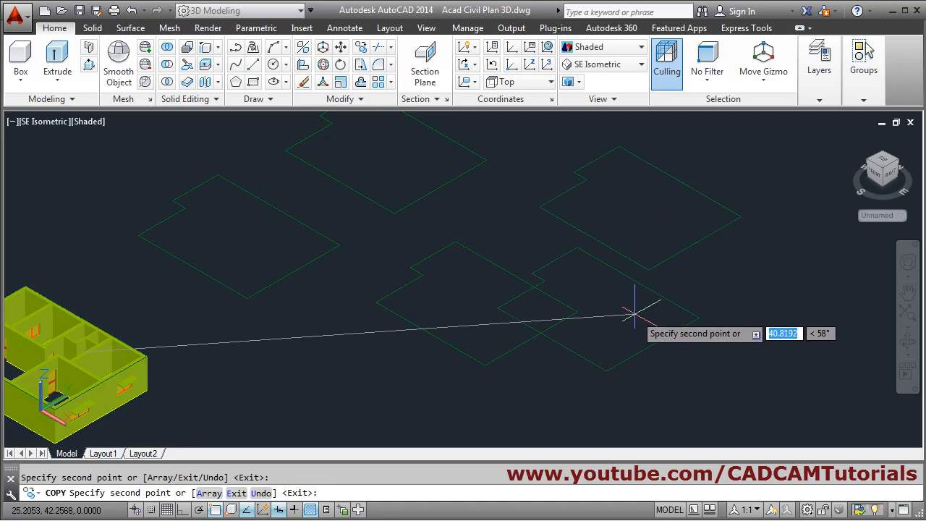
key("Escape")
scroll(458, 306, "down", 2)
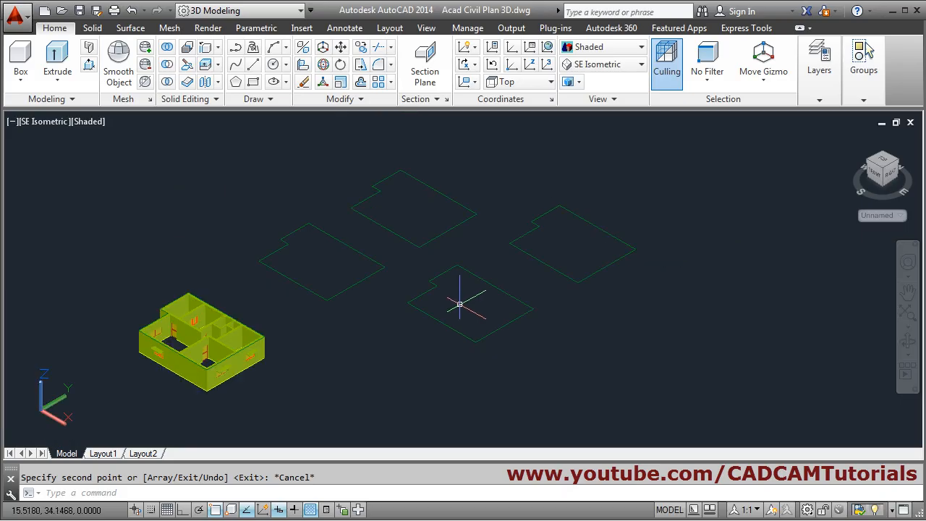
Try to press-pull the outline copy nearest the back of the house to a height of 0.15, and undo it.
scroll(330, 269, "up", 6)
middle_click_drag(246, 280, 403, 352)
scroll(380, 385, "up", 2)
middle_click_drag(523, 354, 496, 350)
scroll(500, 350, "down", 2)
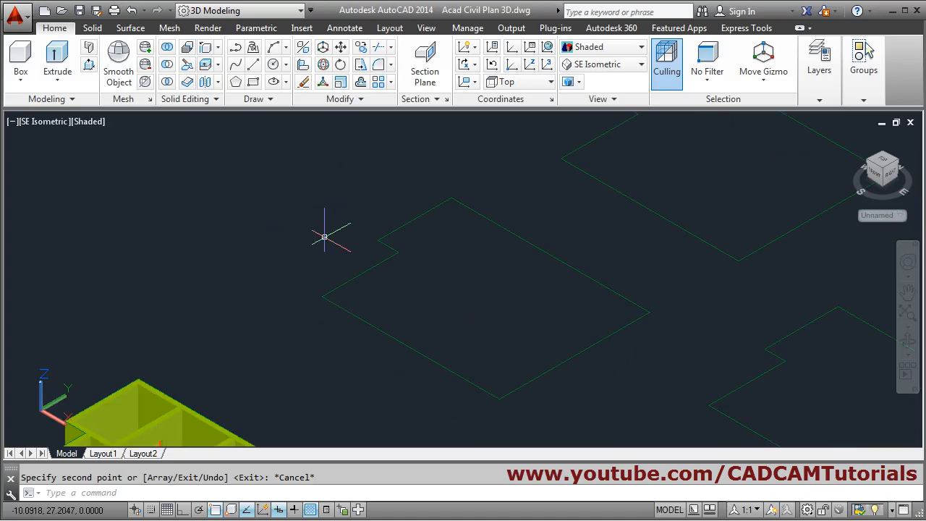
left_click(89, 65)
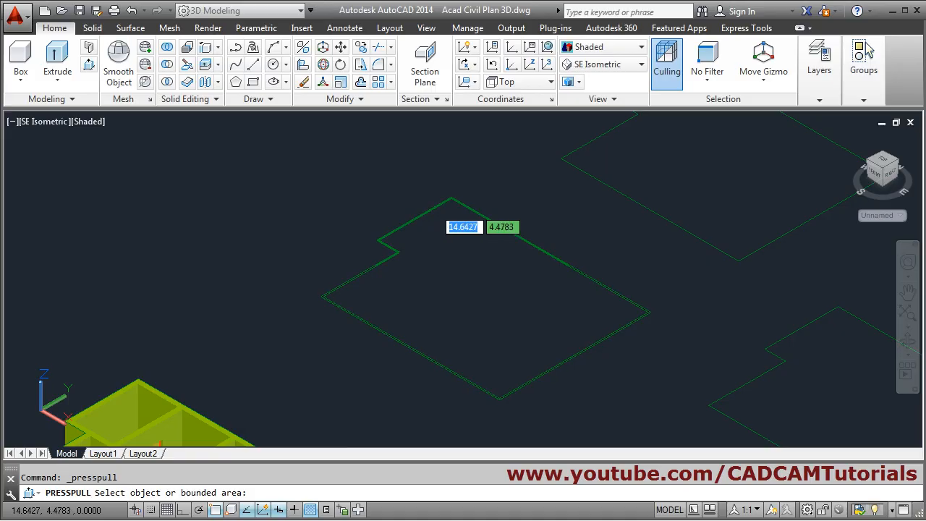
left_click(443, 216)
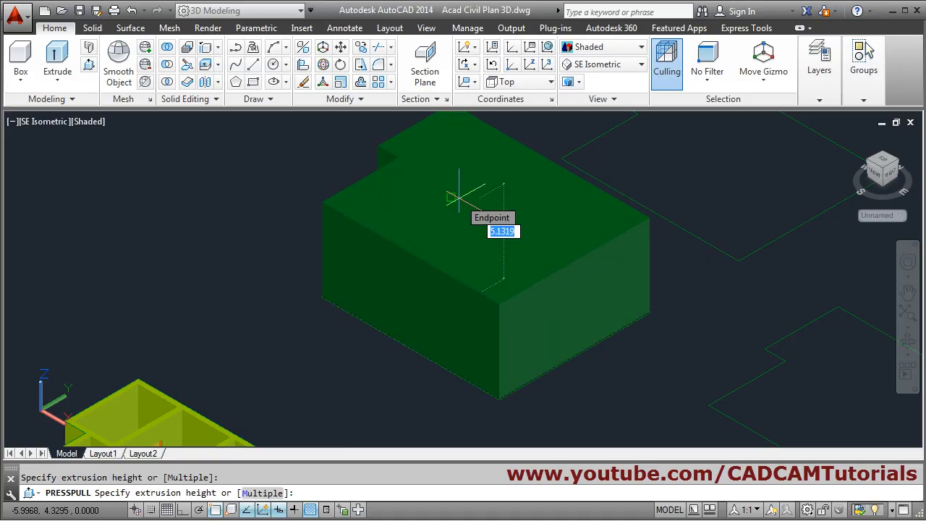
type(".15")
key("Return")
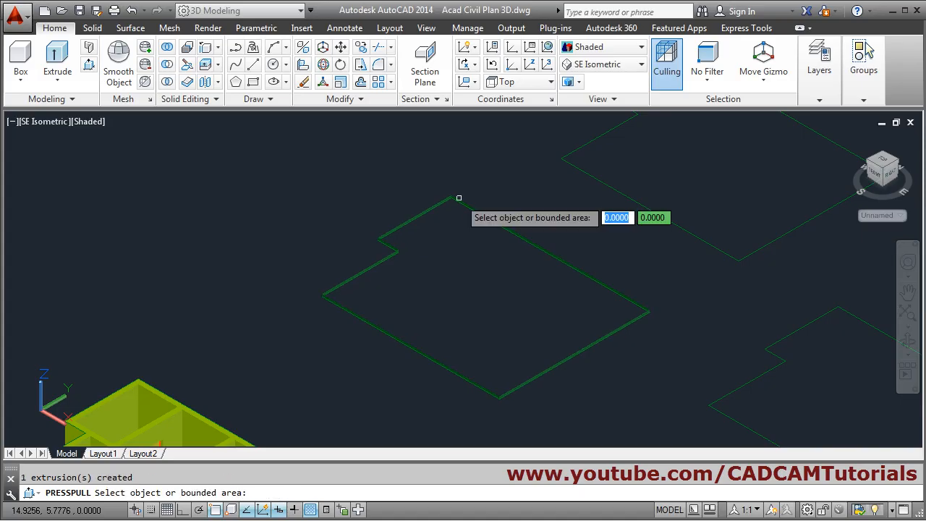
scroll(544, 415, "up", 5)
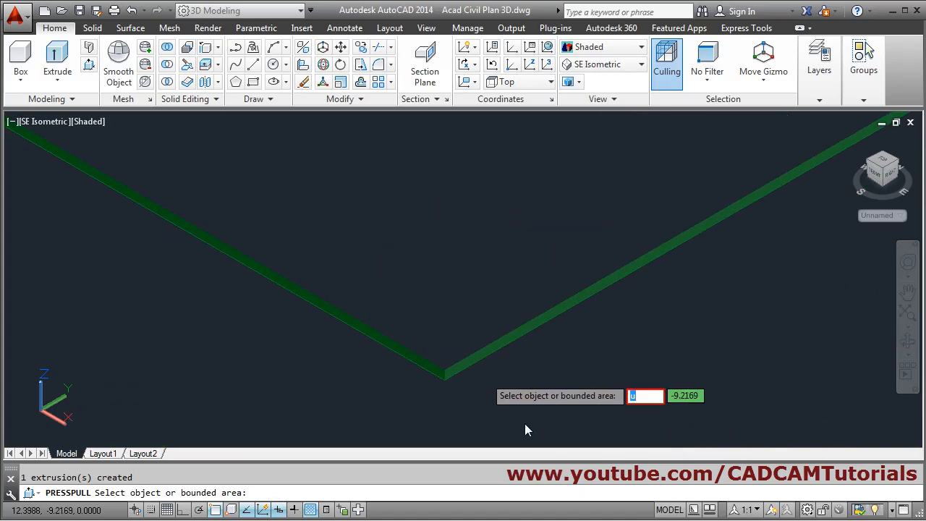
key("Return")
key("ctrl+z")
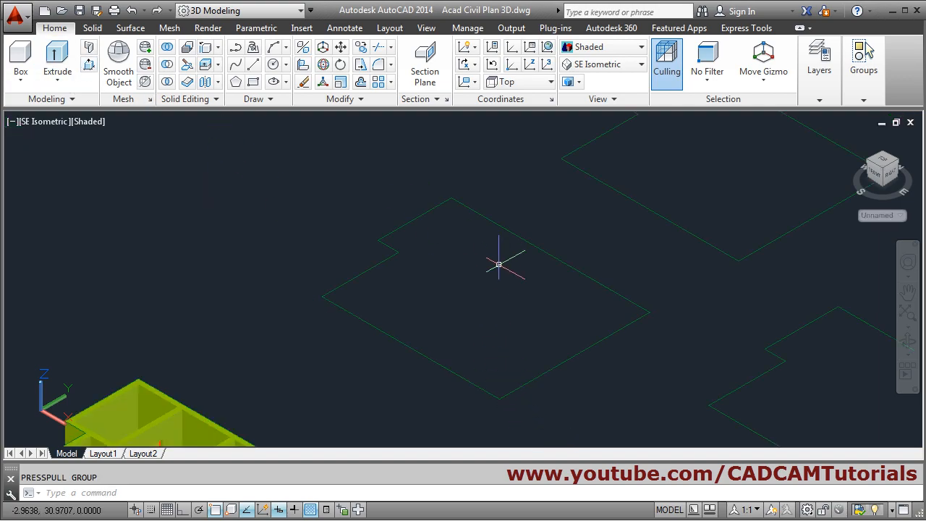
scroll(629, 322, "up", 2)
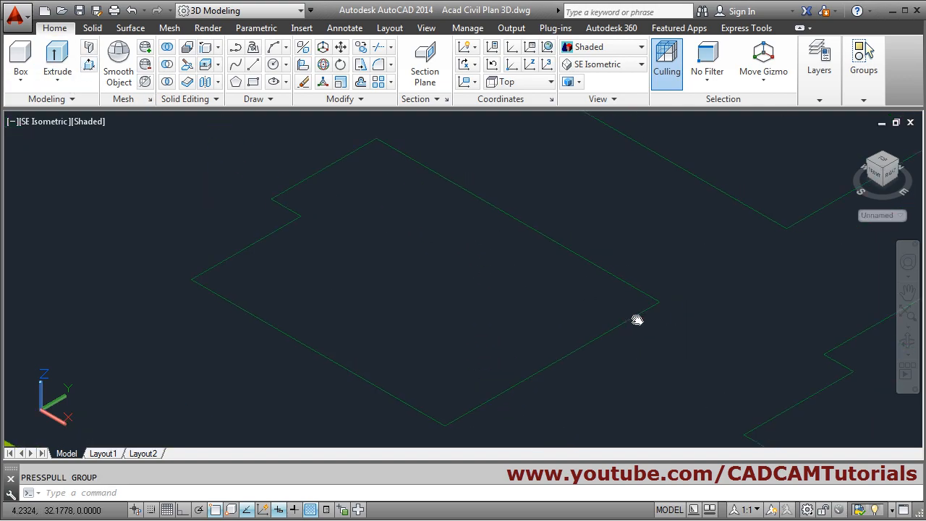
left_click(89, 65)
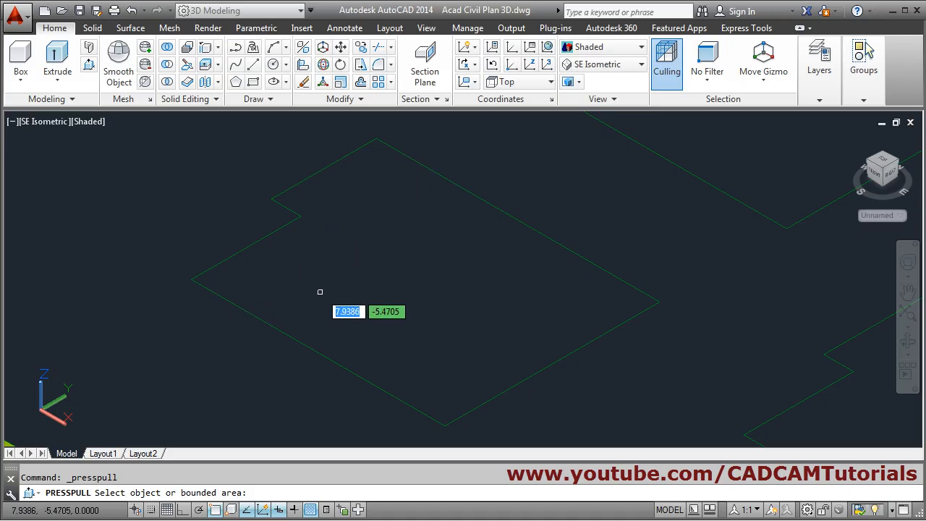
key("Escape")
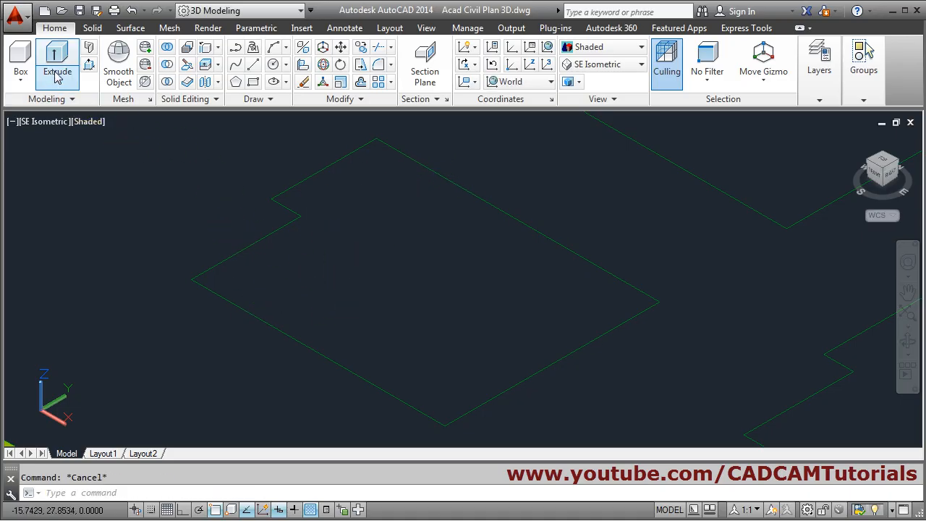
Extrude the outline copy nearest the back of the house into a solid slab 0.15 high.
left_click(57, 57)
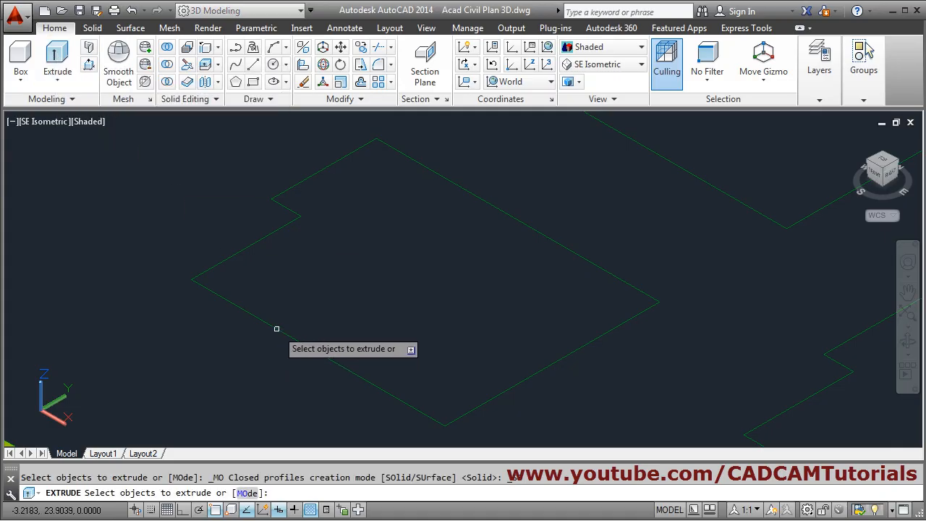
left_click(275, 326)
key("Return")
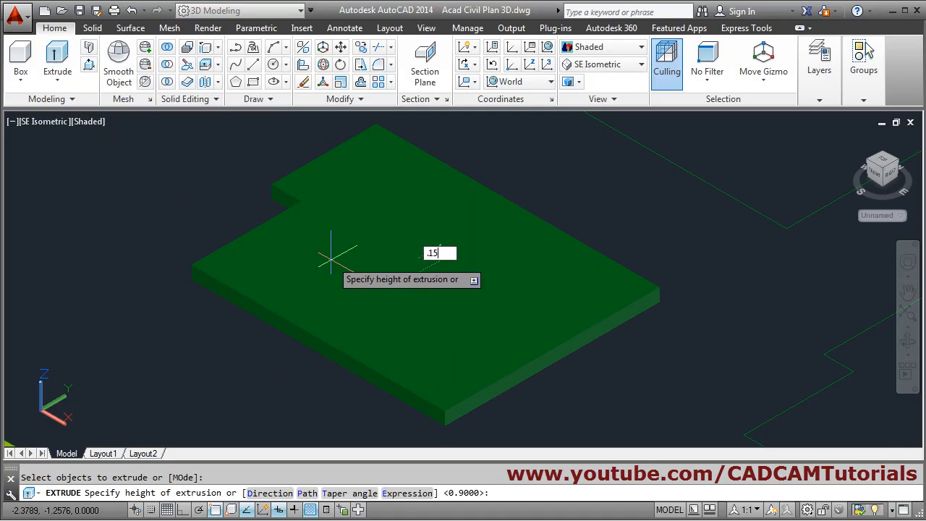
key("Return")
key("Escape")
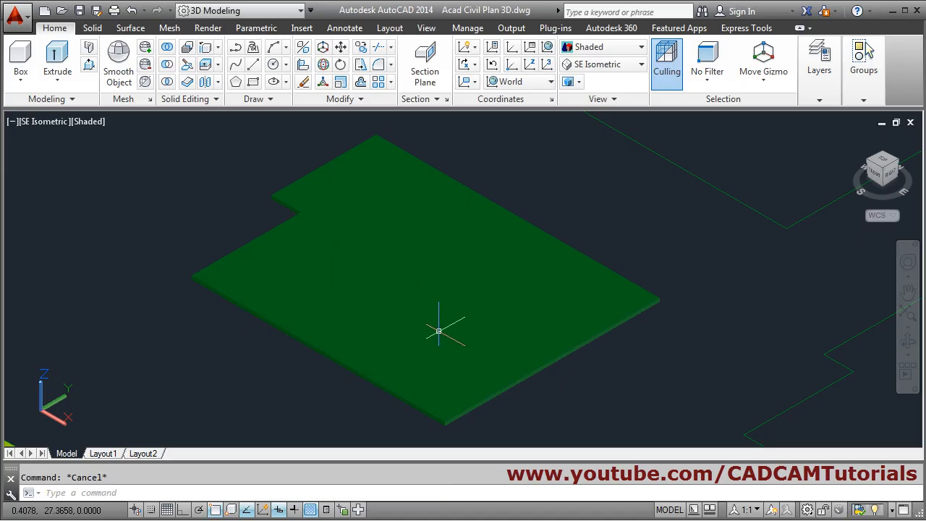
Offset the next outline copy behind the extruded slab inward by 0.3.
scroll(438, 332, "down", 4)
middle_click_drag(679, 328, 451, 463)
scroll(450, 440, "up", 3)
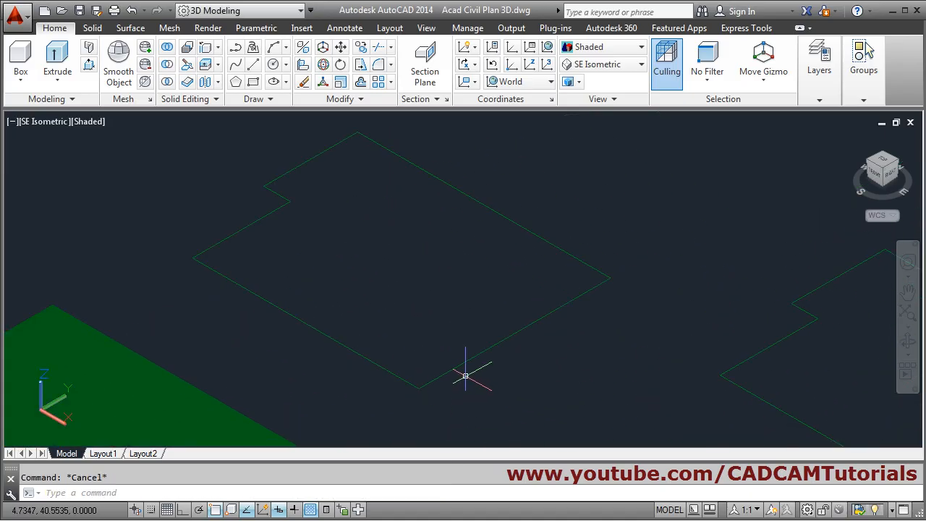
middle_click_drag(459, 332, 495, 341)
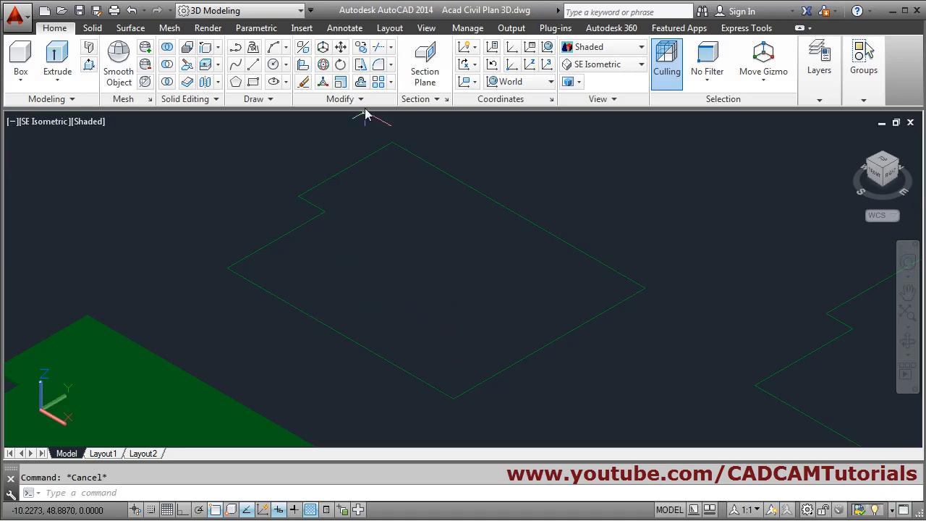
left_click(360, 83)
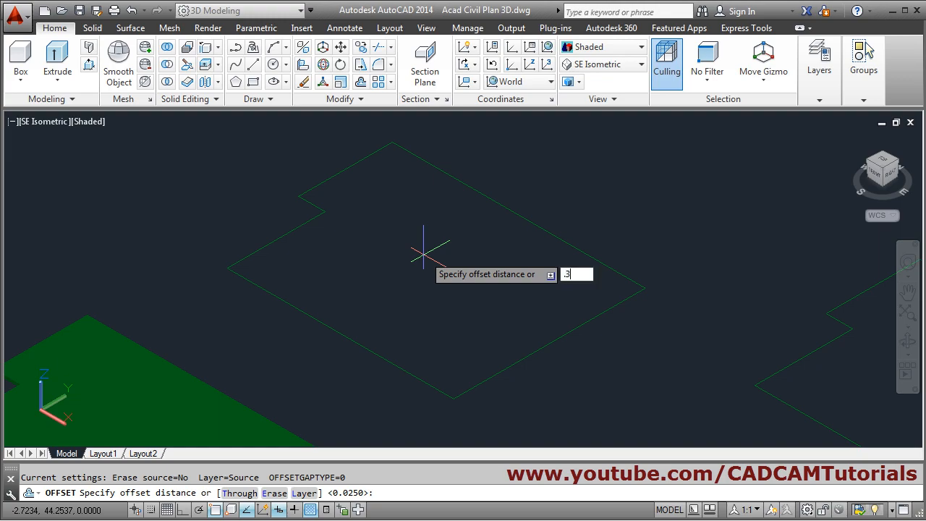
key("Return")
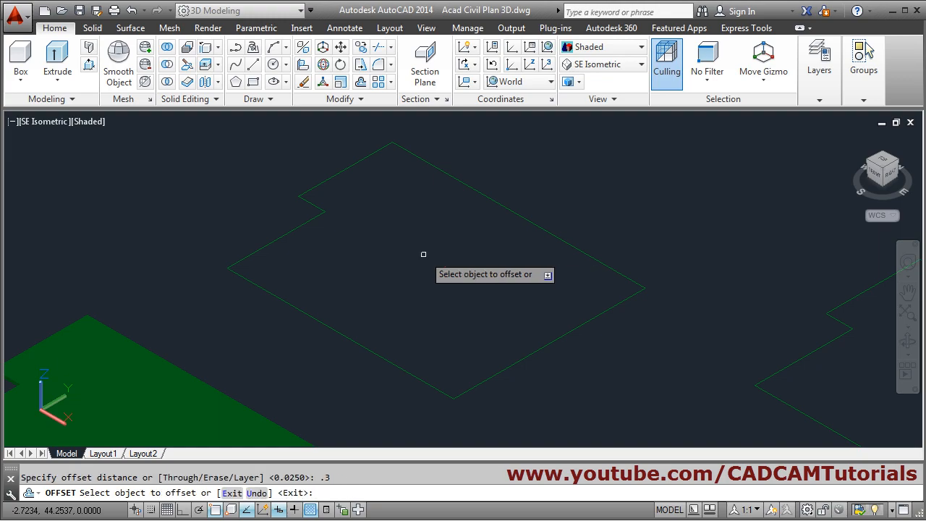
left_click(568, 243)
left_click(522, 275)
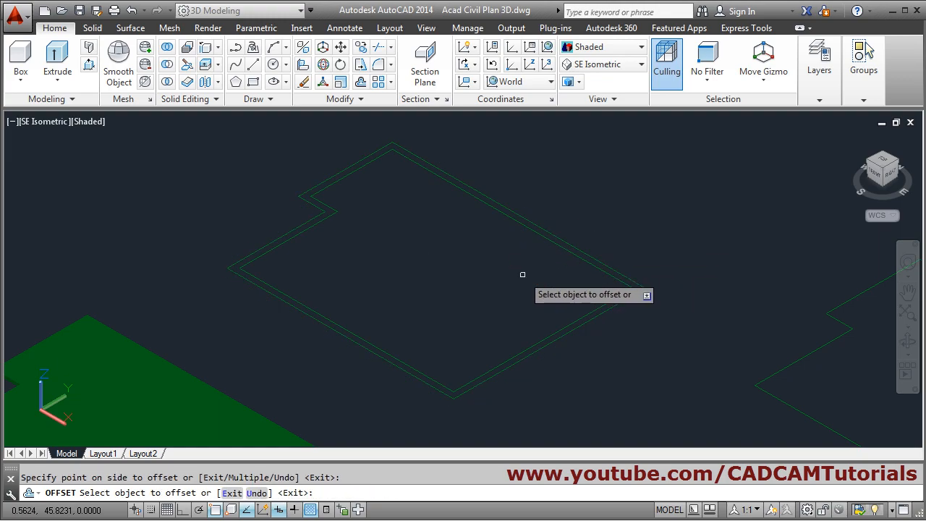
Offset the outline copy farthest from the house outward by 0.1.
scroll(465, 209, "down", 4)
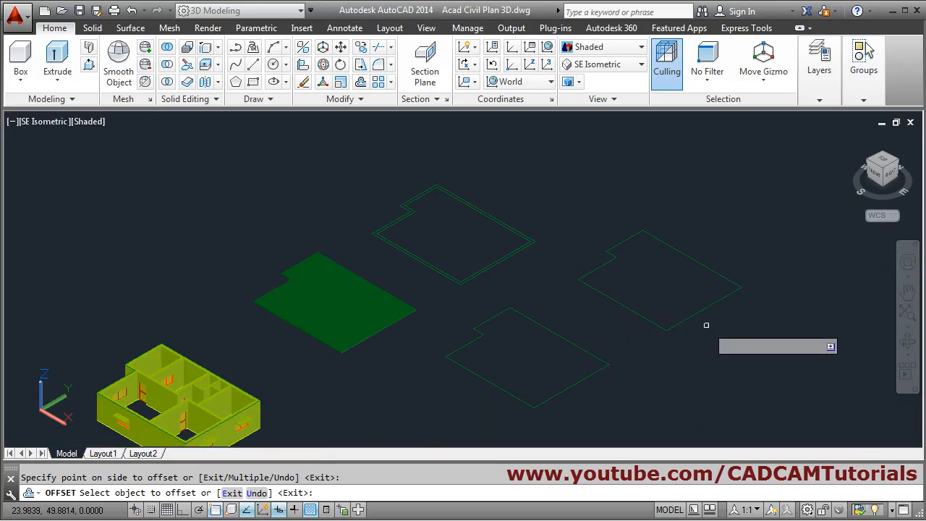
scroll(543, 392, "up", 2)
middle_click_drag(543, 393, 610, 177)
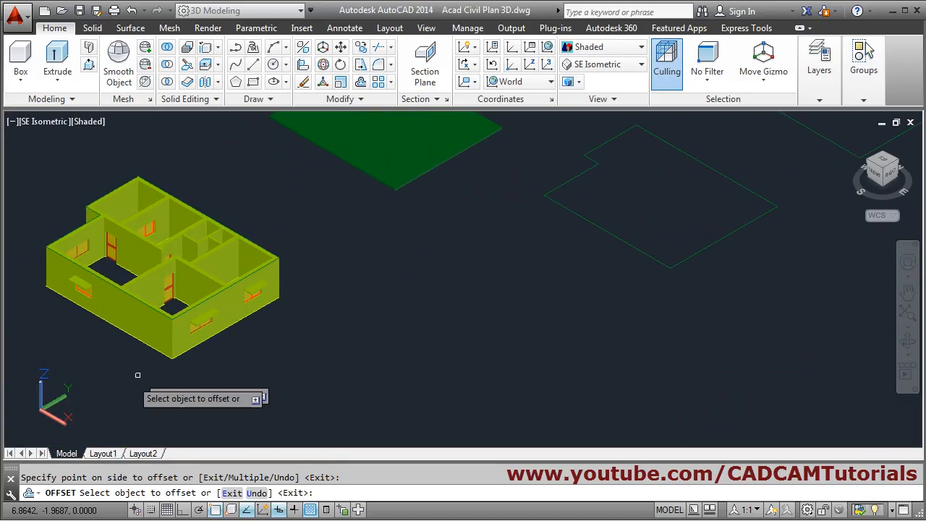
scroll(366, 326, "up", 4)
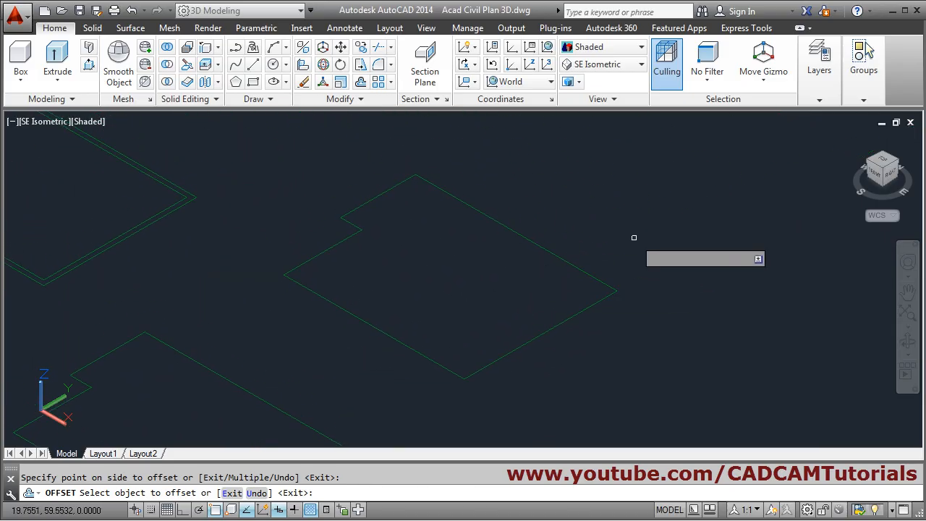
left_click(573, 265)
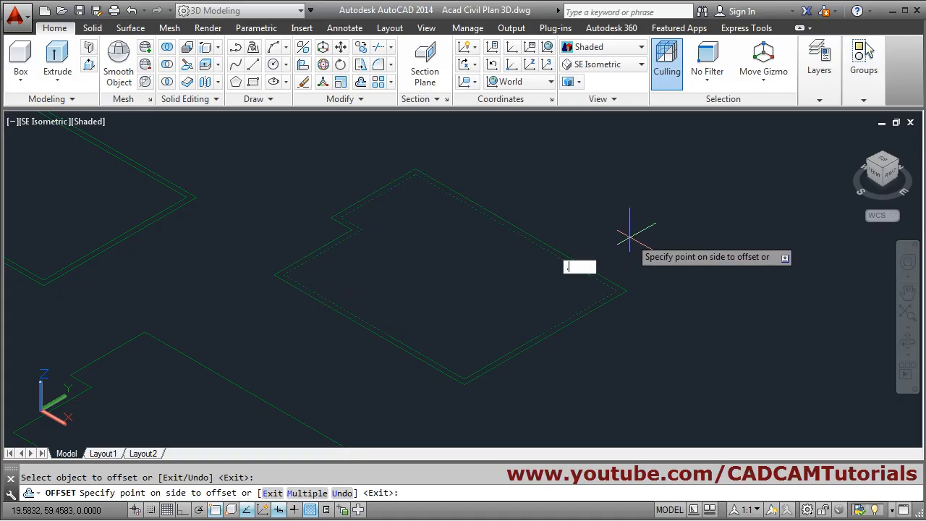
left_click(629, 236)
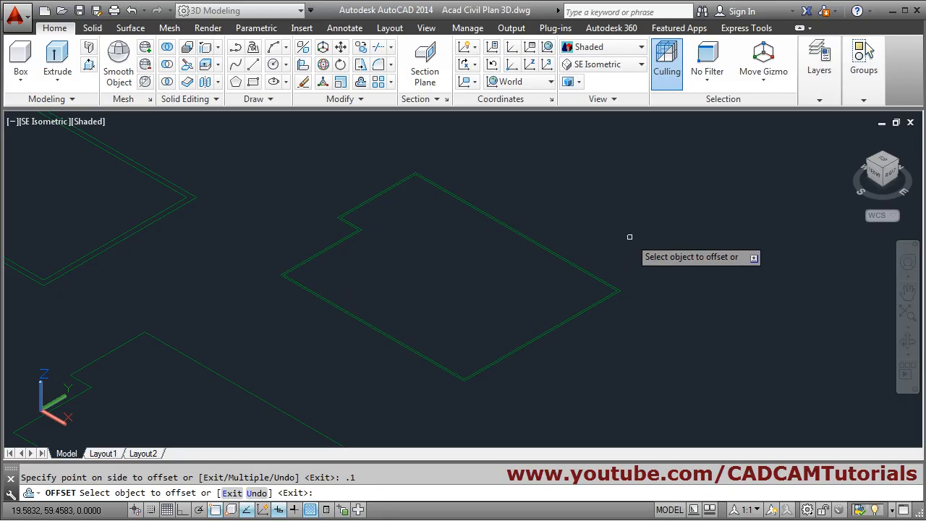
Offset the remaining single outline copy outward by 3.
scroll(601, 181, "down", 8)
scroll(416, 294, "up", 3)
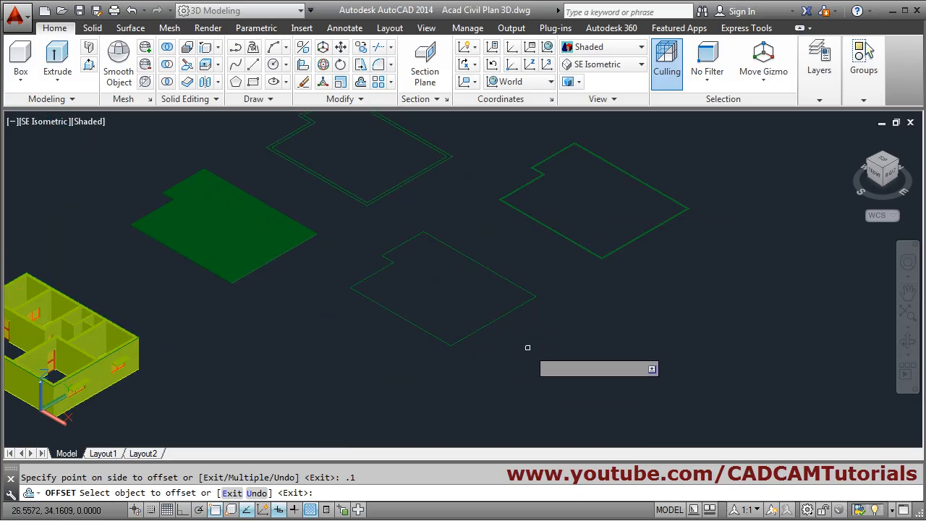
left_click(486, 324)
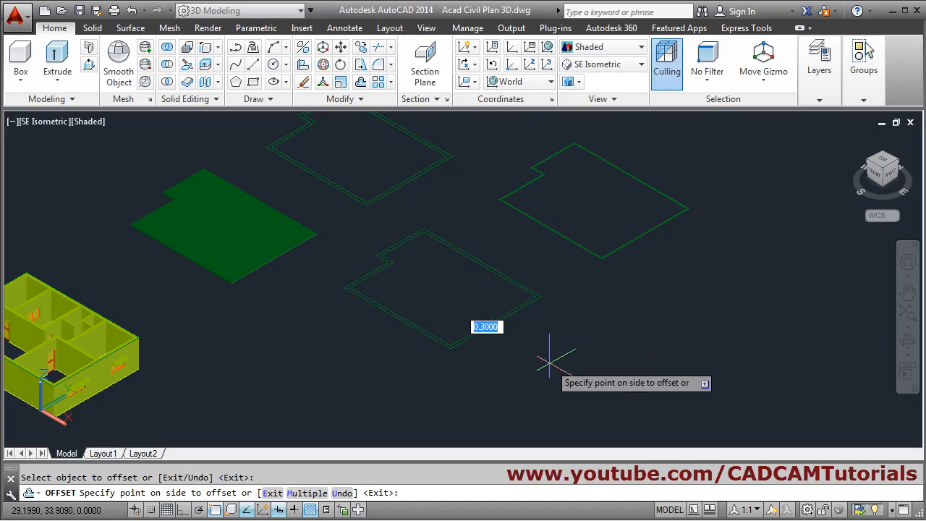
type("3")
key("Return")
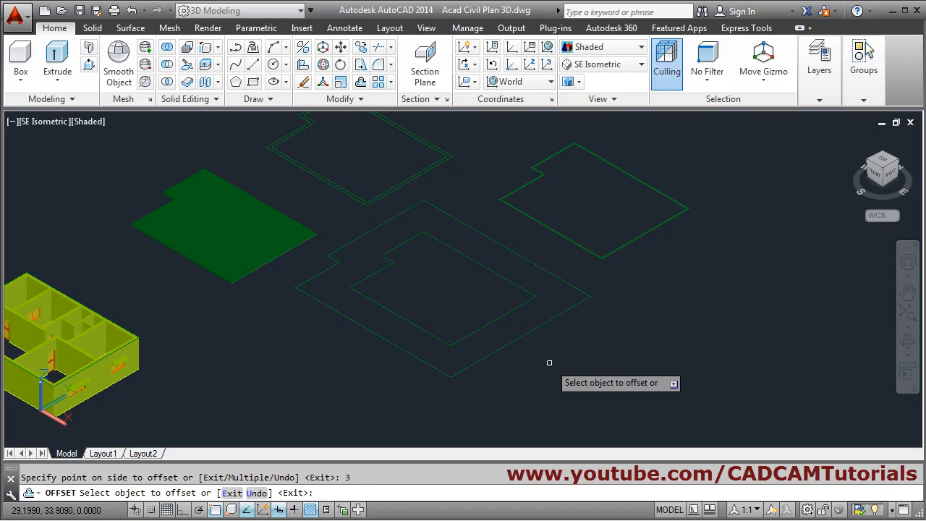
Offset the large outer outline around that copy inward by 0.3 and end the Offset command.
scroll(557, 339, "up", 4)
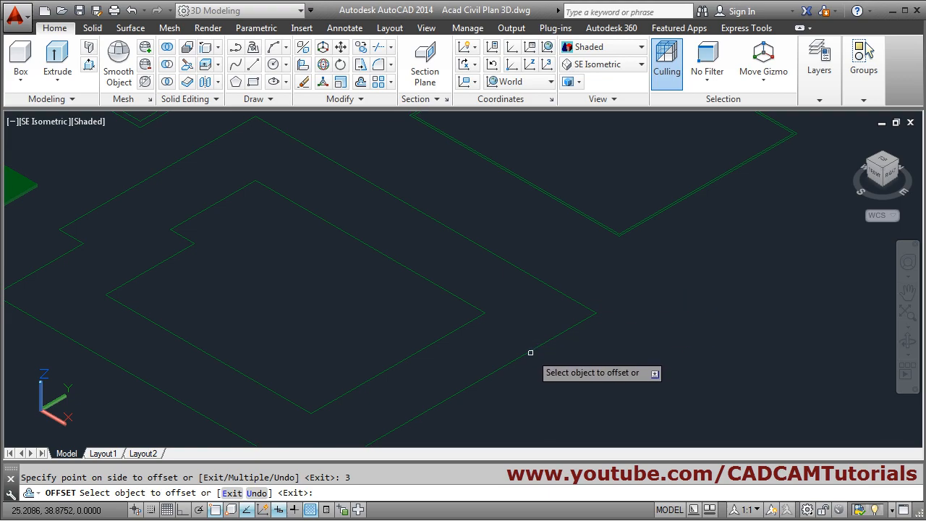
left_click(529, 351)
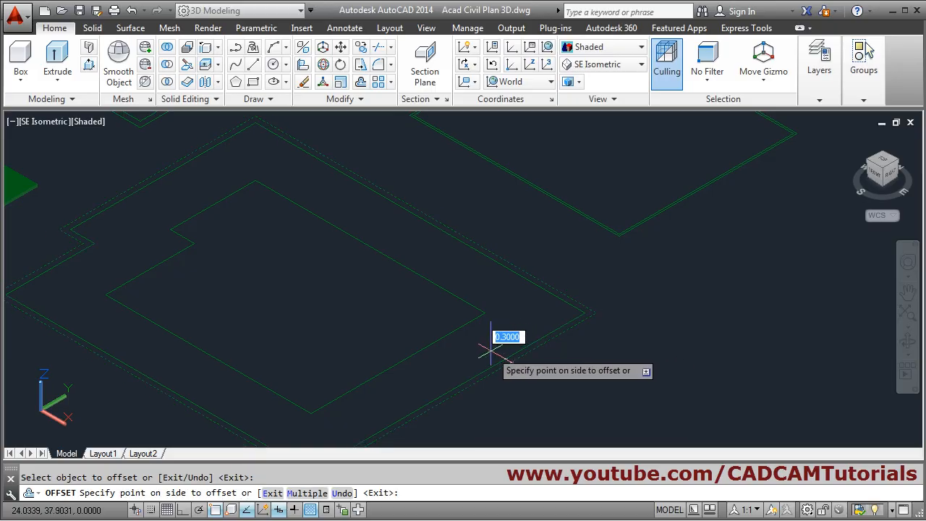
left_click(490, 342)
scroll(535, 340, "down", 4)
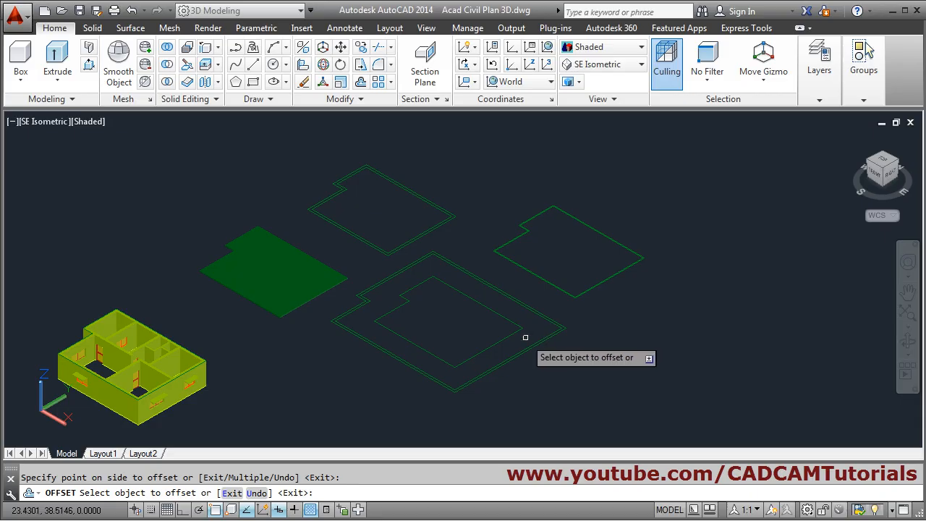
key("Escape")
middle_click_drag(413, 262, 416, 402)
scroll(367, 413, "up", 5)
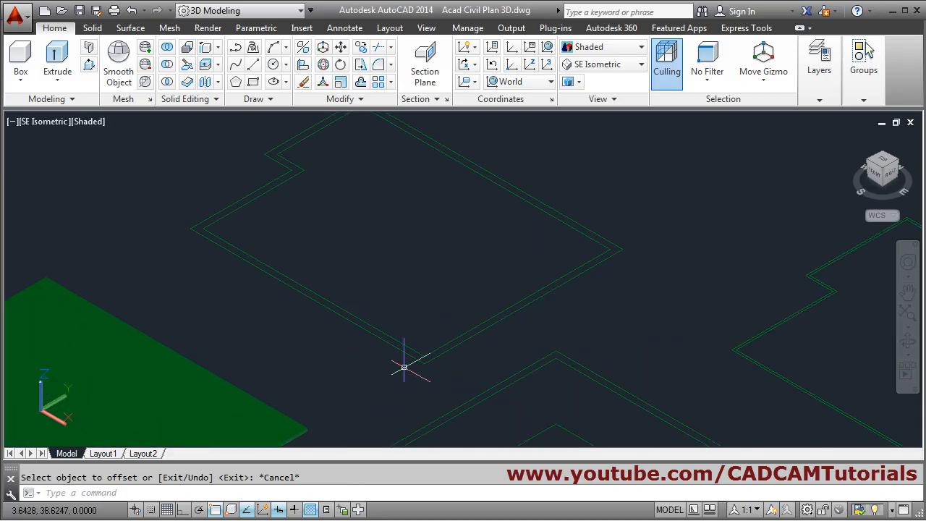
middle_click_drag(470, 286, 486, 345)
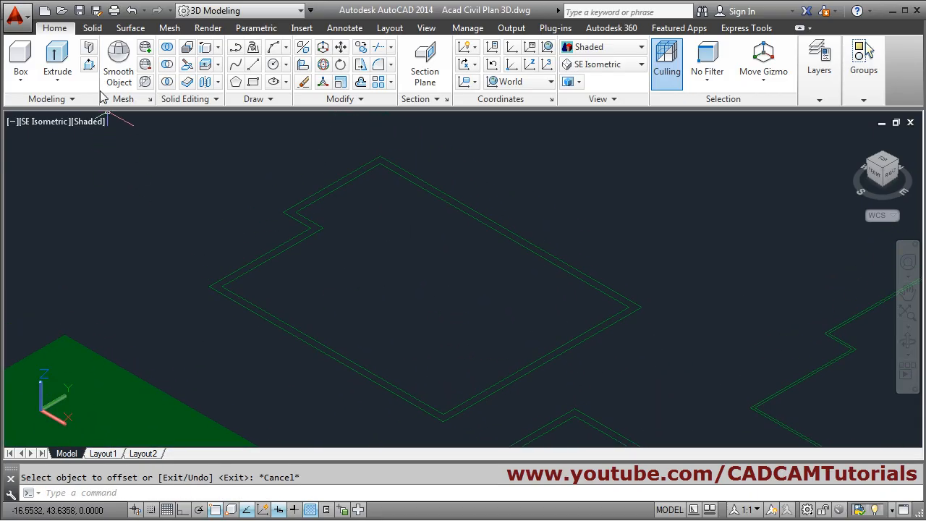
left_click(90, 65)
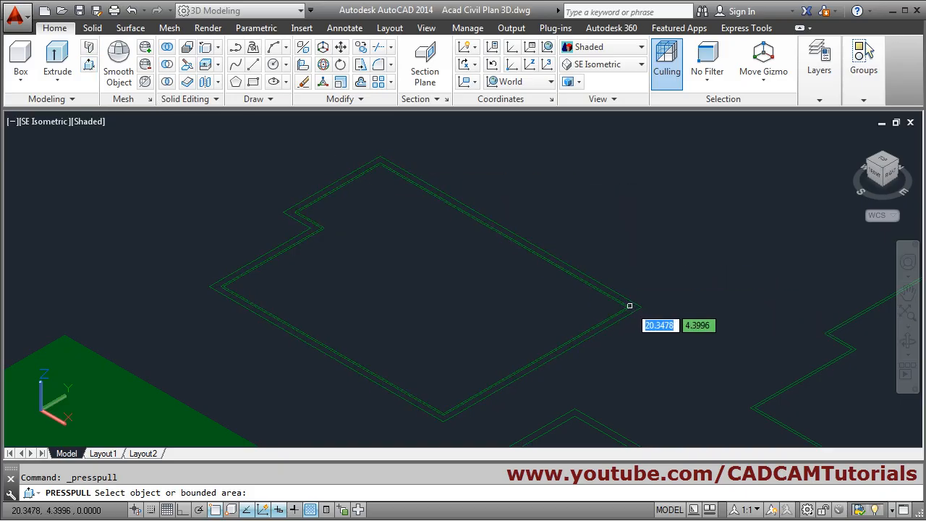
scroll(634, 307, "up", 2)
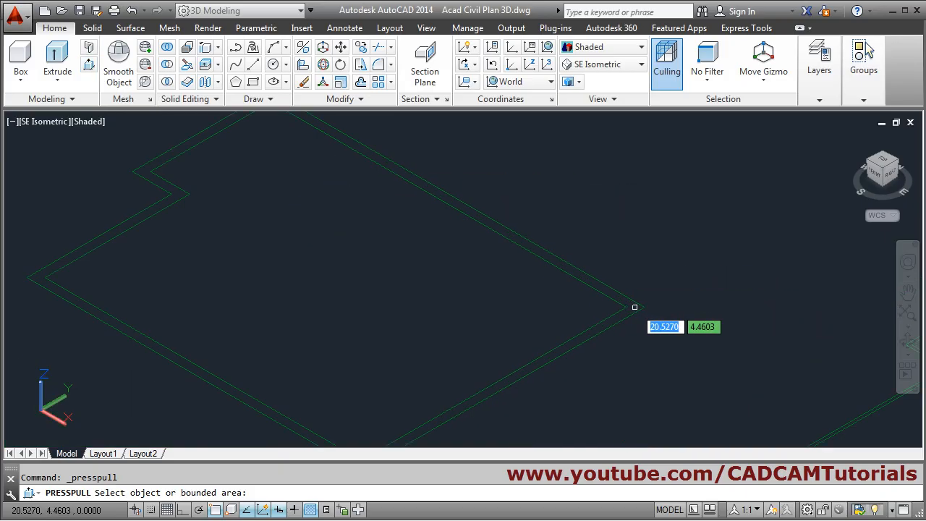
scroll(633, 318, "down", 3)
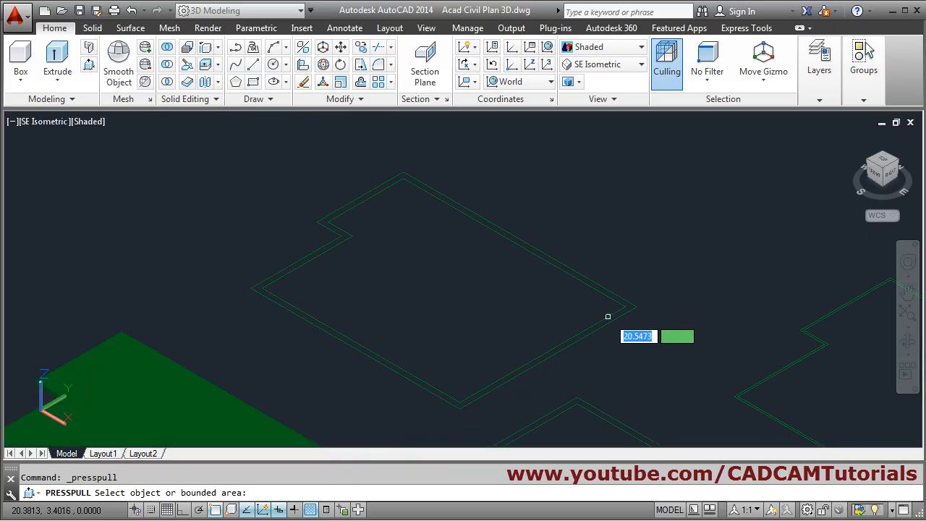
key("Escape")
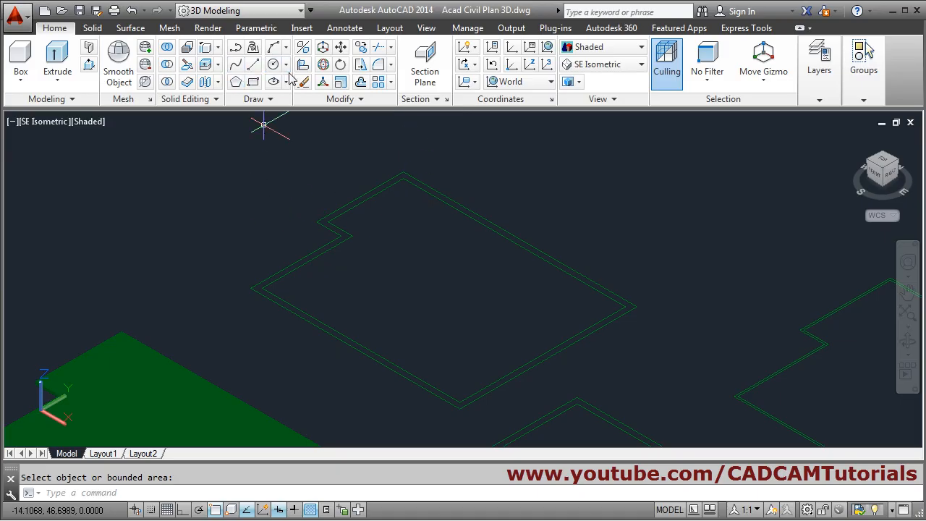
Explode the double outline behind the extruded slab and the two outer outlines around the 3-unit offset copy.
left_click(356, 100)
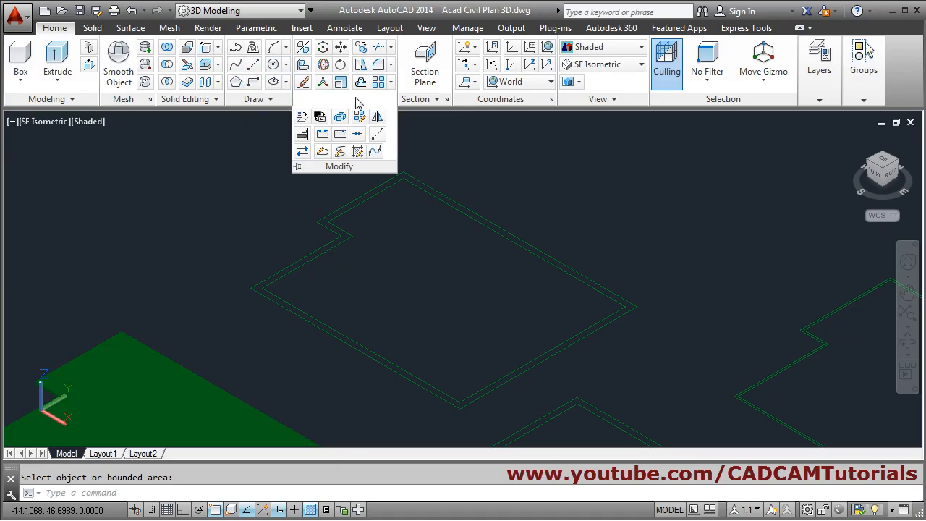
left_click(340, 118)
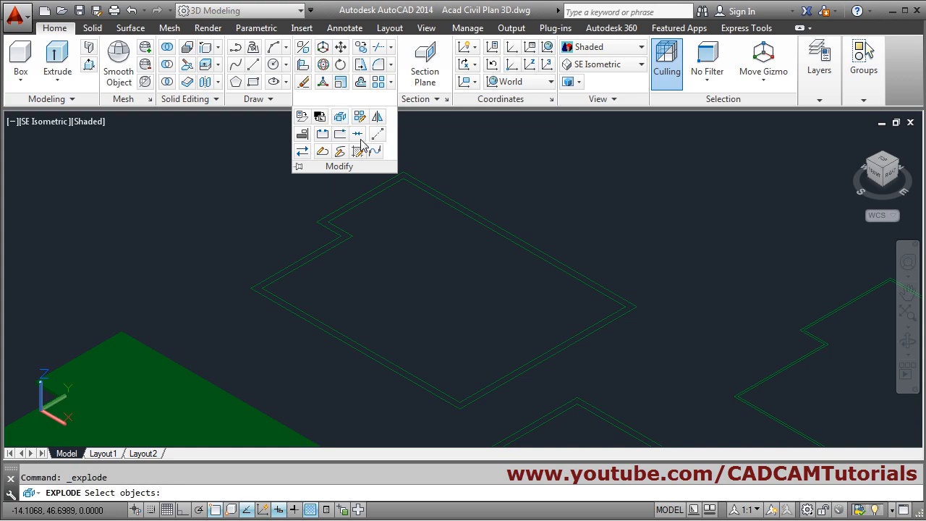
left_click(673, 259)
left_click(585, 327)
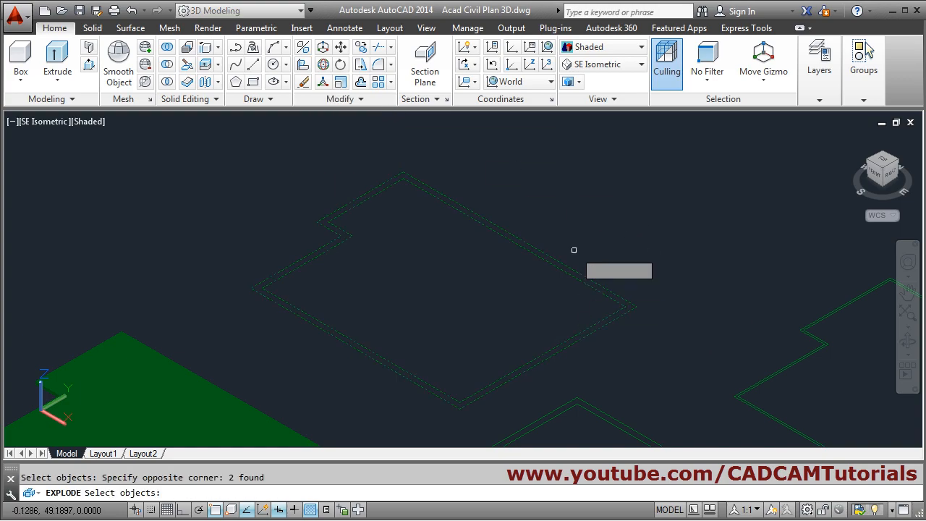
scroll(572, 248, "down", 4)
left_click(726, 369)
left_click(684, 403)
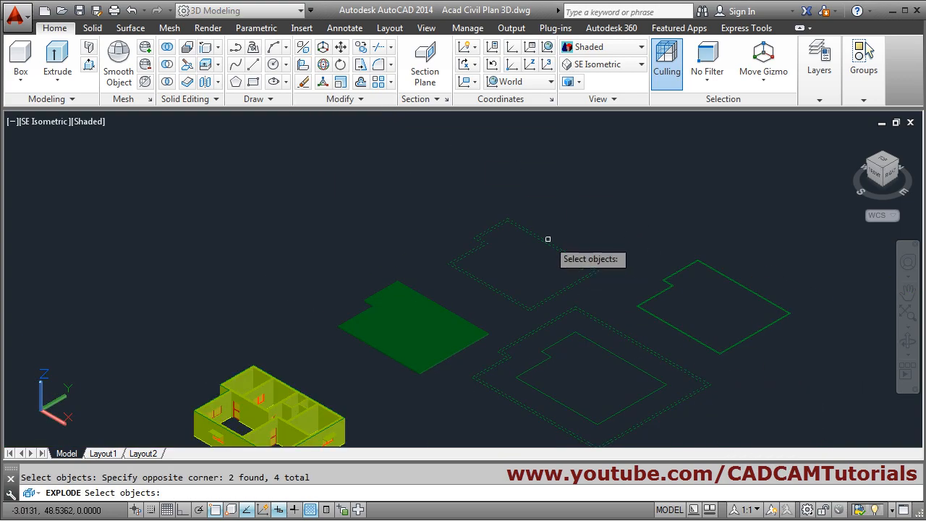
scroll(550, 250, "up", 3)
key("Return")
Press-pull the band between the two exploded outlines behind the slab upward into a raised rim.
scroll(649, 326, "up", 2)
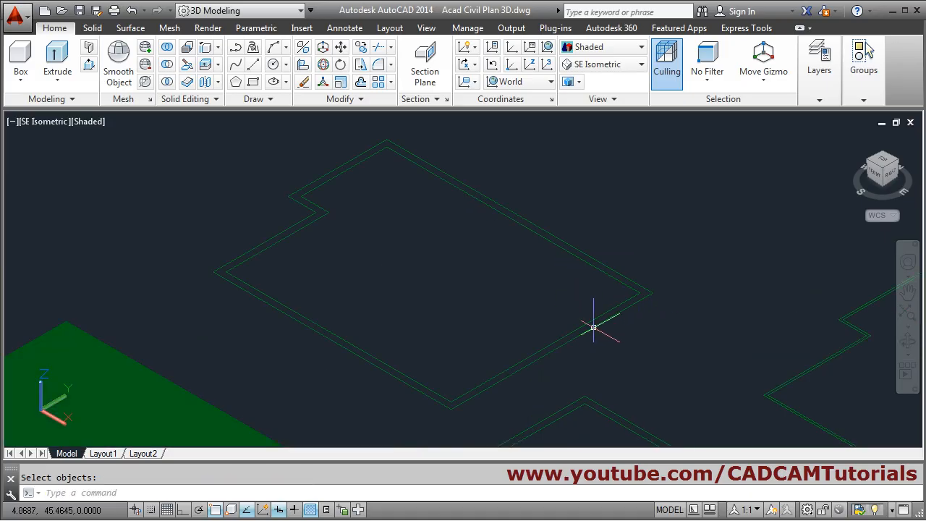
middle_click_drag(449, 222, 452, 238)
scroll(451, 246, "up", 3)
scroll(452, 242, "down", 4)
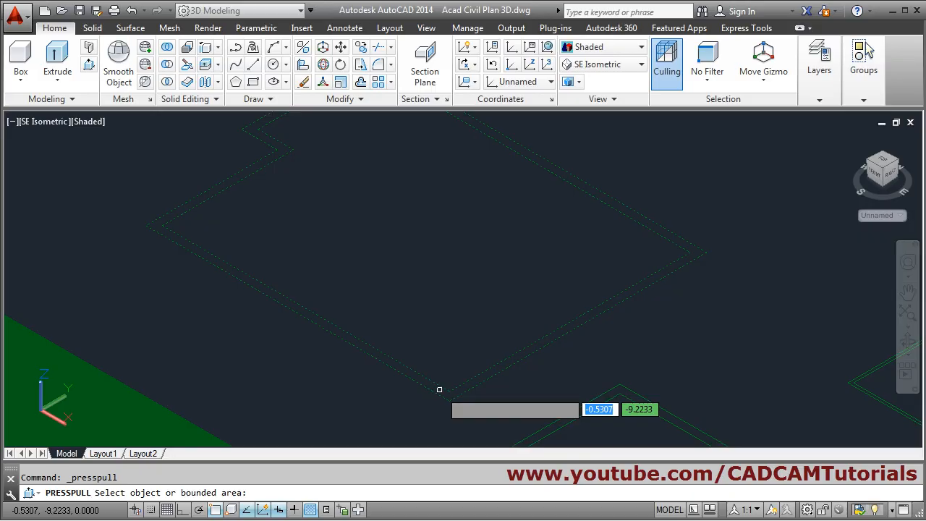
left_click(439, 389)
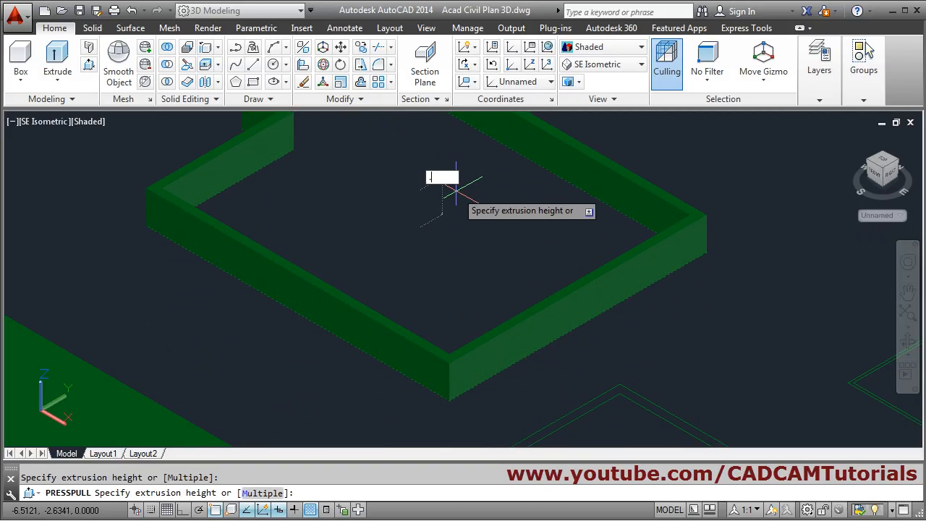
key("Return")
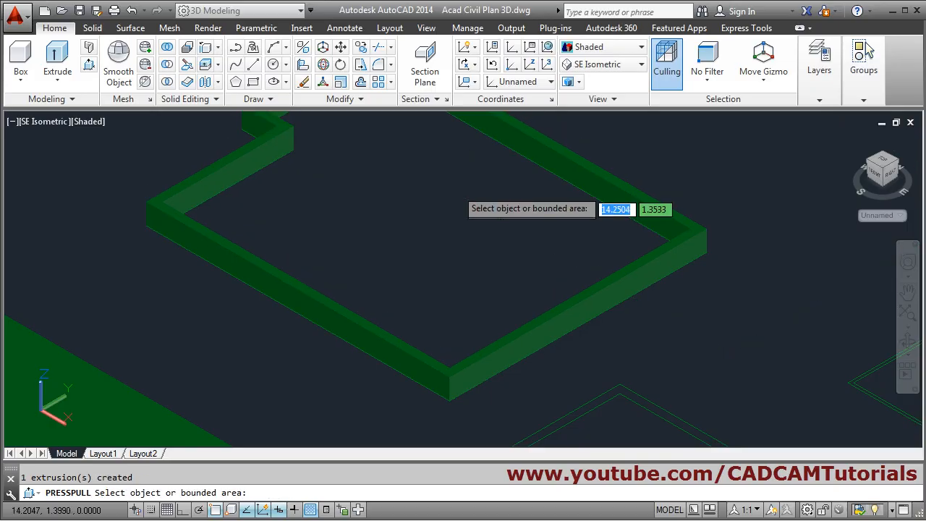
scroll(463, 199, "down", 4)
scroll(601, 292, "up", 5)
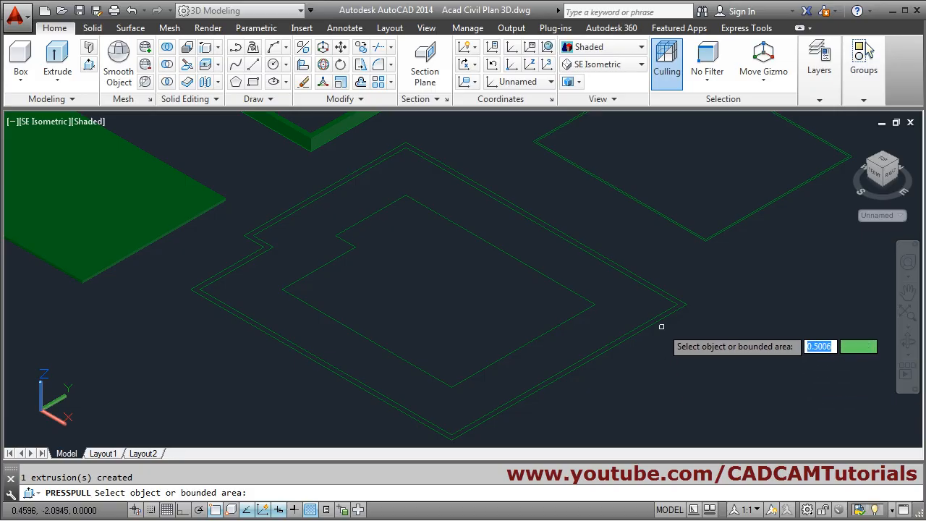
scroll(660, 311, "down", 3)
middle_click_drag(575, 304, 453, 259)
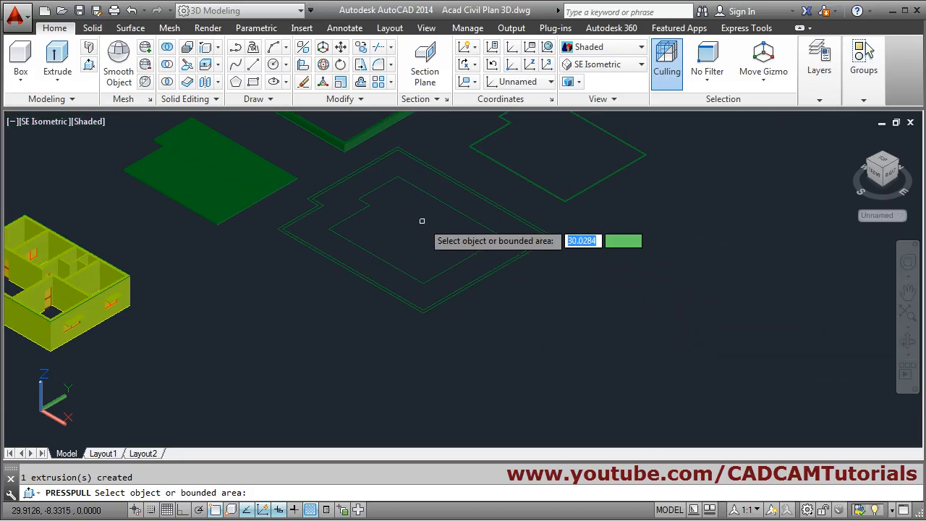
scroll(448, 222, "up", 3)
middle_click_drag(455, 224, 607, 246)
key("Return")
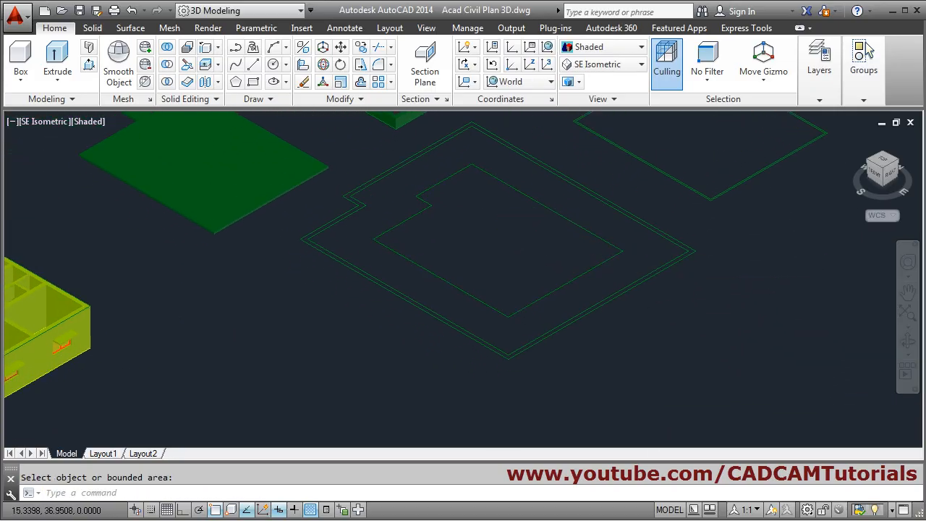
Move the set of three nested outlines into clear space away from the other copies.
scroll(512, 218, "down", 3)
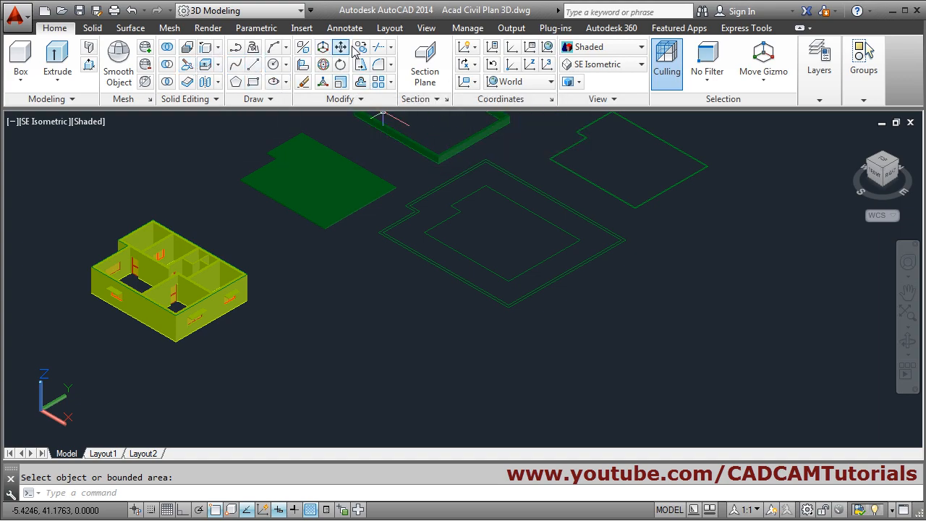
left_click(553, 326)
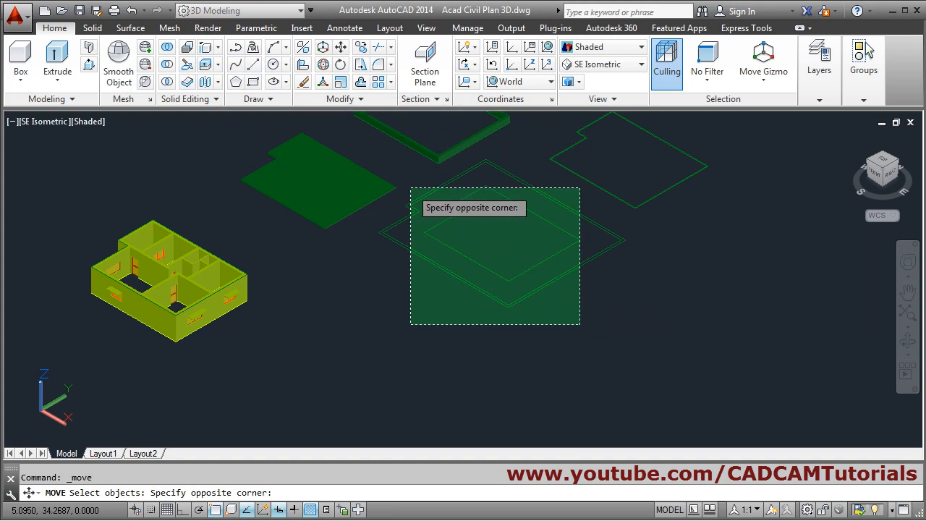
left_click(412, 187)
key("Return")
left_click(492, 224)
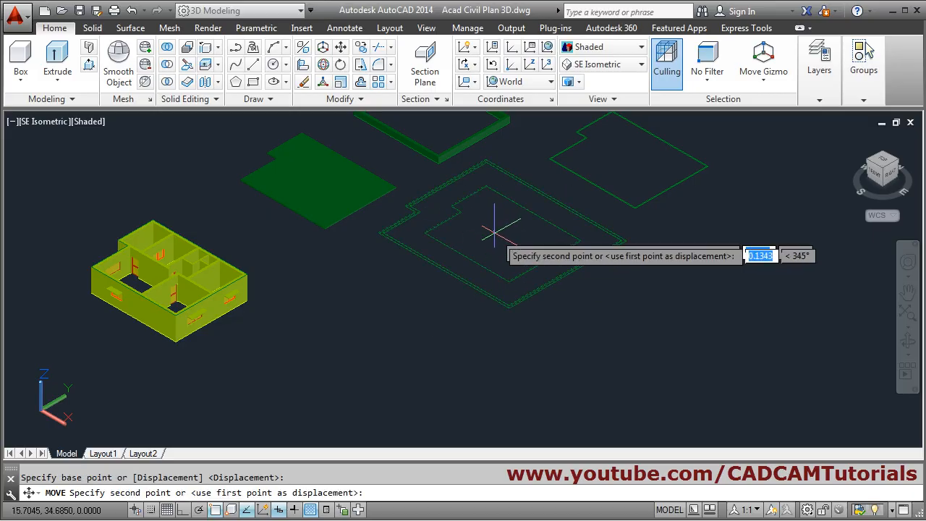
middle_click_drag(534, 293, 409, 159)
left_click(548, 306)
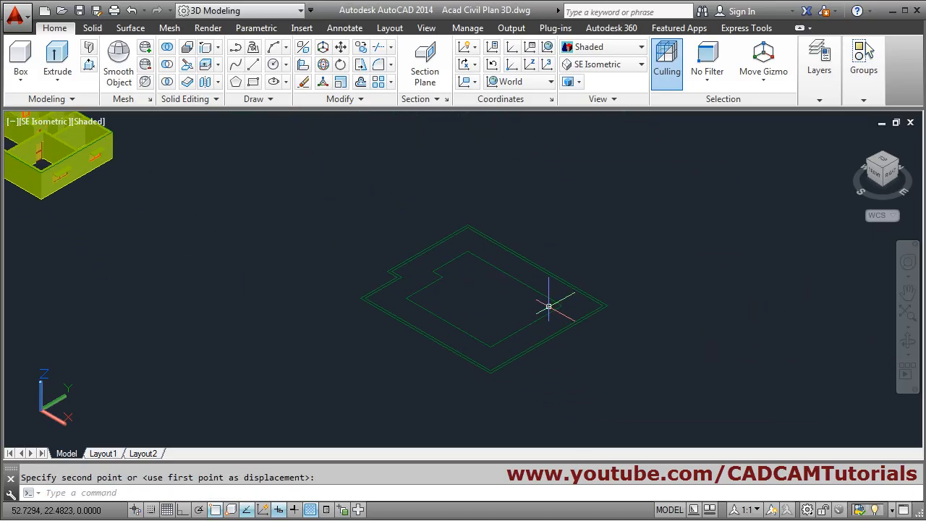
key("Escape")
Press-pull the narrow band between the two outermost of the three nested outlines upward by 1.5.
scroll(535, 307, "up", 4)
middle_click_drag(534, 307, 552, 321)
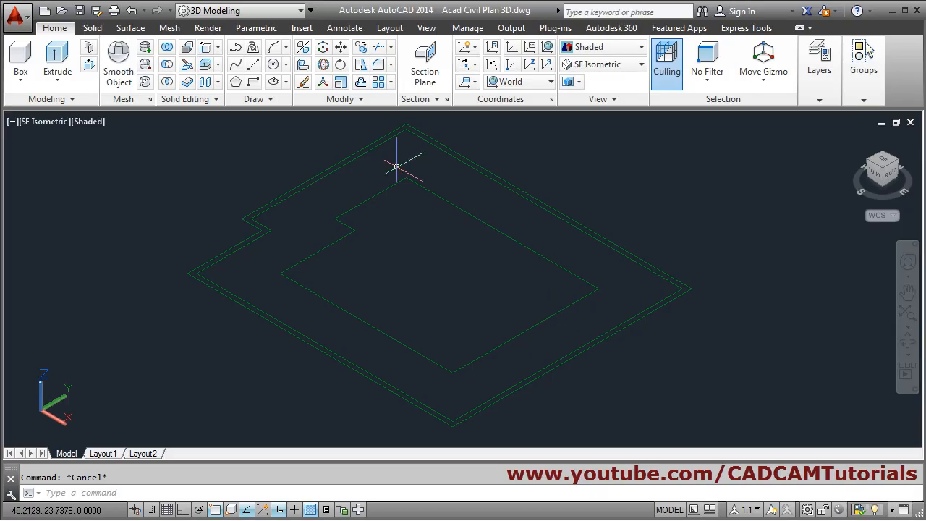
left_click(88, 65)
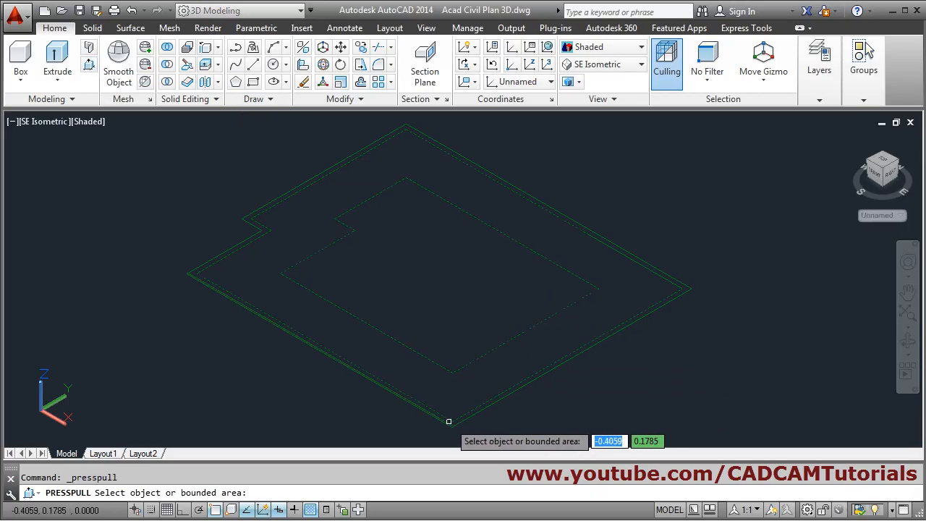
scroll(682, 310, "up", 2)
middle_click_drag(682, 310, 724, 261)
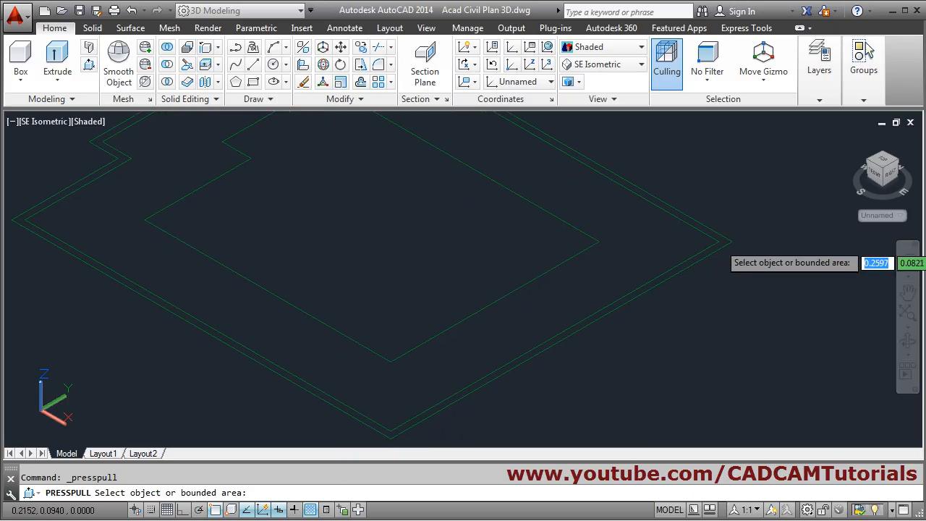
left_click(721, 240)
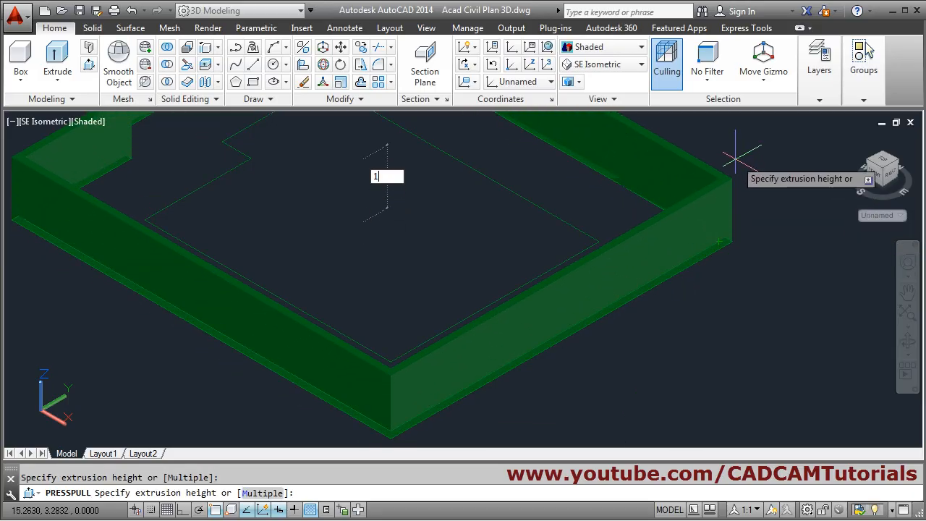
key("Return")
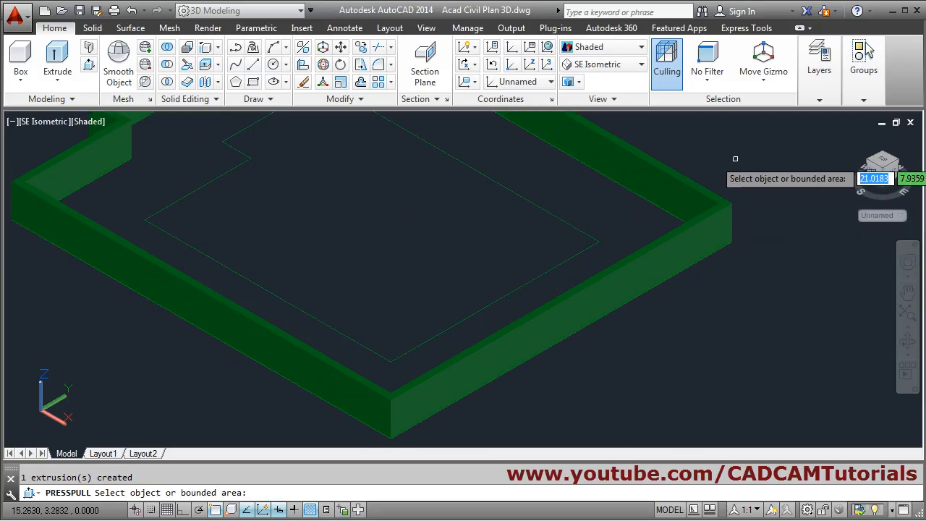
Extrude the outer outline of the remaining flat double outline downward into a thick base slab.
scroll(691, 262, "down", 4)
scroll(691, 262, "down", 3)
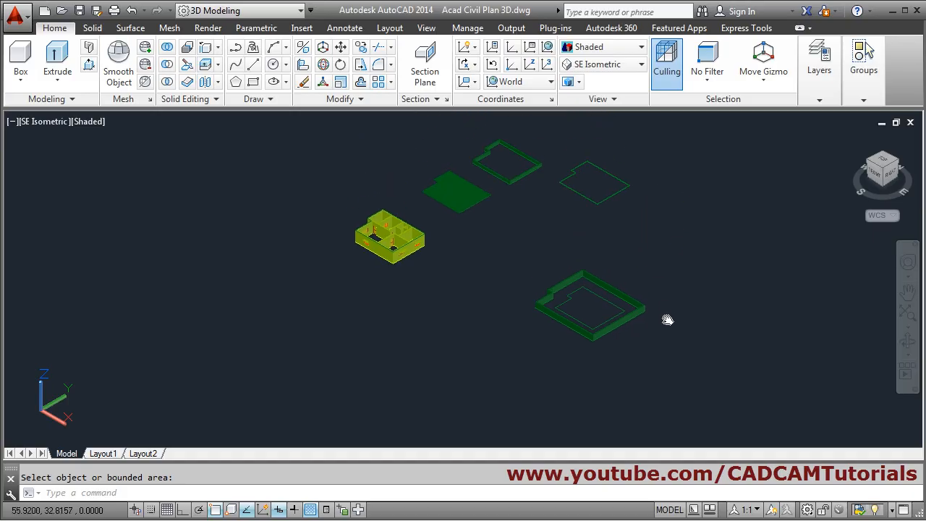
scroll(595, 197, "up", 6)
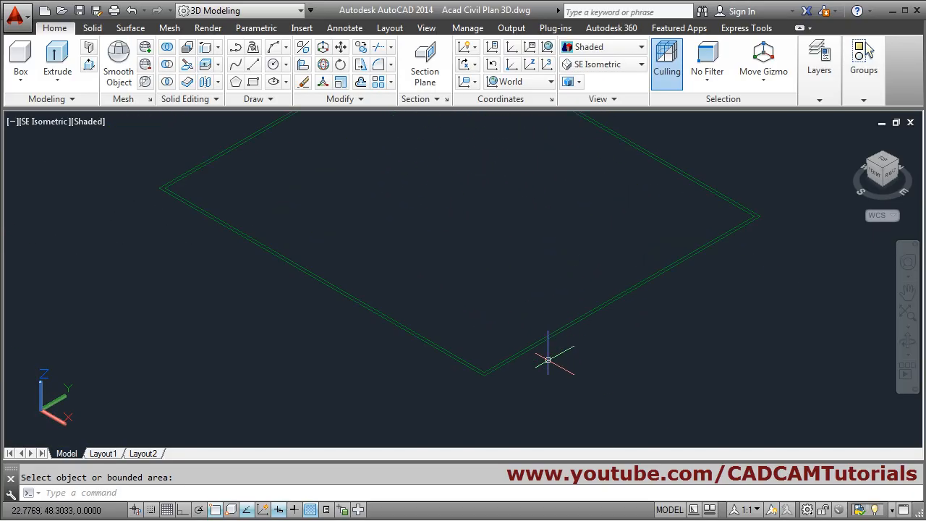
middle_click_drag(635, 308, 699, 352)
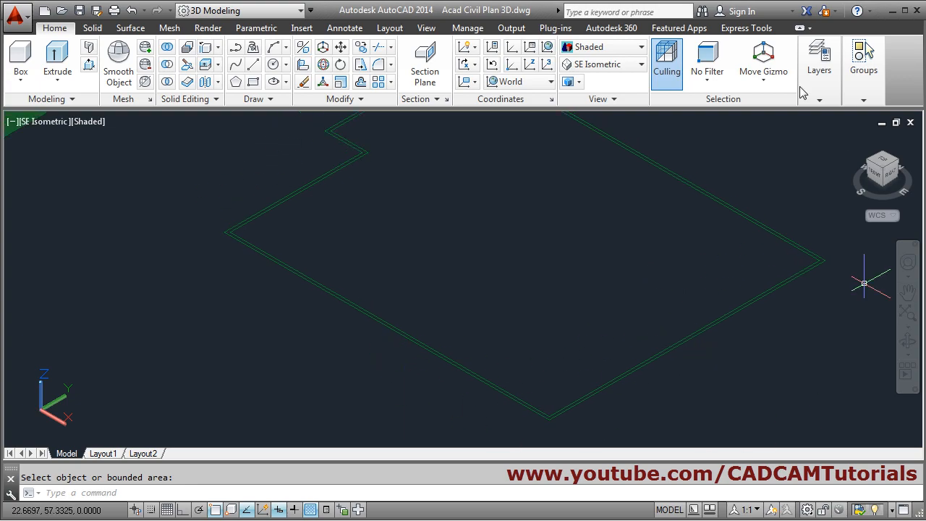
scroll(509, 238, "down", 2)
scroll(607, 326, "up", 2)
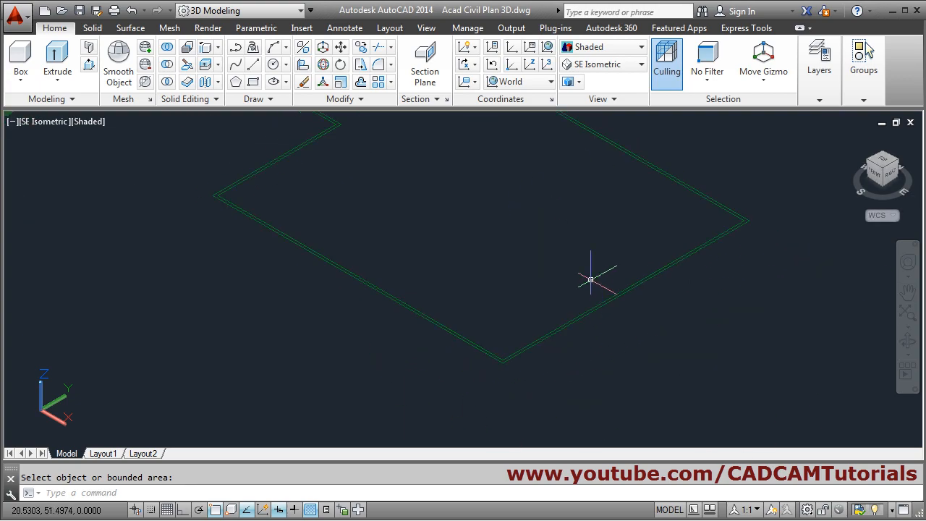
middle_click_drag(571, 245, 570, 265)
left_click(57, 63)
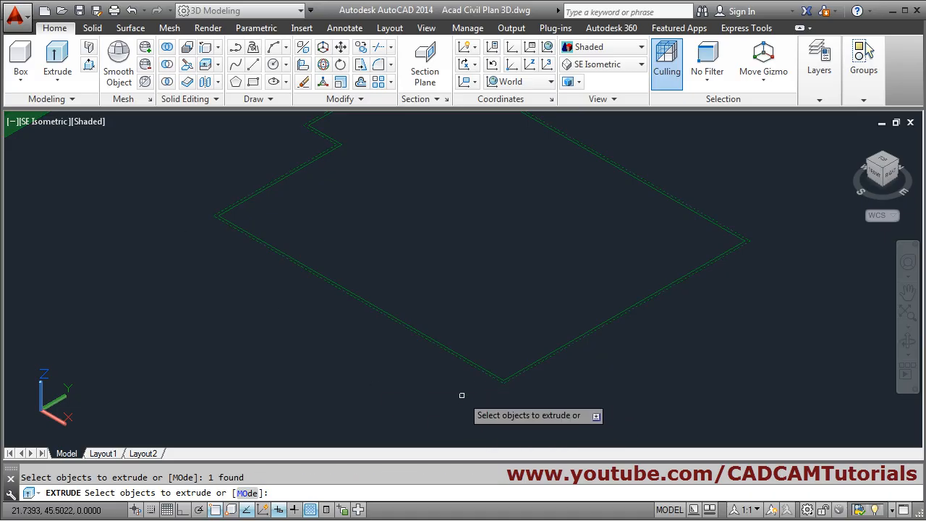
key("Return")
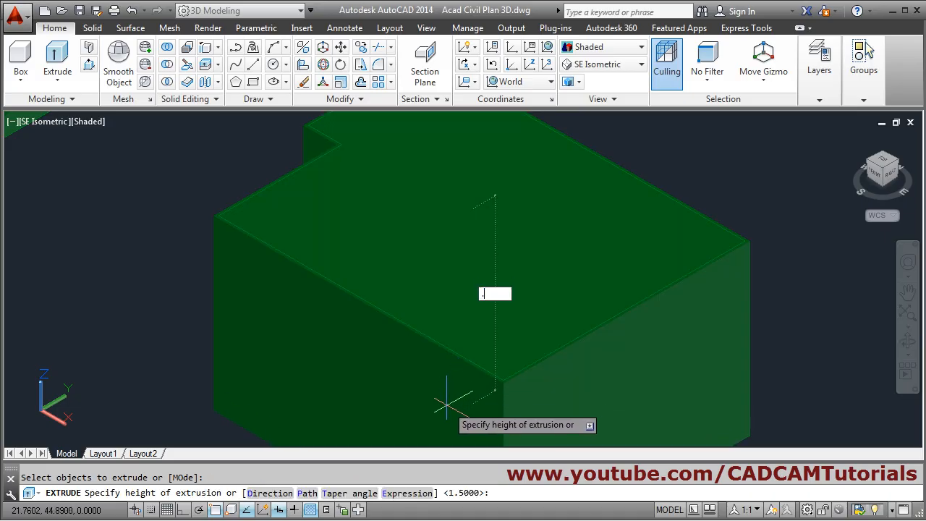
key("Return")
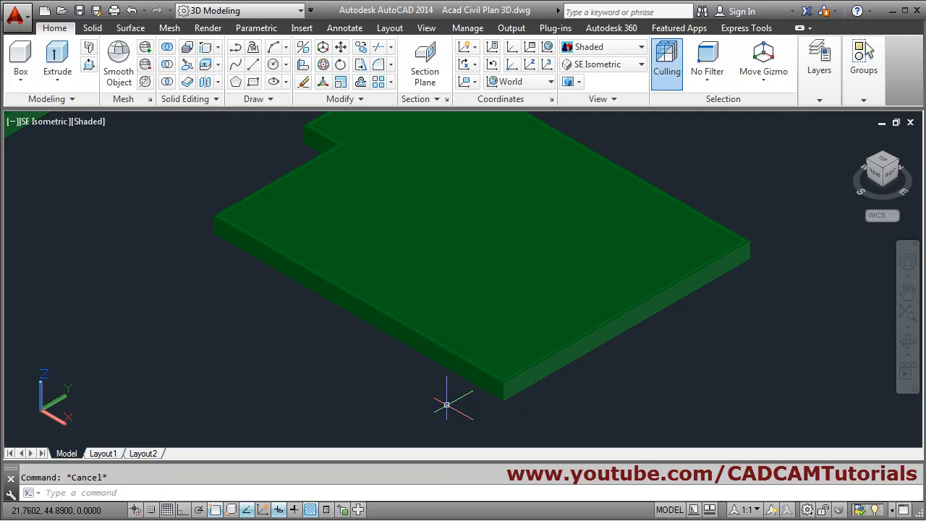
Move the thin roof slab from its bottom front corner onto the matching top corner of the house walls.
scroll(477, 375, "down", 2)
middle_click_drag(316, 347, 451, 320)
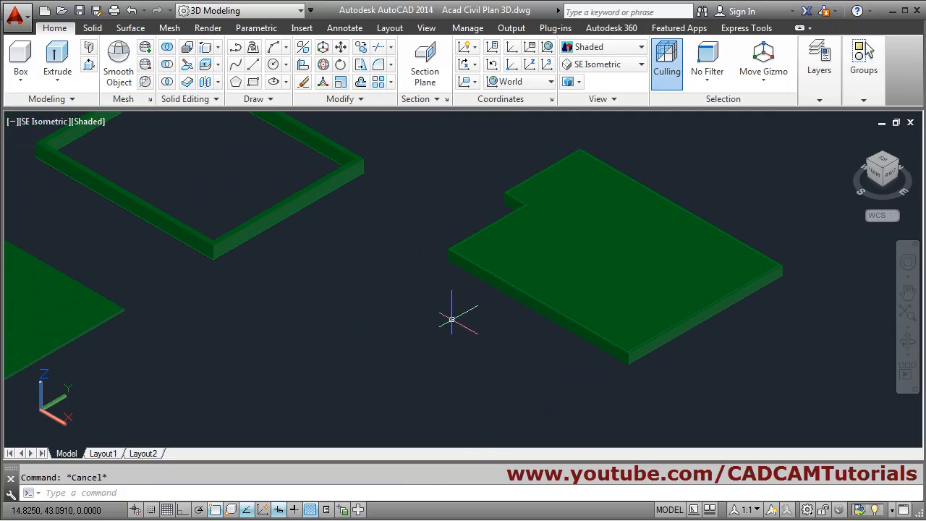
scroll(451, 321, "down", 2)
middle_click_drag(178, 357, 466, 311)
middle_click_drag(403, 360, 455, 313)
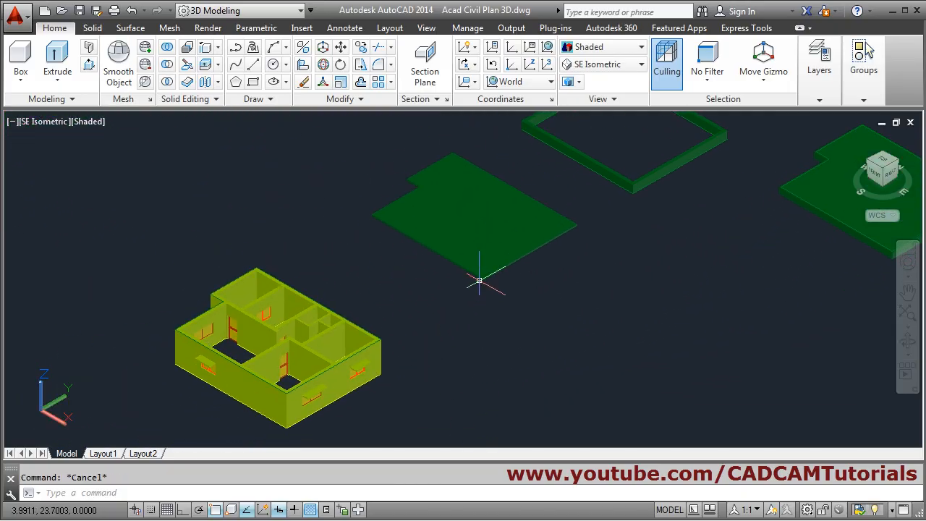
scroll(449, 275, "up", 3)
scroll(419, 364, "down", 1)
middle_click_drag(420, 363, 429, 320)
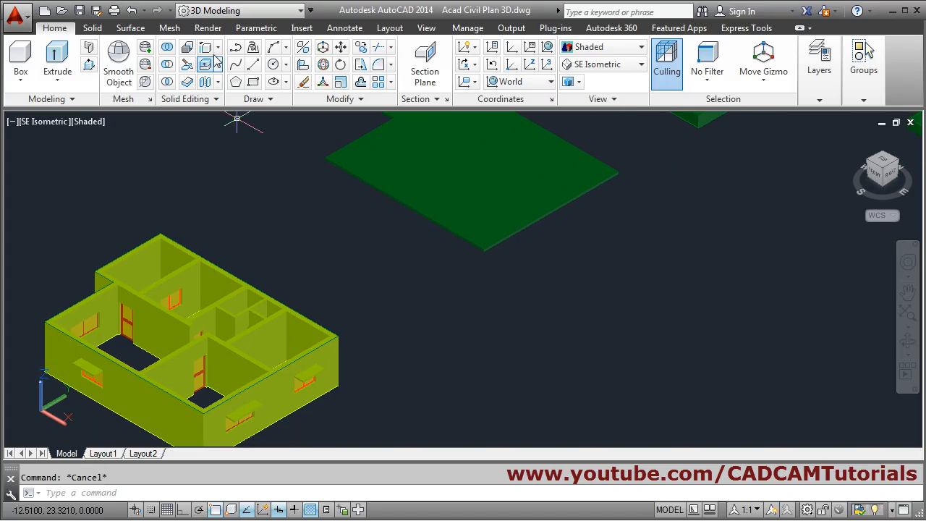
left_click(342, 48)
left_click(488, 233)
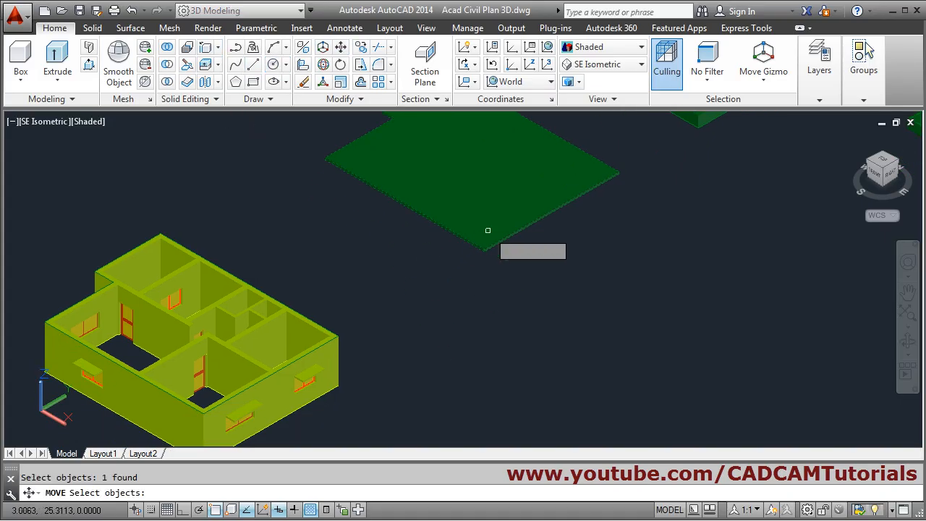
key("Return")
scroll(489, 251, "up", 8)
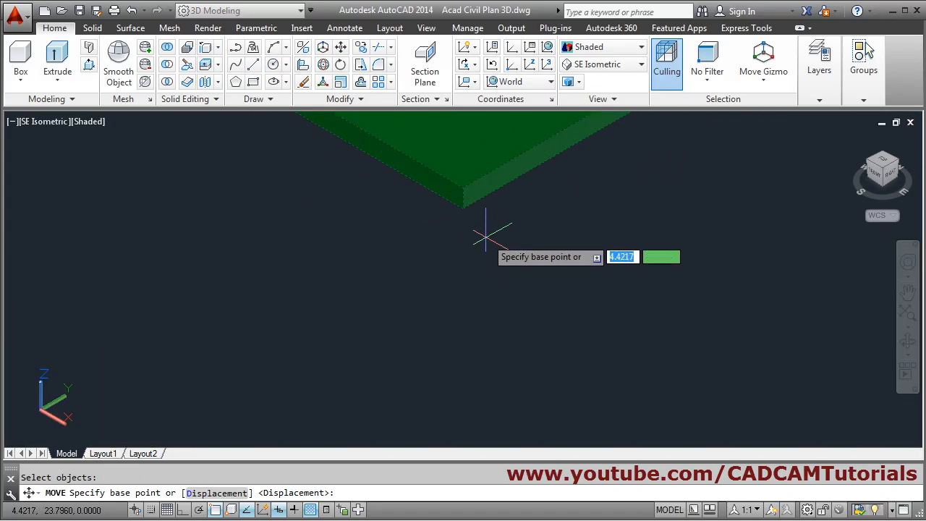
left_click(453, 197)
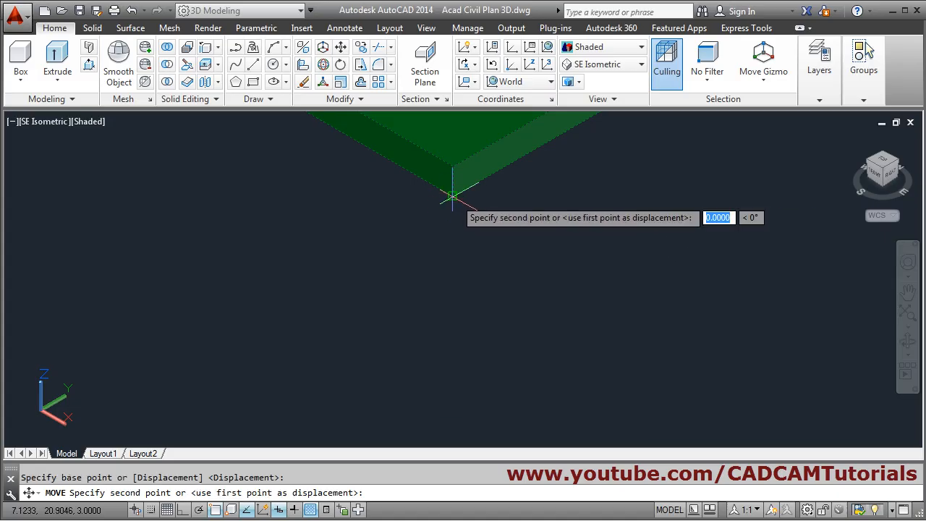
scroll(453, 197, "down", 3)
scroll(463, 246, "down", 4)
scroll(354, 227, "up", 8)
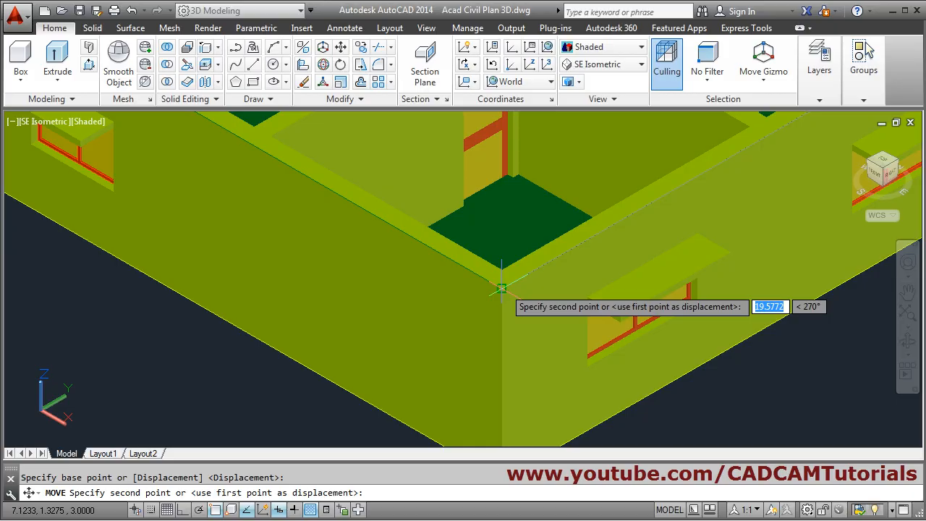
left_click(502, 288)
Move the smaller raised rim by its bottom front corner onto the top front corner of the roof slab.
scroll(415, 308, "down", 5)
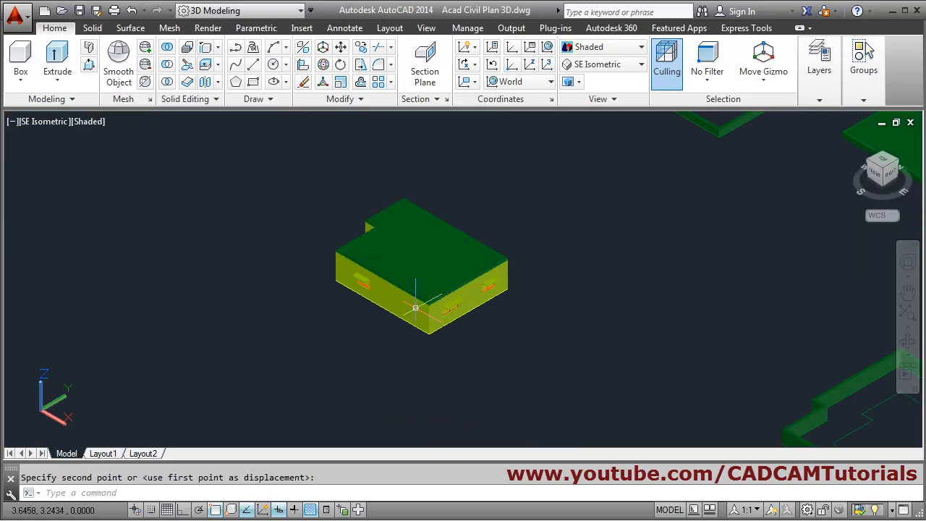
middle_click_drag(542, 251, 389, 341)
scroll(630, 201, "up", 5)
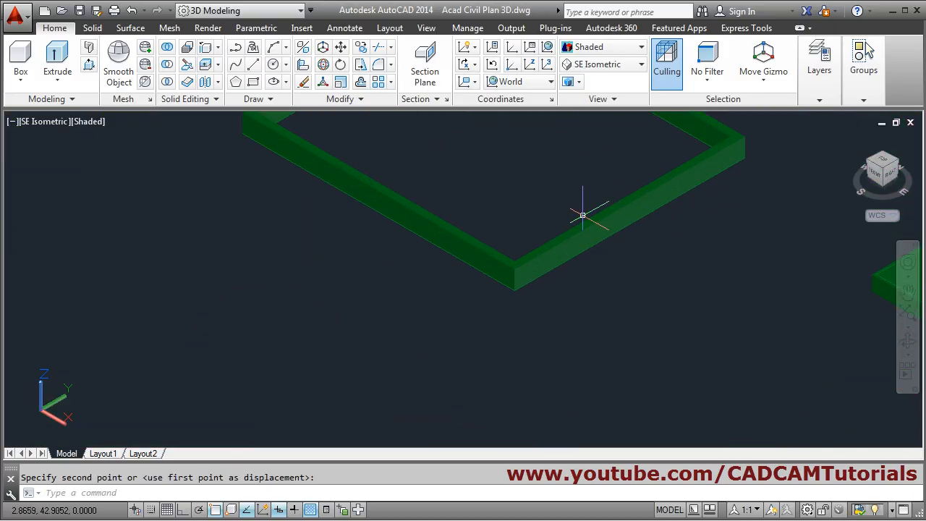
left_click(341, 47)
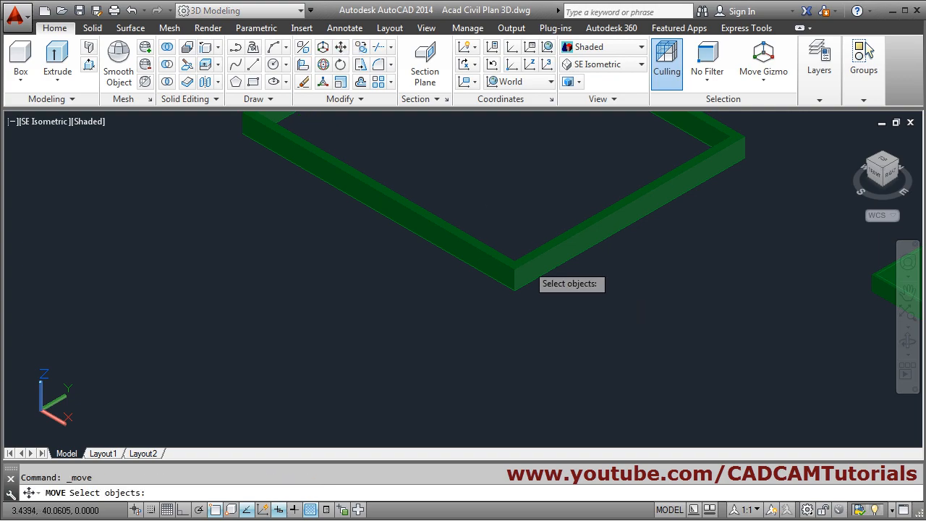
left_click(533, 271)
key("Return")
scroll(518, 308, "up", 2)
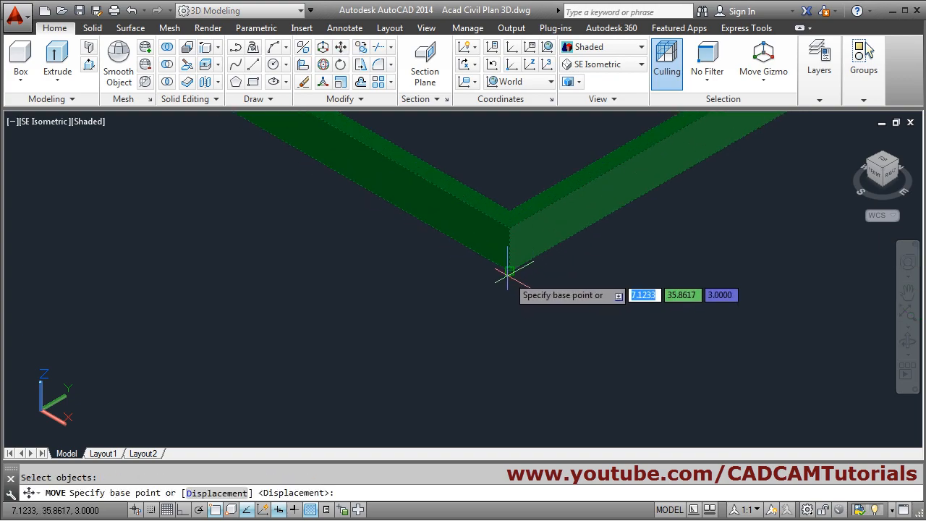
left_click(510, 272)
scroll(510, 272, "down", 5)
scroll(325, 340, "up", 8)
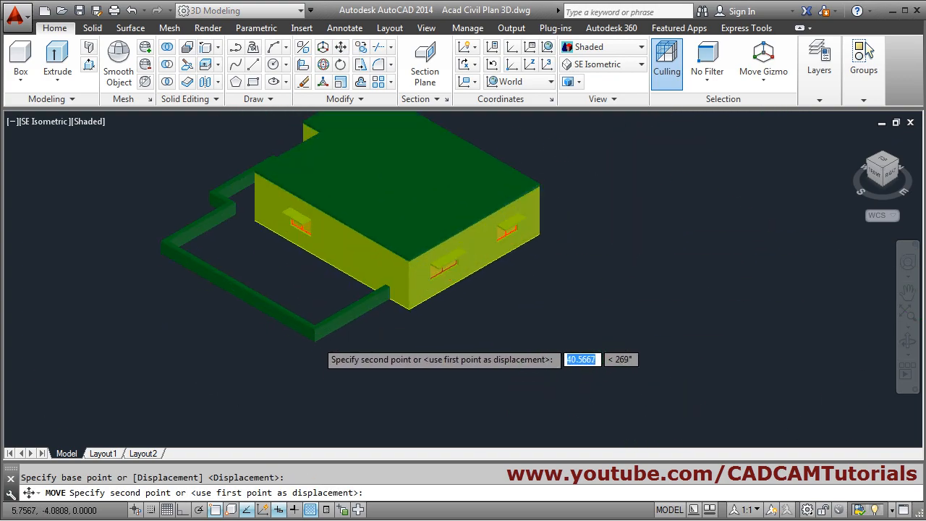
scroll(477, 187, "up", 3)
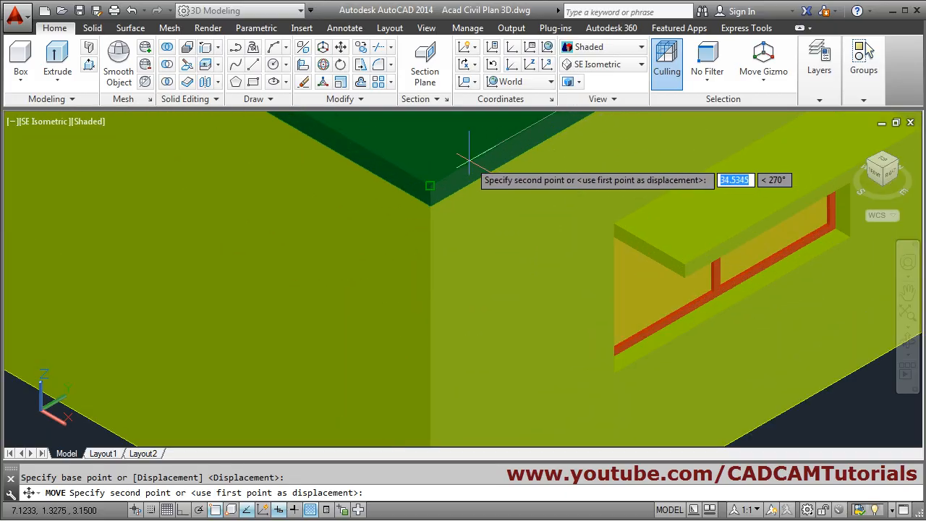
left_click(430, 187)
scroll(463, 231, "down", 8)
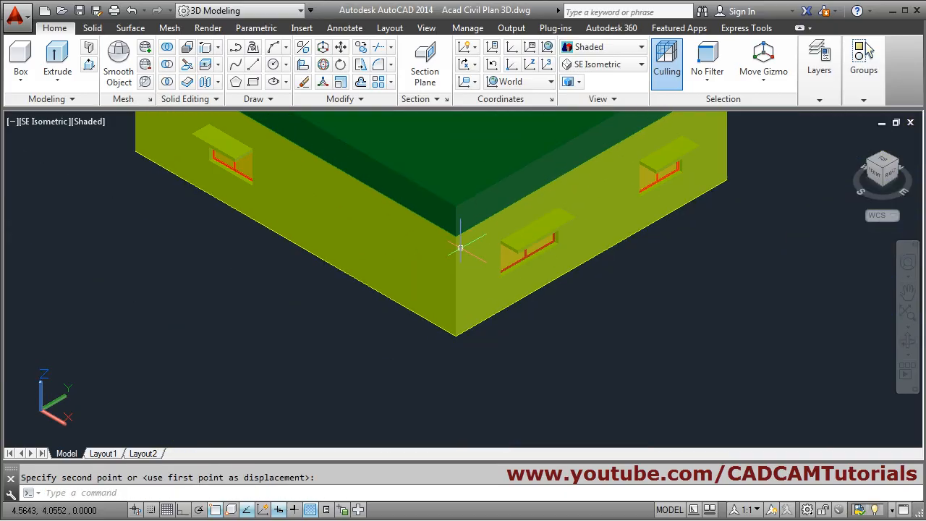
scroll(489, 346, "up", 3)
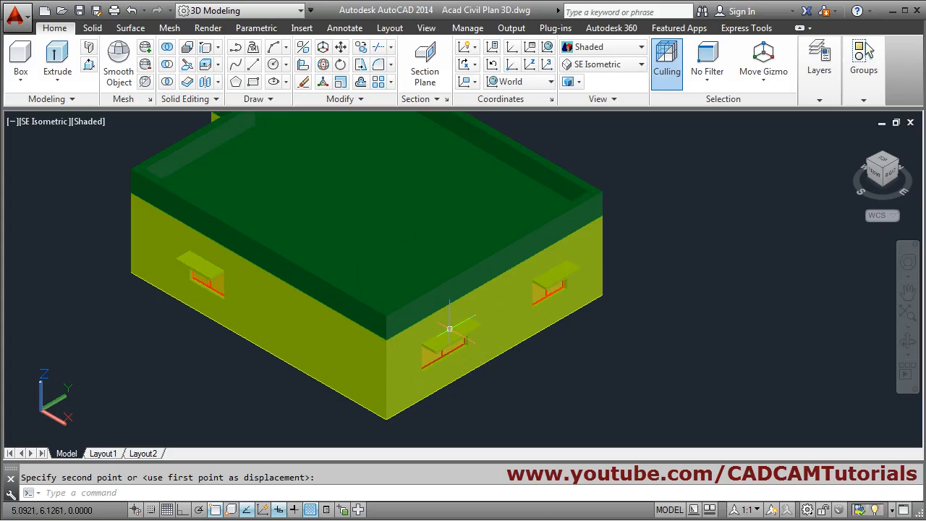
Move the thick base slab beneath the house, aligning its inner outline's front corner with the walls' bottom corner.
scroll(384, 304, "down", 7)
scroll(600, 246, "up", 6)
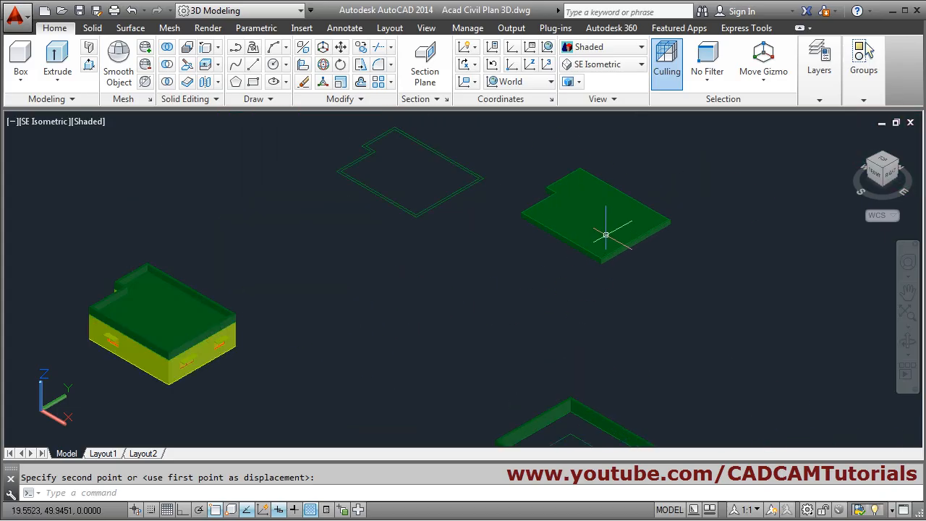
scroll(607, 265, "up", 2)
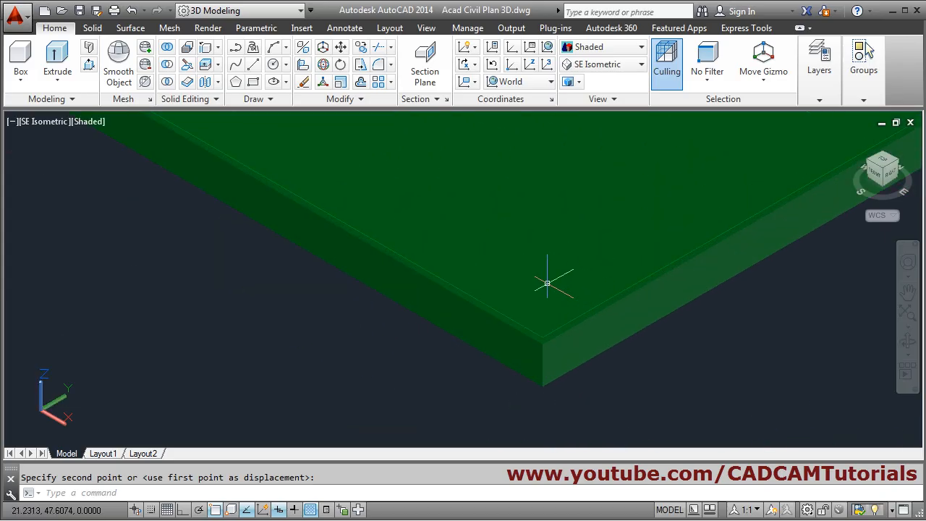
left_click(518, 349)
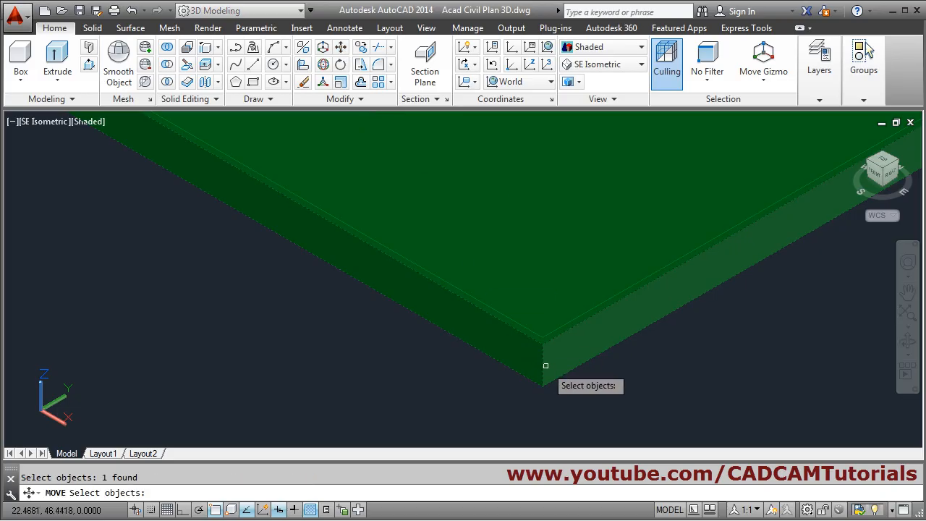
key("Return")
scroll(581, 374, "down", 3)
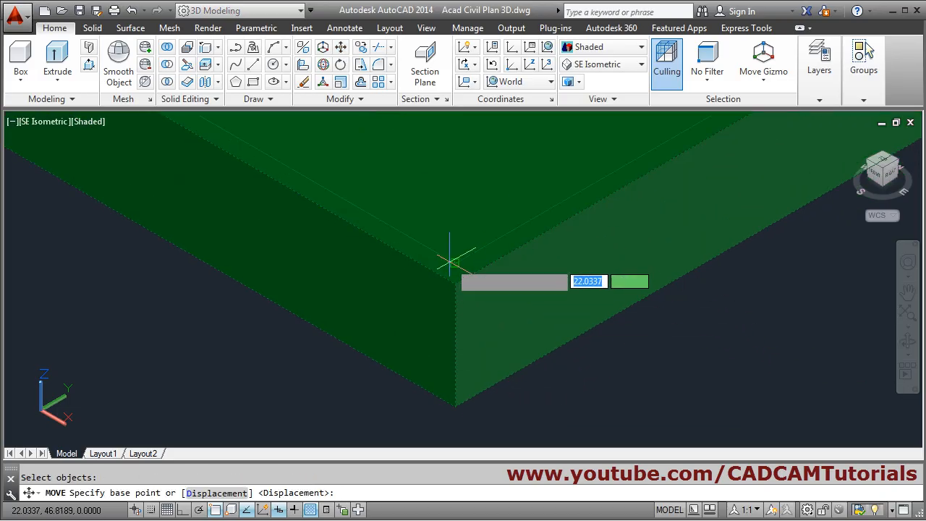
left_click(455, 262)
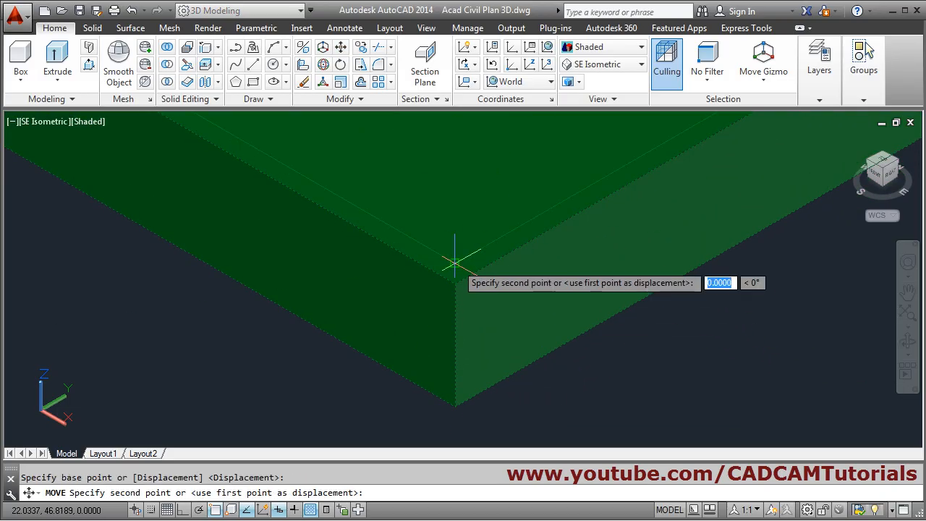
scroll(453, 263, "down", 6)
scroll(246, 298, "up", 8)
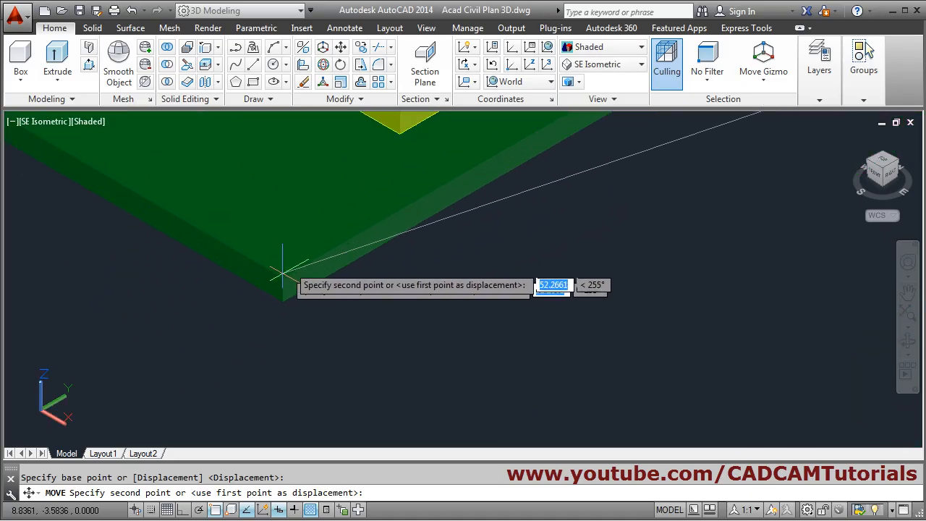
left_click(390, 317)
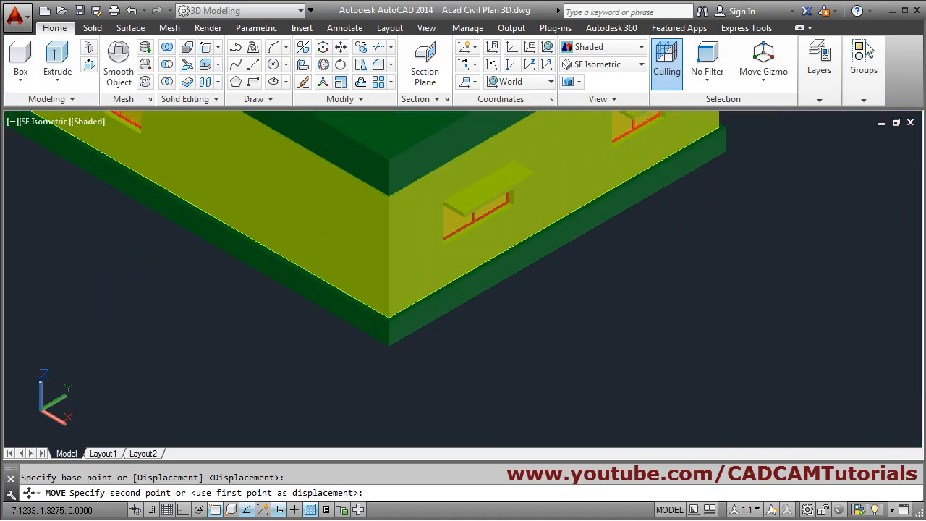
scroll(499, 339, "down", 4)
mouse_move(441, 373)
middle_mouse_down("shift")
mouse_move(535, 339)
mouse_move(537, 372)
mouse_move(432, 374)
middle_mouse_up("shift")
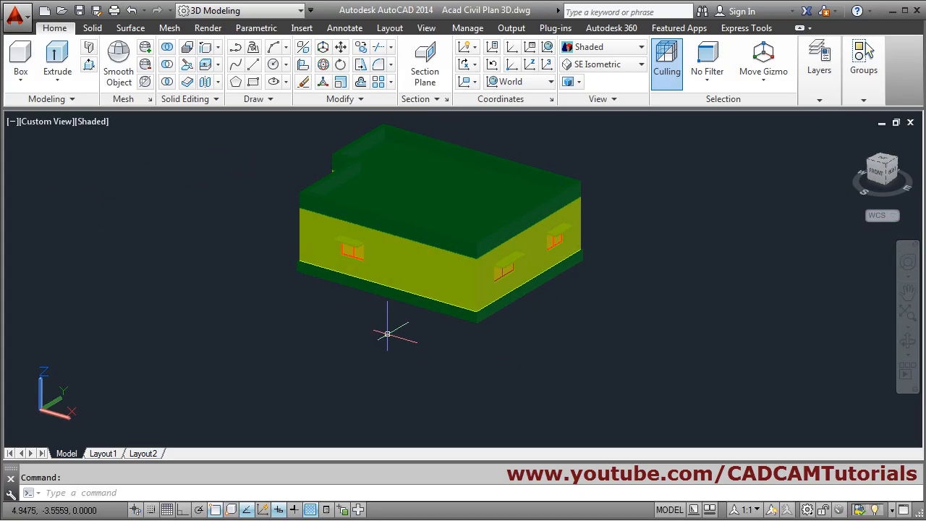
Move the large boundary wall around the house, aligning its inner outline's front corner with the house walls' bottom front corner.
scroll(387, 334, "down", 6)
scroll(580, 371, "up", 3)
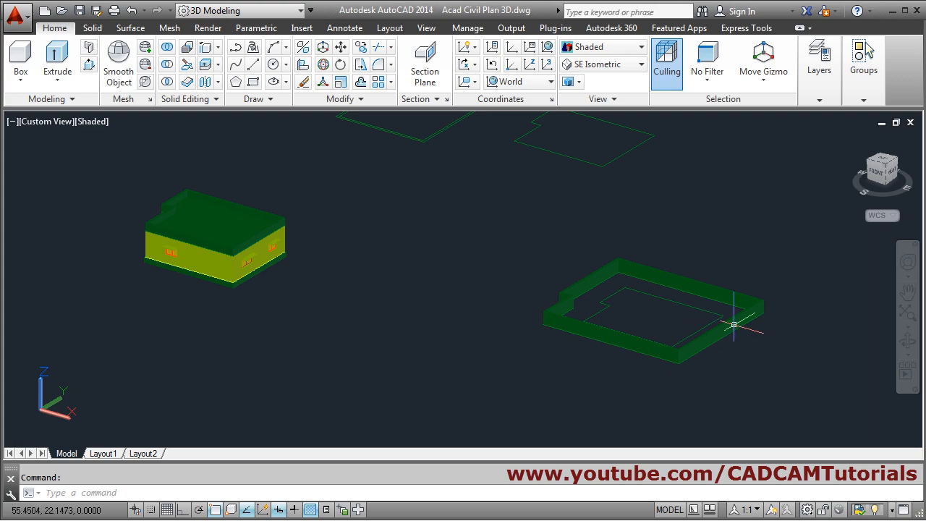
scroll(746, 328, "up", 5)
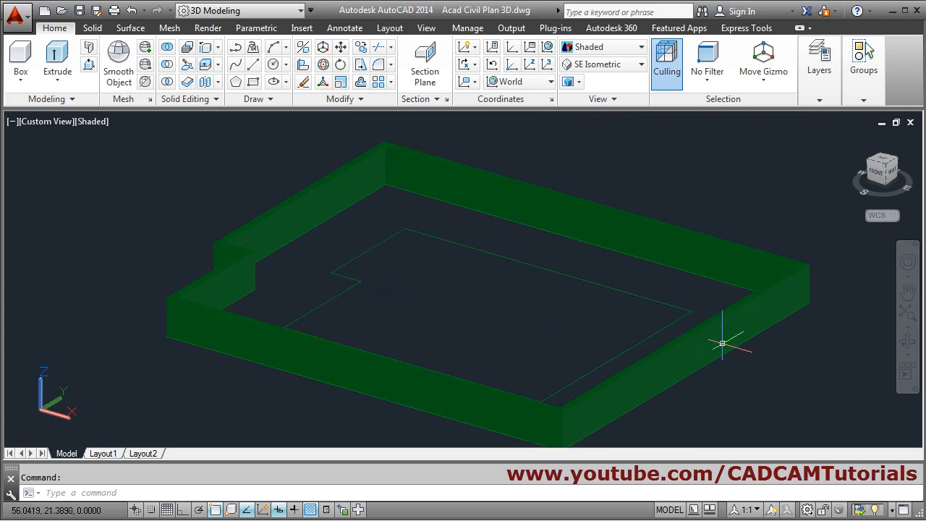
middle_click_drag(719, 341, 620, 341)
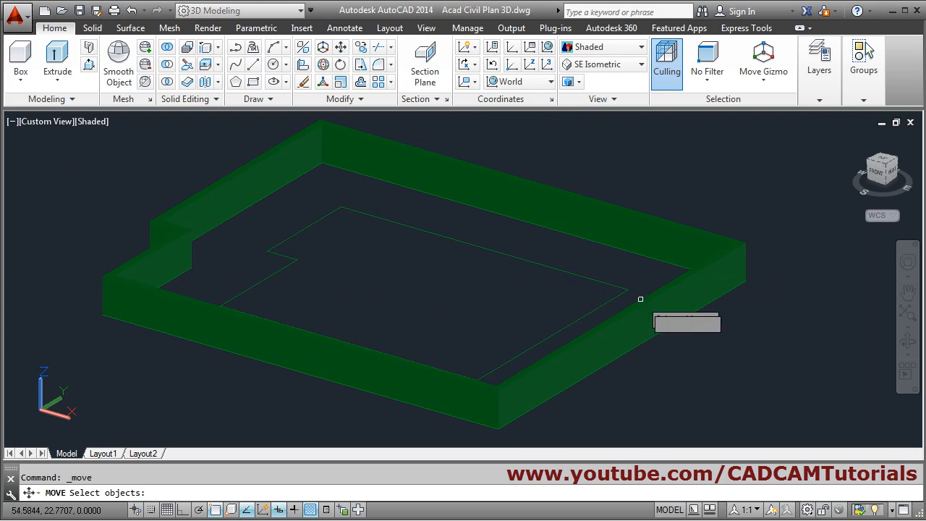
left_click(585, 358)
scroll(533, 276, "down", 6)
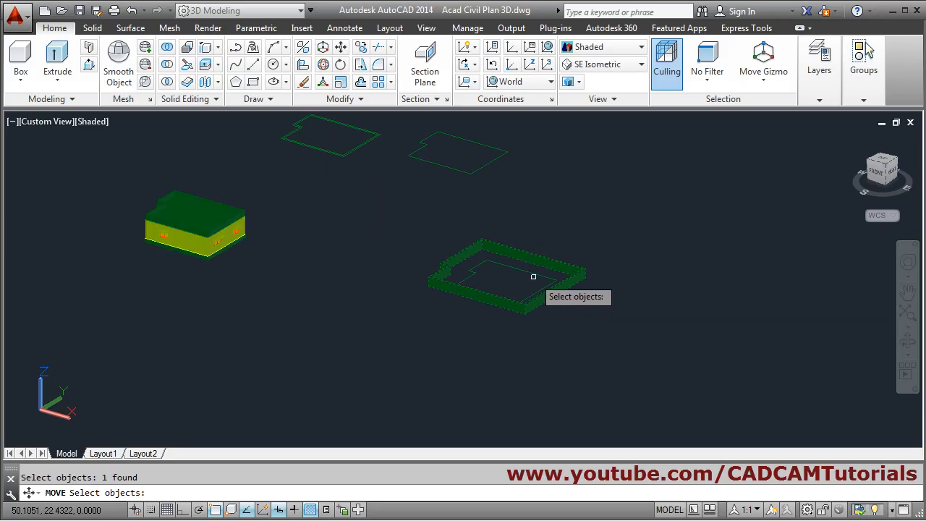
middle_click_drag(506, 260, 485, 296, "shift")
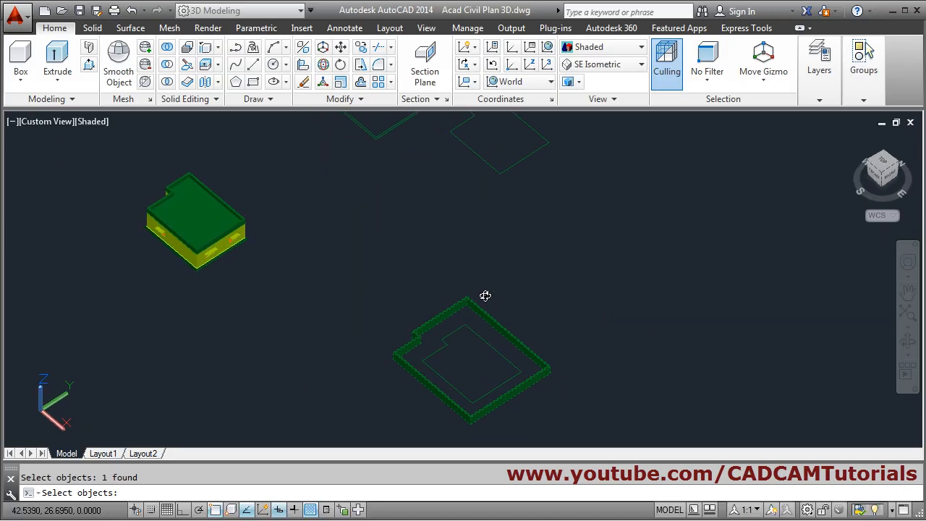
key("Return")
scroll(463, 409, "up", 6)
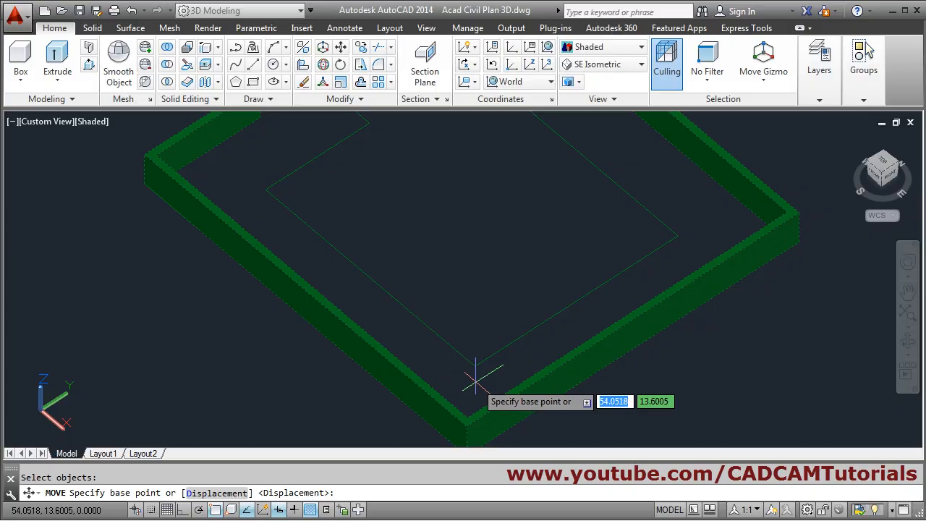
scroll(474, 369, "down", 5)
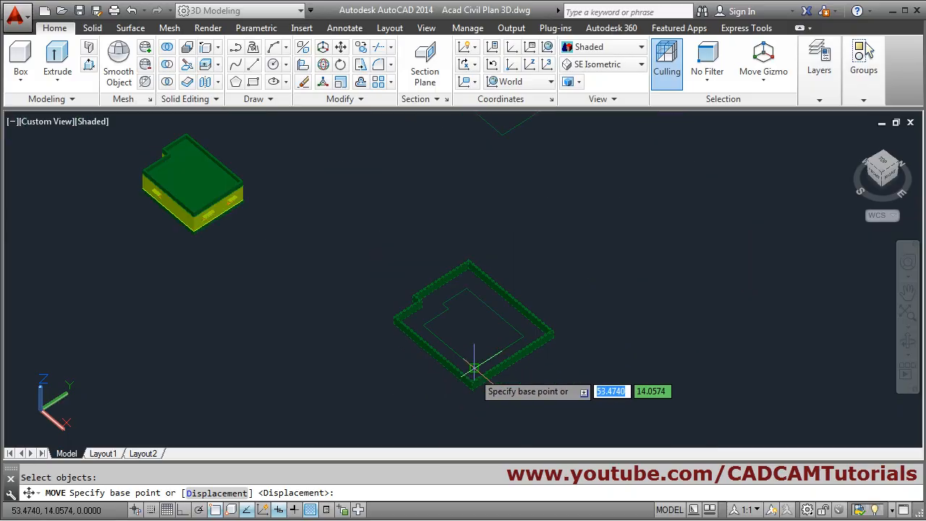
scroll(174, 224, "up", 5)
scroll(218, 249, "down", 6)
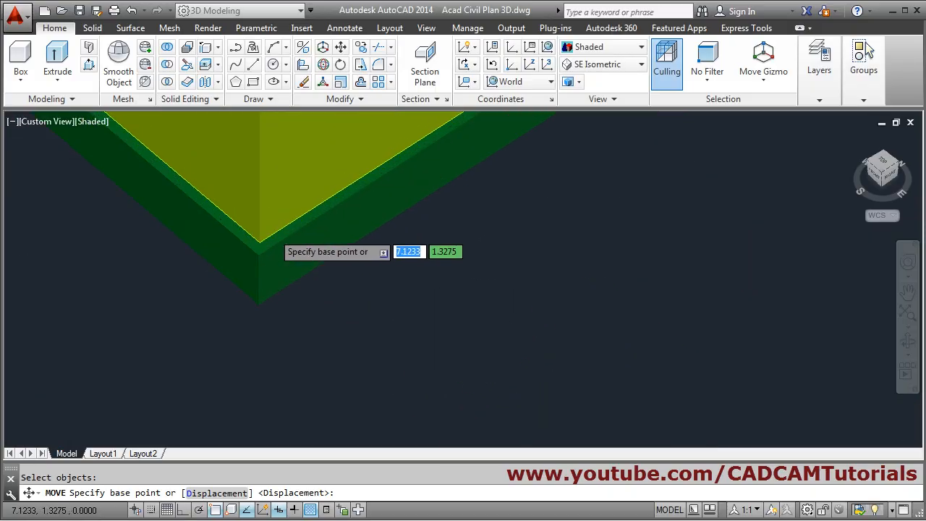
scroll(558, 306, "down", 1)
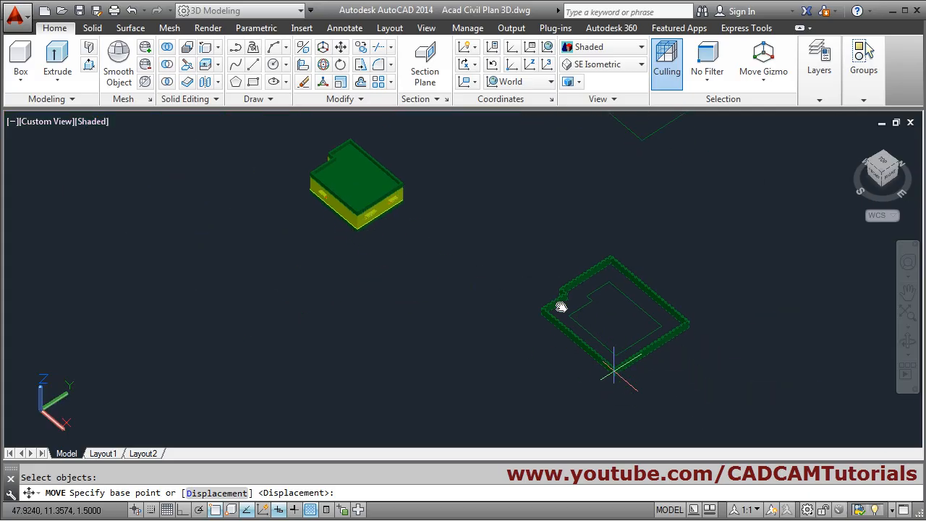
scroll(620, 314, "up", 6)
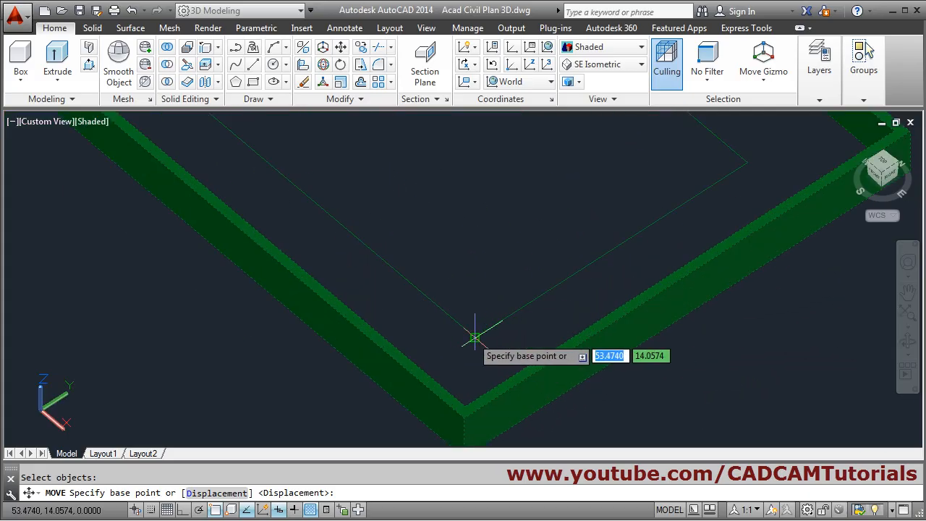
left_click(474, 337)
scroll(548, 306, "down", 5)
scroll(507, 275, "up", 5)
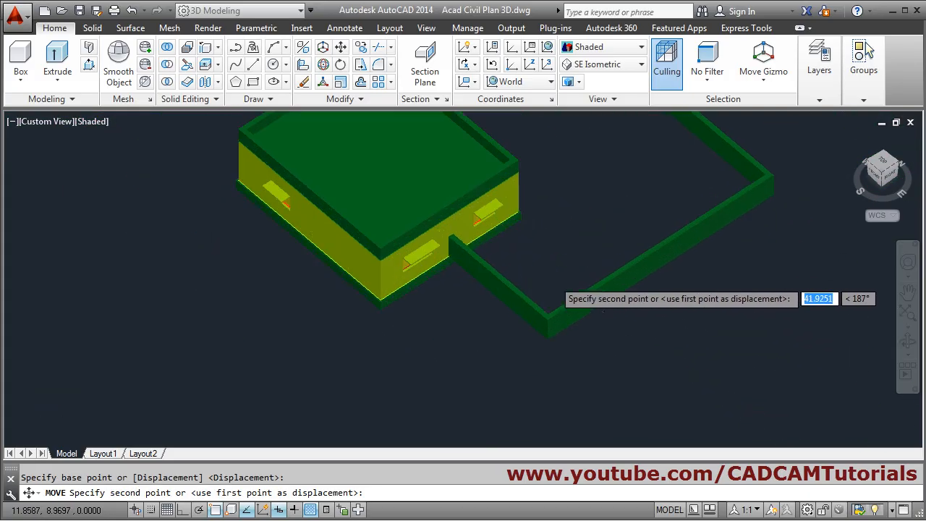
scroll(448, 289, "up", 5)
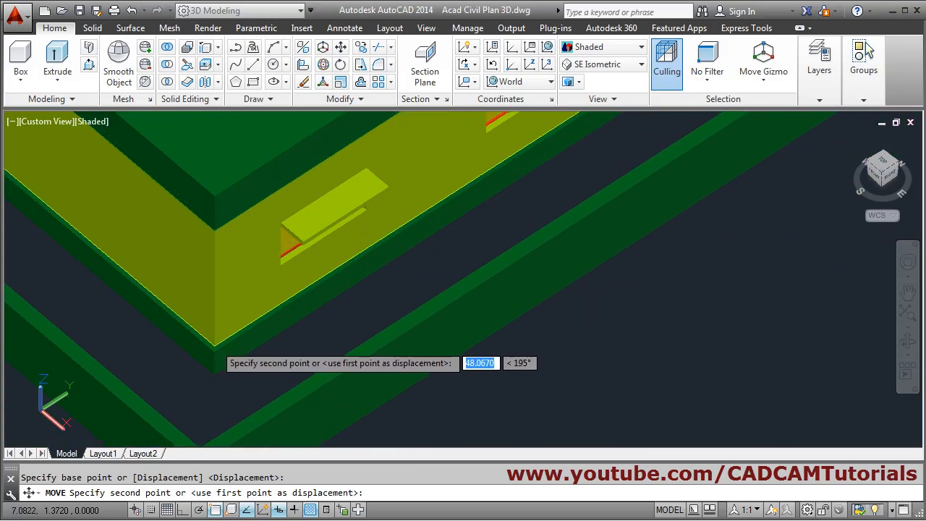
scroll(434, 368, "down", 6)
scroll(490, 275, "up", 2)
middle_click_drag(506, 340, 480, 318)
middle_click_drag(676, 280, 628, 321)
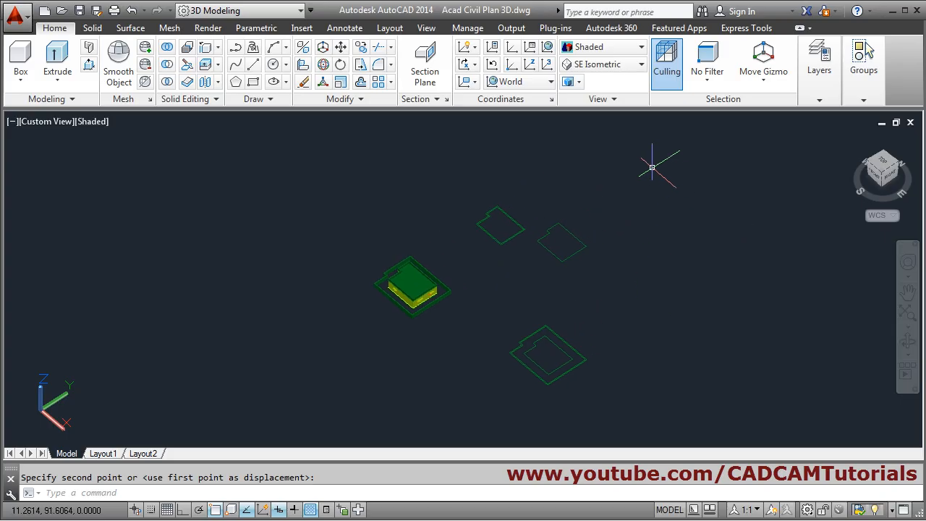
Erase all leftover flat outlines lying beside the assembled house.
key("Return")
left_click(644, 158)
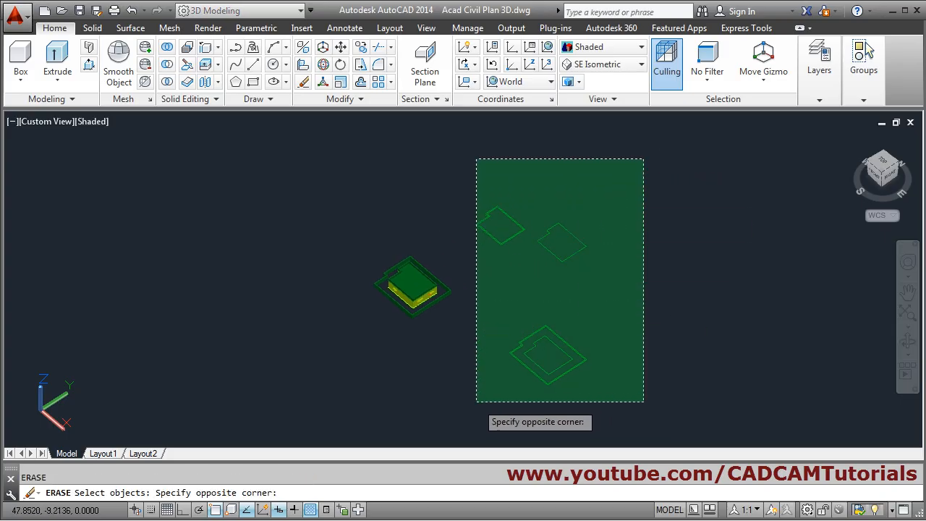
left_click(475, 398)
key("Return")
middle_click(475, 383)
middle_click(476, 383)
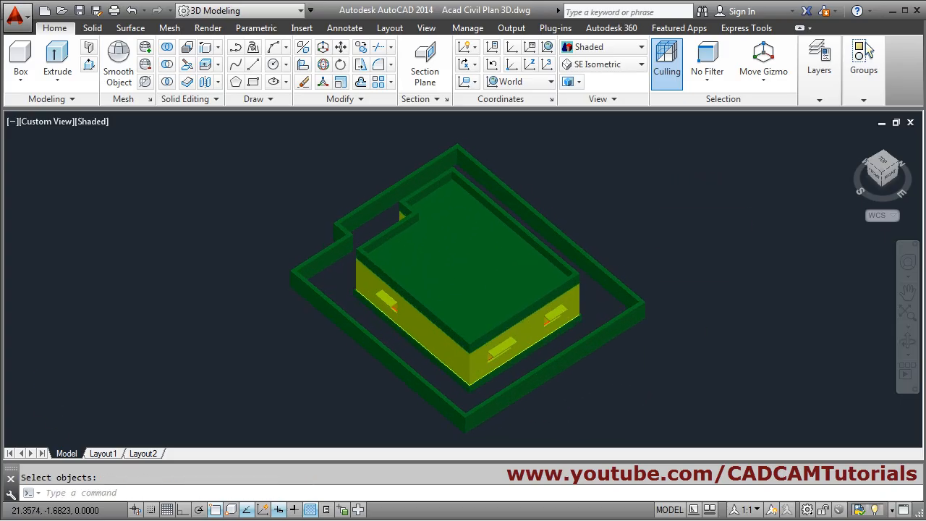
Move the boundary wall straight down by the base slab's thickness, from the slab's top front corner to its bottom front corner.
middle_click_drag(476, 379, 502, 398, "shift")
scroll(521, 376, "up", 8)
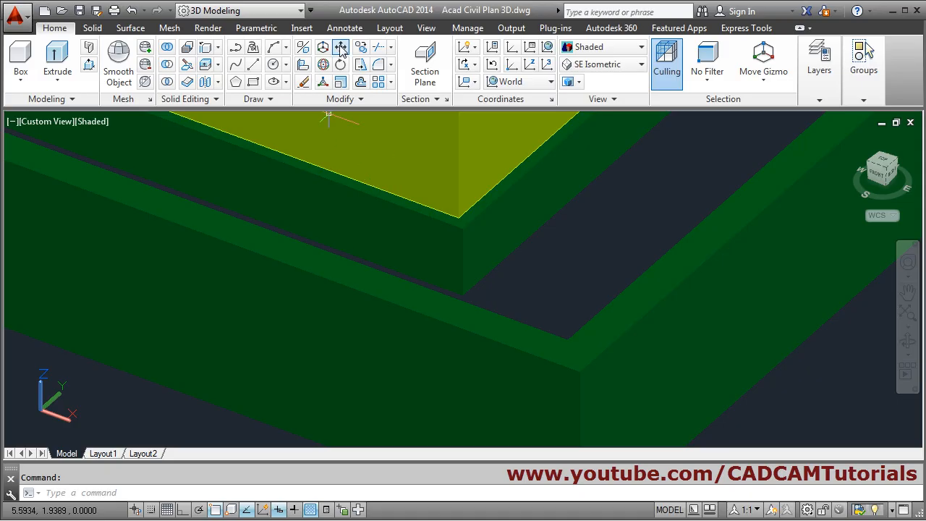
left_click(554, 401)
scroll(562, 226, "down", 2)
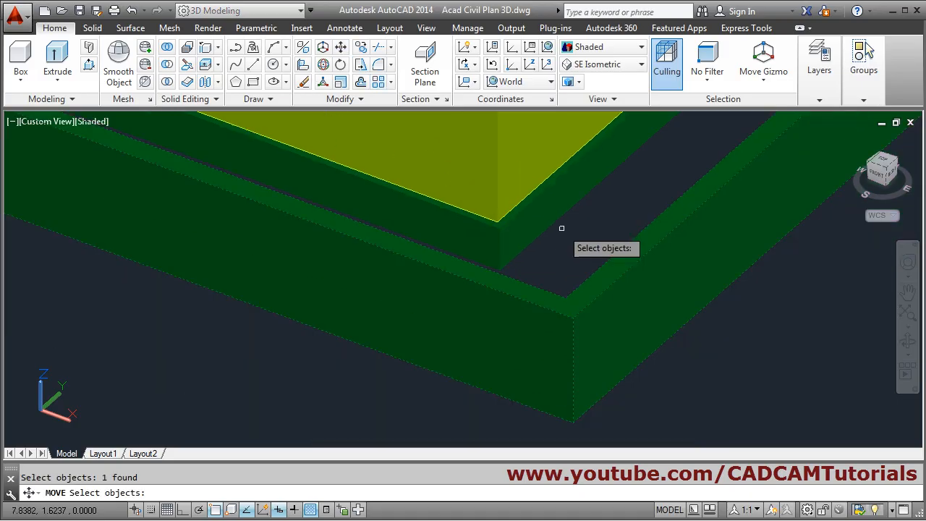
middle_click_drag(607, 371, 599, 360)
scroll(599, 360, "down", 1)
key("Return")
scroll(432, 149, "up", 3)
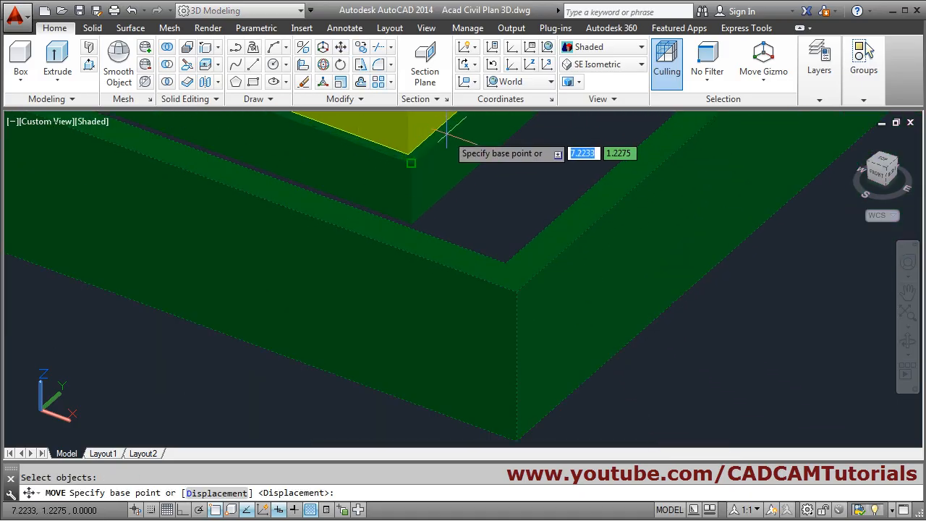
left_click(397, 175)
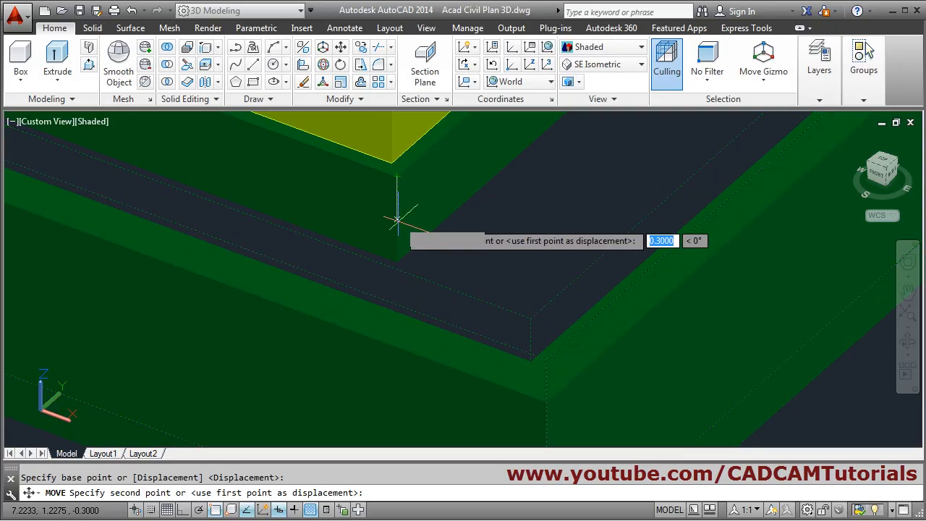
left_click(396, 262)
key("Escape")
scroll(485, 241, "down", 5)
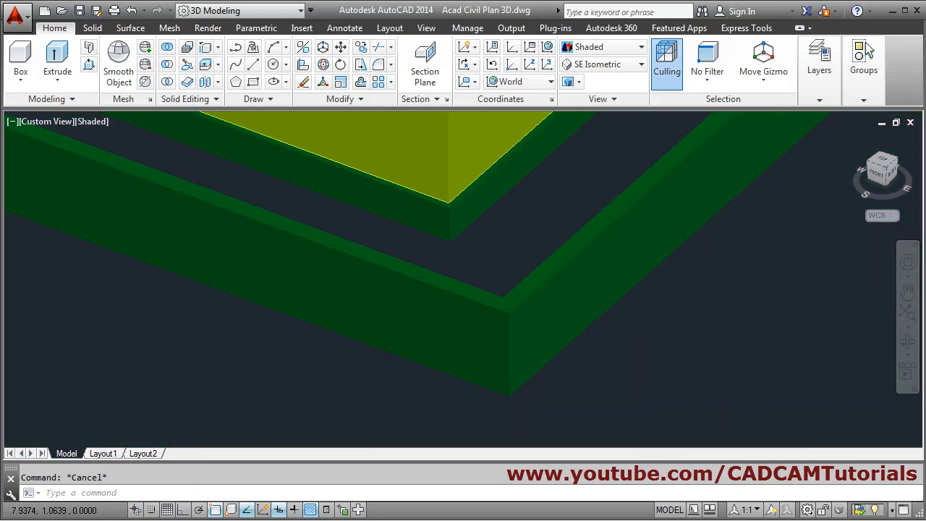
Examine the assembled house from the door side, checking the entrance recess, base slab and boundary wall.
middle_click_drag(490, 242, 521, 227, "shift")
scroll(509, 351, "up", 5)
scroll(508, 351, "up", 2)
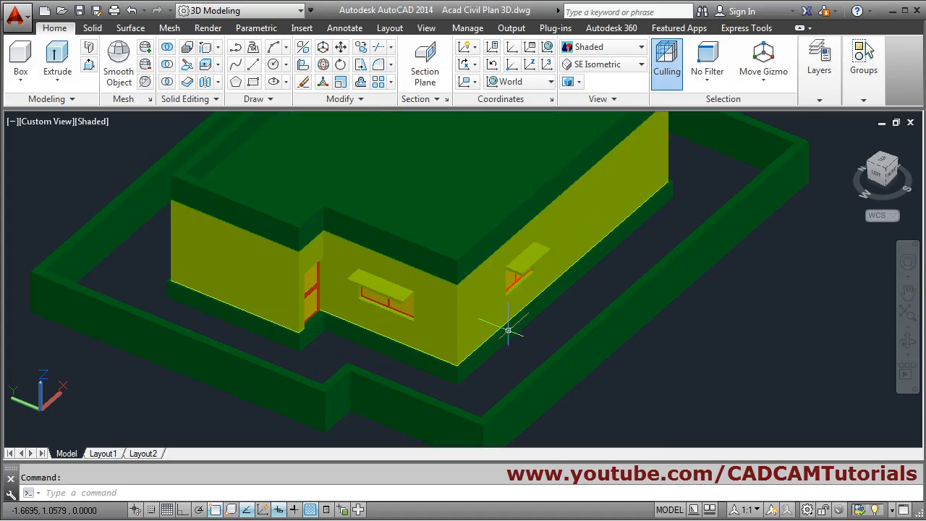
scroll(494, 351, "down", 3)
scroll(453, 287, "up", 3)
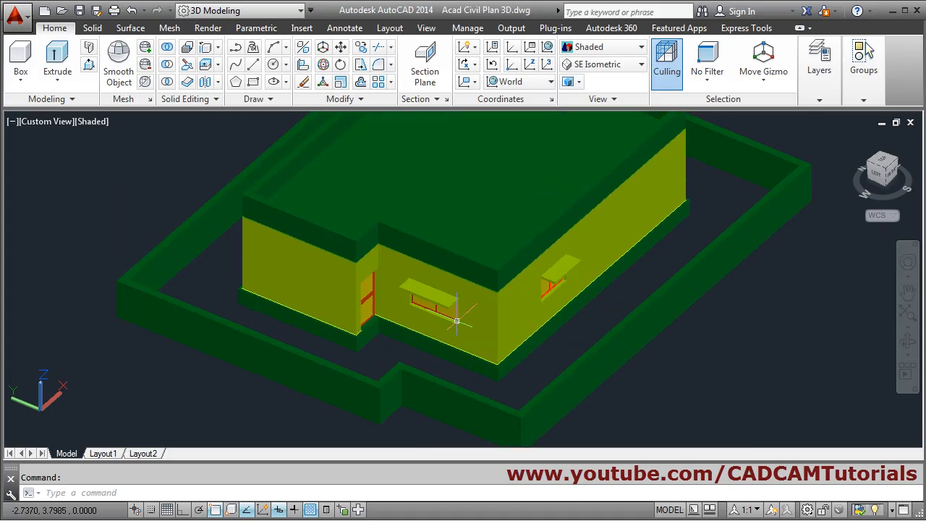
middle_click_drag(446, 297, 411, 354, "shift")
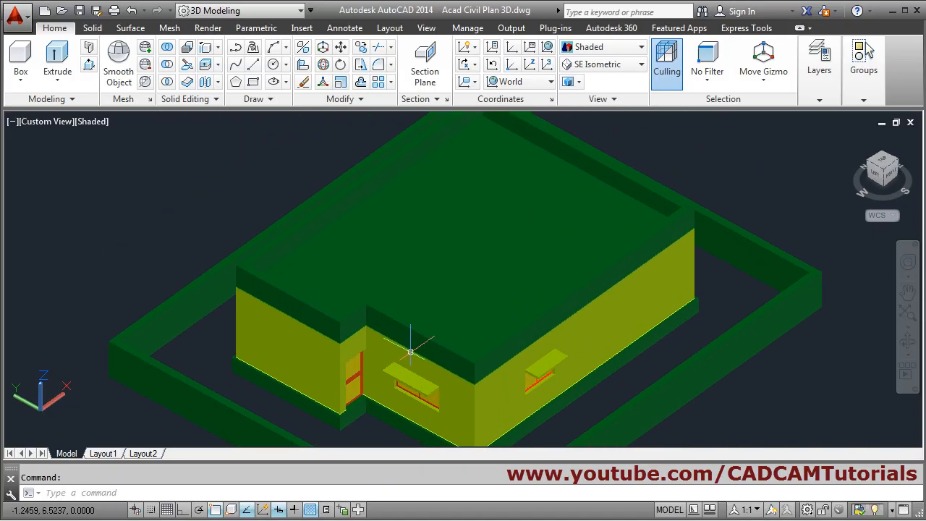
scroll(410, 352, "up", 5)
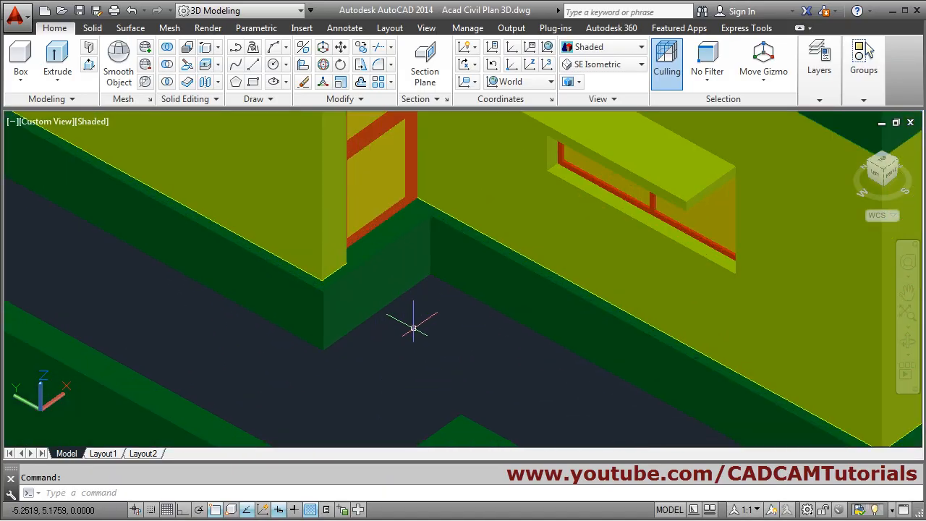
scroll(390, 307, "up", 1)
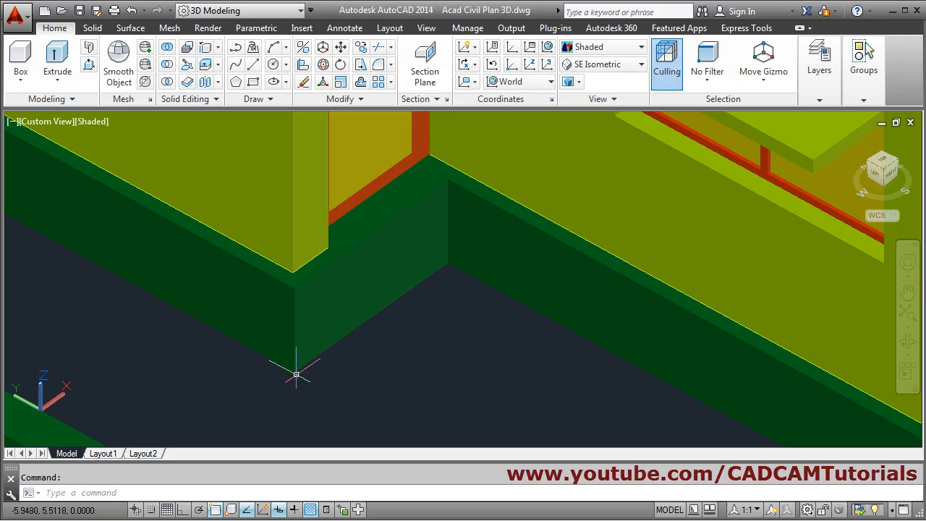
scroll(362, 321, "down", 6)
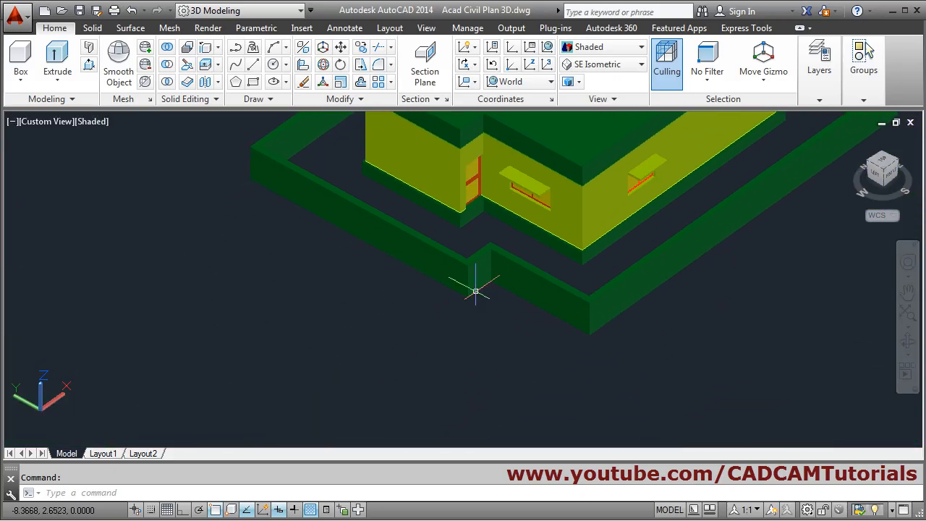
scroll(315, 390, "up", 3)
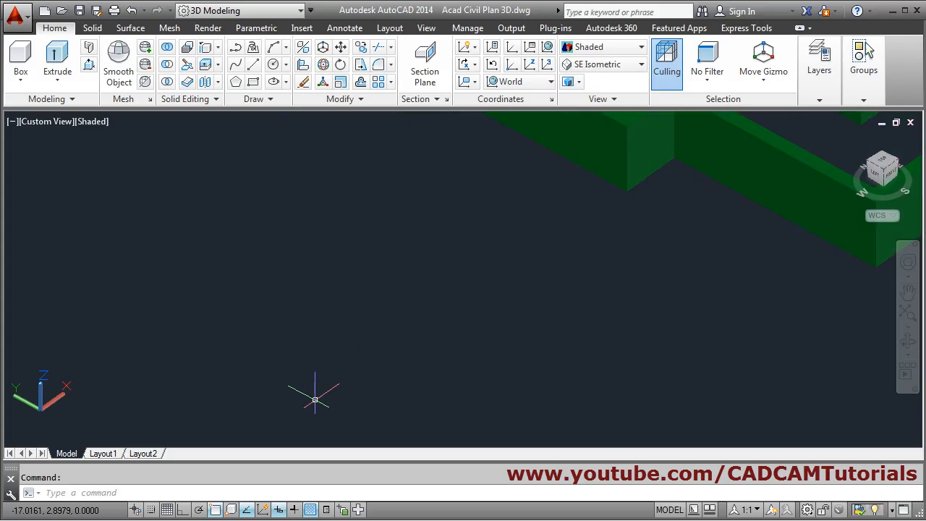
scroll(362, 358, "down", 3)
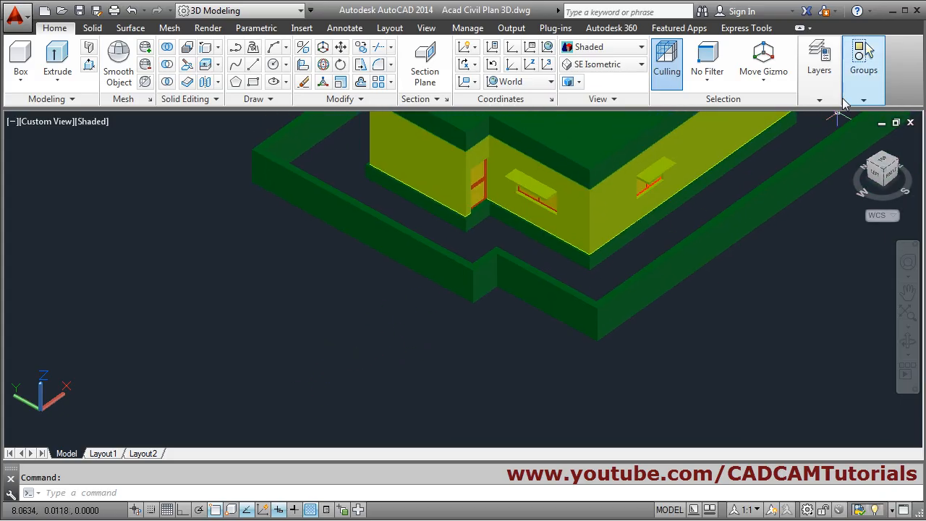
Turn on the Steps layer and make it the current layer.
left_click(819, 100)
left_click(835, 152)
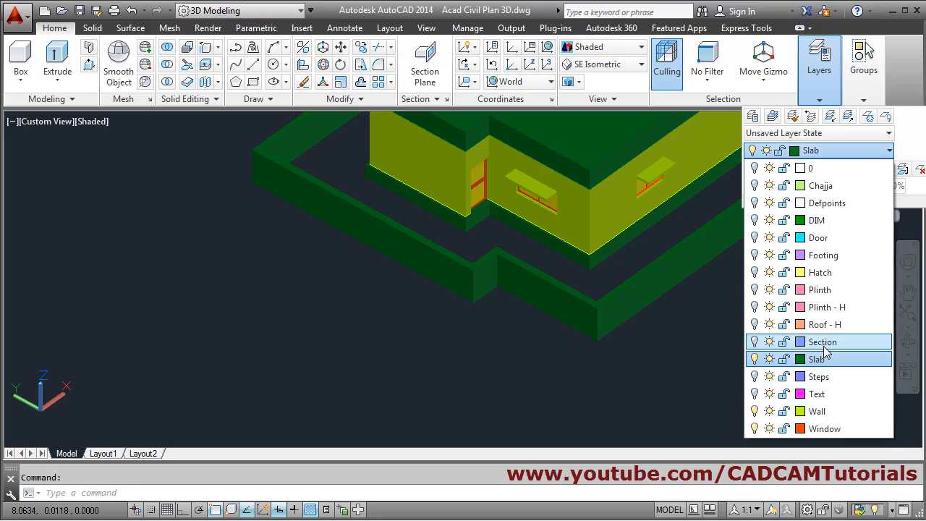
left_click(754, 376)
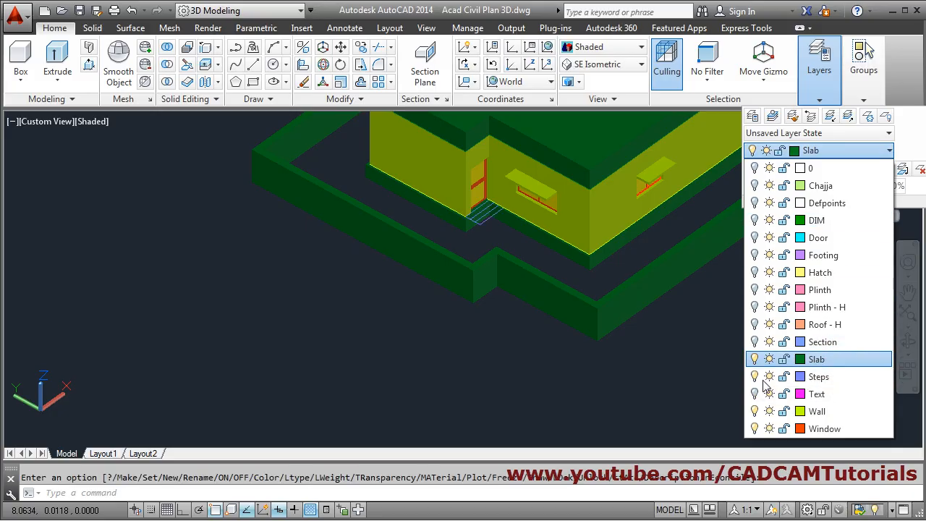
left_click(819, 378)
Erase the flat step lines in the entrance recess in front of the door.
scroll(494, 279, "up", 4)
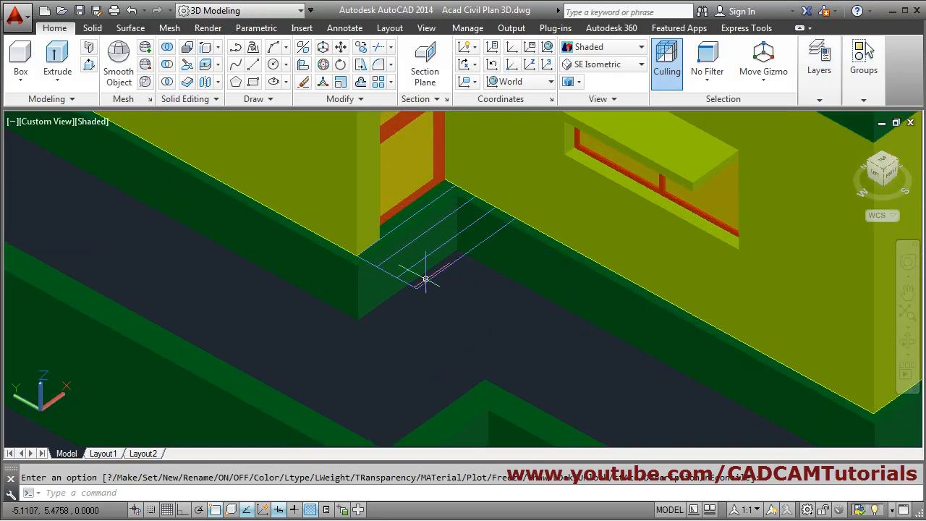
scroll(431, 279, "up", 2)
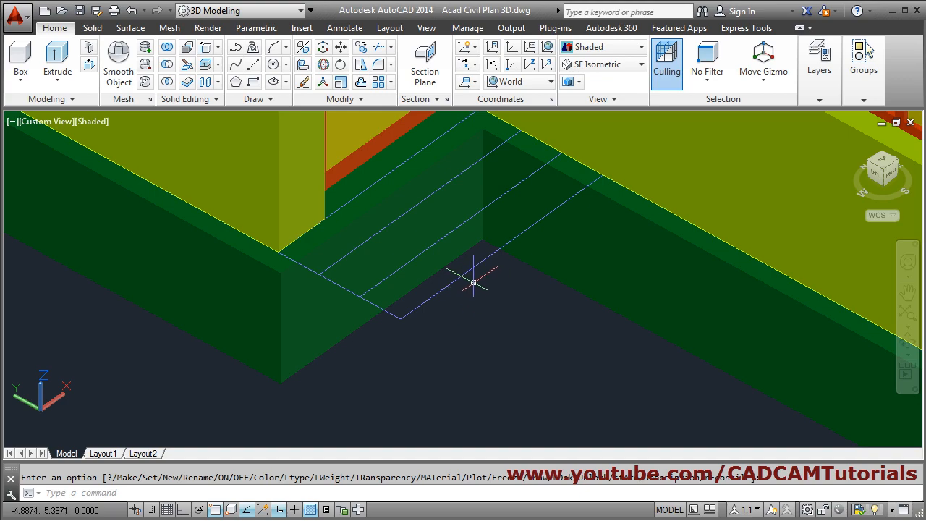
scroll(473, 282, "down", 2)
middle_click_drag(521, 217, 503, 285, "shift")
type("e")
key("Return")
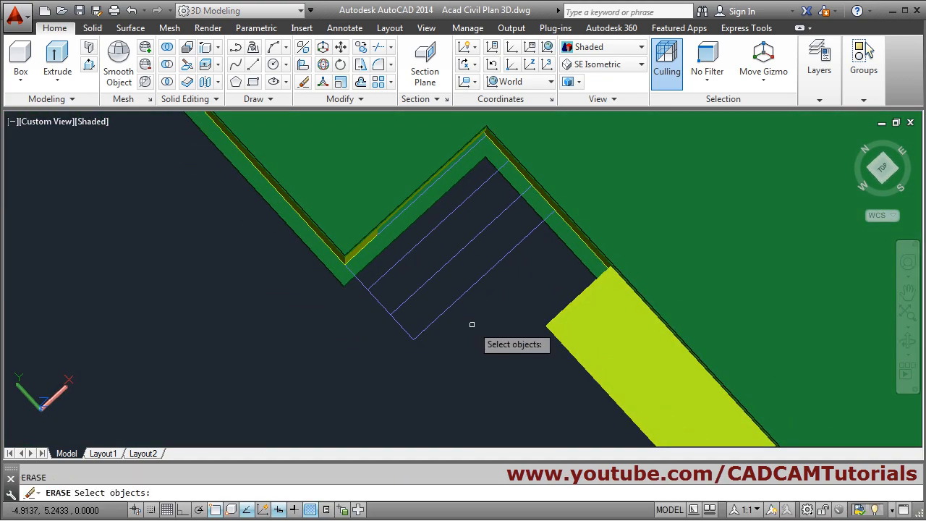
left_click(472, 327)
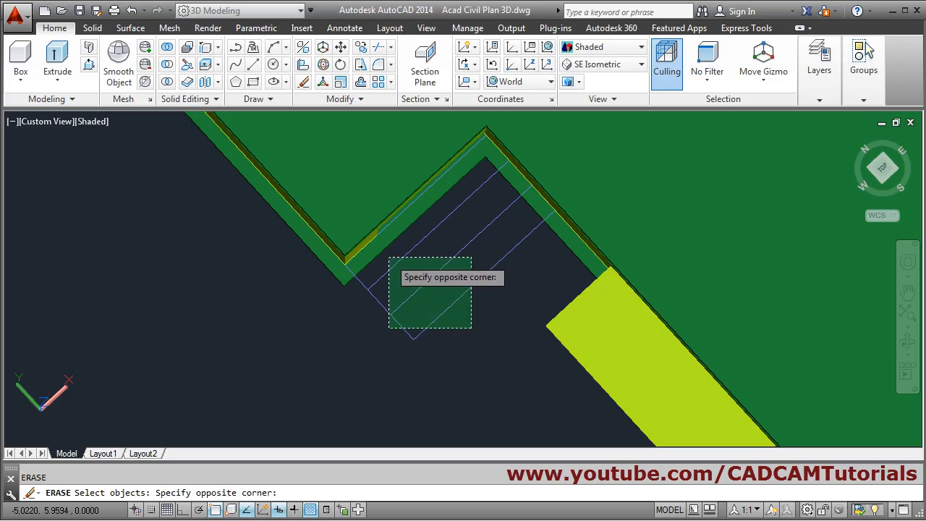
left_click(389, 257)
key("Return")
scroll(463, 232, "down", 3)
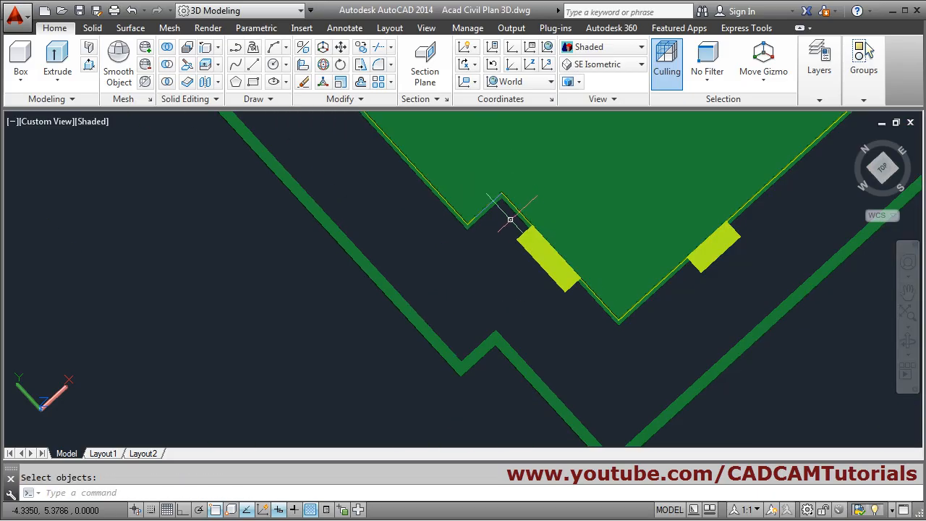
Examine the house and boundary wall from the entrance side and in the SE Isometric view to choose a plane for the steps.
middle_click_drag(539, 254, 353, 426, "shift")
scroll(353, 426, "up", 2)
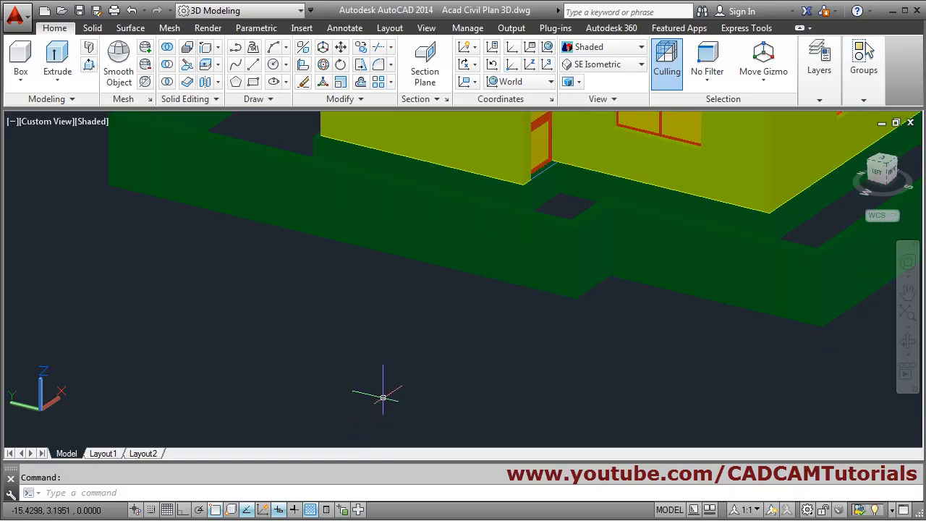
scroll(431, 323, "up", 3)
scroll(548, 233, "down", 5)
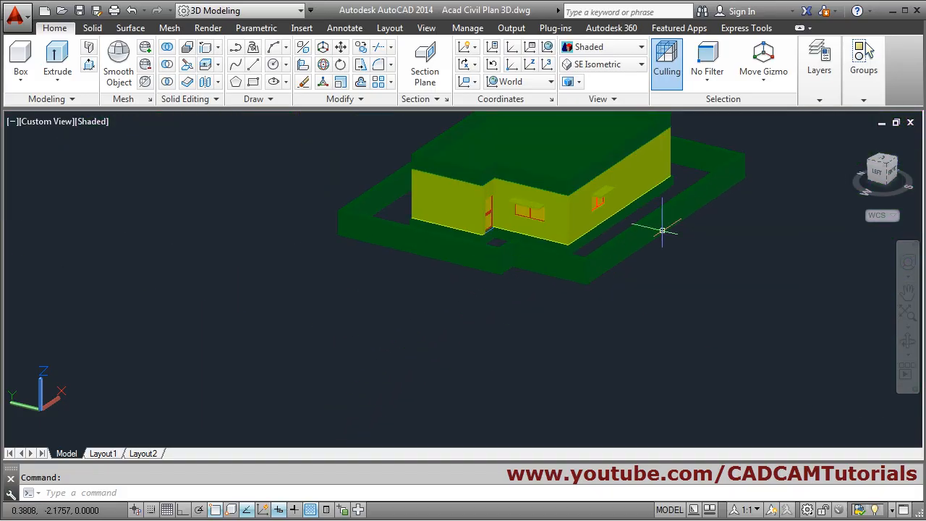
left_click(608, 65)
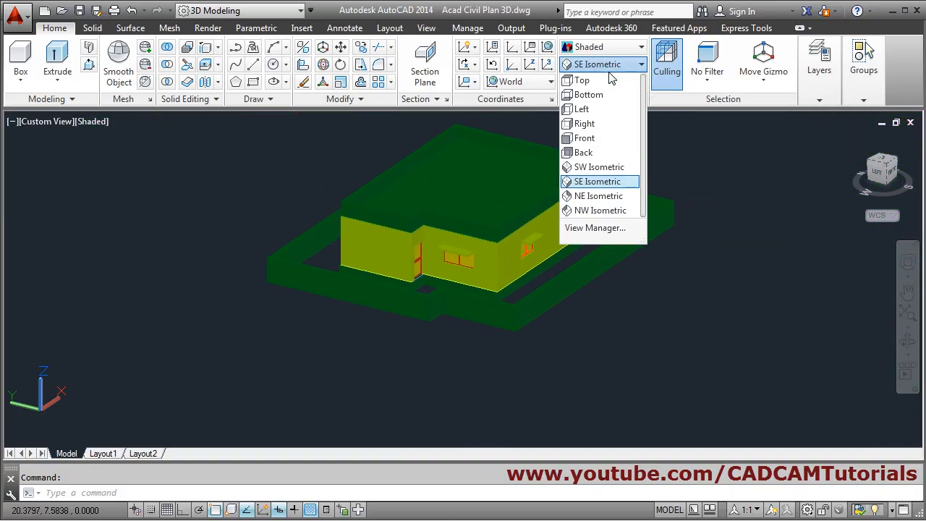
left_click(596, 182)
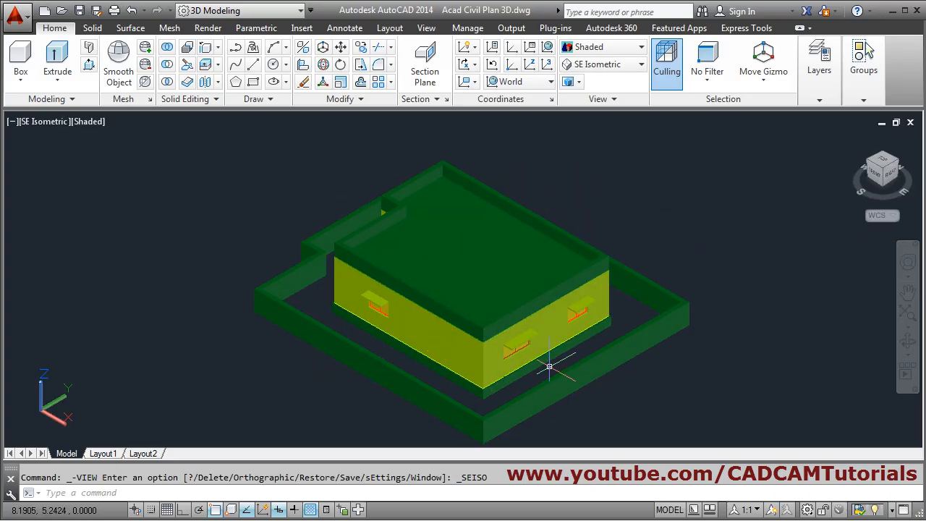
scroll(511, 381, "up", 3)
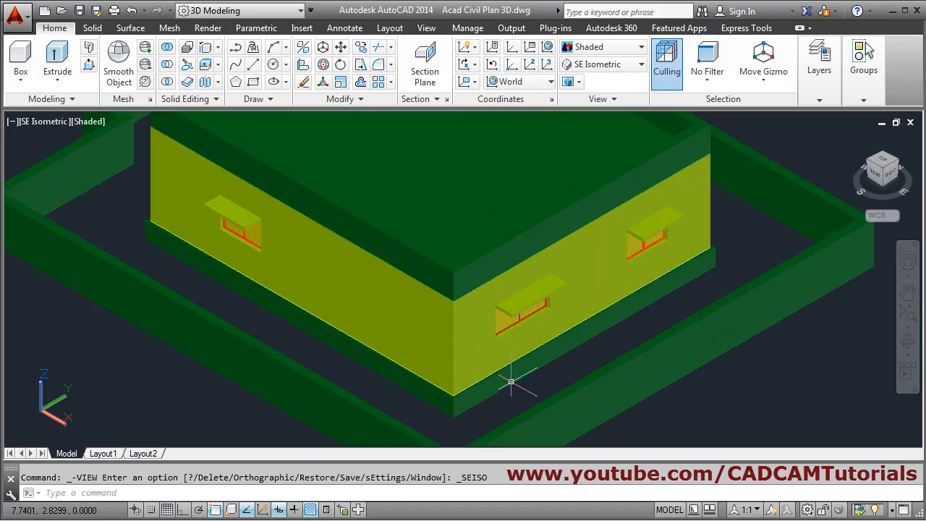
scroll(413, 380, "down", 5)
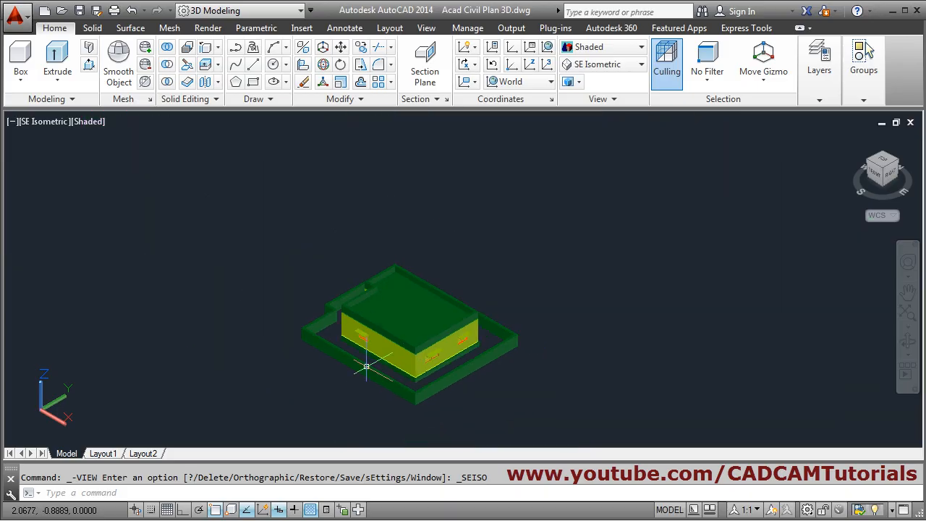
middle_click_drag(364, 368, 432, 366, "shift")
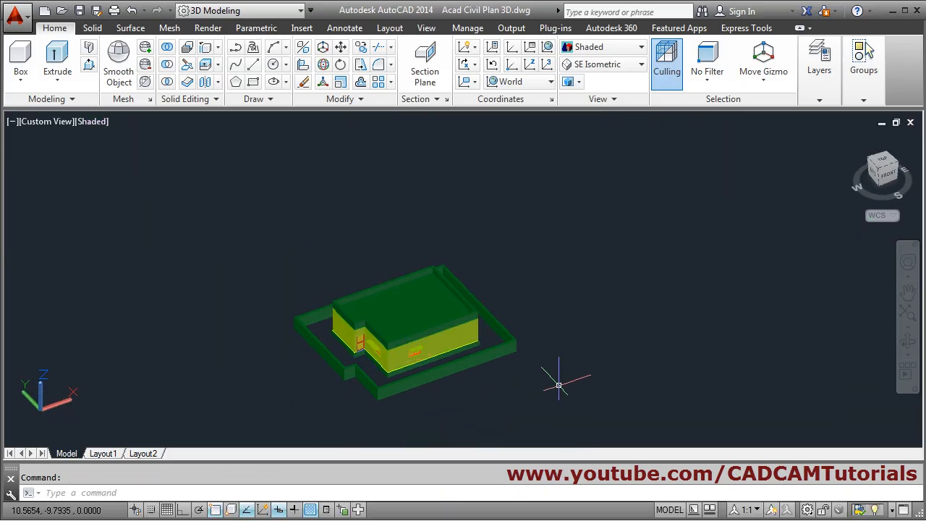
middle_click_drag(558, 385, 450, 356, "shift")
scroll(429, 377, "up", 6)
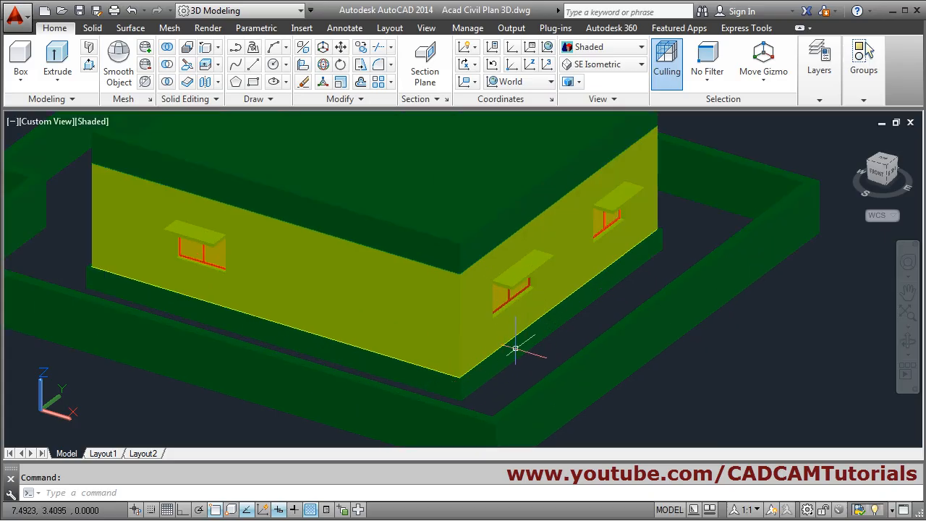
Set the coordinate system to the Right preset and bring the empty area outside the entrance-side wall into view.
left_click(539, 81)
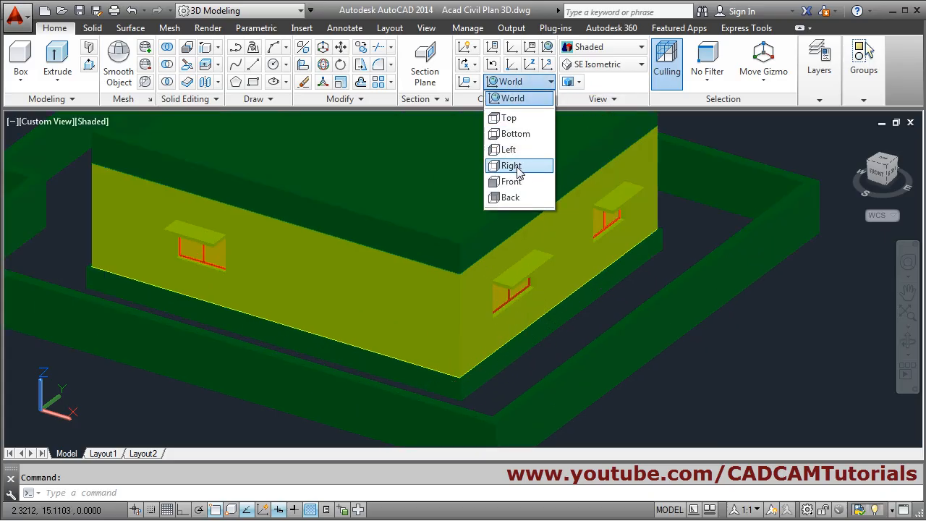
left_click(517, 167)
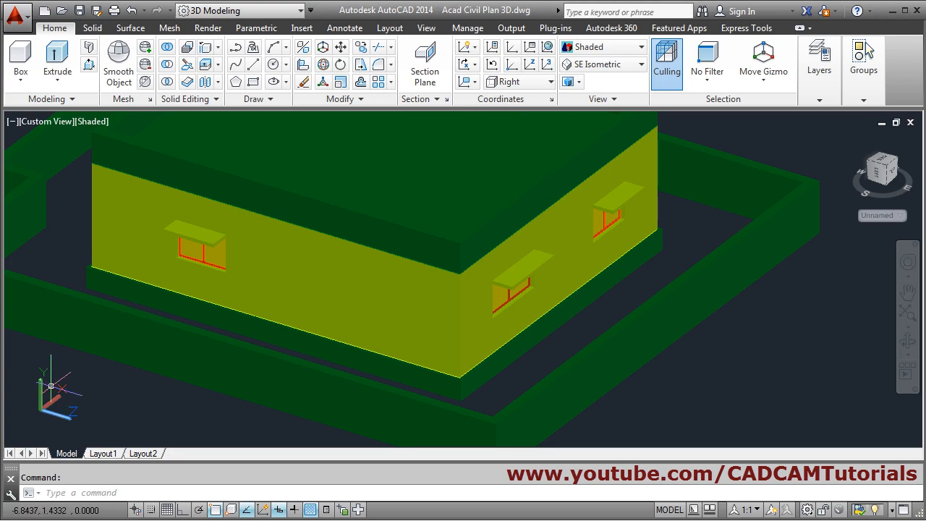
scroll(325, 306, "down", 8)
middle_click_drag(325, 306, 337, 345, "shift")
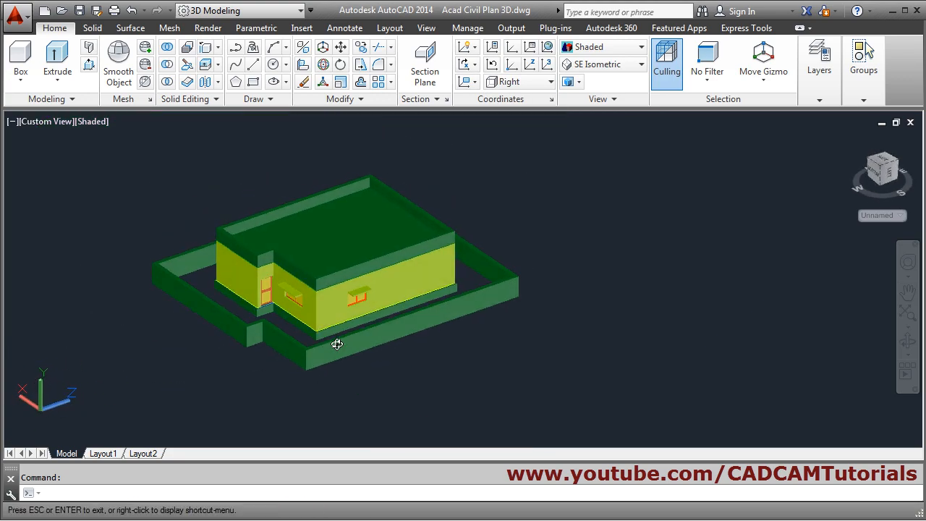
scroll(144, 394, "up", 10)
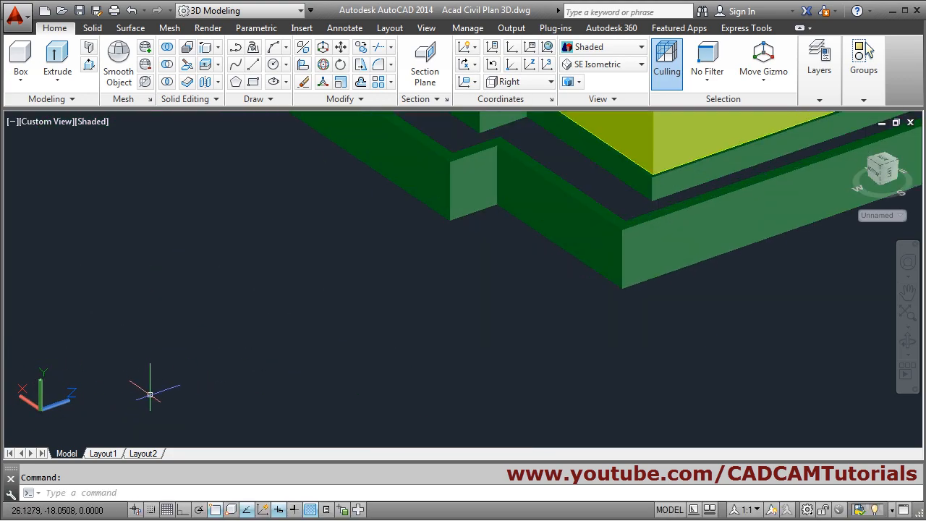
middle_click_drag(231, 352, 282, 390)
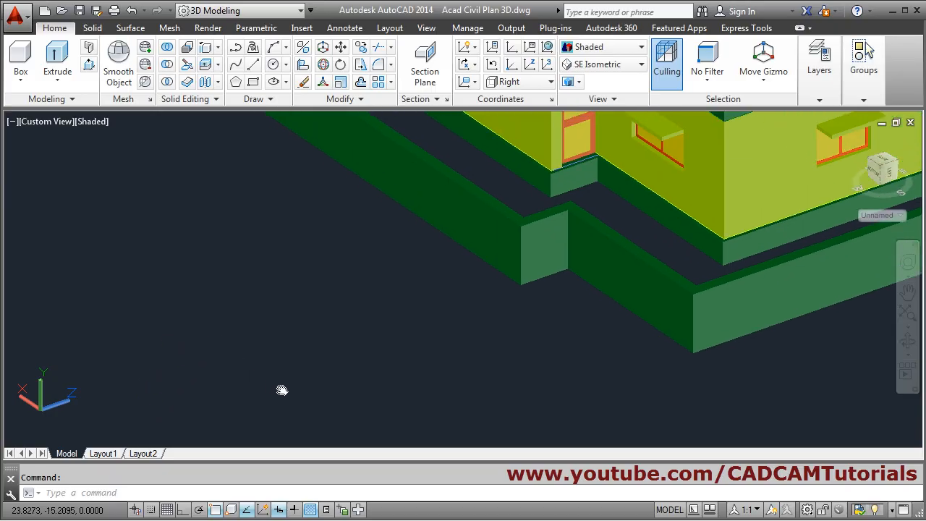
Draw a 0.15 vertical riser line and a 0.23 tread line outside the boundary wall with Ortho on.
left_click(257, 67)
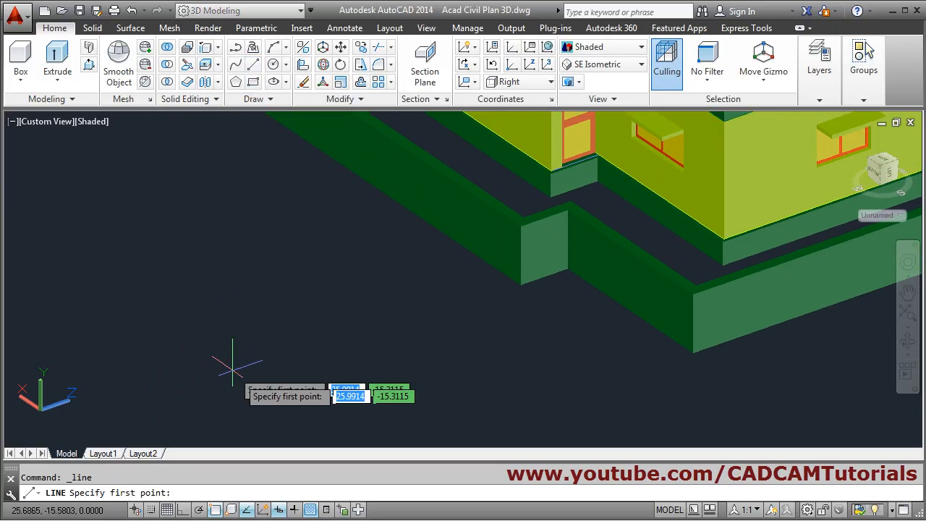
left_click(272, 395)
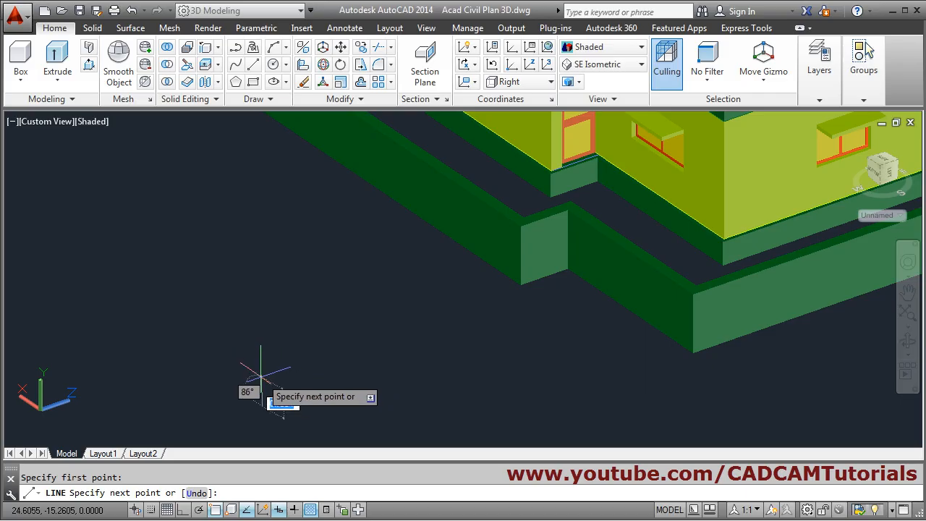
key("F8")
scroll(261, 397, "up", 4)
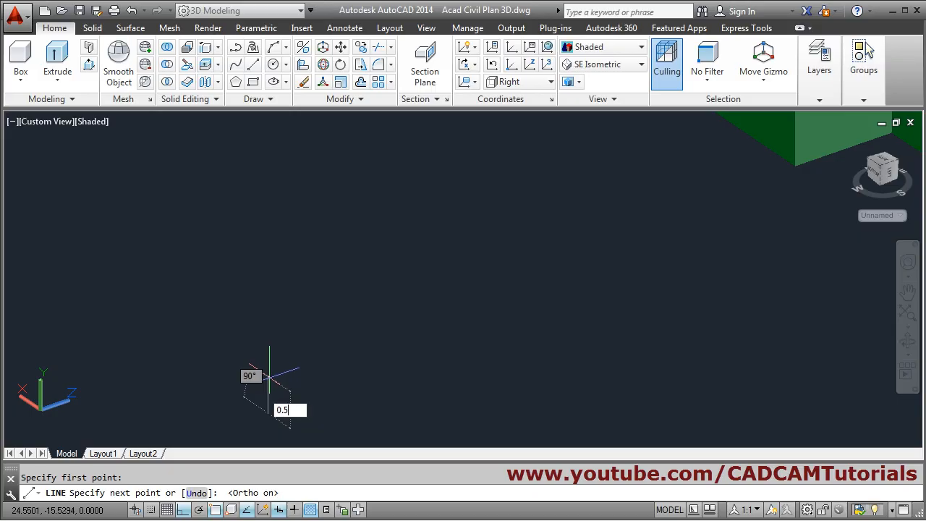
key("Return")
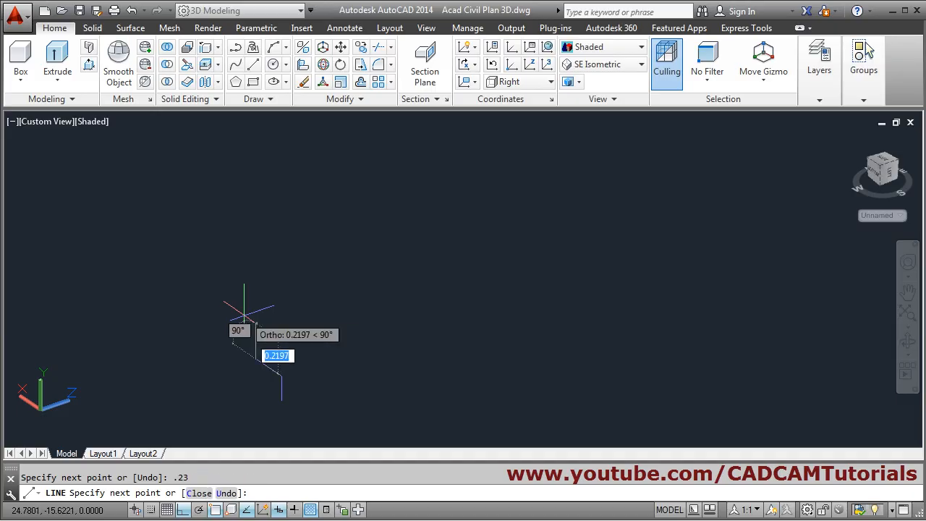
key("Return")
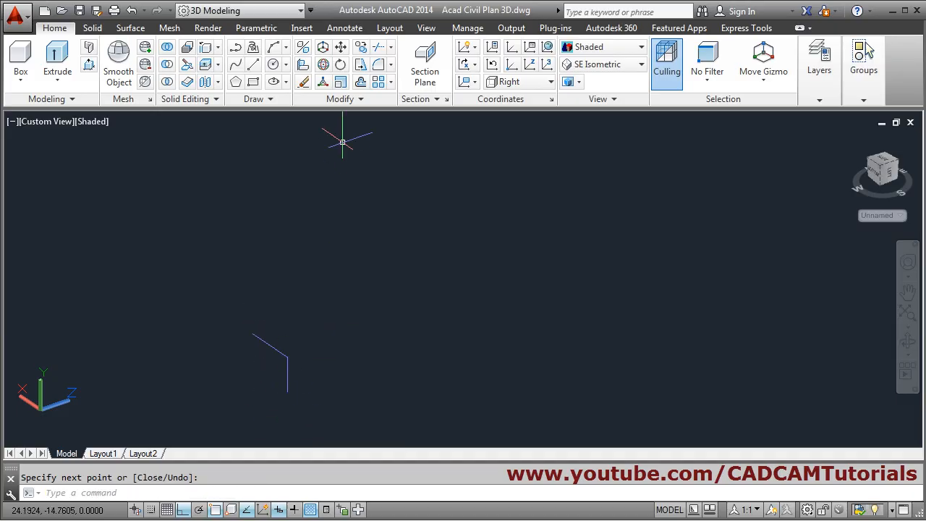
Copy the riser and tread pair twice up the stair, joining each copy's lower riser end to the previous tread's end.
left_click(340, 47)
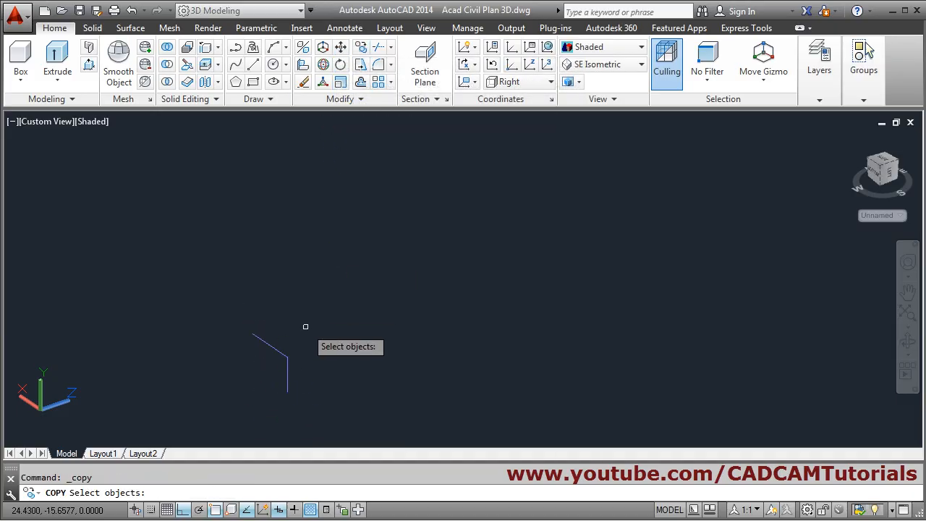
key("Return")
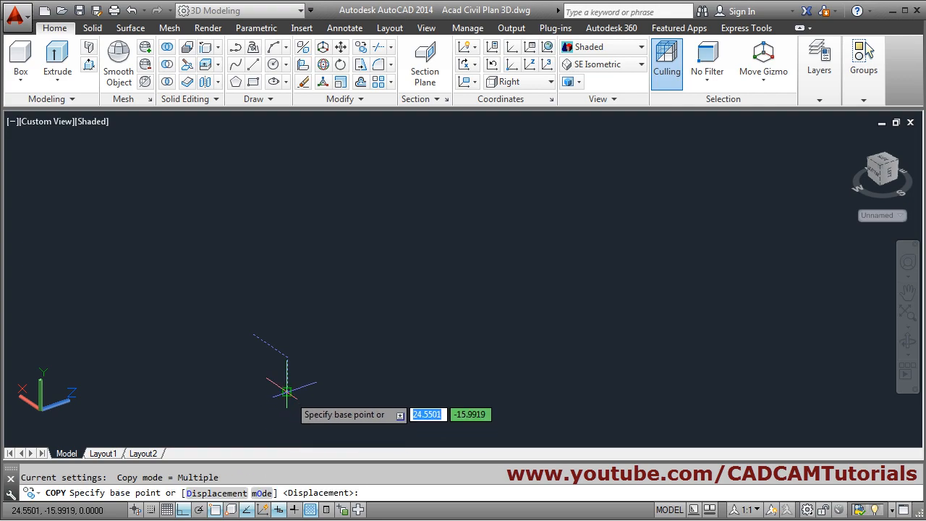
left_click(287, 392)
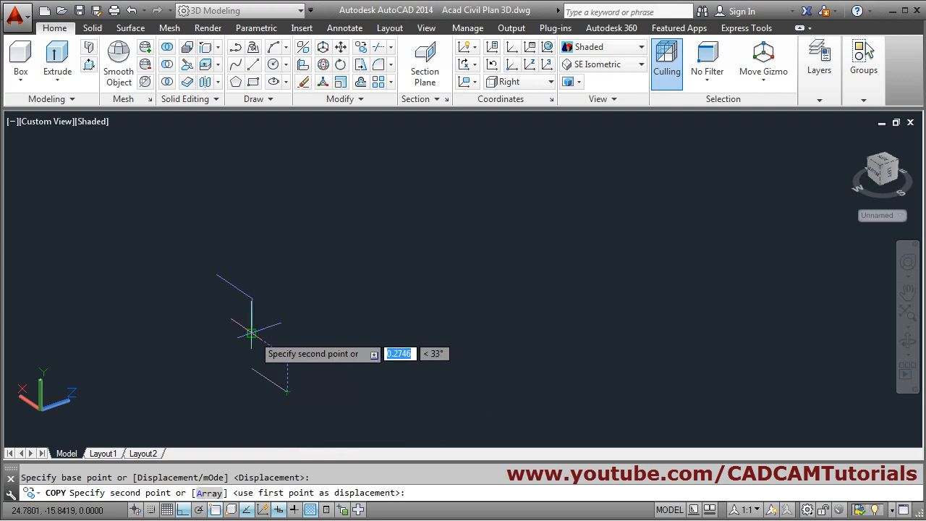
left_click(251, 332)
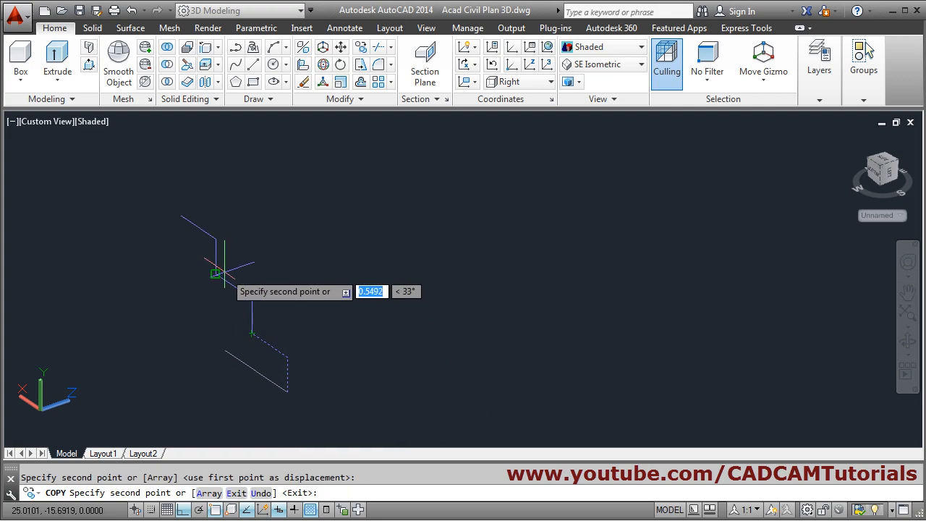
key("F8")
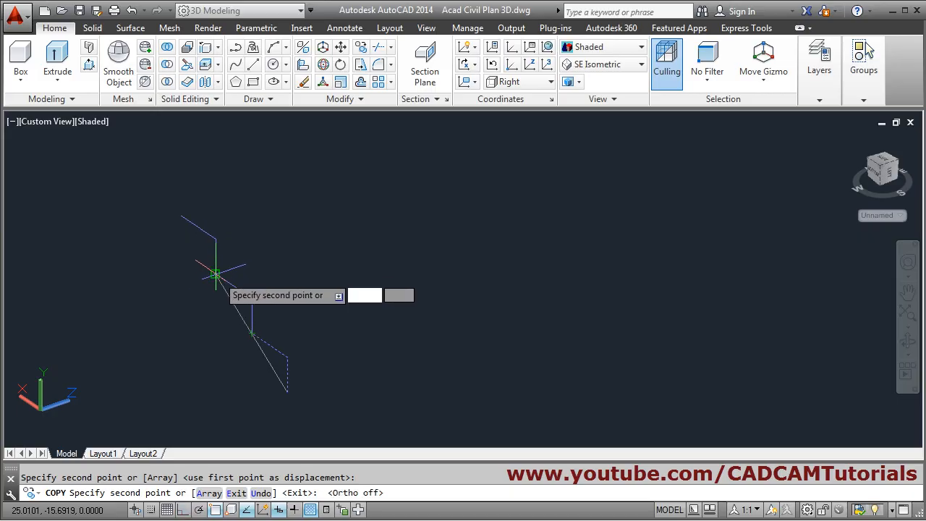
key("Return")
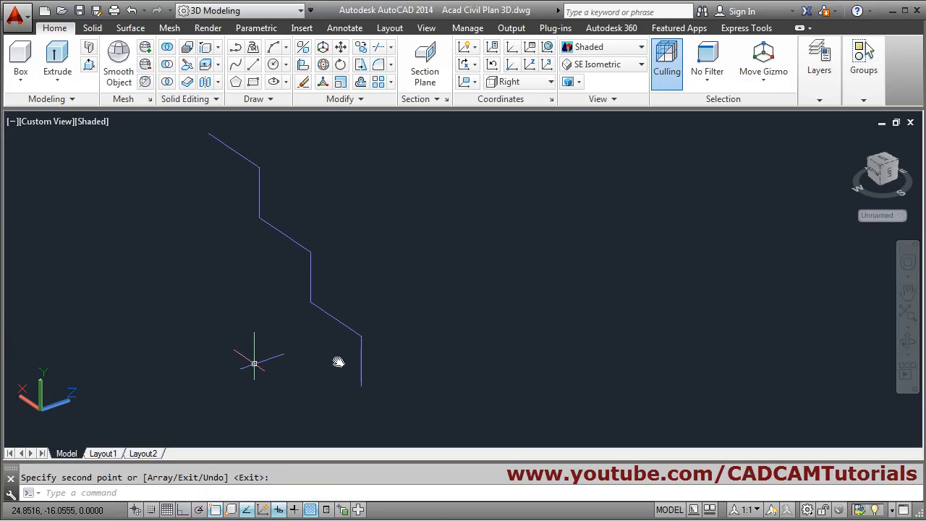
Copy the lowest riser and tread once downward, joining the copied tread's inner end to the foot of the lowest riser.
middle_click_drag(339, 362, 368, 303)
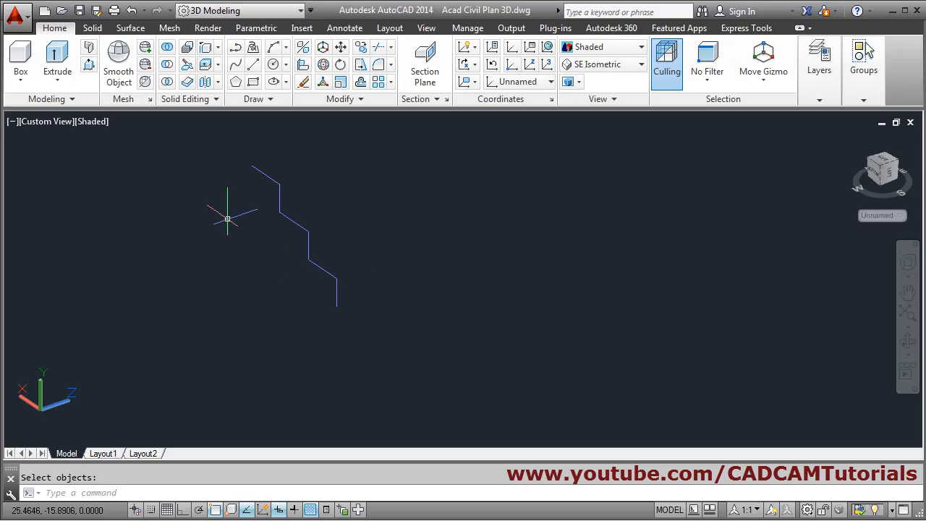
left_click(365, 43)
left_click(389, 255)
left_click(357, 296)
key("Return")
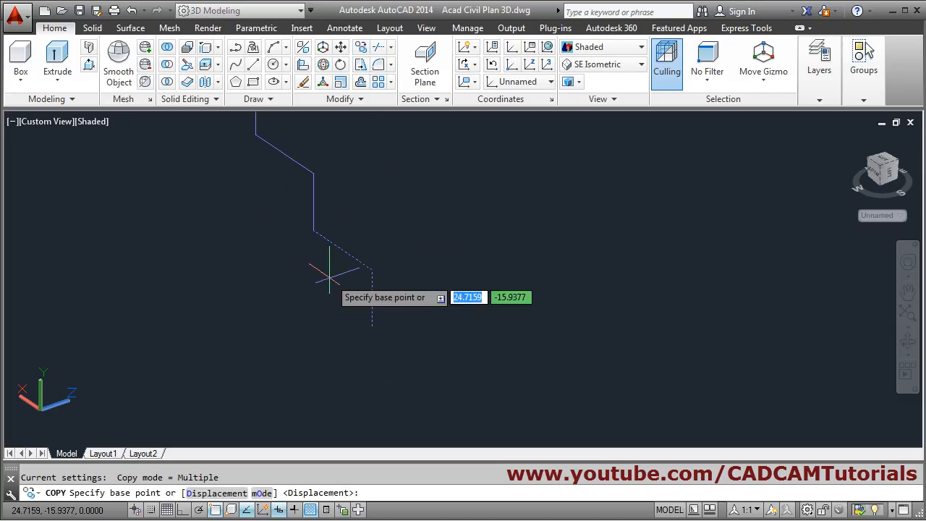
left_click(312, 232)
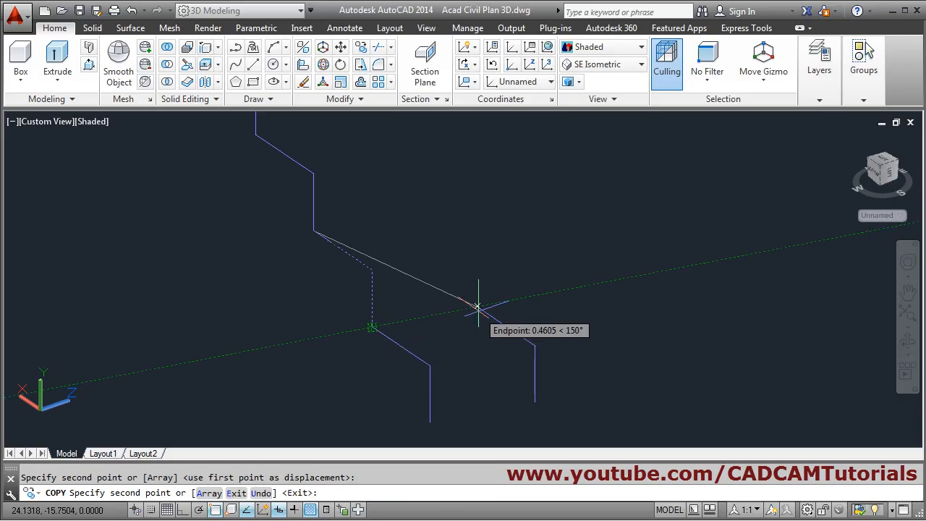
scroll(478, 308, "down", 3)
key("Return")
Close the stair profile with a 0.6 vertical line down from the top tread's end and a base line to the lowest riser.
scroll(435, 299, "up", 1)
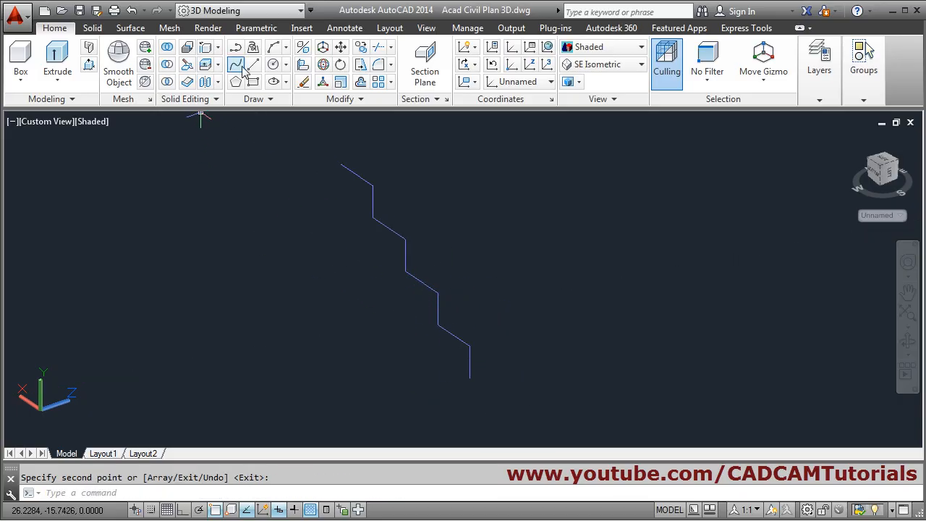
left_click(341, 165)
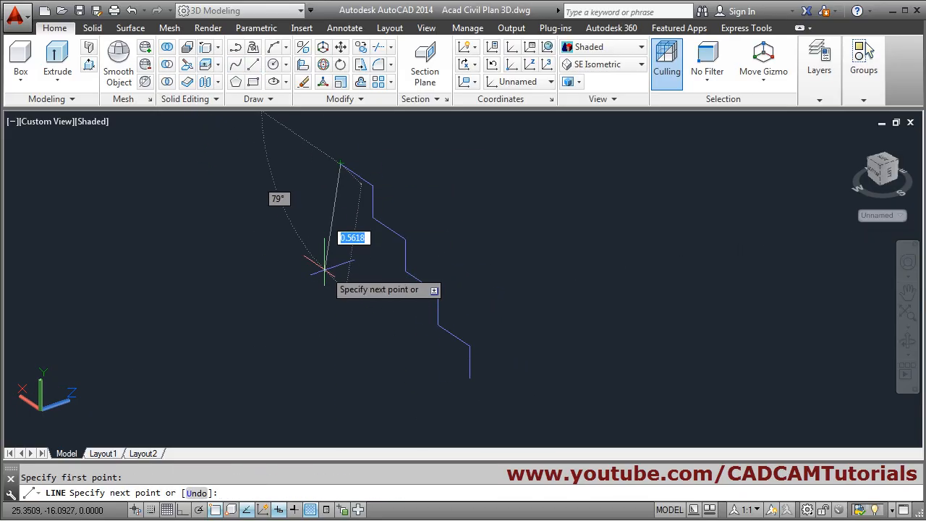
key("F8")
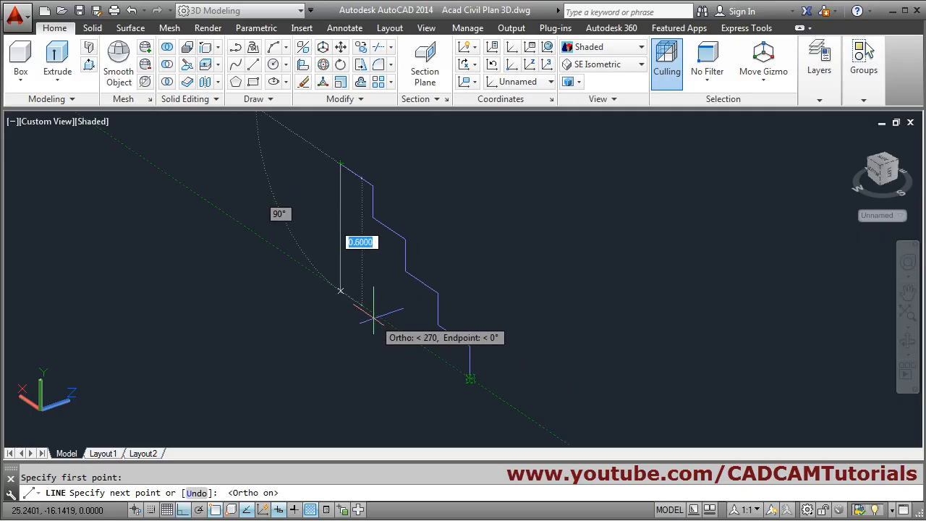
left_click(341, 289)
left_click(471, 376)
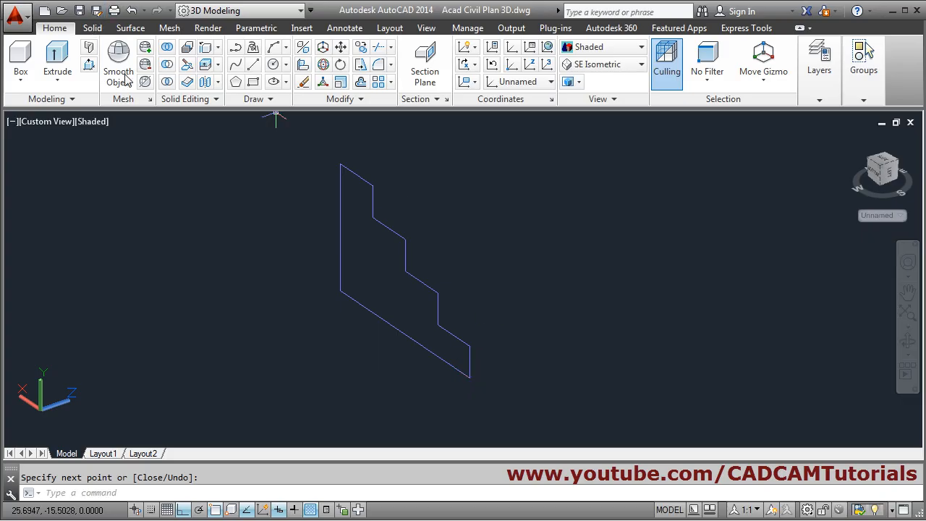
Presspull the closed stair profile sideways into a solid flight of four steps.
left_click(89, 66)
left_click(397, 282)
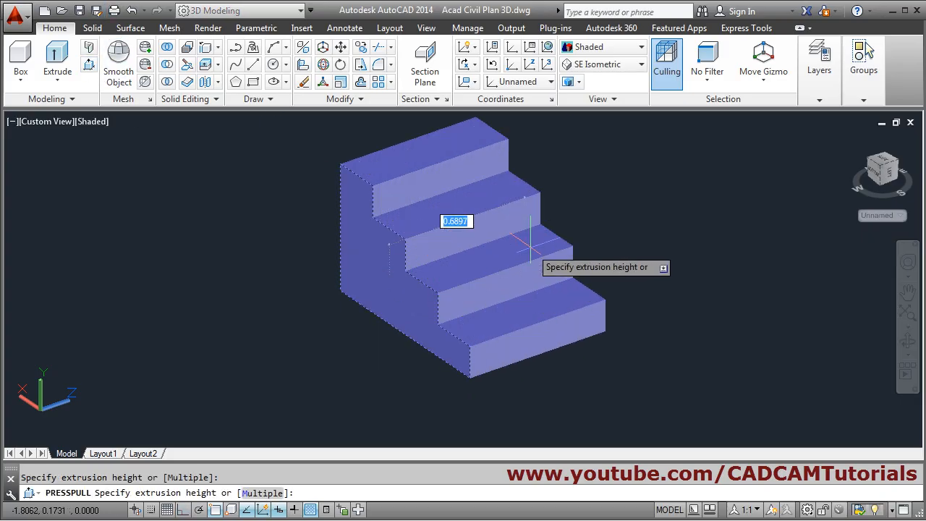
left_click(531, 246)
key("Return")
scroll(527, 279, "down", 2)
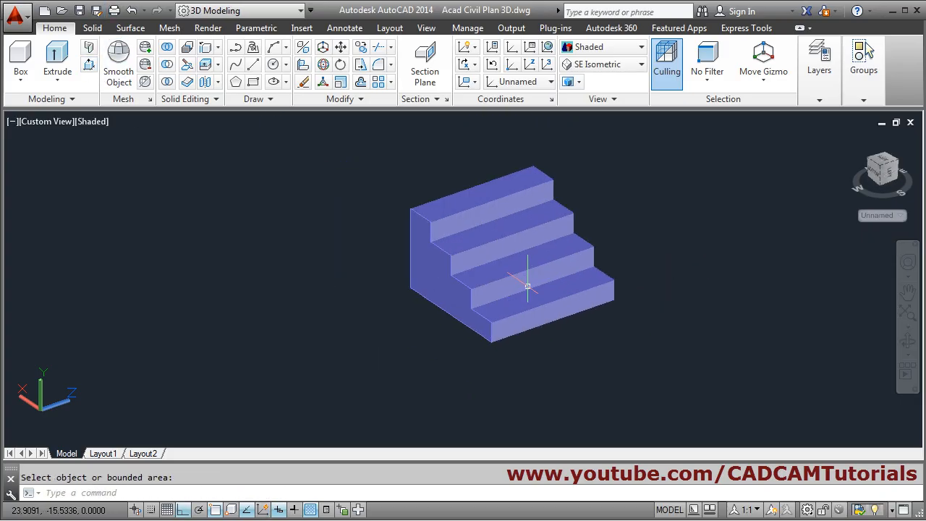
Move the stair solid by its top tread's far back corner to the base slab's upper inner corner at the door recess.
middle_click_drag(670, 241, 621, 323)
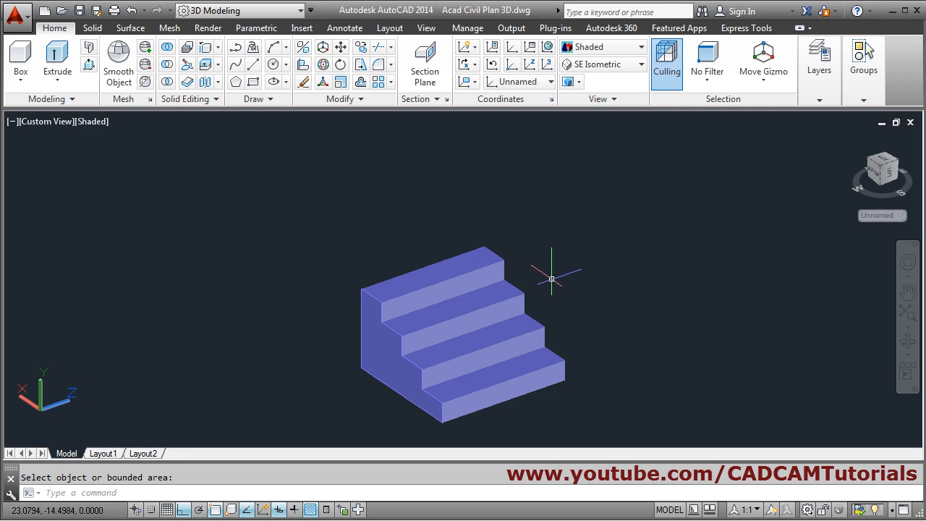
left_click(340, 47)
left_click(486, 314)
key("Return")
scroll(490, 232, "up", 3)
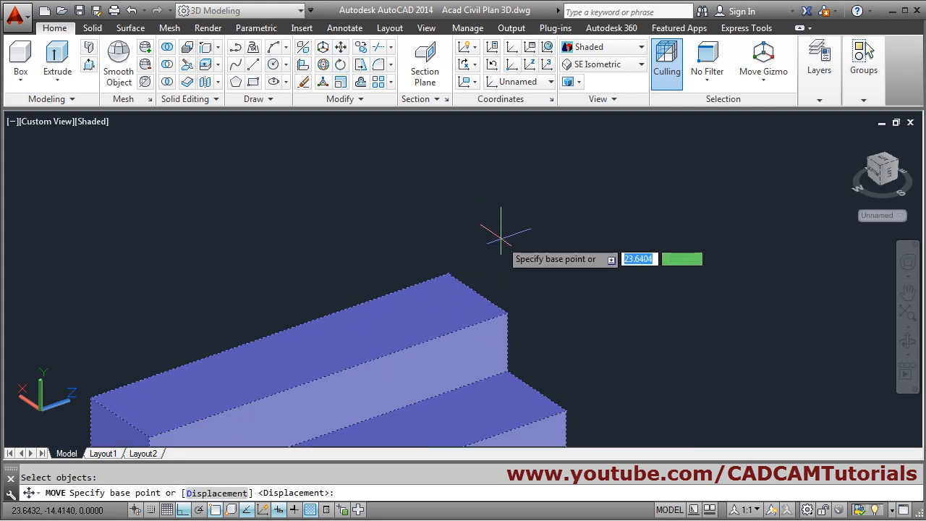
left_click(446, 271)
scroll(445, 267, "down", 5)
middle_click_drag(593, 187, 330, 445)
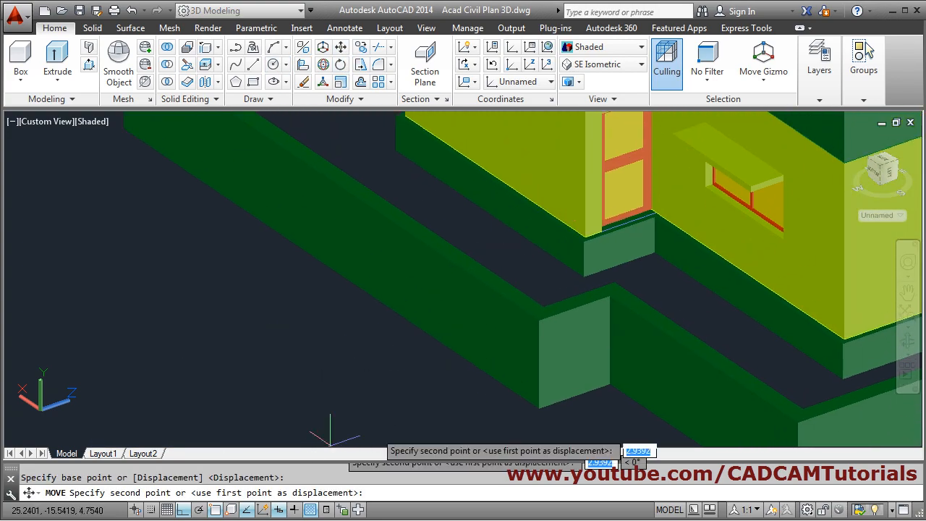
scroll(622, 232, "up", 5)
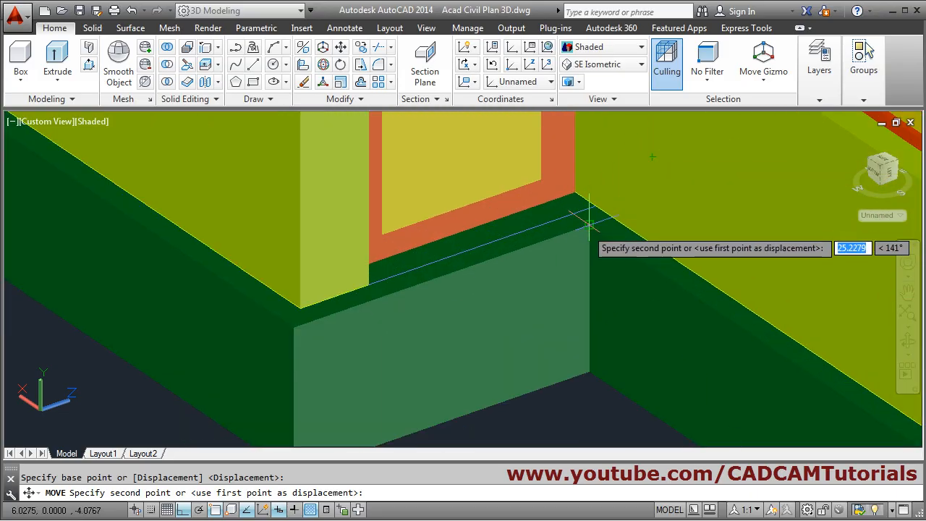
left_click(589, 224)
scroll(480, 199, "down", 3)
middle_click_drag(425, 261, 394, 321, "shift")
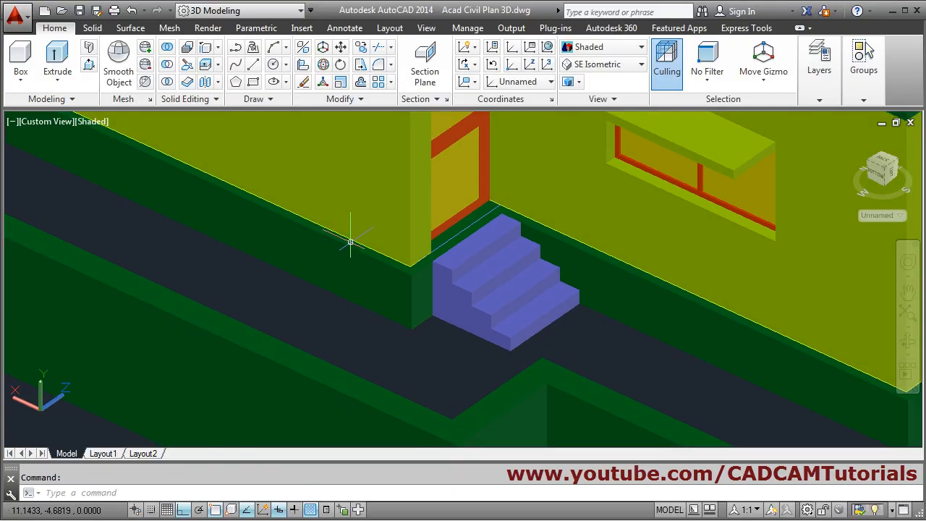
Erase the leftover stair profile lines lying outside the boundary wall.
scroll(347, 296, "down", 6)
scroll(316, 262, "up", 1)
scroll(315, 262, "up", 5)
type("e")
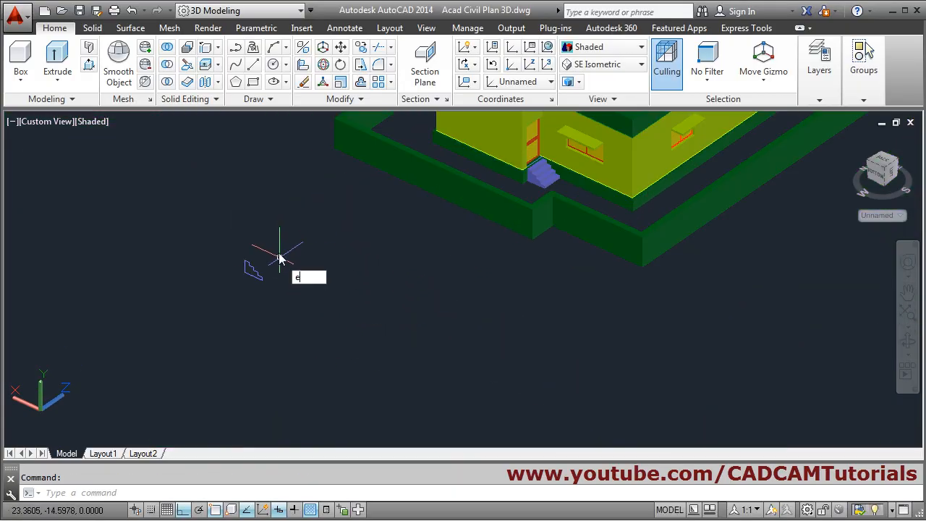
key("Return")
left_click(280, 254)
left_click(215, 317)
key("Return")
Zoom to the model's extents and examine the whole house with its entrance steps from slightly different angles.
scroll(596, 322, "up", 1)
middle_click_drag(597, 322, 530, 396)
middle_click(531, 337)
middle_click(531, 337)
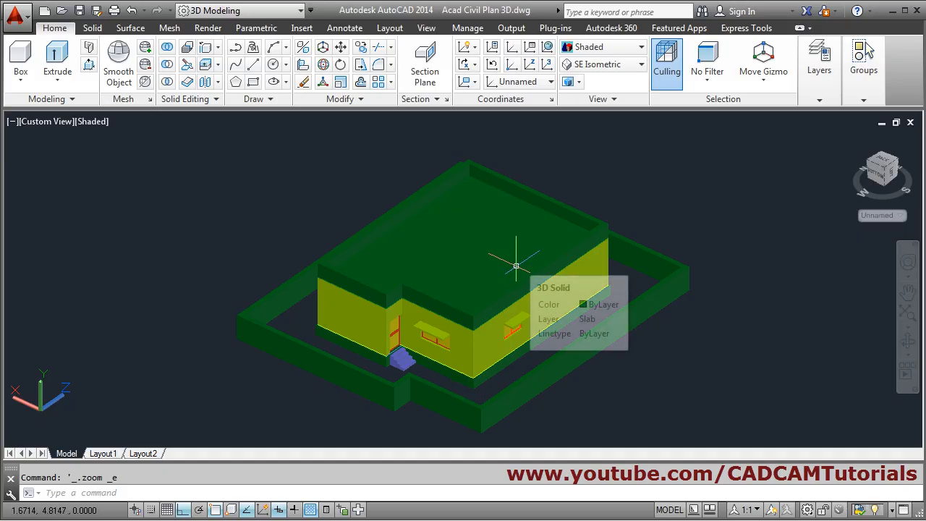
middle_click_drag(510, 254, 546, 321, "shift")
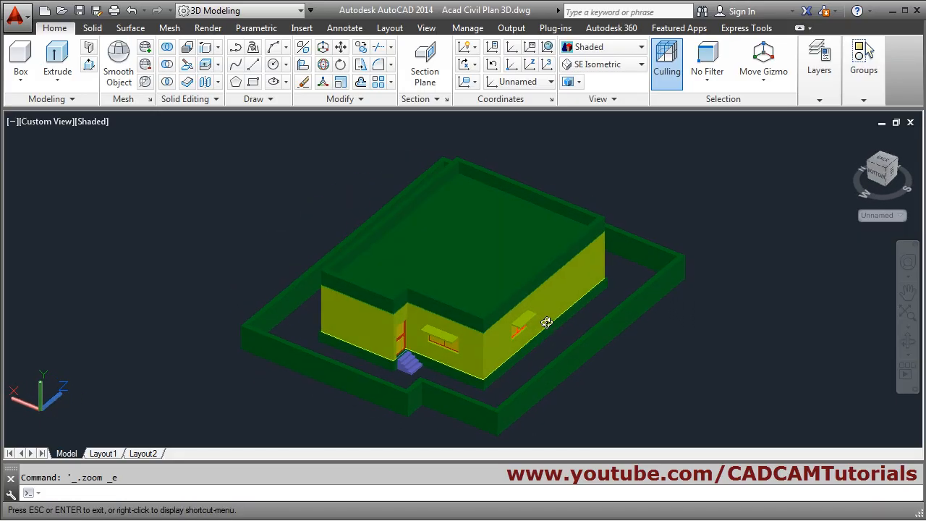
scroll(409, 384, "up", 5)
scroll(398, 319, "down", 6)
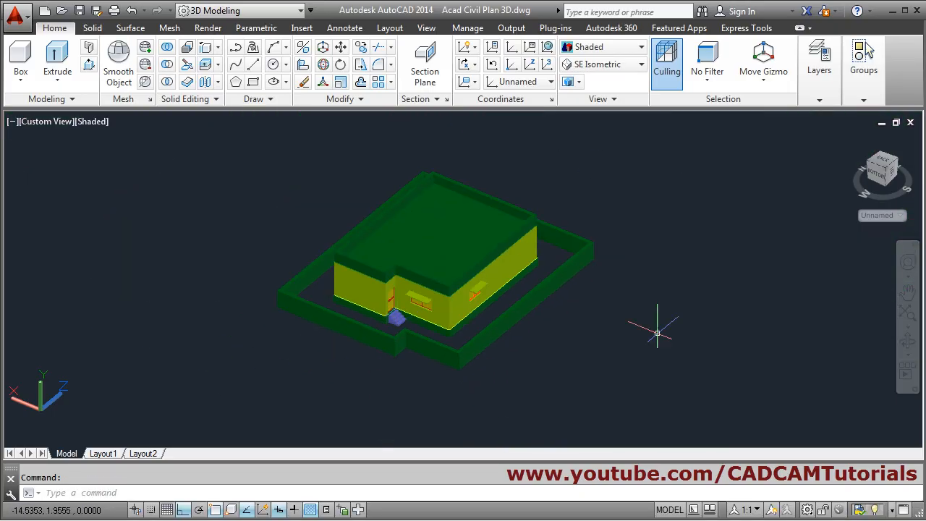
scroll(427, 325, "up", 1)
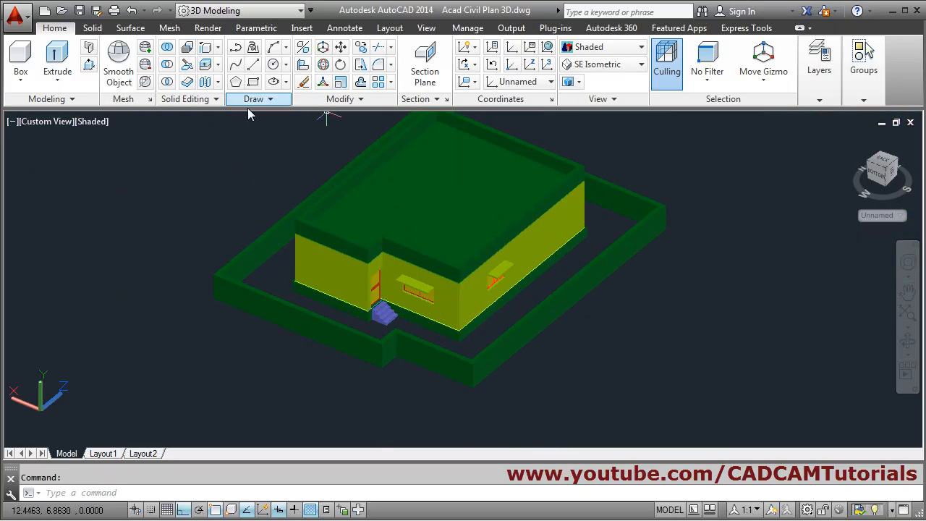
Switch to the Top view and draw a large ground rectangle enclosing the house and boundary wall with wide margins.
left_click(613, 66)
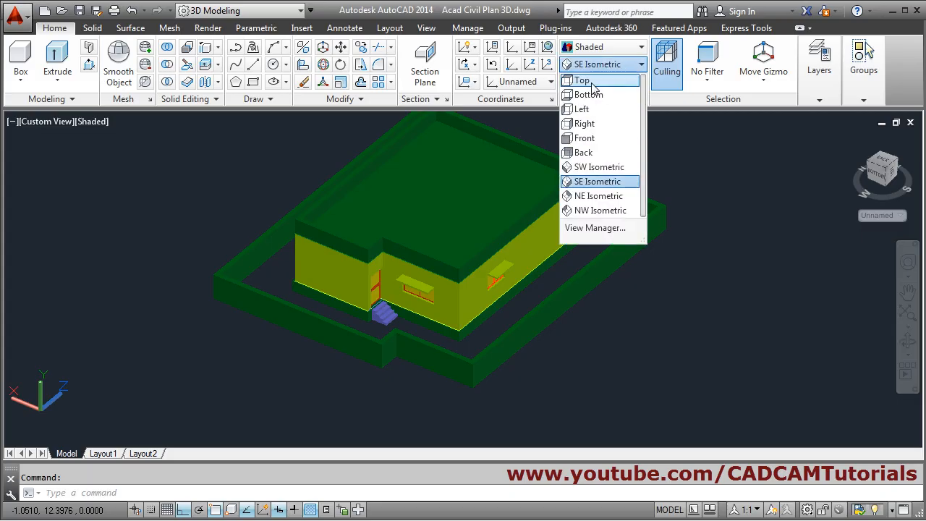
left_click(592, 84)
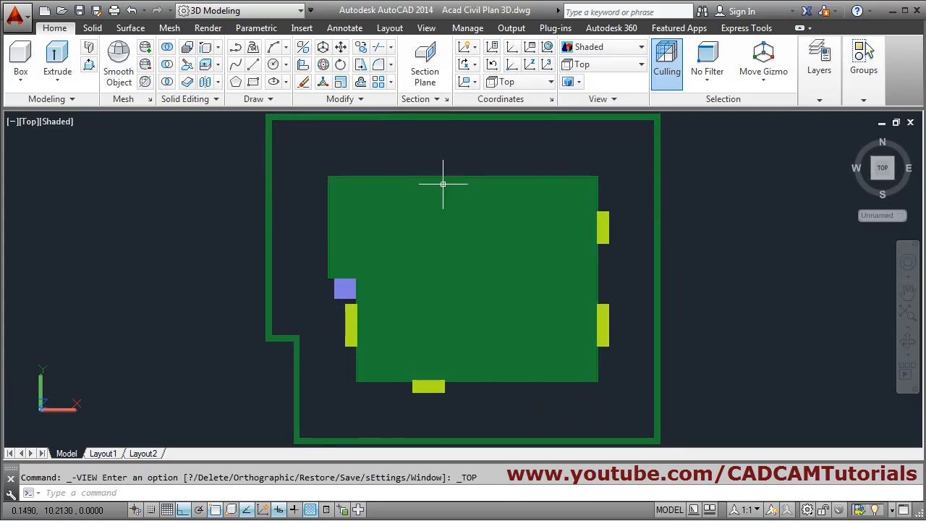
scroll(443, 184, "down", 3)
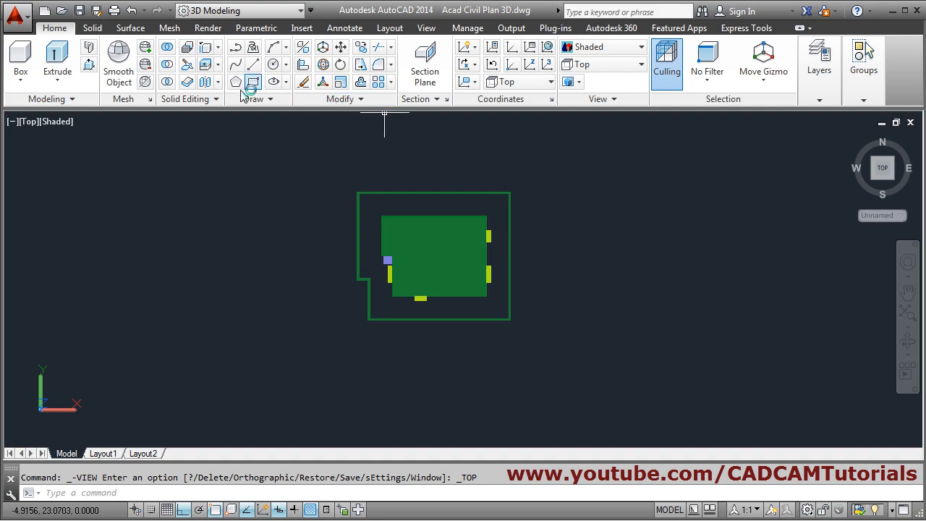
middle_click_drag(691, 209, 689, 210)
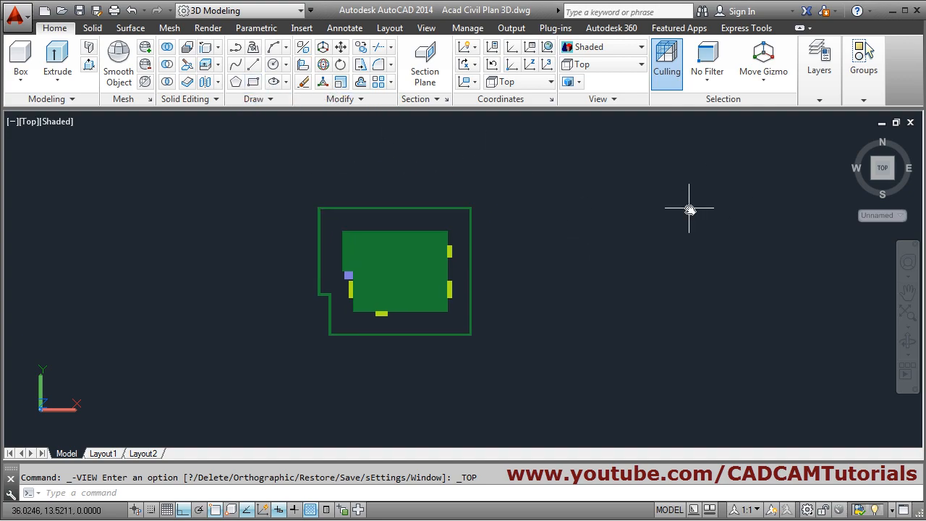
left_click(253, 82)
scroll(557, 260, "down", 2)
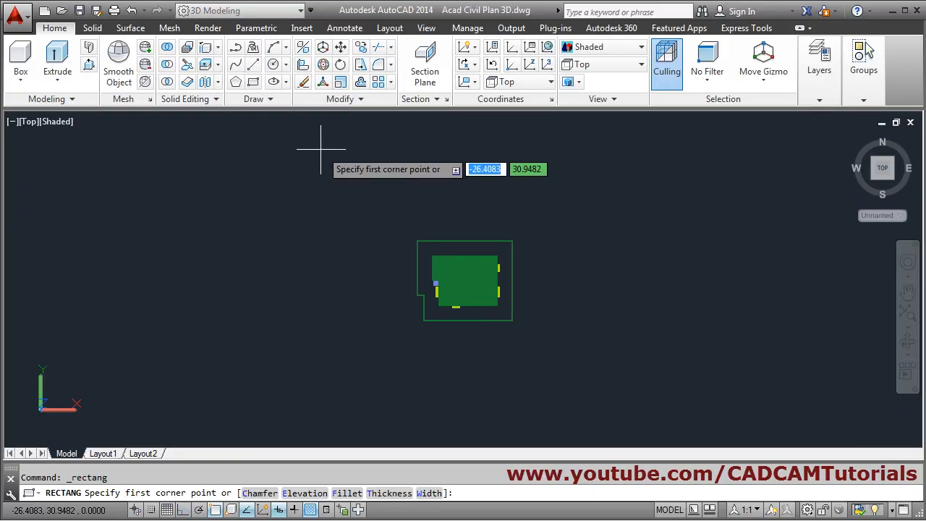
left_click(325, 155)
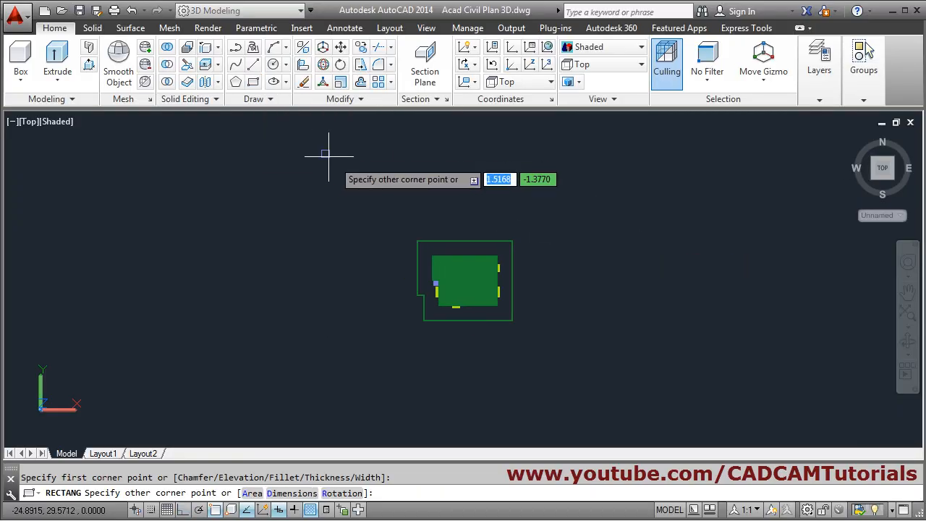
left_click(618, 414)
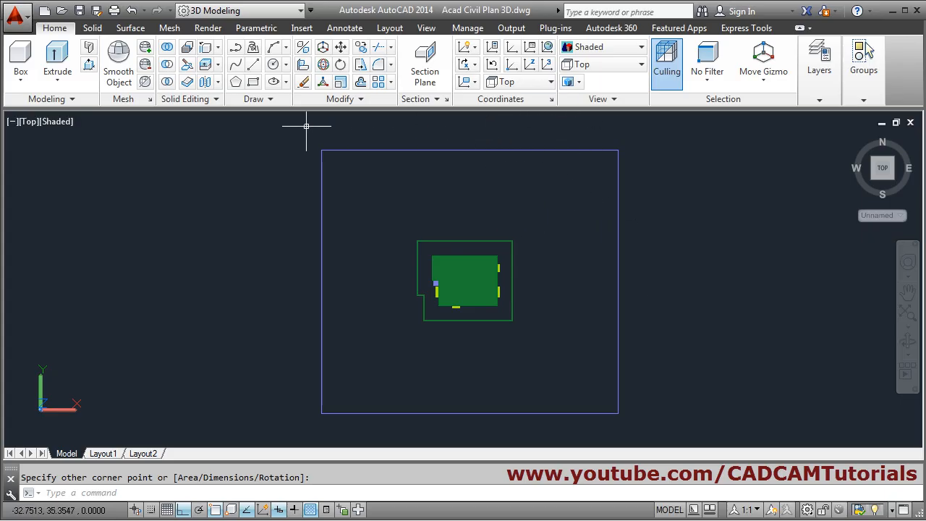
Convert the large ground rectangle into a region and show the model in the SE Isometric view.
left_click(262, 103)
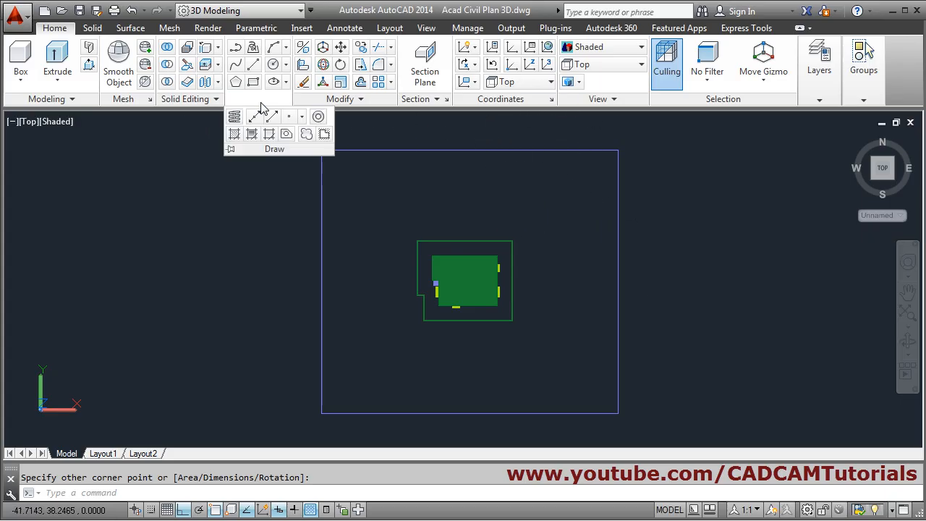
left_click(288, 140)
left_click(456, 151)
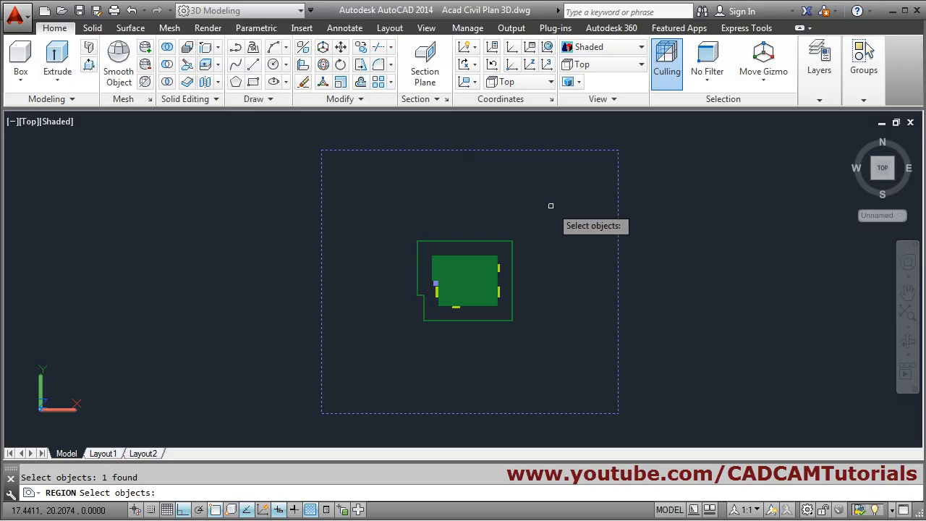
key("Return")
left_click(614, 65)
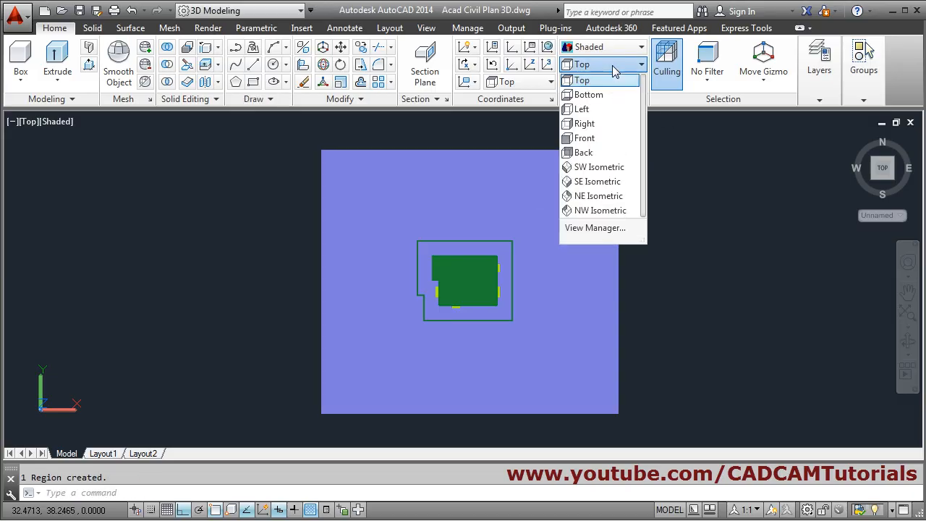
left_click(603, 185)
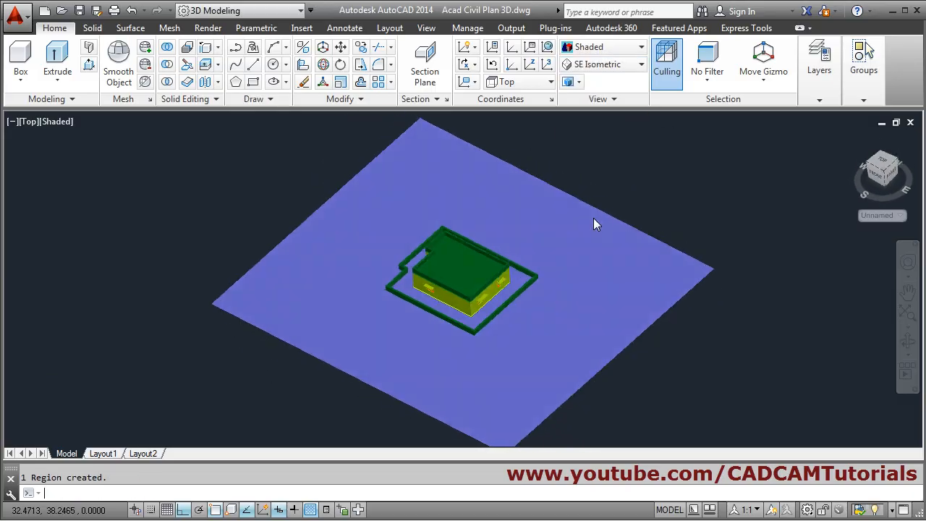
Move the ground region, using the base slab's upper outer corner seen from below as the base point.
middle_click_drag(437, 376, 544, 362, "shift")
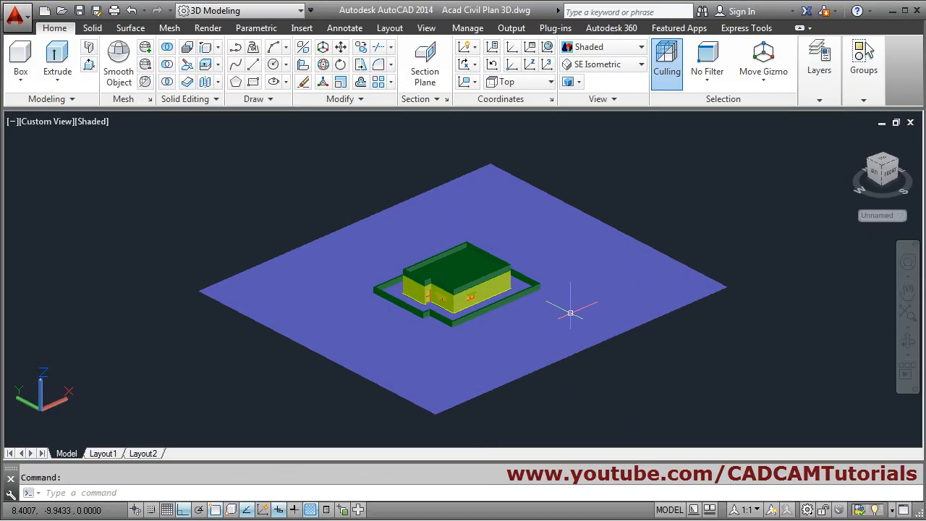
scroll(570, 312, "up", 3)
scroll(296, 338, "up", 2)
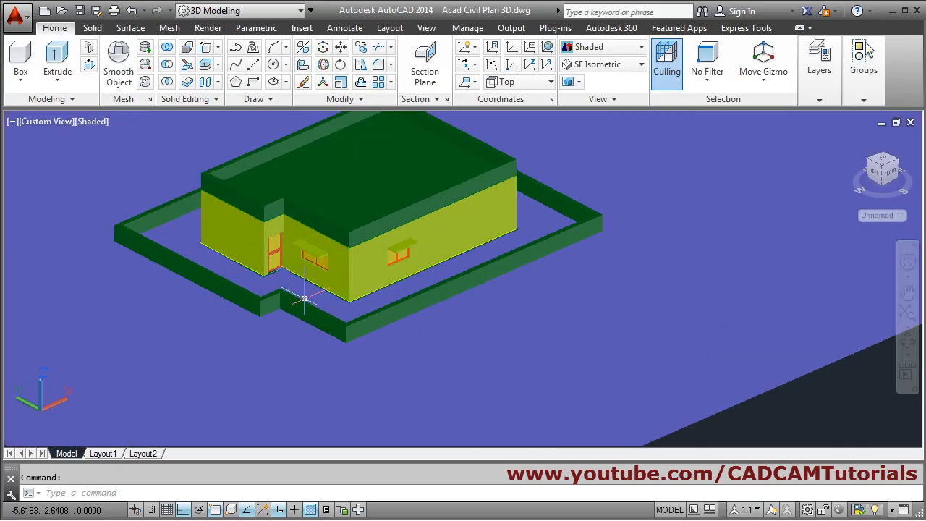
scroll(443, 295, "down", 5)
middle_click_drag(445, 308, 435, 260, "shift")
scroll(413, 228, "up", 6)
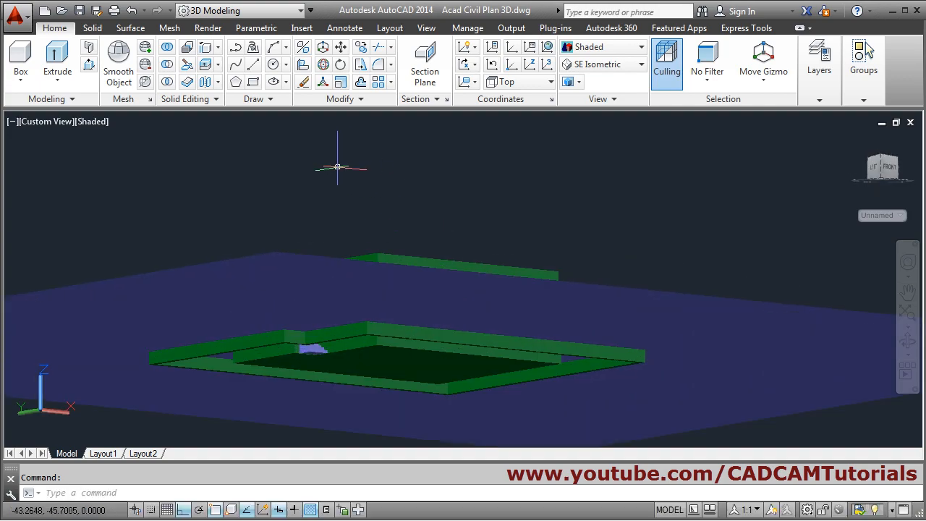
left_click(343, 50)
left_click(716, 332)
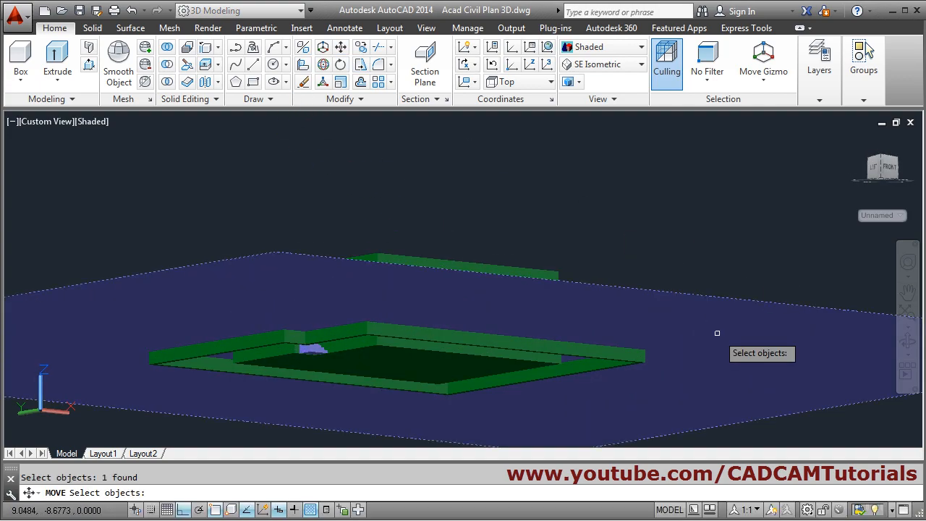
scroll(669, 365, "up", 5)
scroll(362, 336, "up", 2)
key("Return")
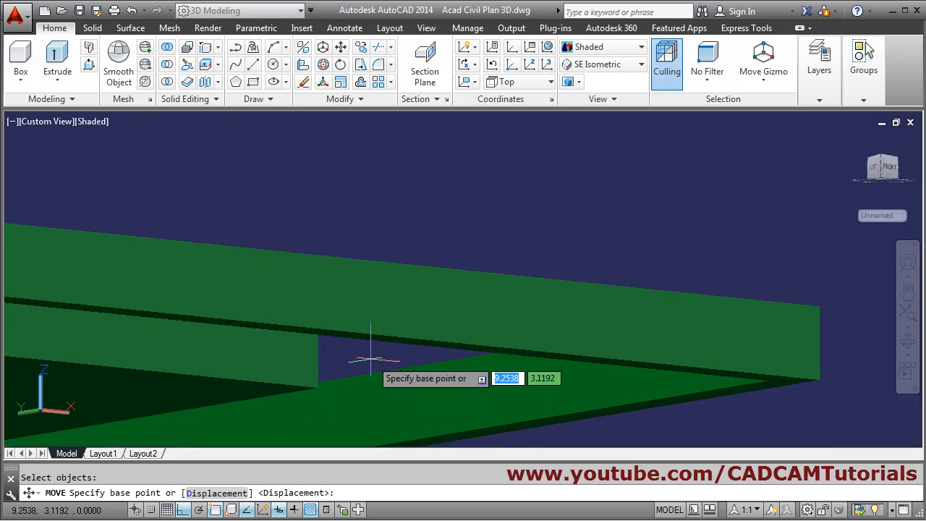
scroll(393, 296, "up", 4)
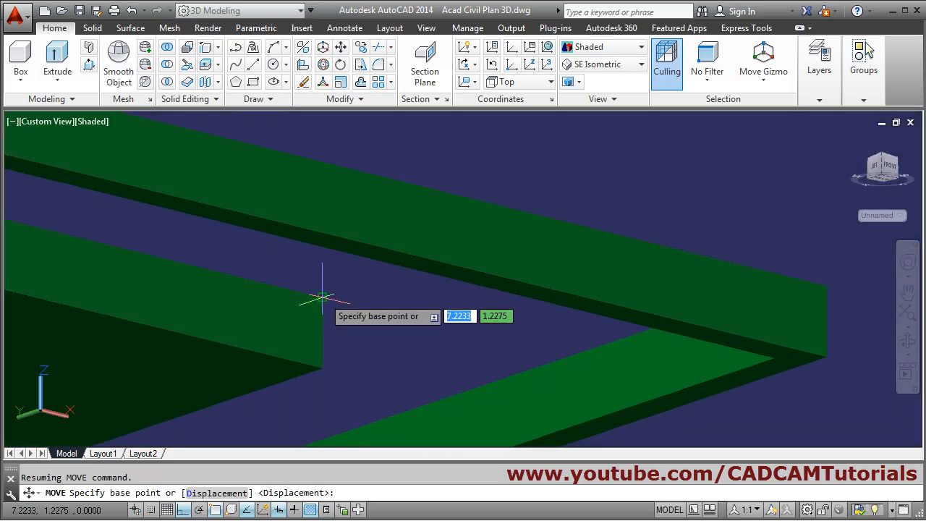
Move the ground region straight down by 0.6, from the upper corner of the plinth to its lower corner.
left_click(321, 305)
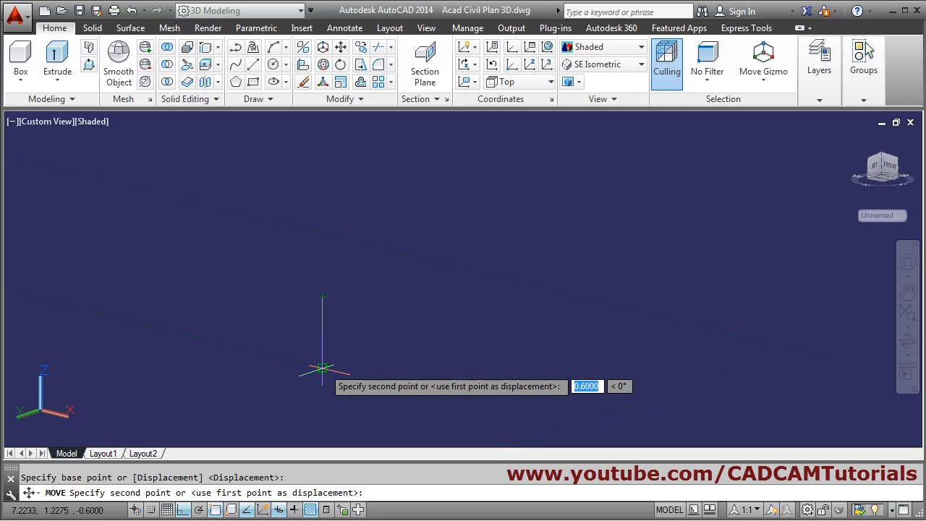
left_click(321, 372)
scroll(415, 266, "down", 5)
middle_click_drag(401, 154, 396, 250, "shift")
scroll(281, 322, "up", 2)
scroll(434, 264, "up", 2)
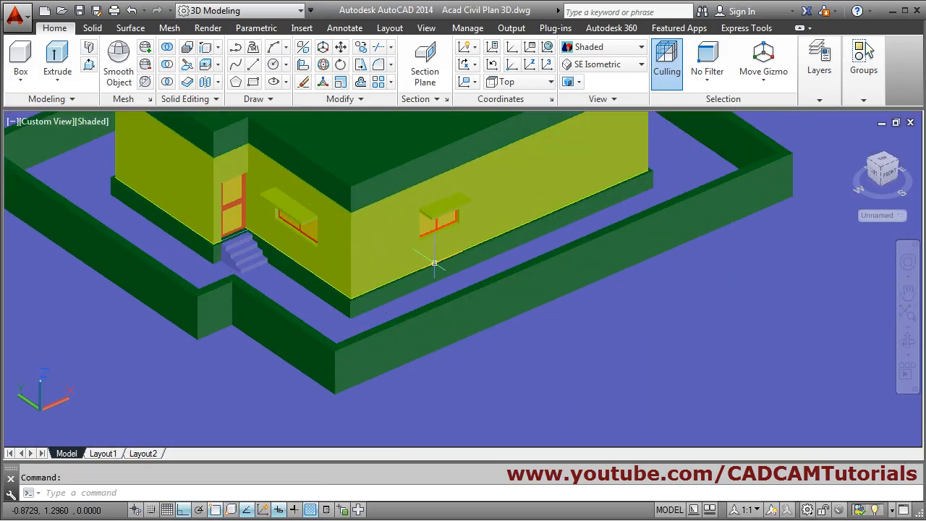
Set the color of the ground region to Green and deselect it.
scroll(490, 263, "down", 5)
left_click(380, 338)
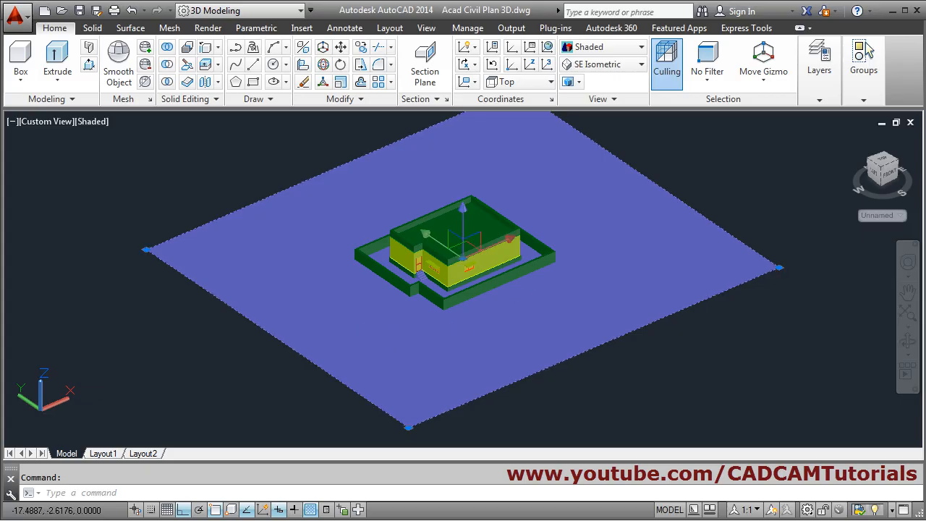
left_click(562, 262)
left_click(562, 262)
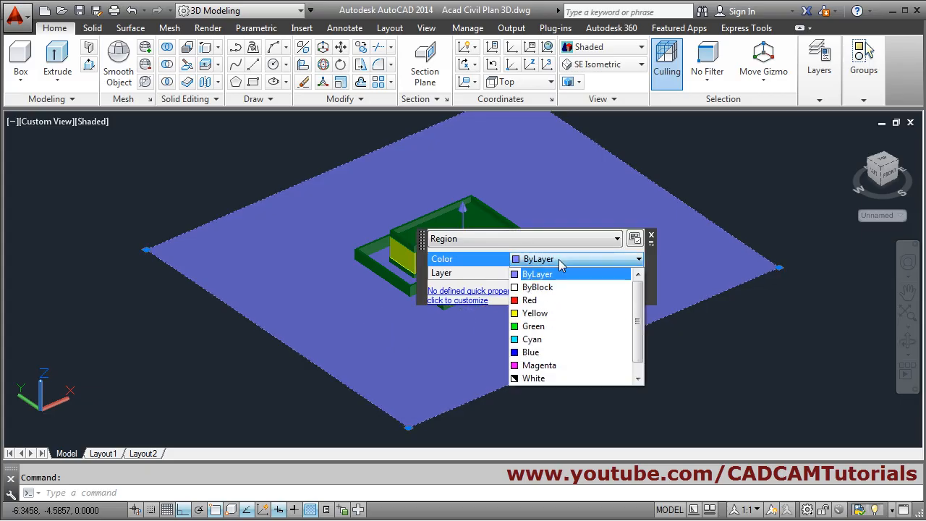
left_click(555, 331)
key("Escape")
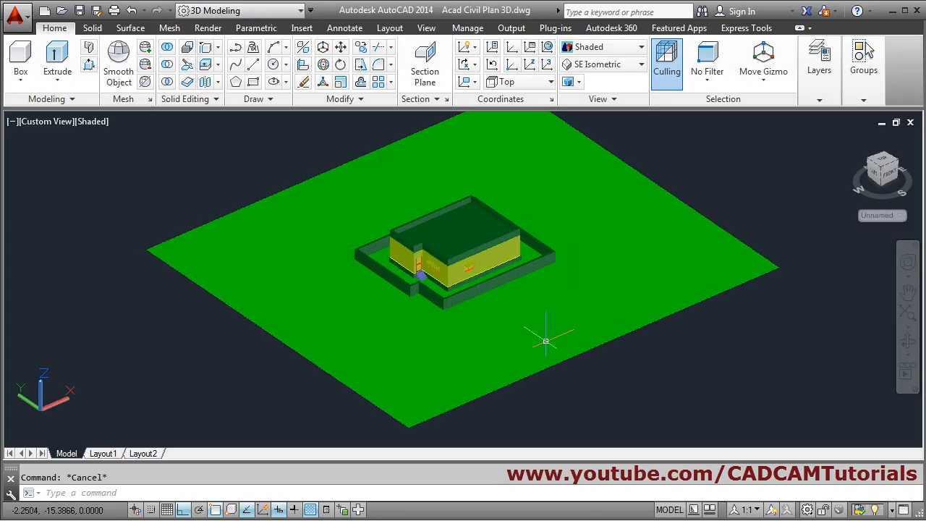
Examine the house, its boundary wall and the surrounding ground from several angles.
scroll(502, 314, "up", 5)
scroll(470, 262, "up", 2)
scroll(438, 261, "down", 5)
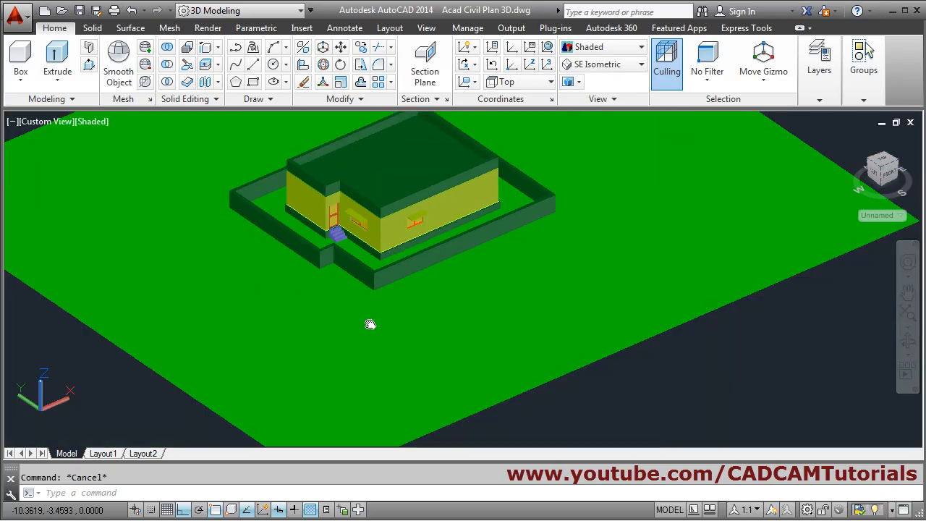
middle_click_drag(370, 325, 429, 326)
middle_click_drag(396, 288, 463, 290, "shift")
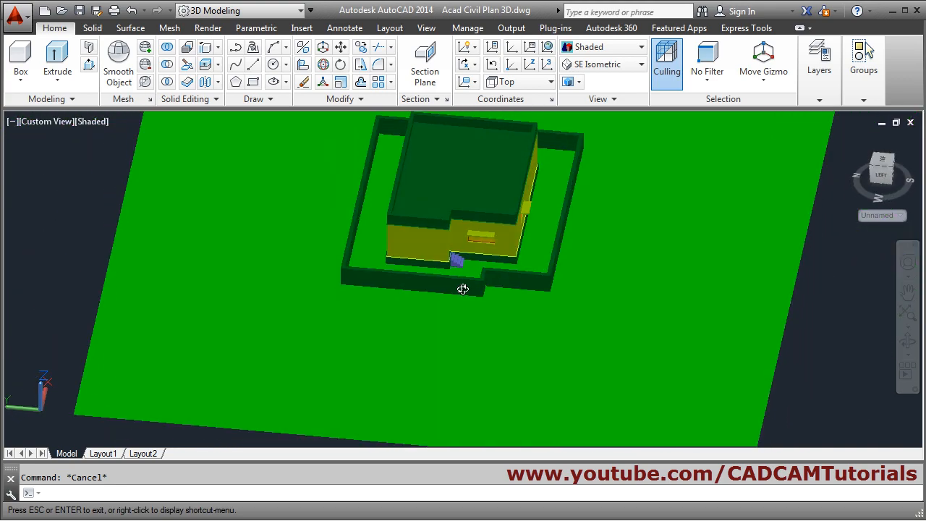
scroll(422, 207, "up", 5)
scroll(446, 263, "down", 5)
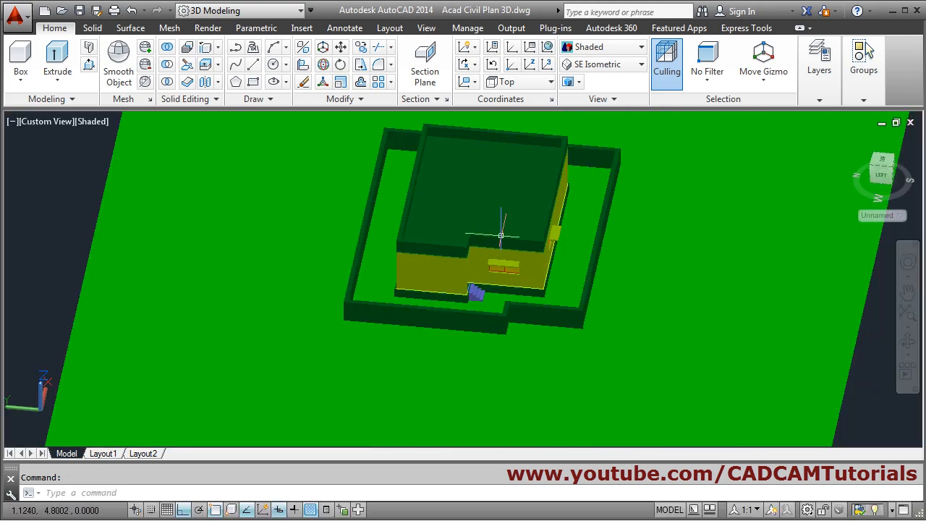
middle_click_drag(496, 199, 465, 268, "shift")
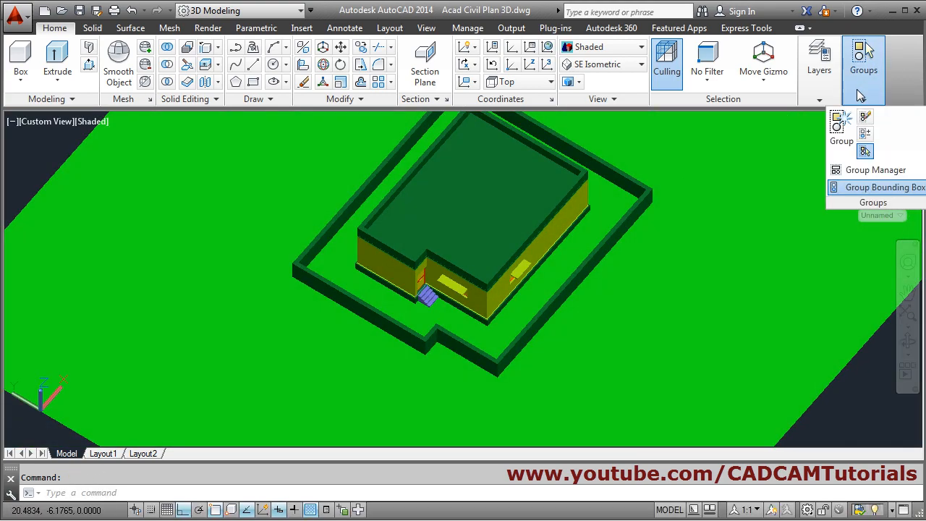
Turn off the Slab layer.
mouse_move(816, 98)
left_click(824, 150)
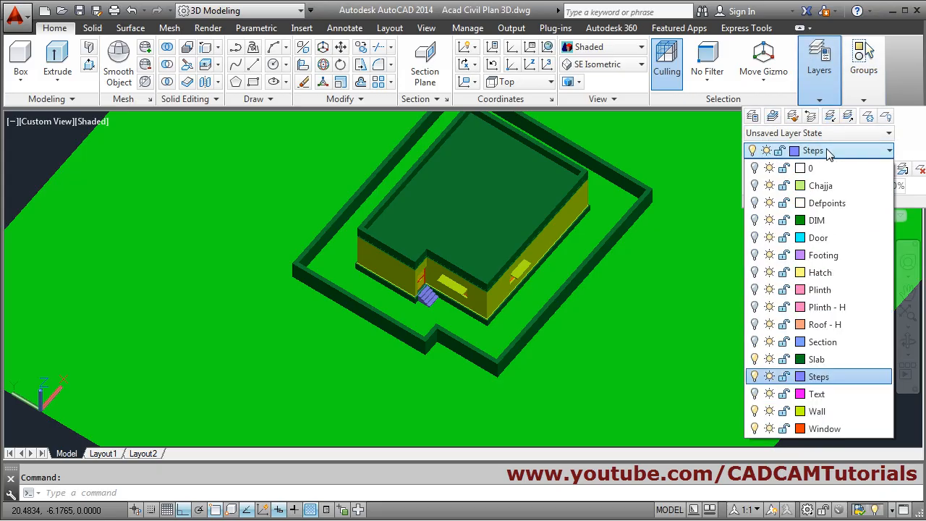
left_click(755, 359)
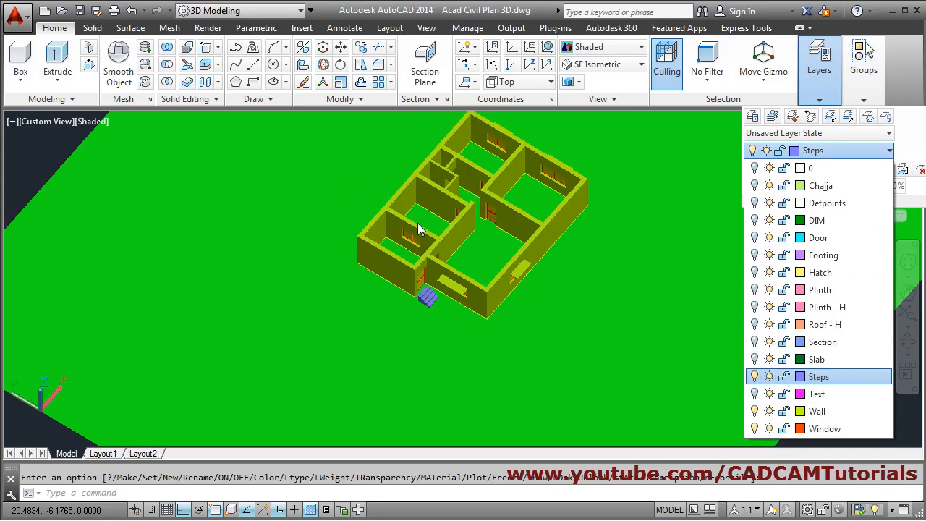
left_click(447, 329)
Inspect the rooms, doors and windows inside the roofless house from different sides and at close range.
scroll(430, 222, "up", 3)
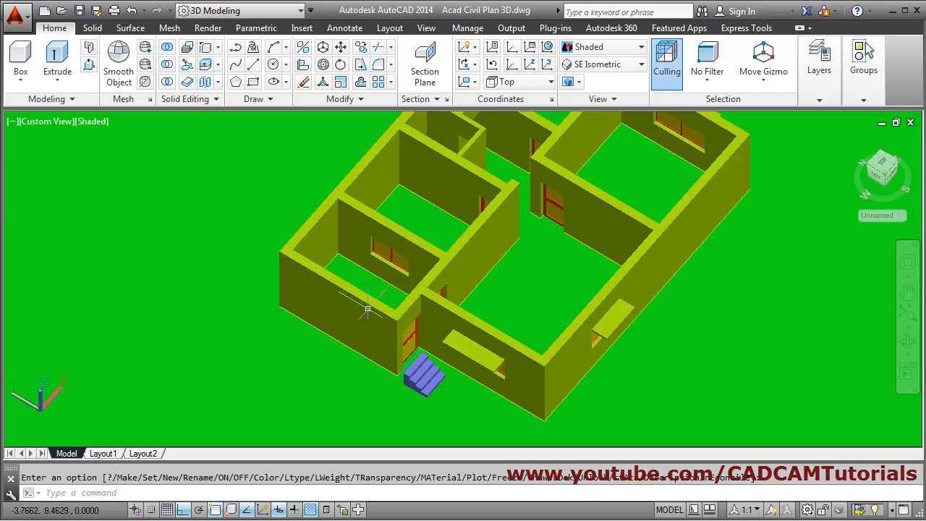
middle_click_drag(393, 307, 697, 323, "shift")
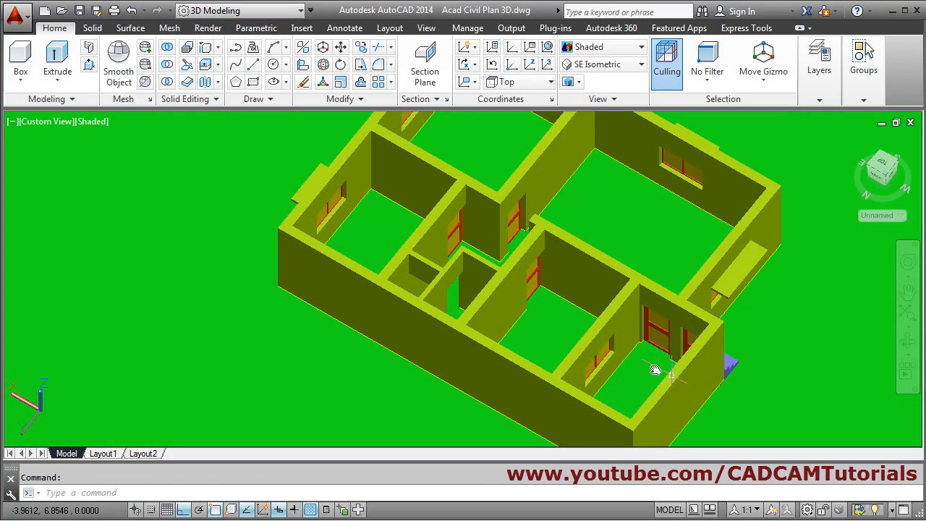
middle_click_drag(655, 370, 506, 273, "shift")
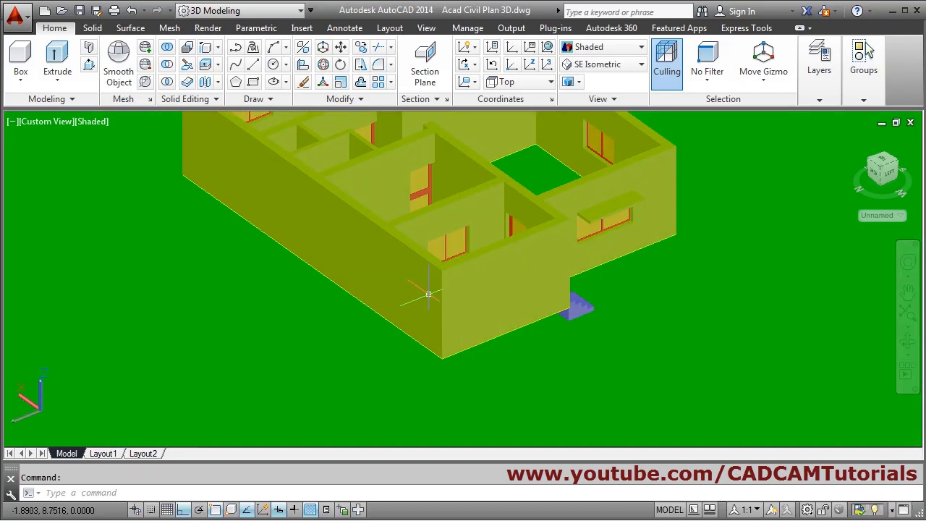
scroll(577, 288, "down", 5)
middle_click_drag(641, 289, 586, 288, "shift")
scroll(434, 324, "up", 10)
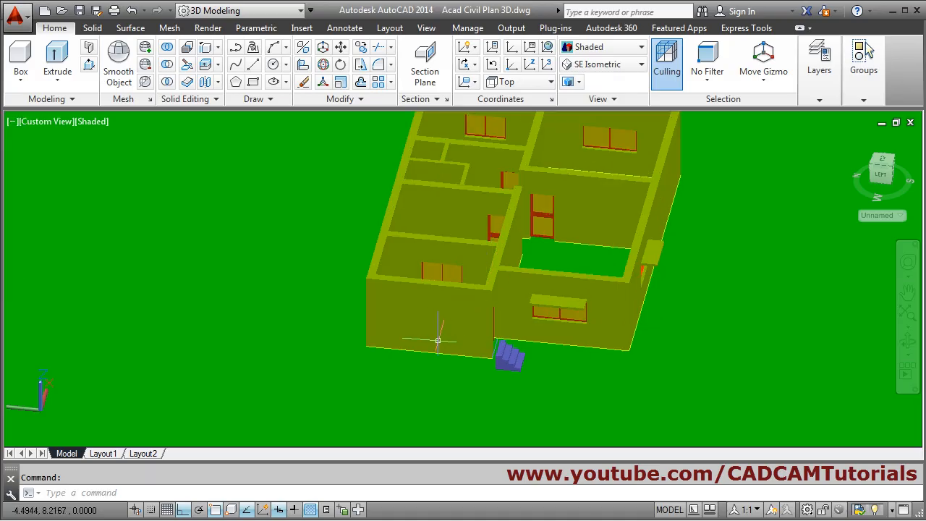
scroll(449, 299, "down", 10)
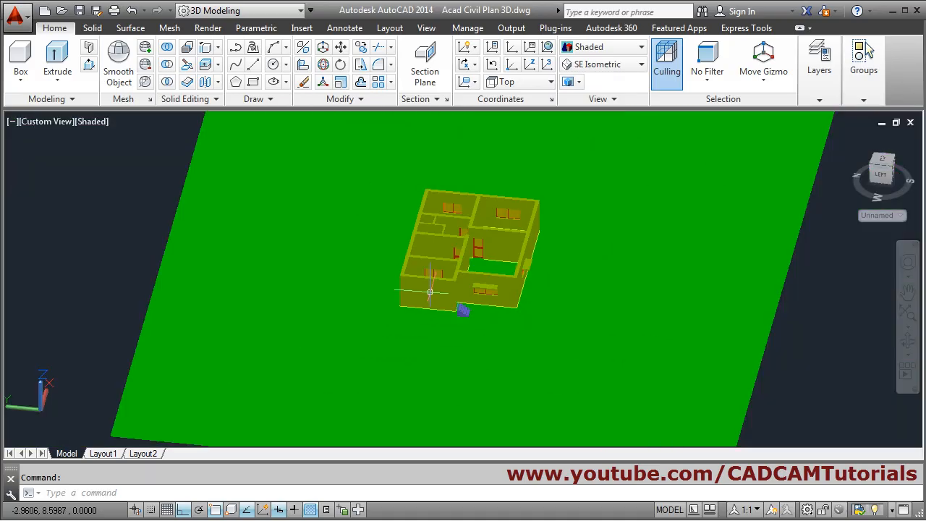
middle_click_drag(504, 265, 495, 310)
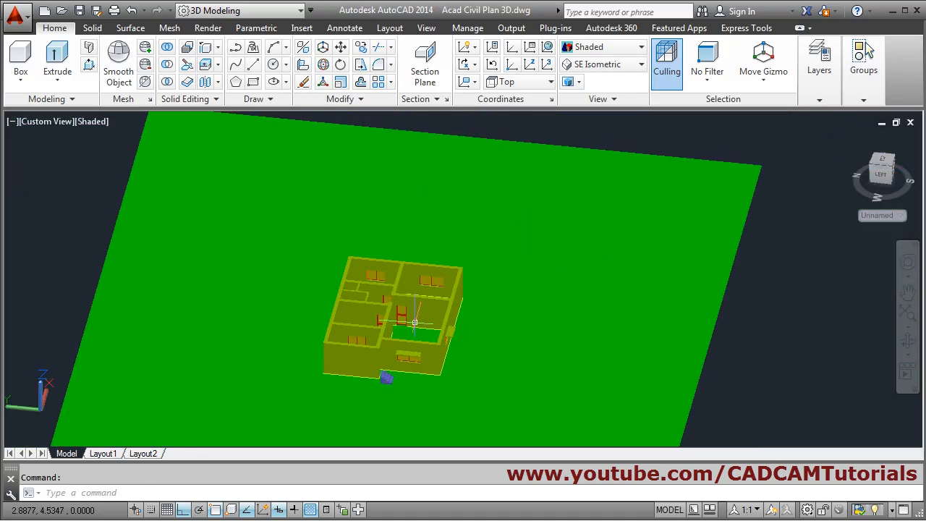
scroll(424, 316, "up", 2)
scroll(286, 416, "up", 4)
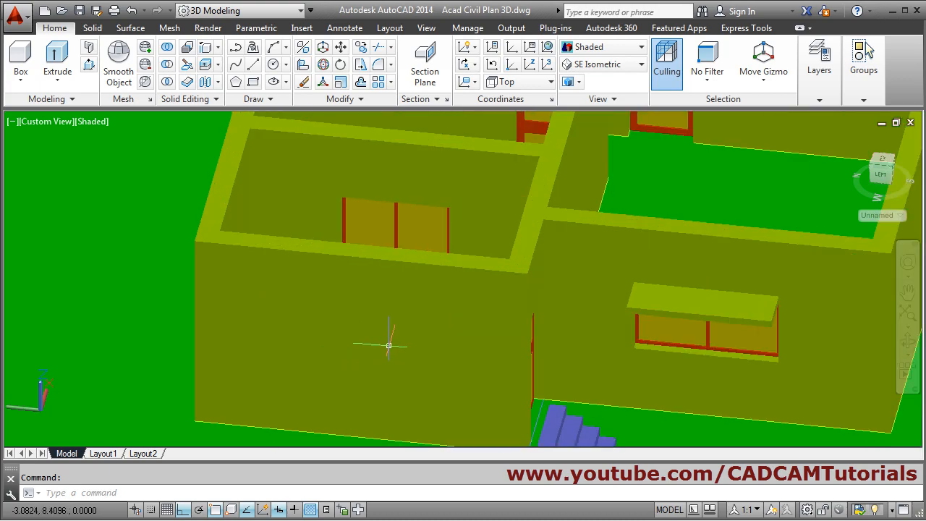
scroll(468, 303, "down", 10)
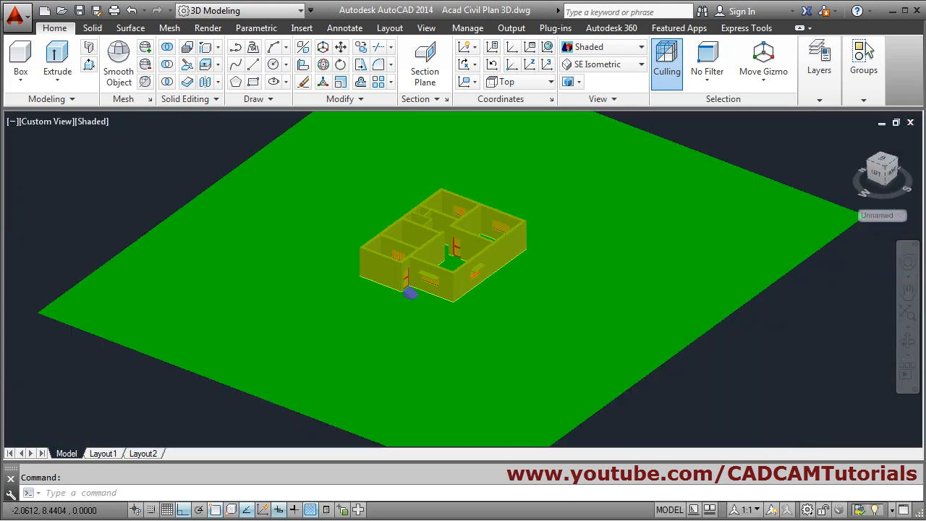
Change the color of the ground region to index color 82 and deselect it.
left_click(520, 293)
left_click(693, 214)
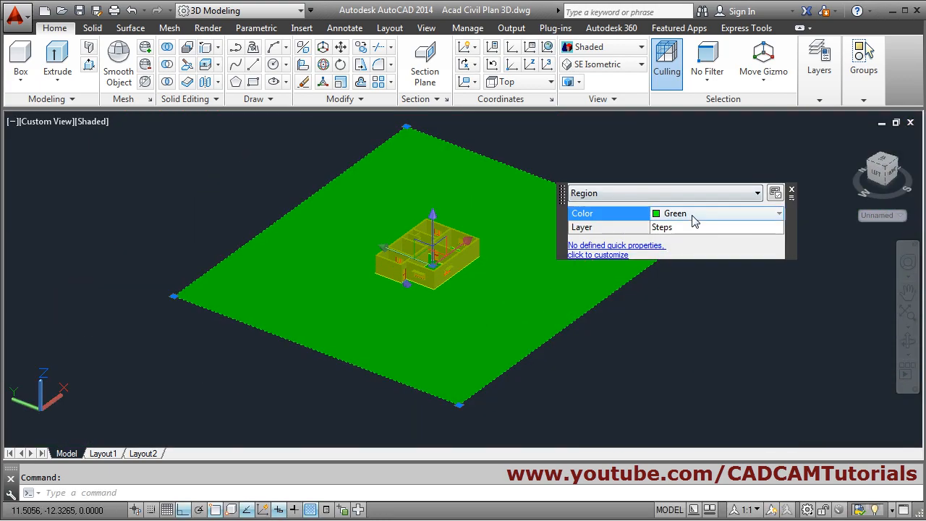
left_click(693, 214)
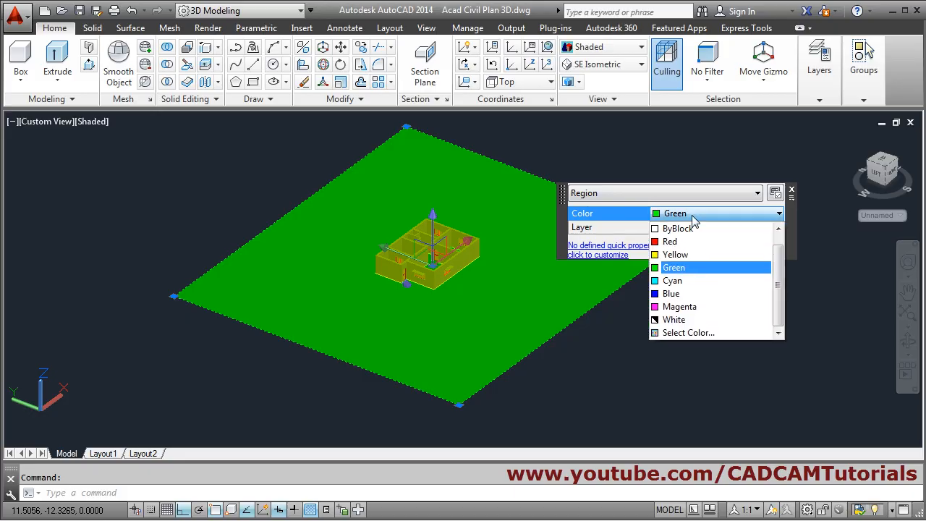
left_click(688, 333)
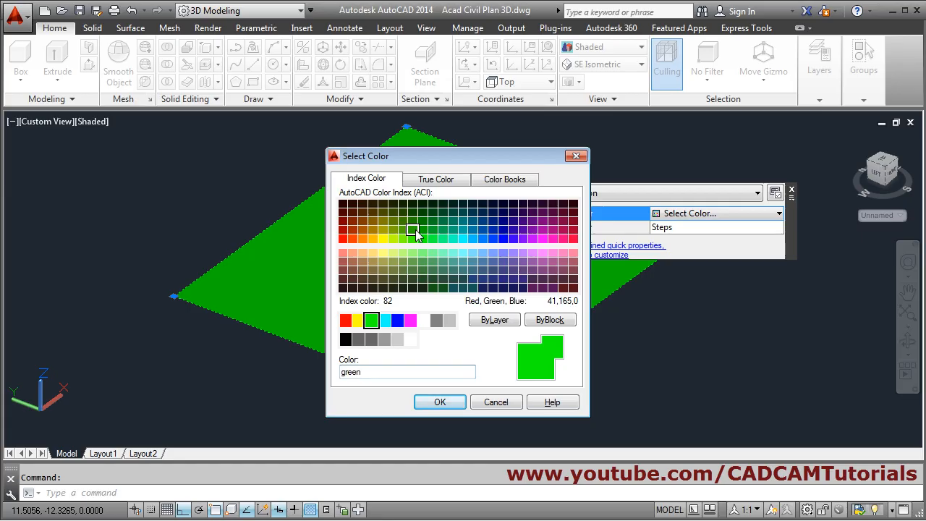
left_click(414, 231)
left_click(440, 402)
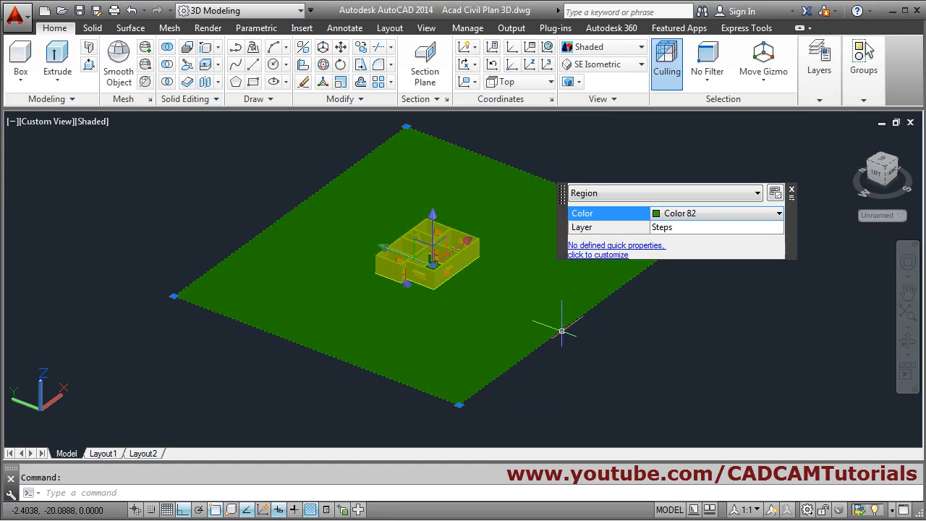
key("Escape")
Turn the Slab layer back on.
scroll(448, 289, "up", 10)
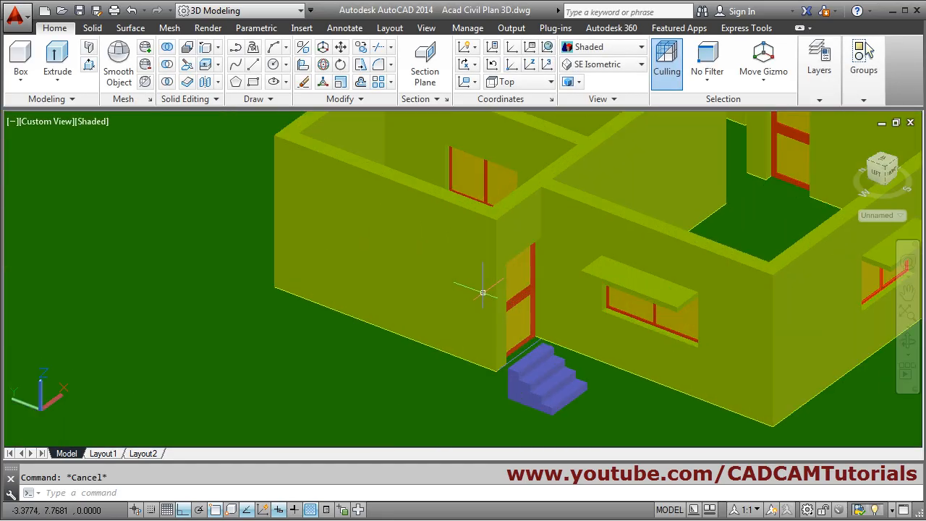
scroll(482, 292, "up", 4)
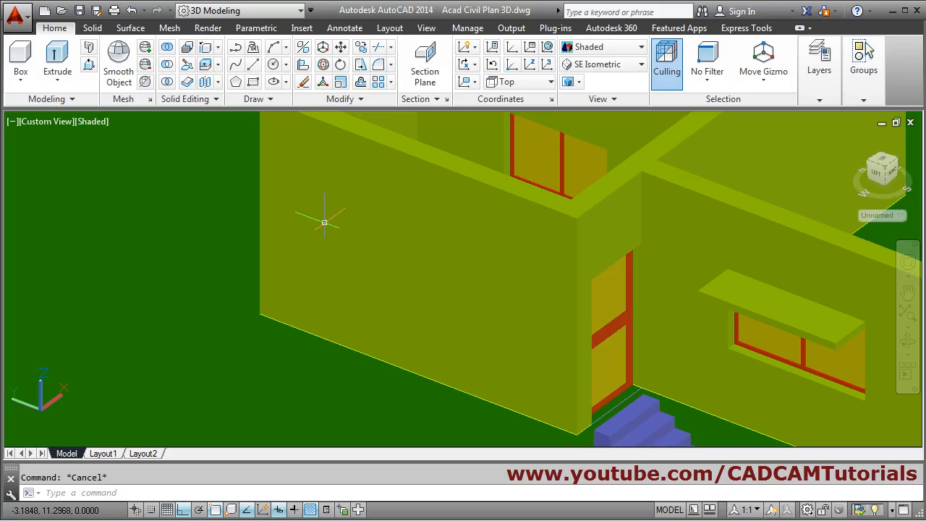
scroll(369, 225, "down", 4)
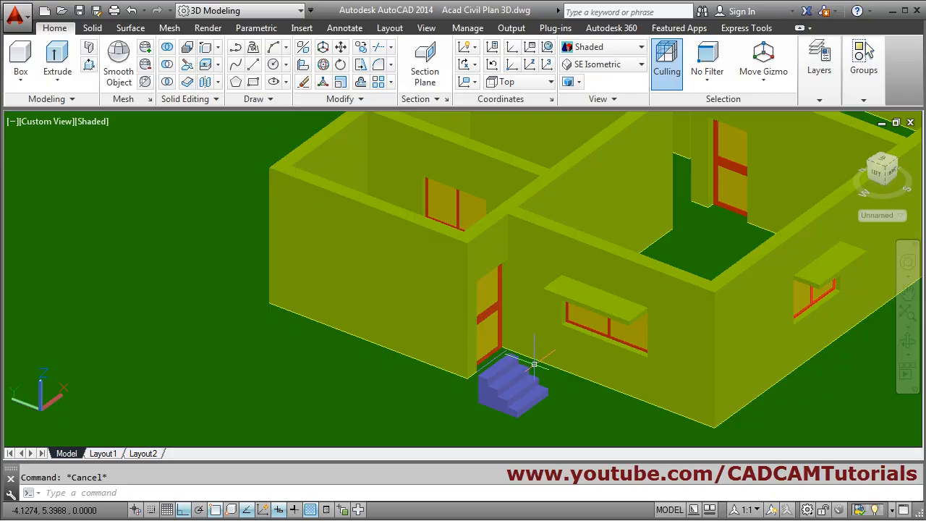
mouse_move(534, 363)
middle_mouse_down("shift")
mouse_move(578, 302)
mouse_move(562, 306)
mouse_move(533, 352)
middle_mouse_up("shift")
scroll(447, 345, "up", 2)
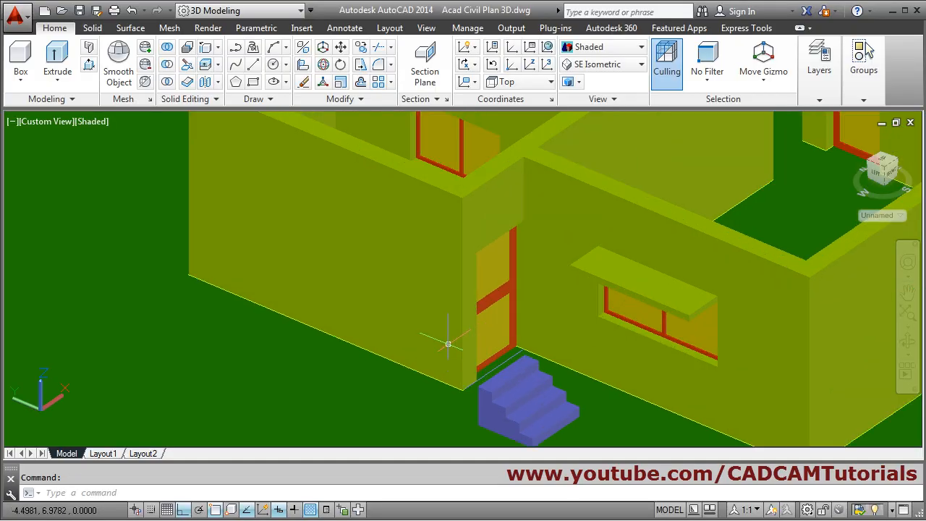
left_click(828, 88)
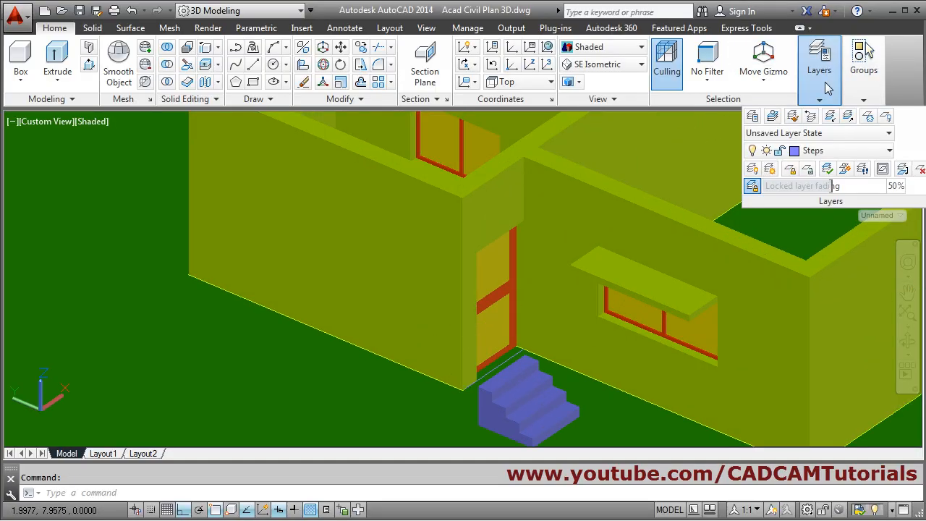
left_click(827, 150)
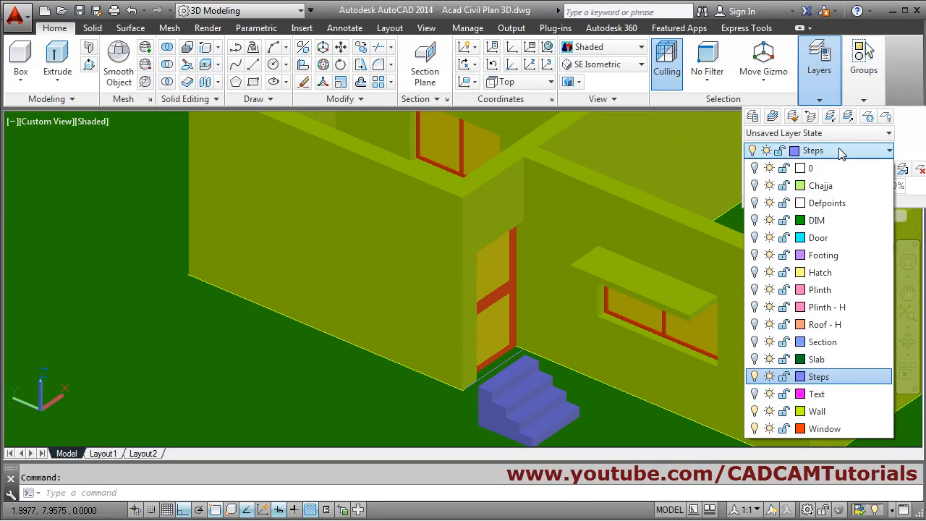
left_click(754, 359)
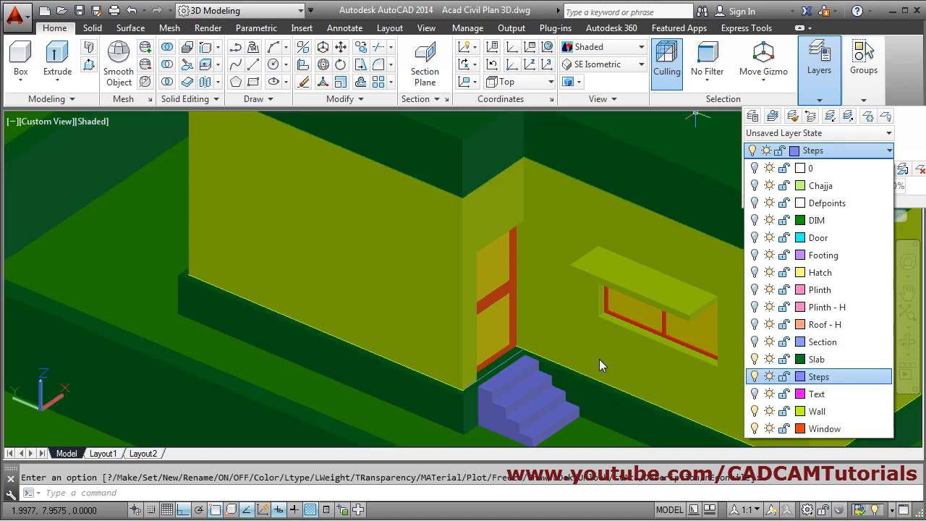
key("Escape")
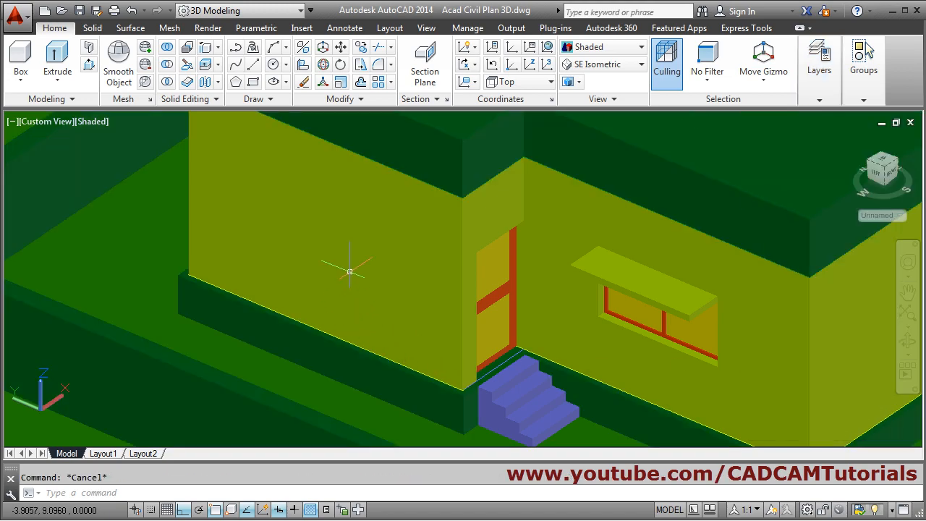
Copy the vertical wall corner edge beside the entrance door 0.5 units inward along the plain front wall.
middle_click_drag(344, 264, 394, 299)
scroll(438, 336, "up", 3)
scroll(474, 281, "down", 4)
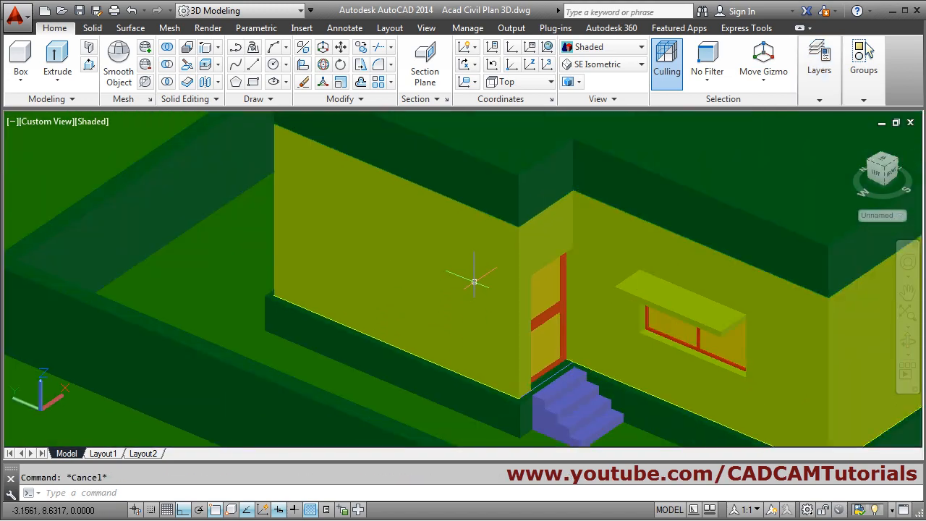
scroll(478, 281, "down", 2)
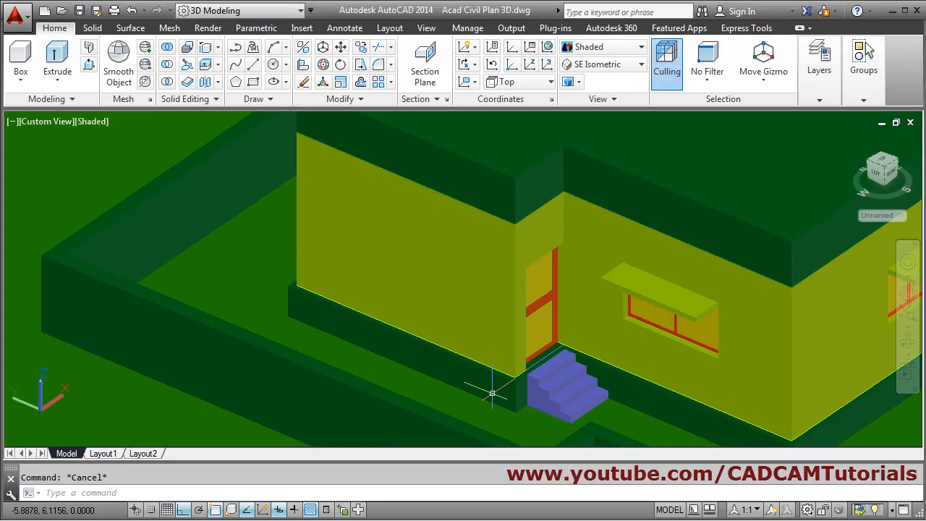
scroll(517, 263, "up", 2)
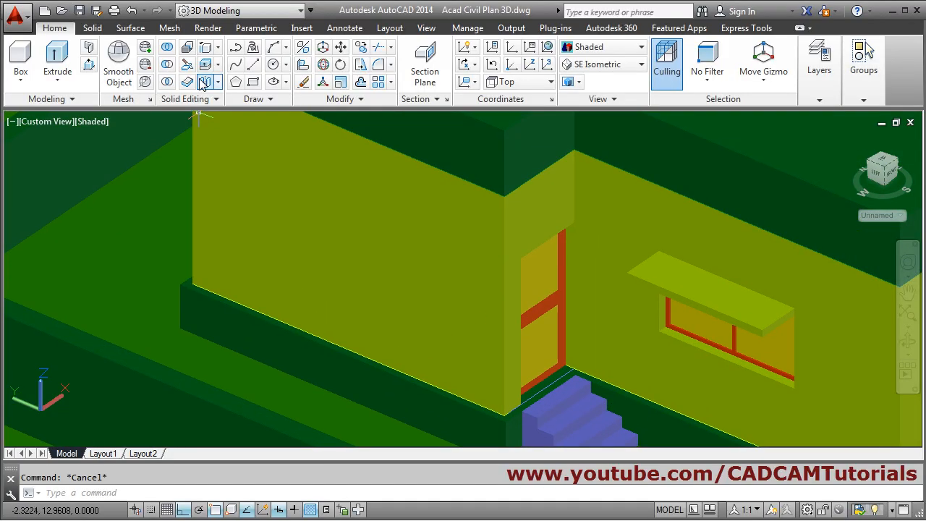
left_click(207, 50)
scroll(591, 377, "up", 2)
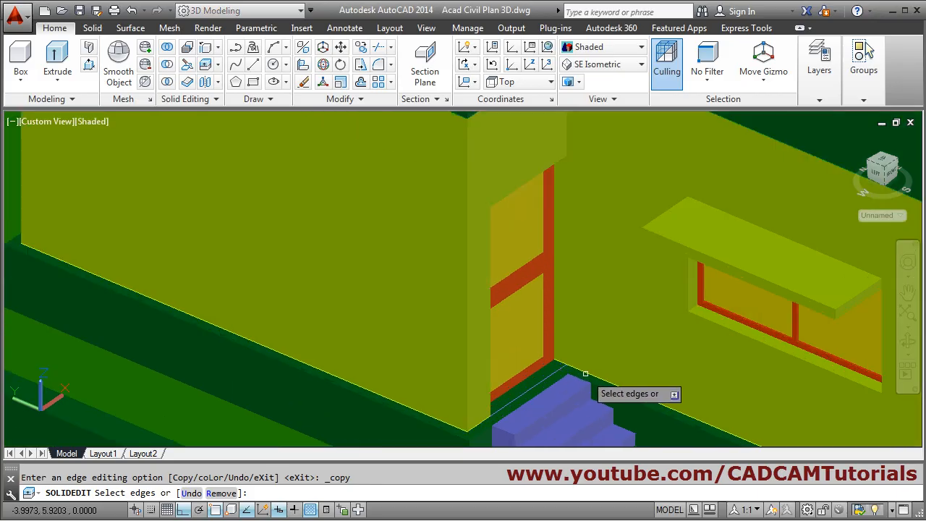
scroll(477, 321, "down", 4)
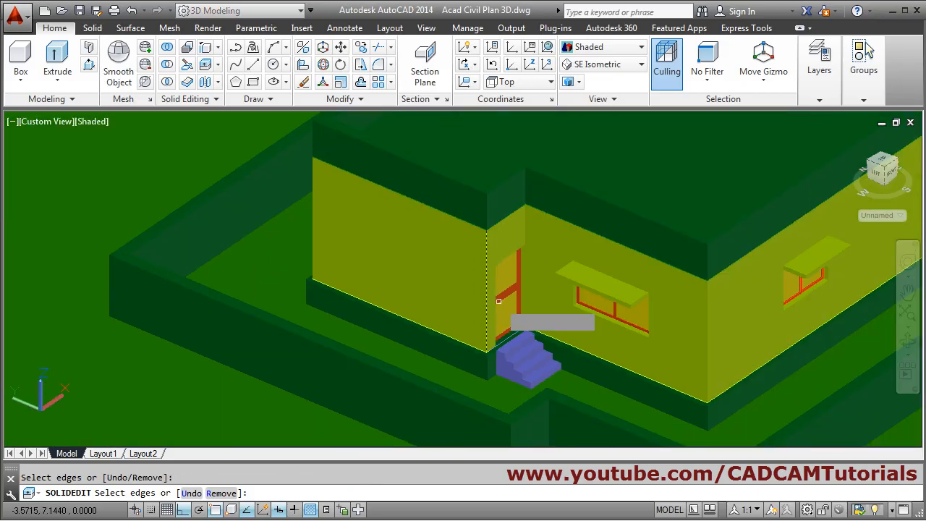
key("Return")
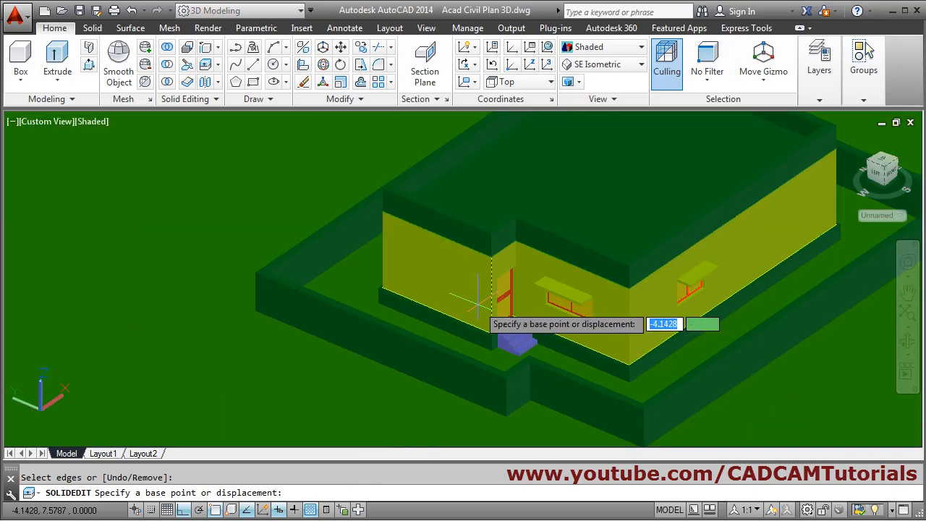
scroll(496, 307, "up", 2)
left_click(493, 369)
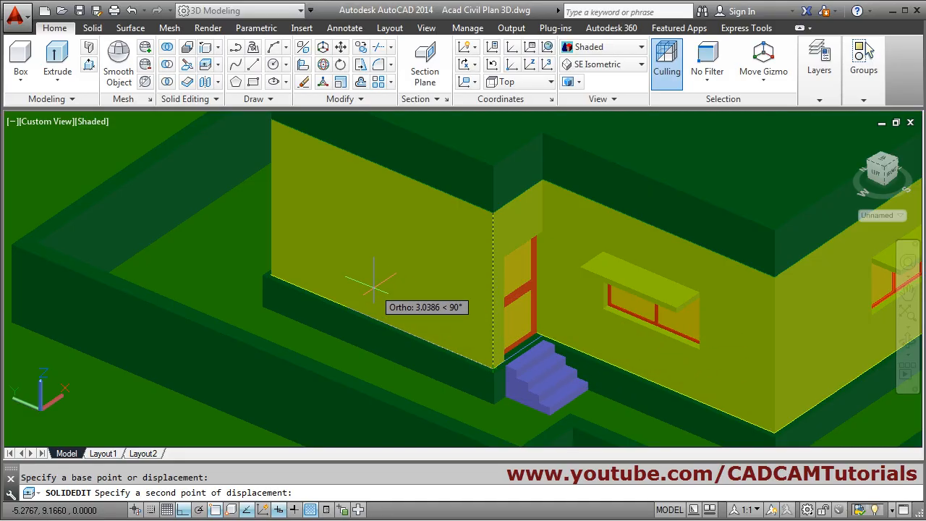
type(".5")
key("Return")
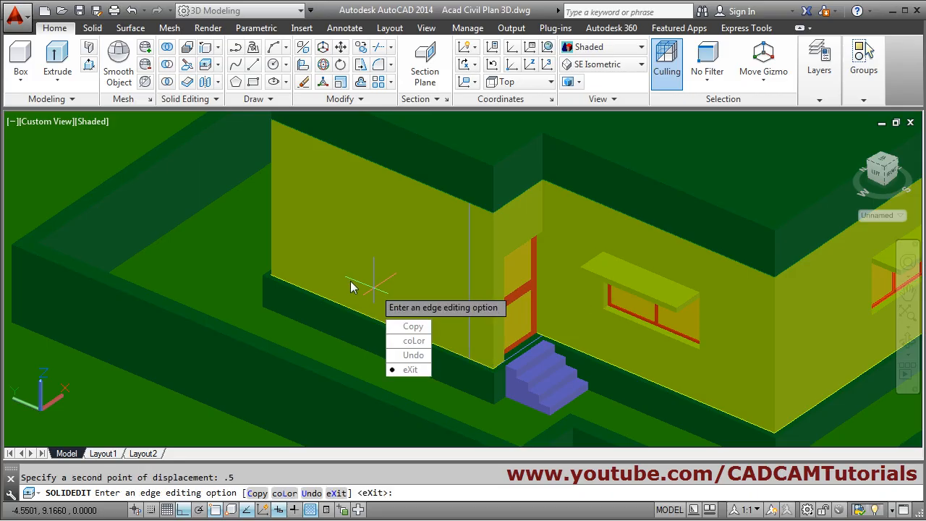
key("Escape")
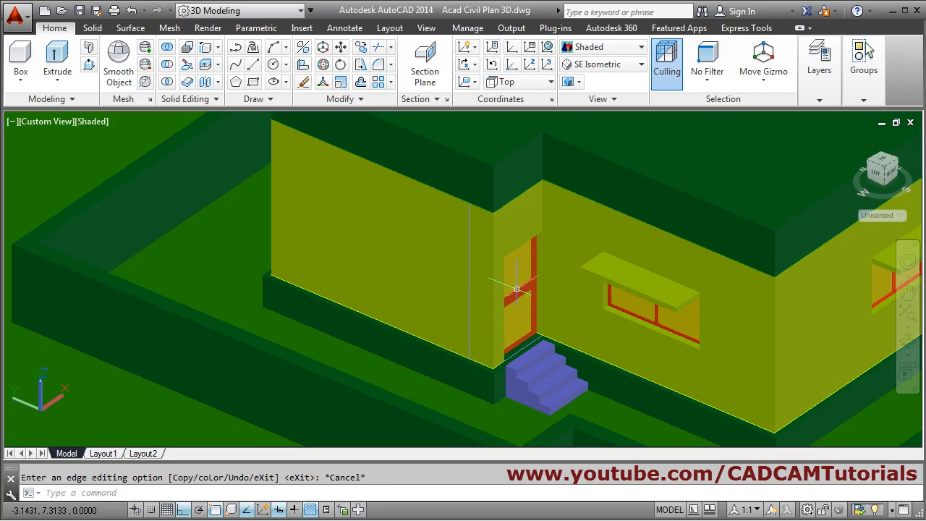
Copy the vertical edge at the far end of the same wall 0.5 units toward the entrance.
scroll(517, 290, "up", 2)
middle_click_drag(395, 239, 454, 291)
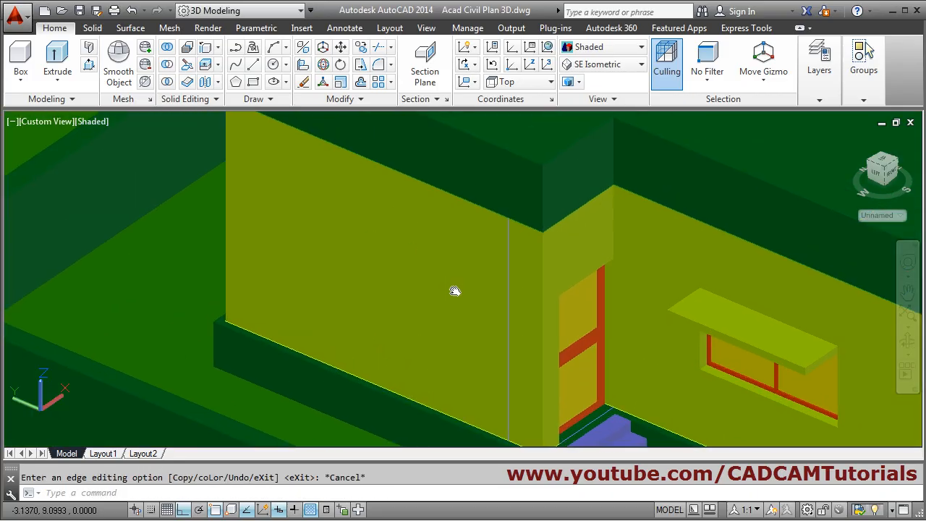
left_click(208, 48)
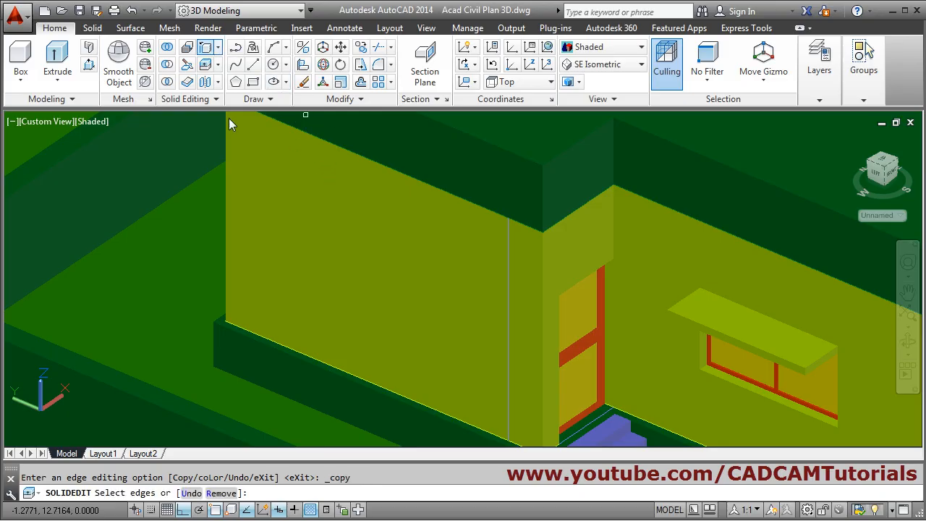
left_click(224, 195)
key("Return")
left_click(226, 211)
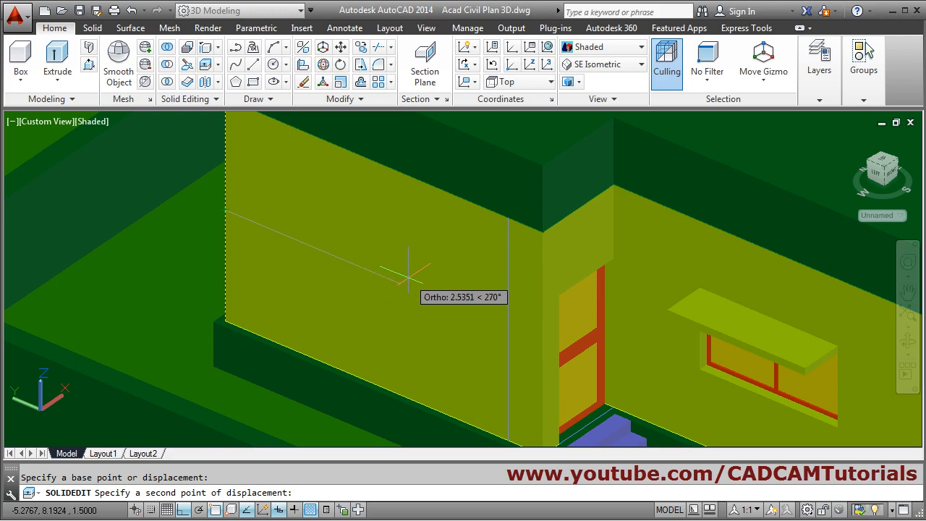
type(".5")
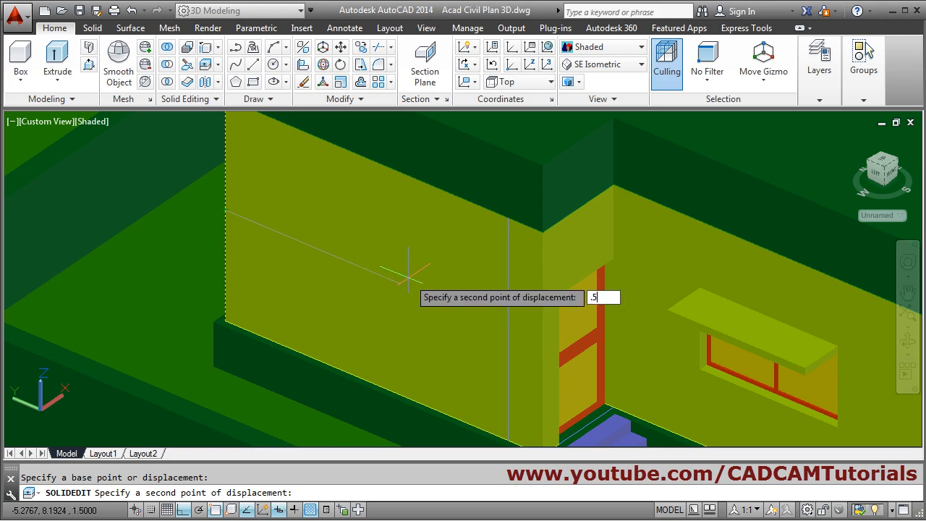
key("Return")
Copy the wall's top edge, just under the roof slab, 0.5 units straight down.
left_click(447, 316)
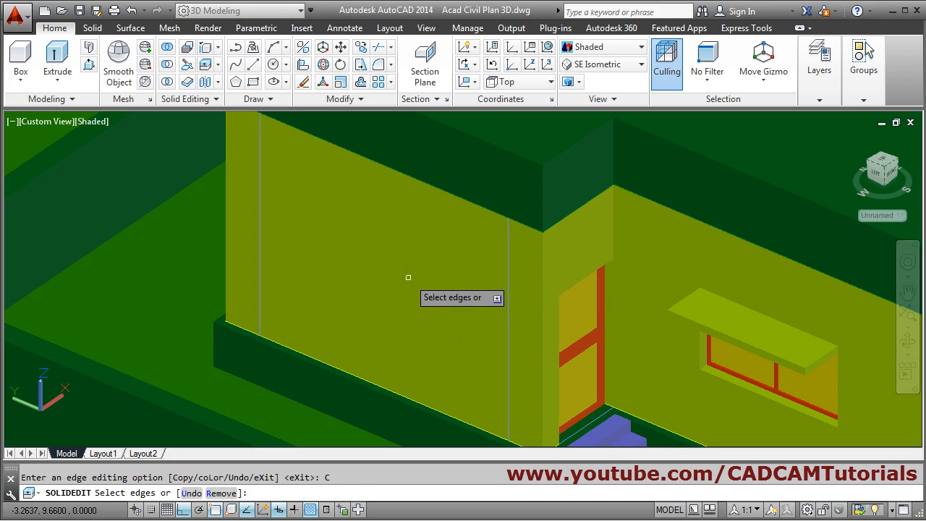
left_click(425, 183)
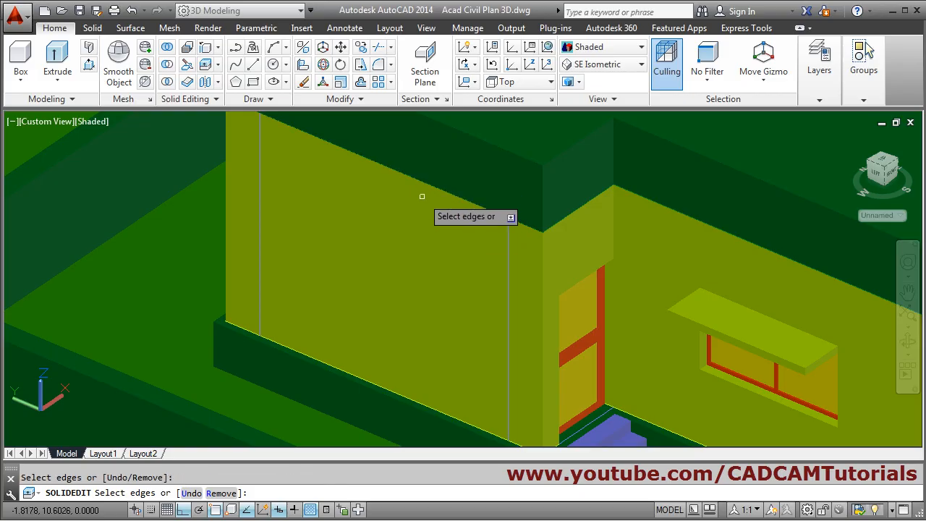
key("Return")
left_click(384, 164)
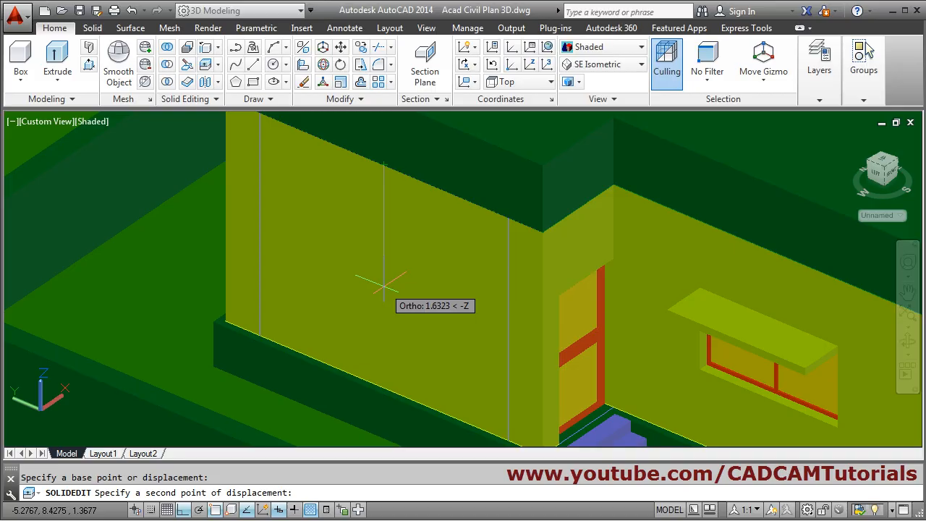
type(".5")
key("Return")
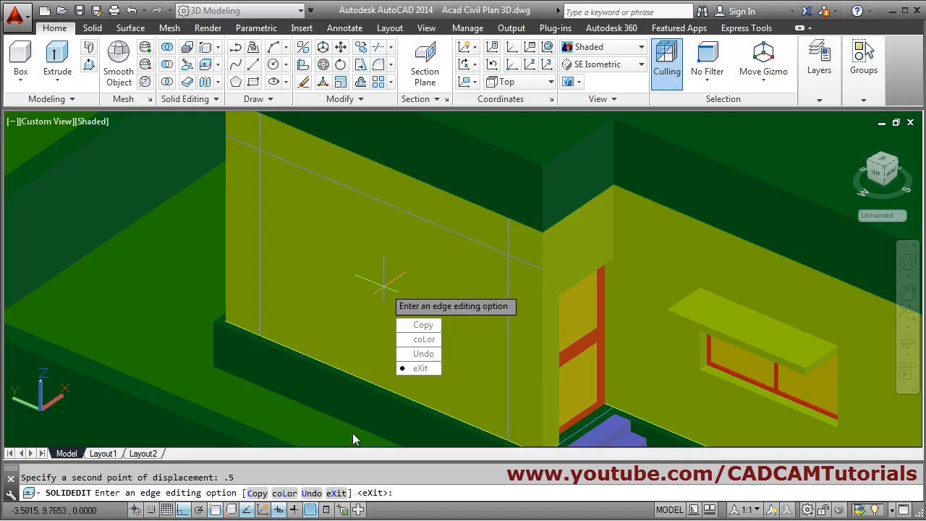
Try to select the wall's bottom edge along the plinth for another edge copy.
left_click(424, 325)
scroll(369, 424, "up", 4)
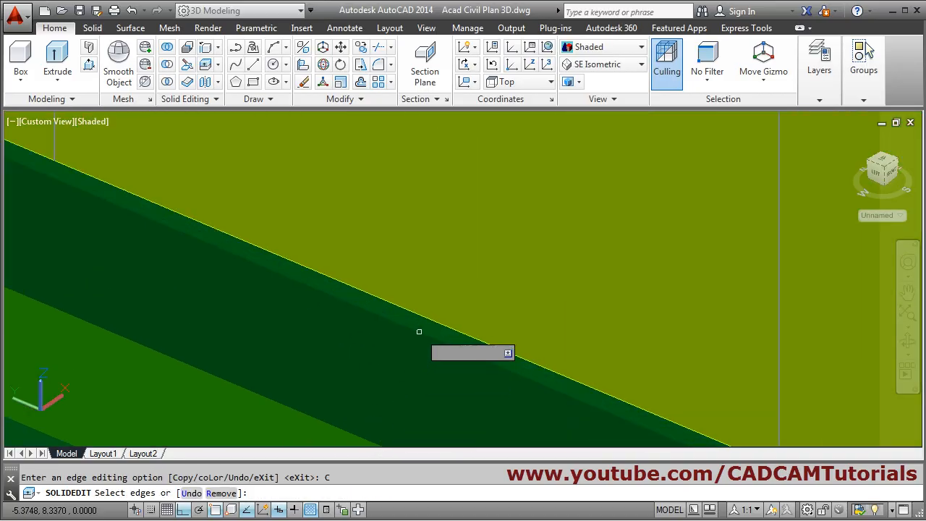
left_click(427, 317)
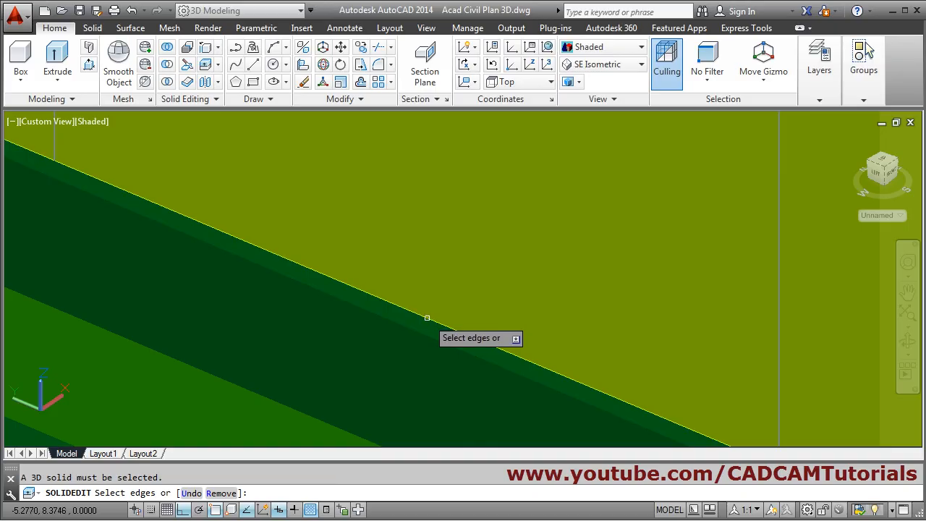
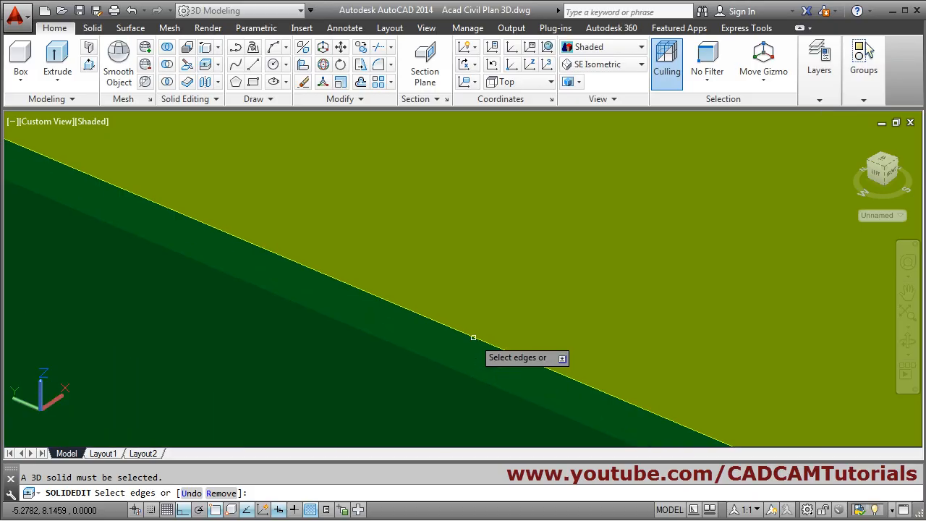
Try to copy the wall's top edge by 2.5 units to mark the lower line of the panel.
scroll(473, 339, "down", 5)
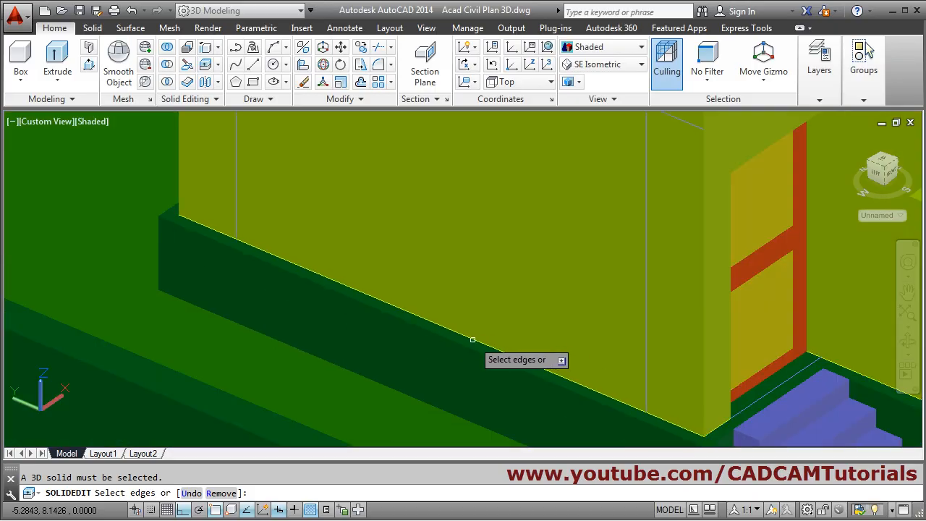
scroll(484, 333, "up", 1)
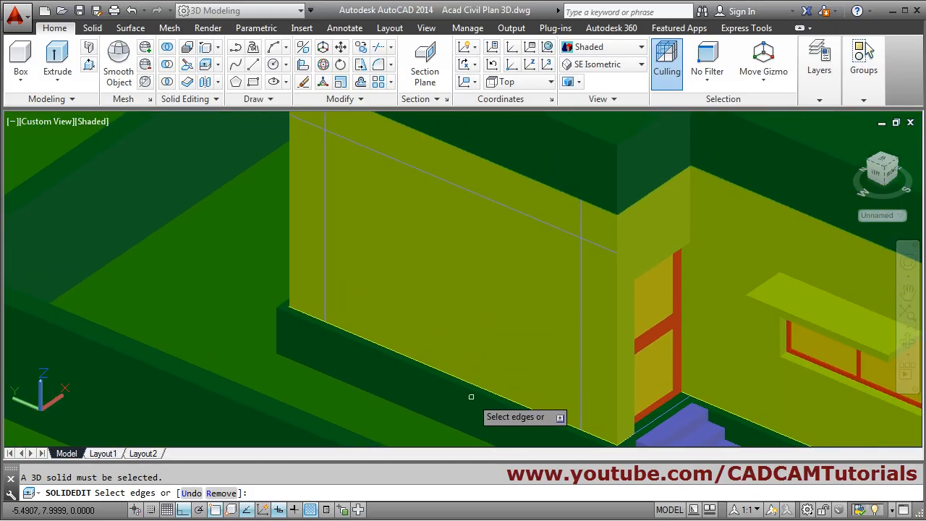
scroll(471, 392, "up", 1)
scroll(470, 384, "down", 2)
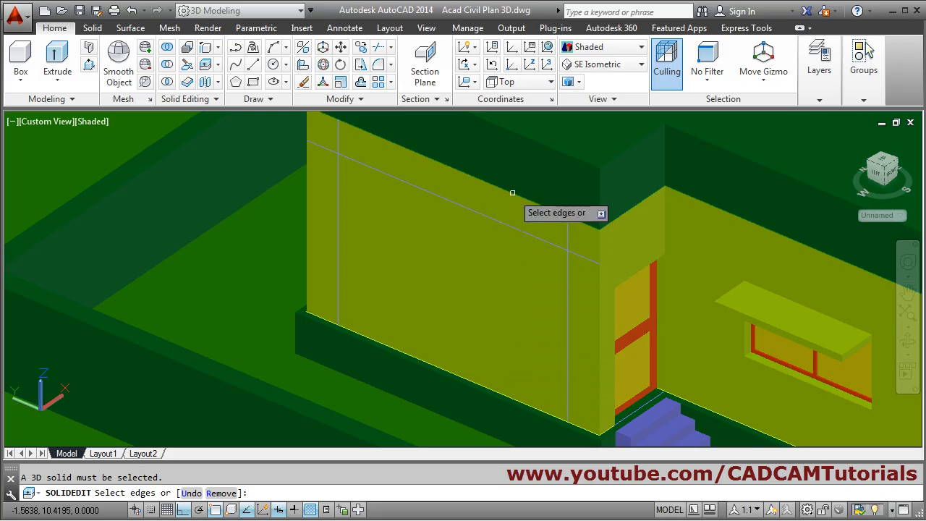
key("Return")
left_click(452, 168)
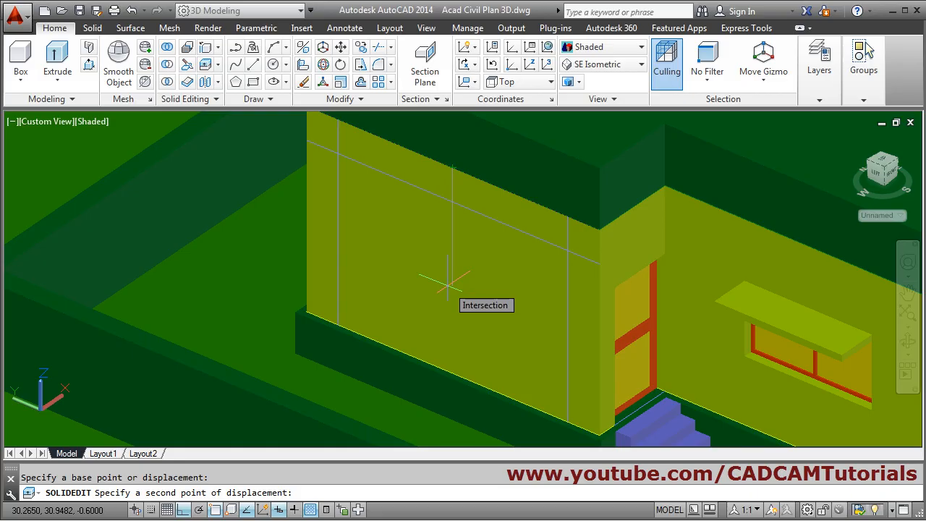
type("2.5")
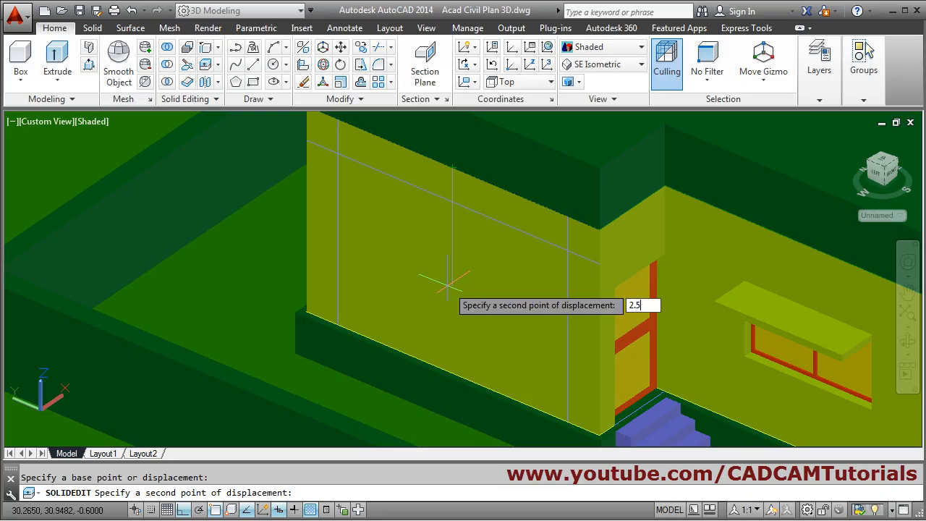
key("Return")
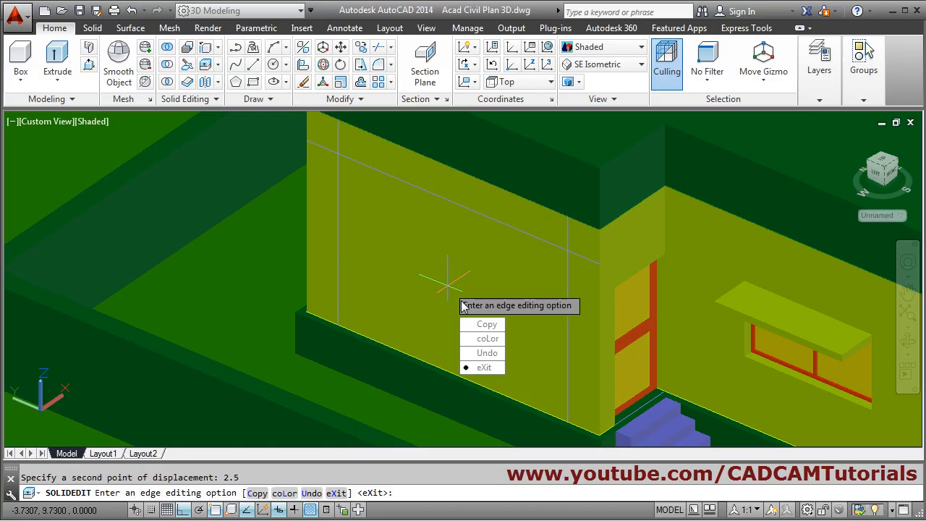
Copy the wall's top edge 2.5 units straight down, keeping the displacement vertical, and exit edge editing.
left_click(484, 327)
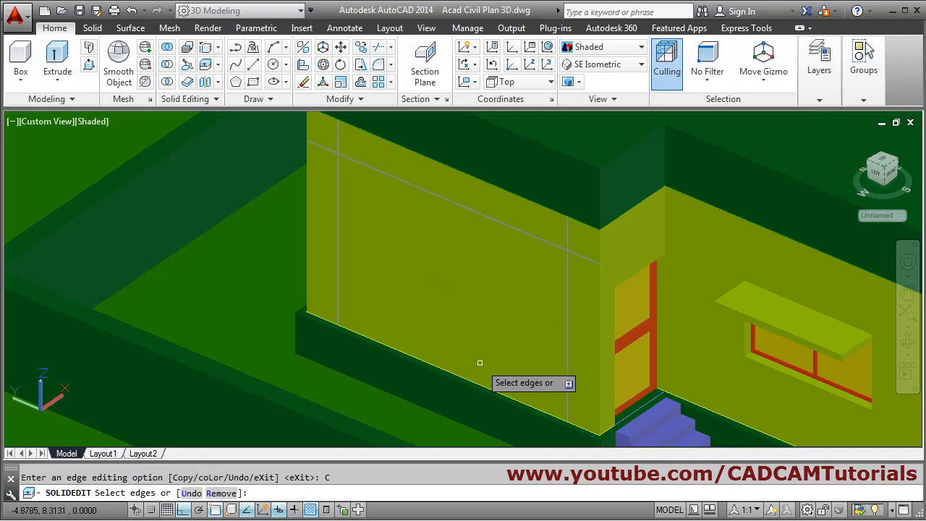
middle_click_drag(480, 363, 457, 333)
scroll(484, 216, "up", 2)
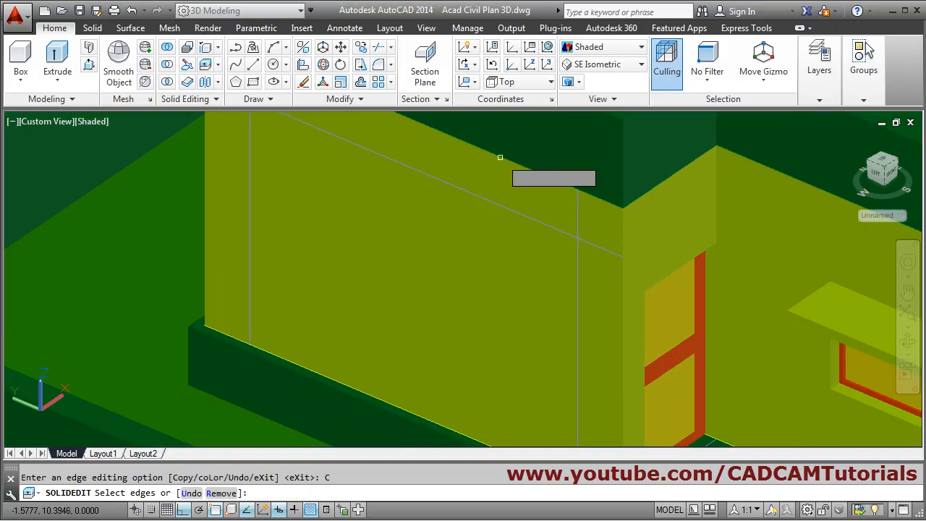
left_click(498, 166)
key("Return")
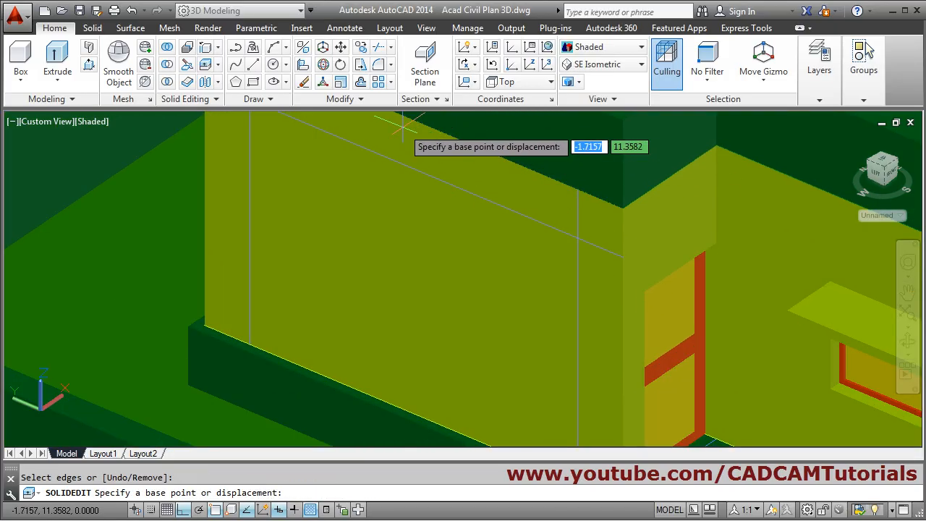
left_click(413, 123)
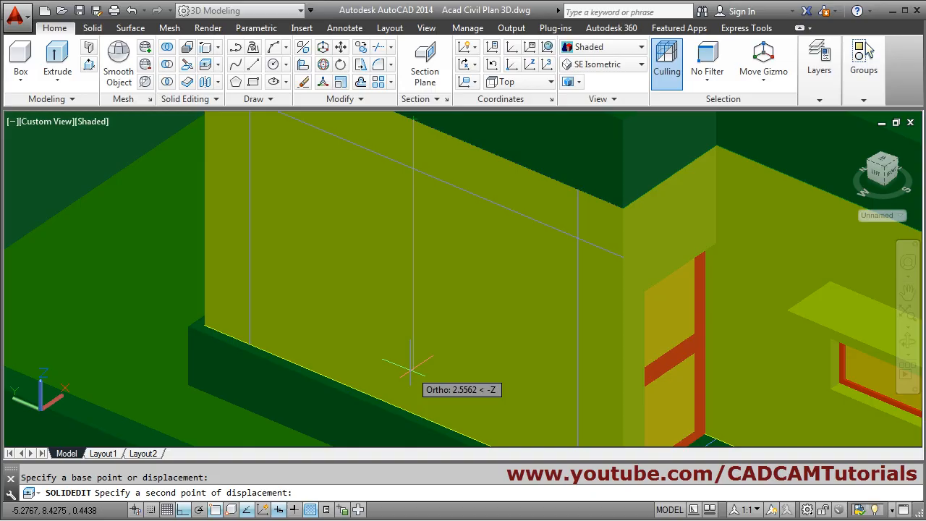
scroll(506, 242, "down", 6)
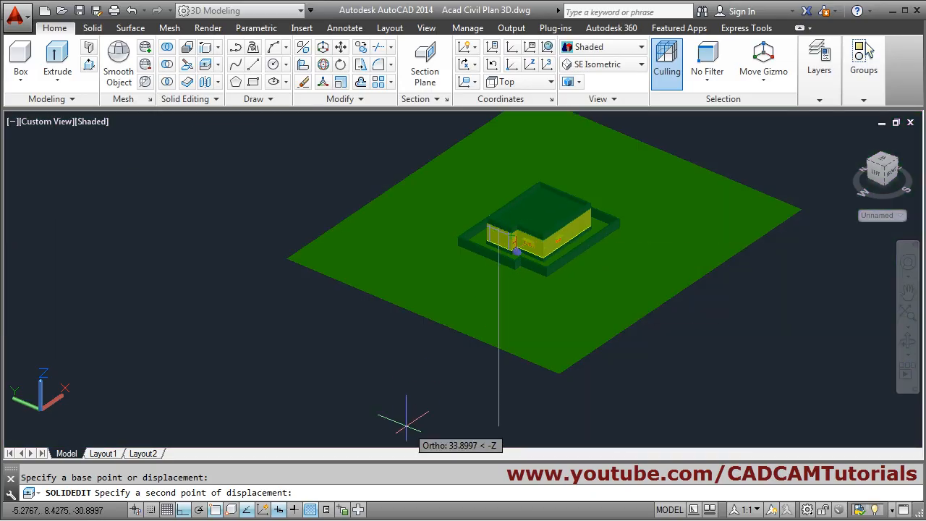
type("2.5")
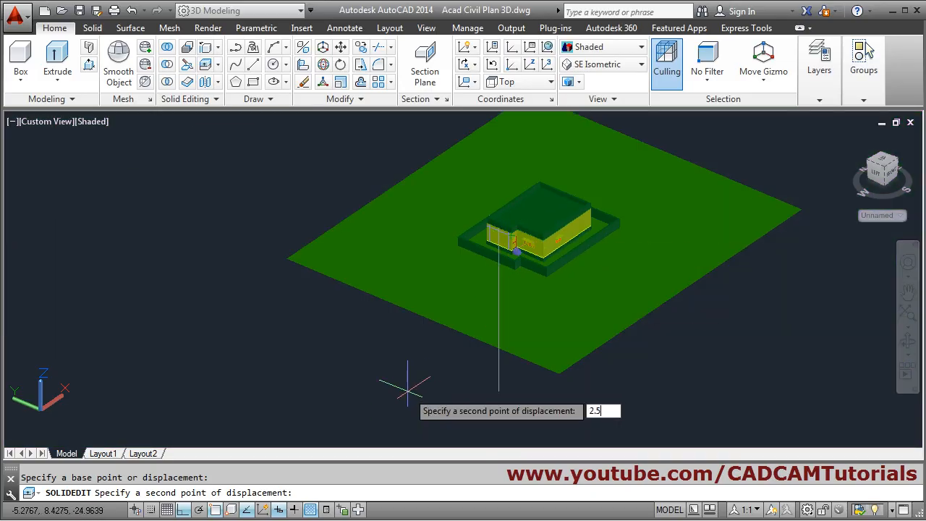
key("Return")
key("Escape")
Press-pull the rectangular area bounded by the copied lines 0.3 units inward through the wall beside the entrance.
scroll(413, 372, "up", 6)
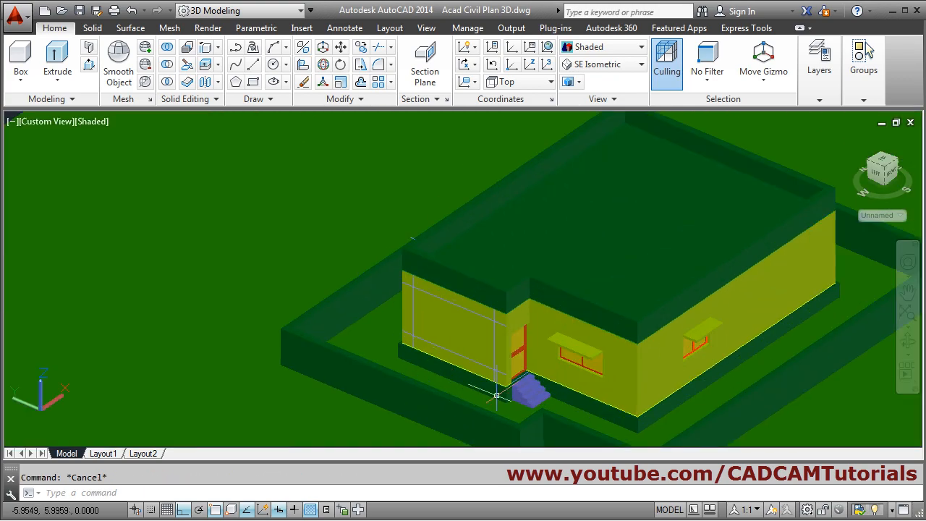
scroll(496, 395, "up", 3)
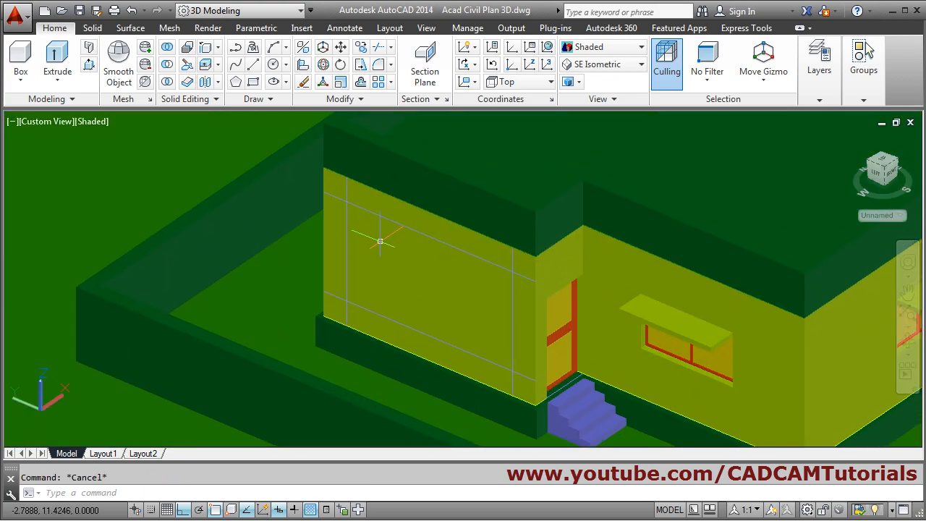
left_click(89, 64)
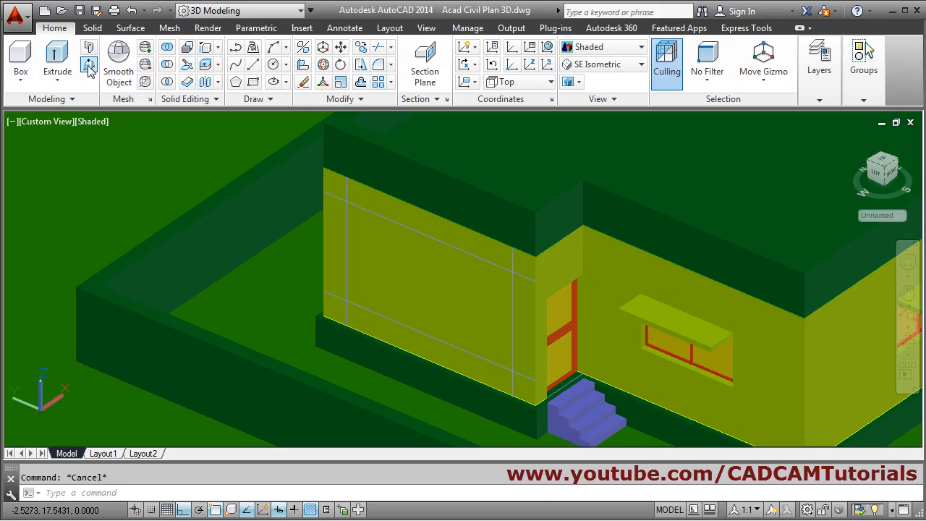
left_click(419, 291)
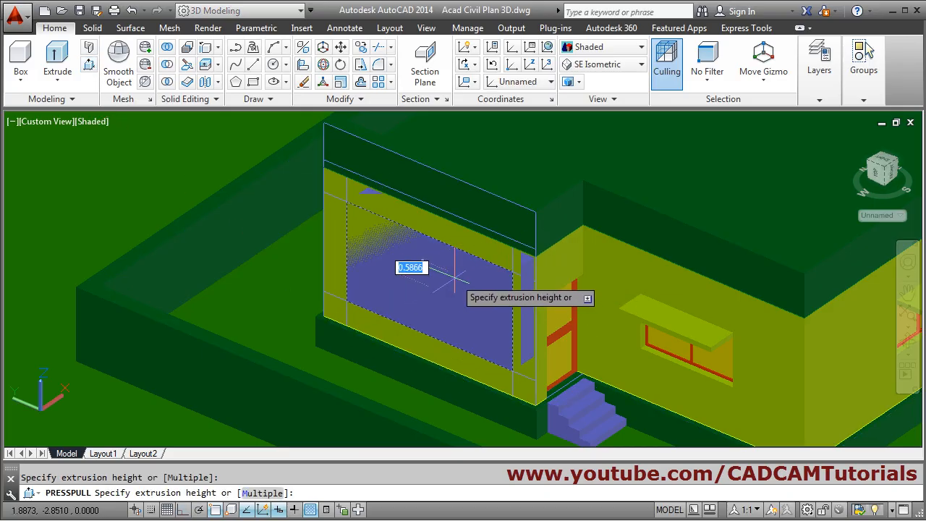
type(".3")
key("Return")
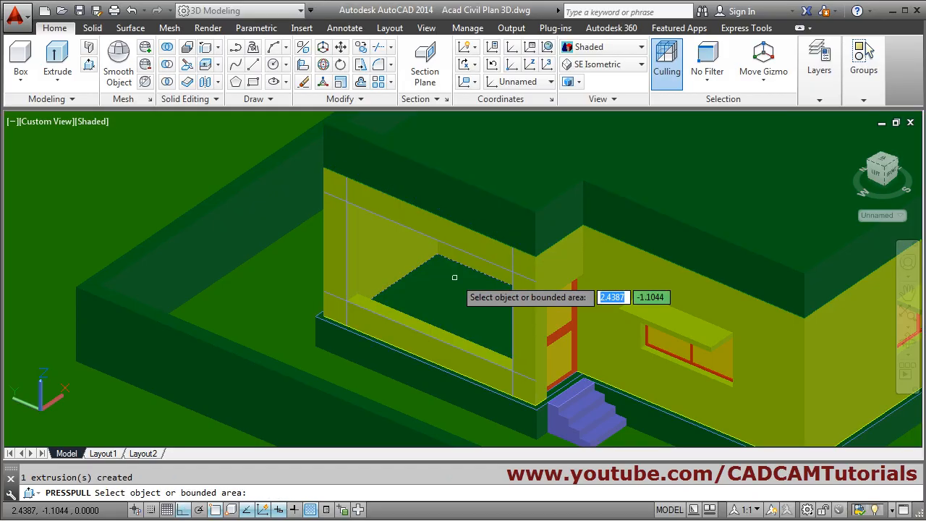
key("Escape")
Erase the stray short line floating in front of the long side wall.
scroll(432, 341, "down", 2)
middle_click_drag(397, 343, 511, 327, "shift")
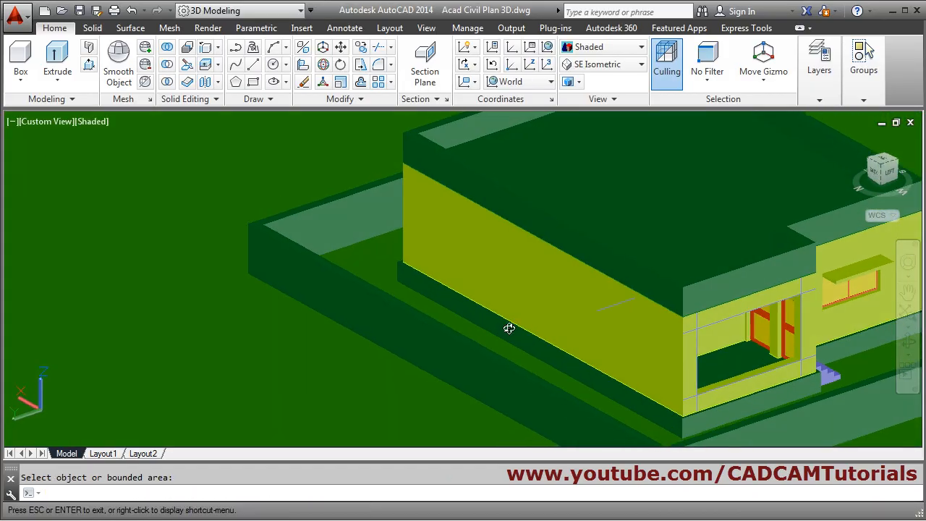
scroll(671, 356, "up", 2)
scroll(680, 333, "up", 1)
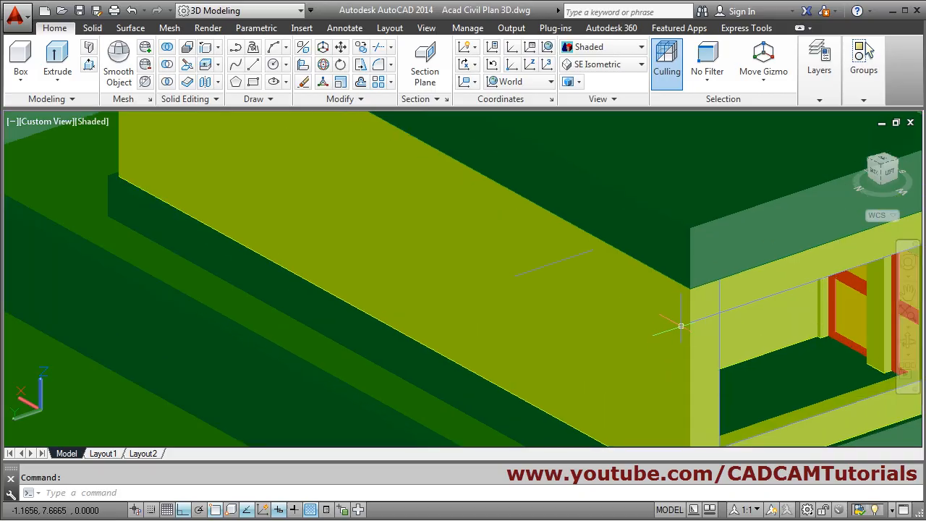
type("e")
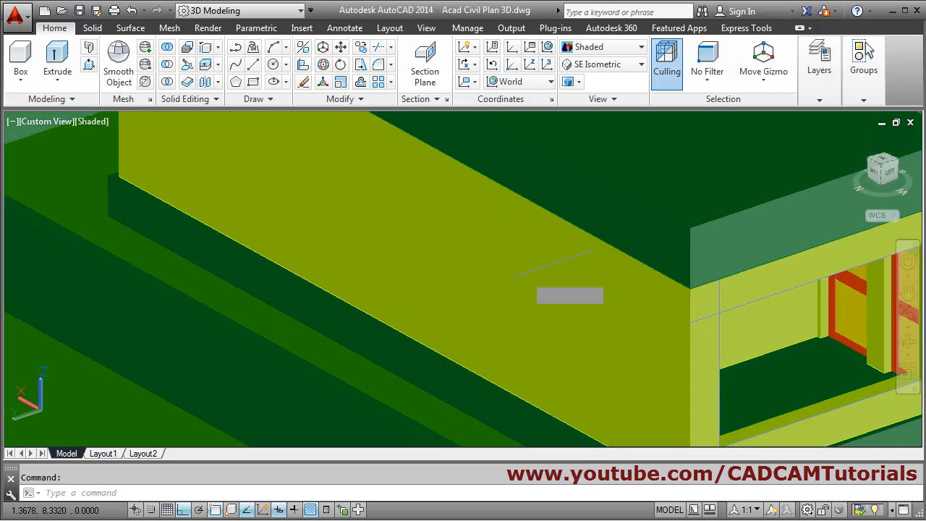
key("Return")
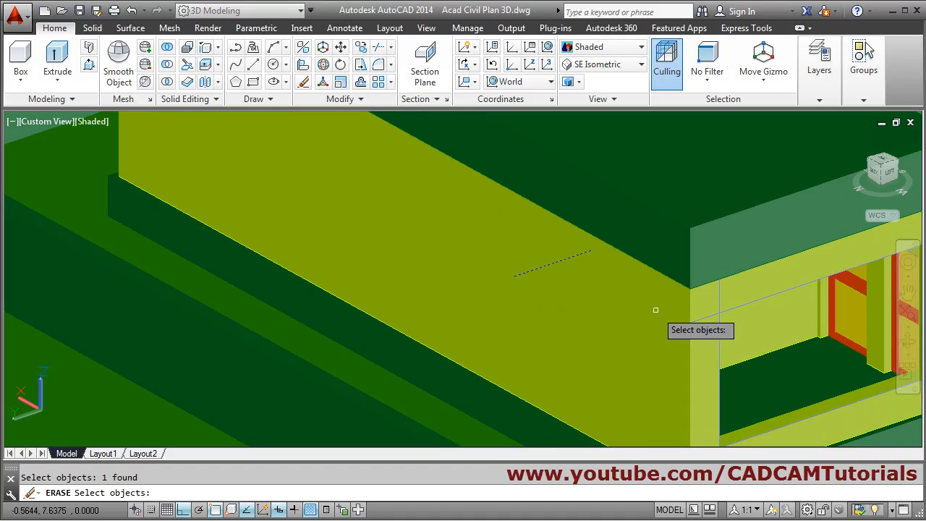
scroll(584, 298, "down", 2)
key("Return")
Copy the vertical corner edge at the front of the long side wall 0.5 units along that wall.
middle_click_drag(624, 311, 520, 269)
scroll(476, 271, "up", 1)
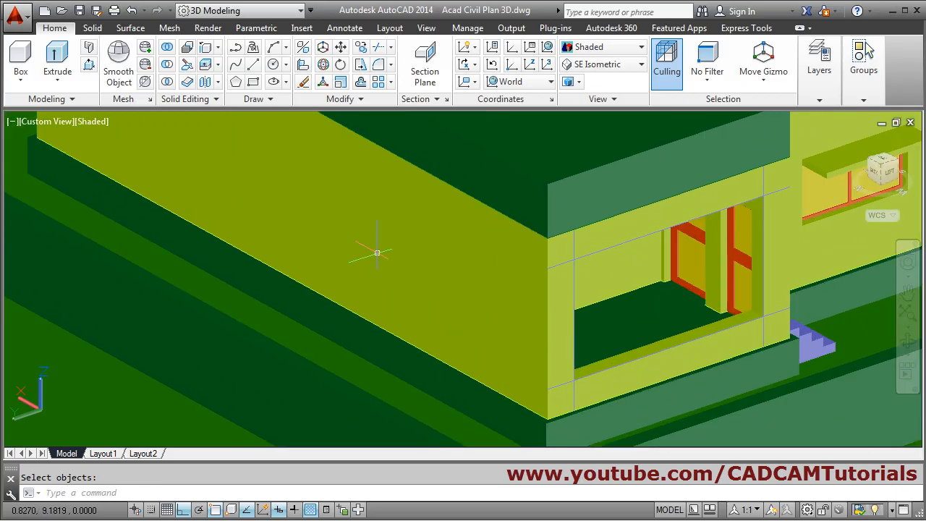
left_click(206, 64)
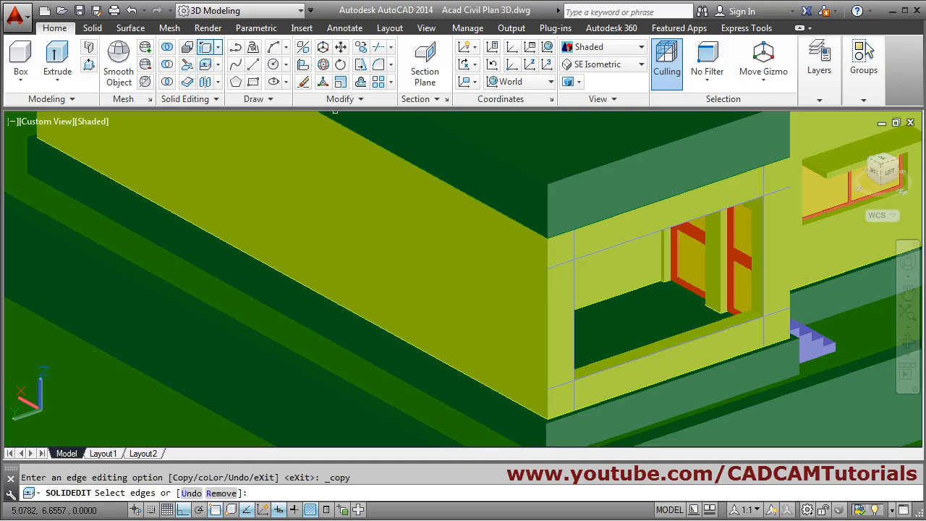
left_click(547, 328)
key("Return")
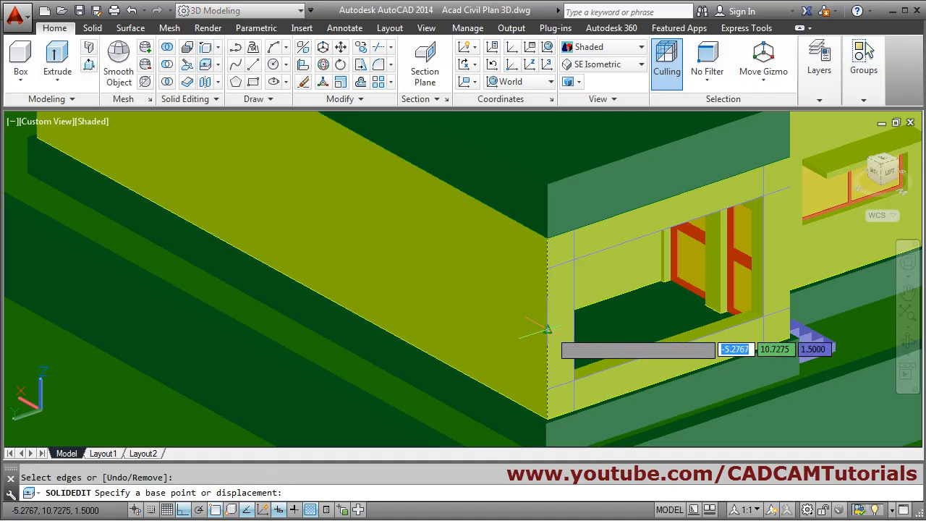
left_click(548, 329)
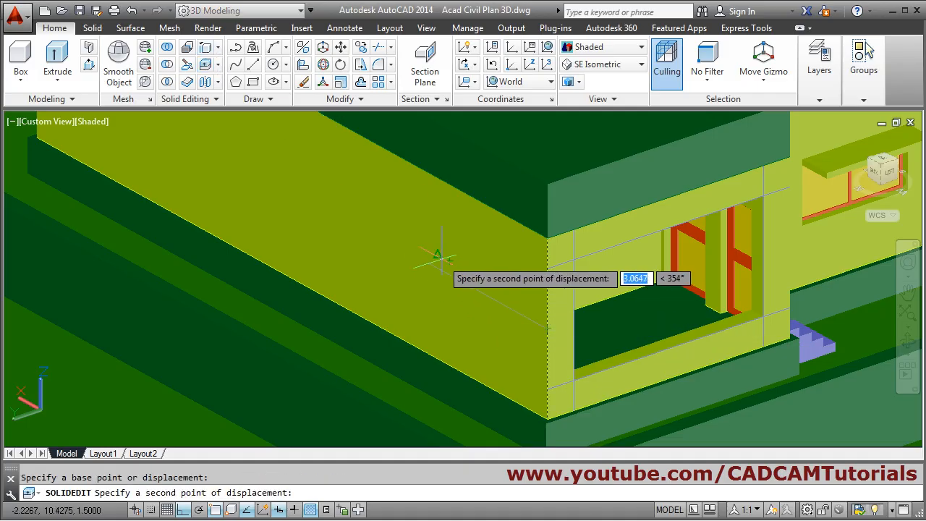
scroll(393, 279, "down", 10)
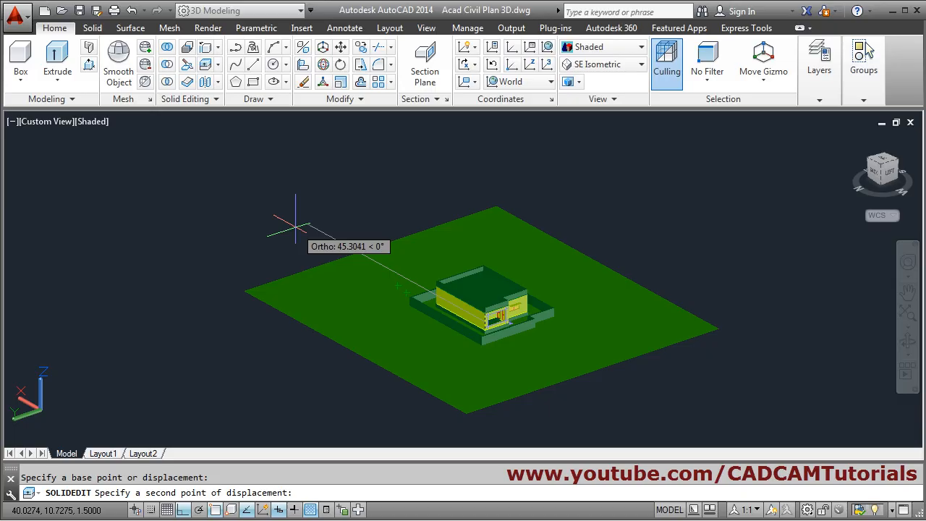
type(".5")
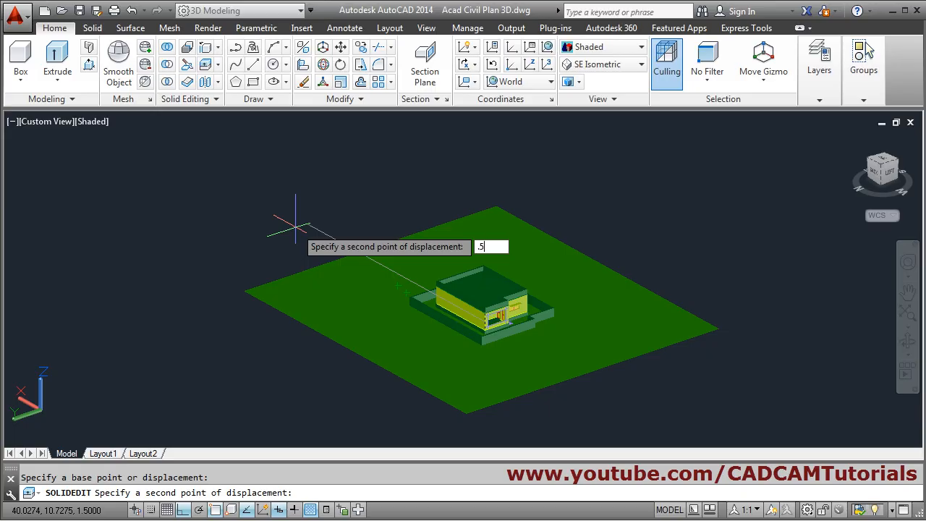
key("Return")
Copy the long side wall's top edge 0.5 units straight down.
left_click(335, 266)
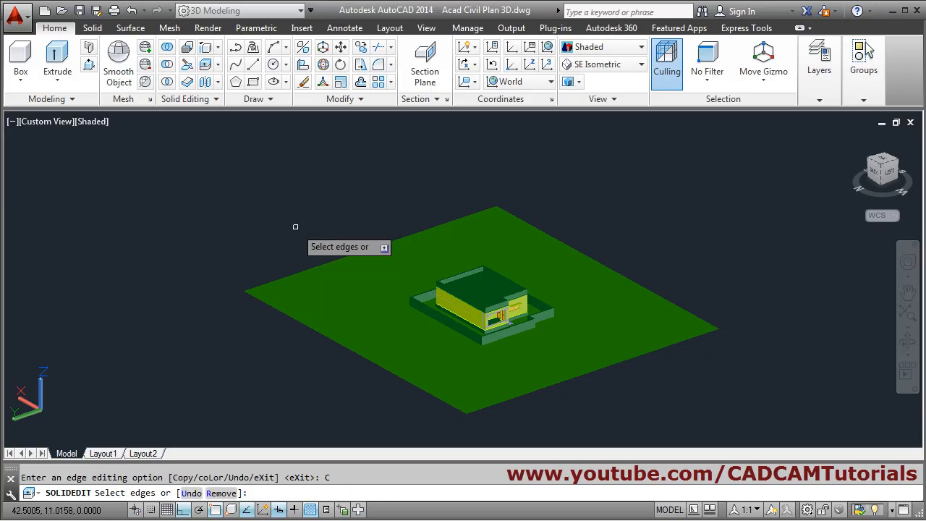
scroll(534, 296, "up", 7)
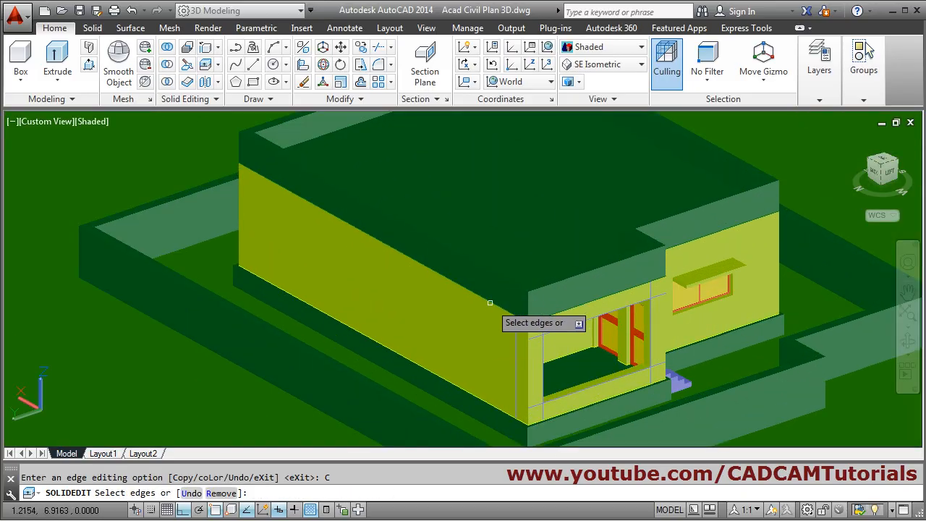
scroll(512, 286, "down", 8)
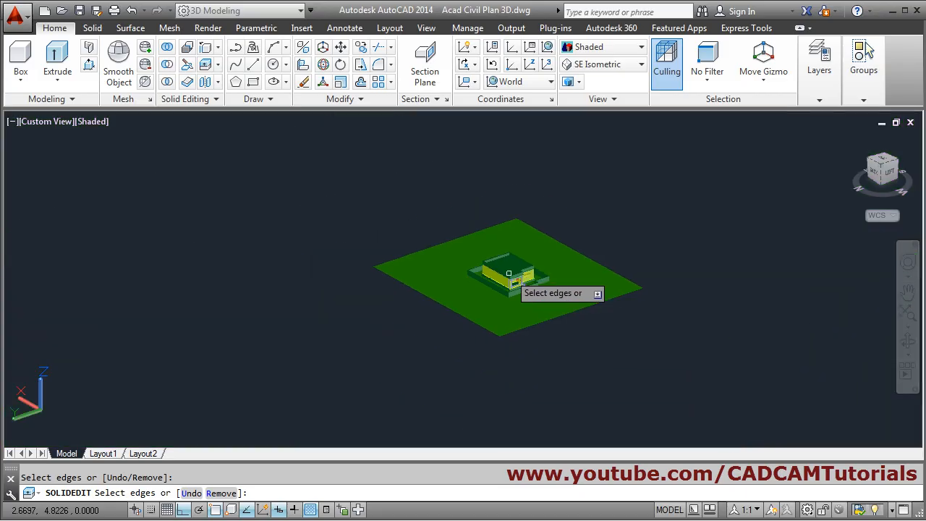
key("Return")
left_click(315, 206)
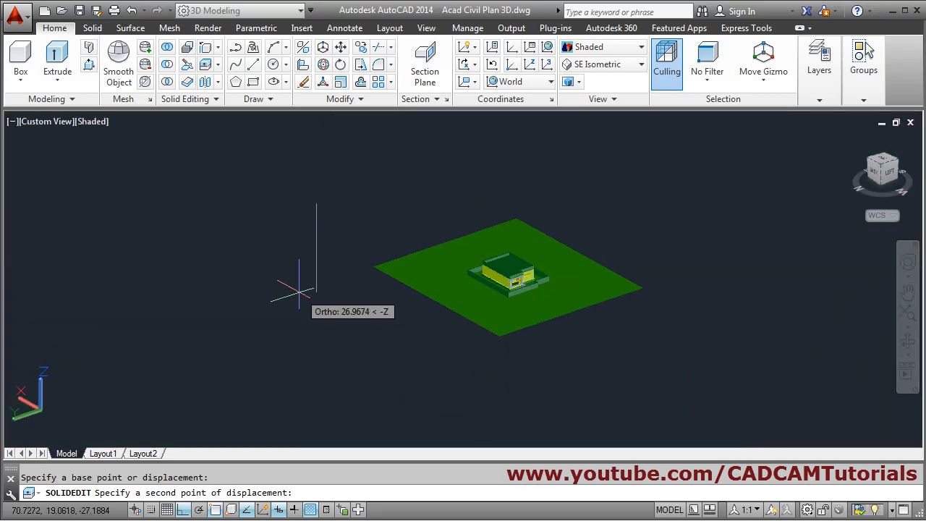
type(".5")
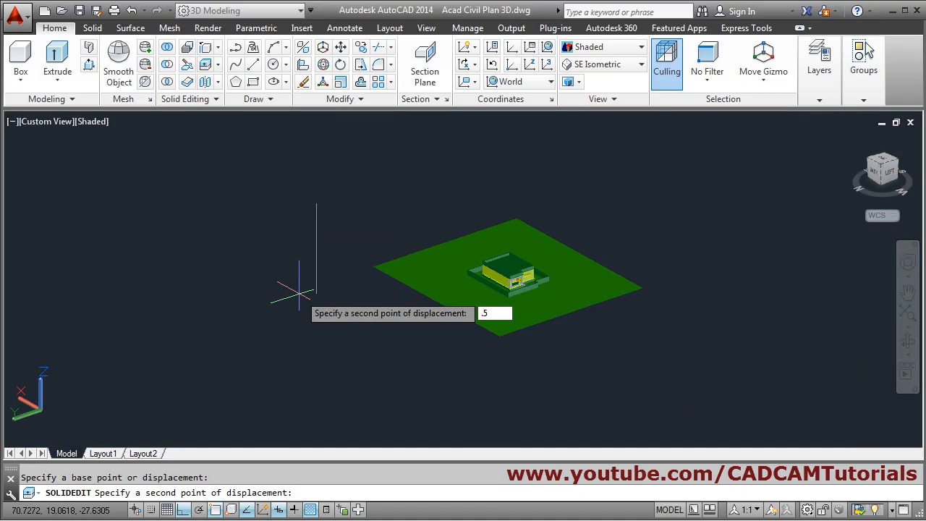
key("Return")
Copy the long side wall's top edge 2.5 units straight down and exit edge editing.
left_click(356, 334)
scroll(434, 290, "up", 8)
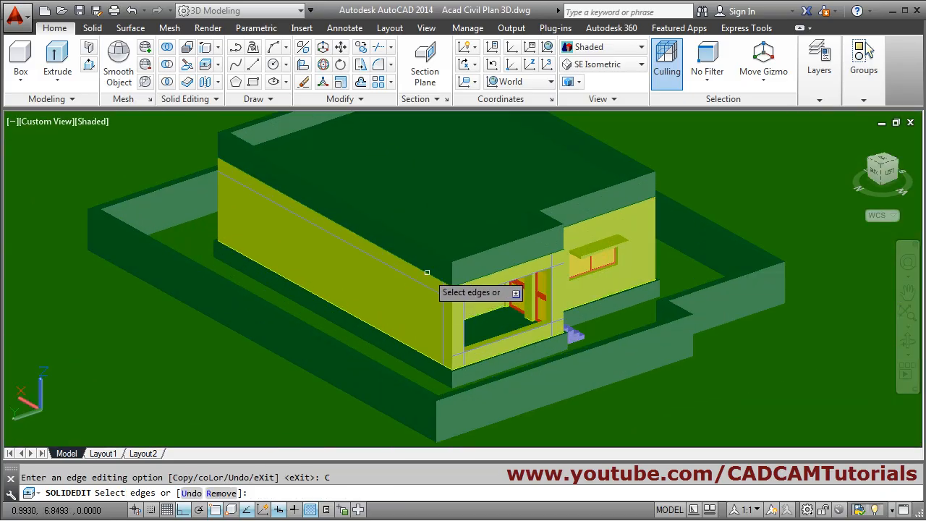
scroll(458, 224, "down", 6)
scroll(458, 225, "down", 3)
key("Return")
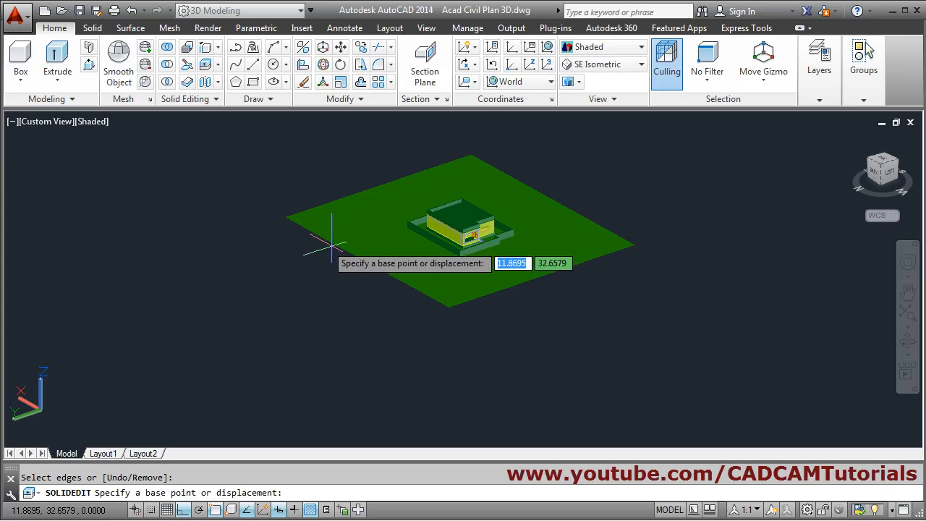
left_click(208, 164)
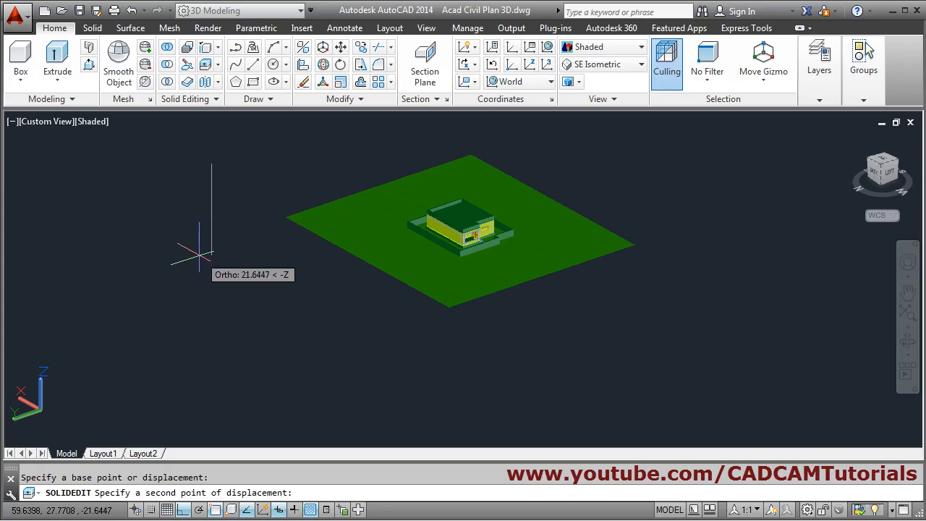
type("2.5")
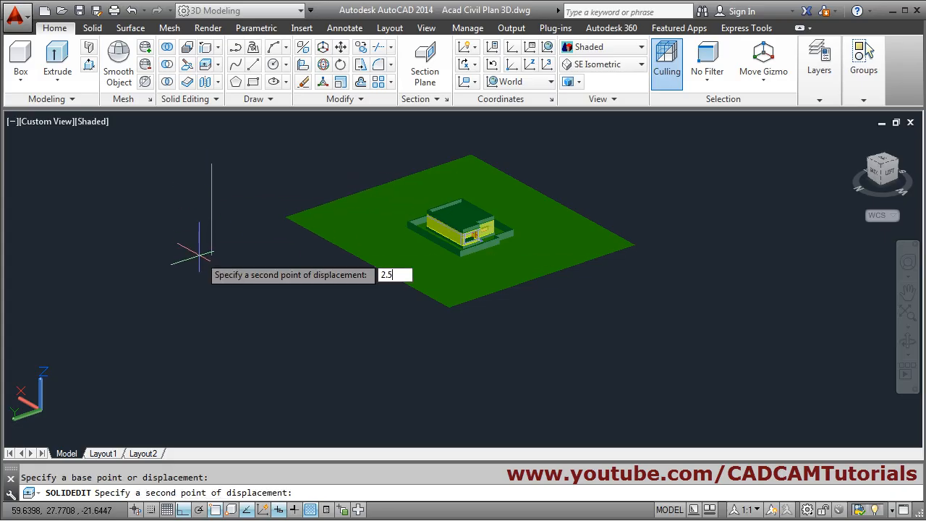
key("Return")
left_click(241, 338)
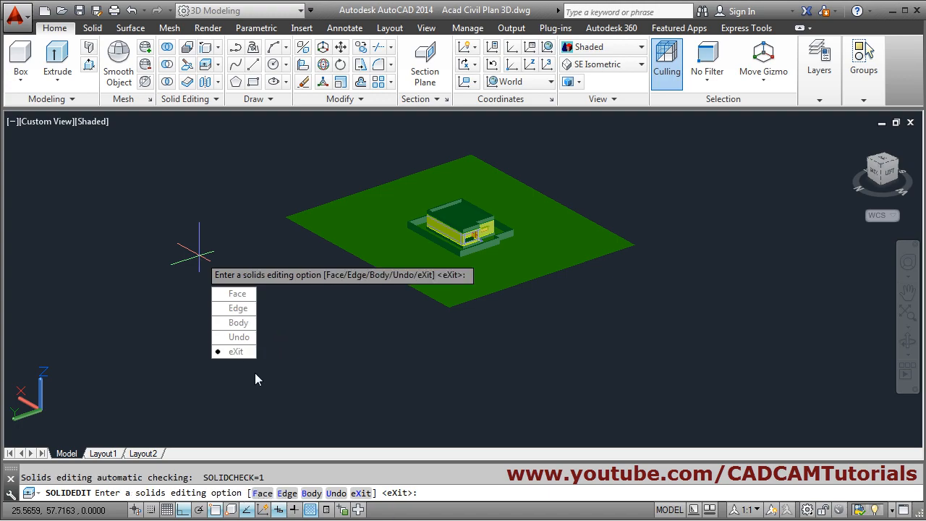
left_click(240, 352)
key("Escape")
Turn off the Slab layer to expose the house interior.
scroll(445, 233, "up", 10)
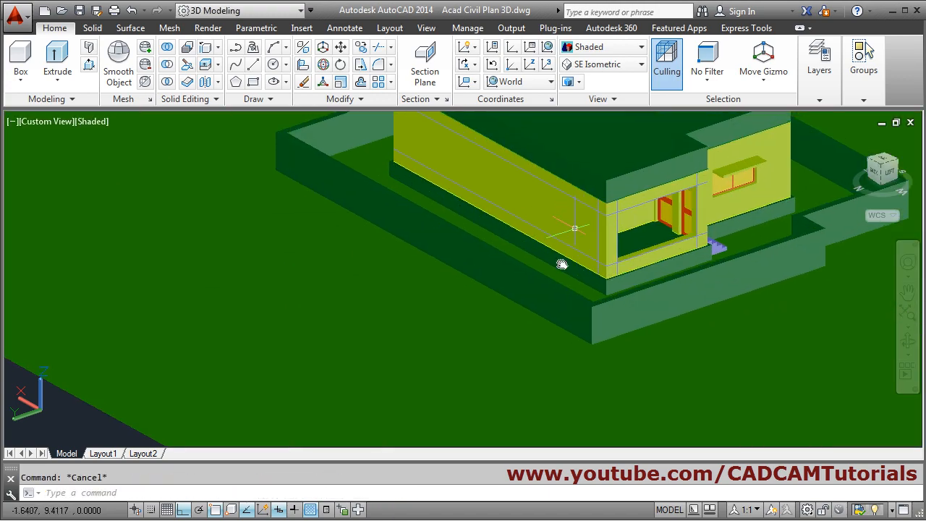
scroll(514, 339, "up", 2)
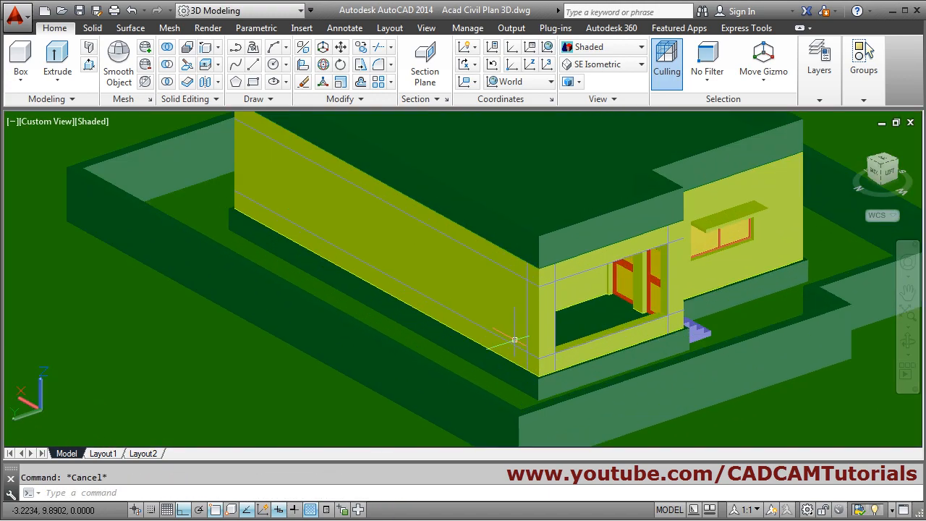
middle_click_drag(657, 318, 517, 302, "shift")
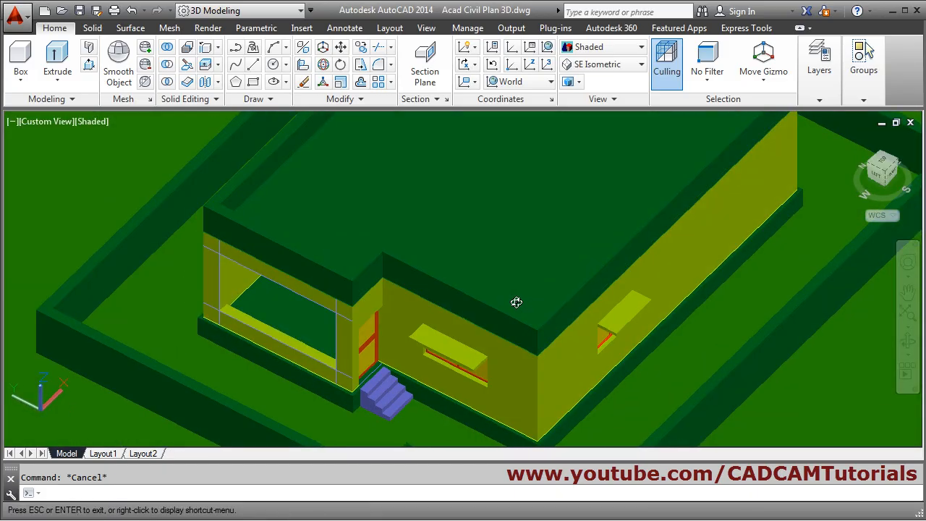
left_click(823, 94)
left_click(836, 150)
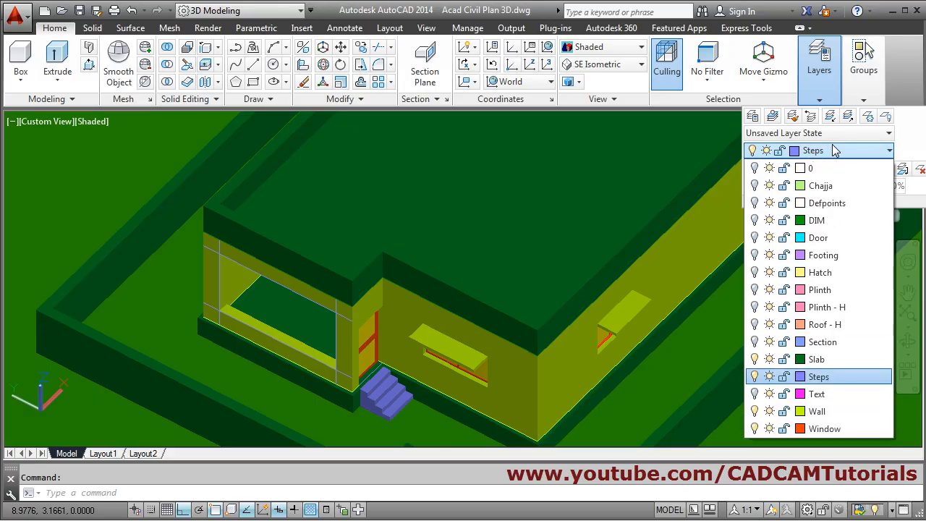
left_click(754, 359)
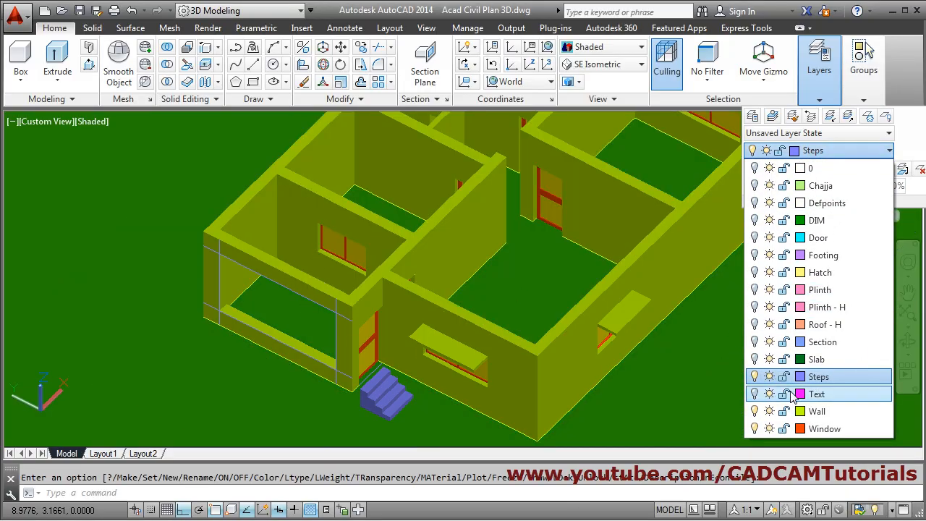
key("Escape")
Create a new layer named Ground and set its colour to index 92.
scroll(890, 197, "down", 6)
middle_click_drag(618, 273, 297, 326)
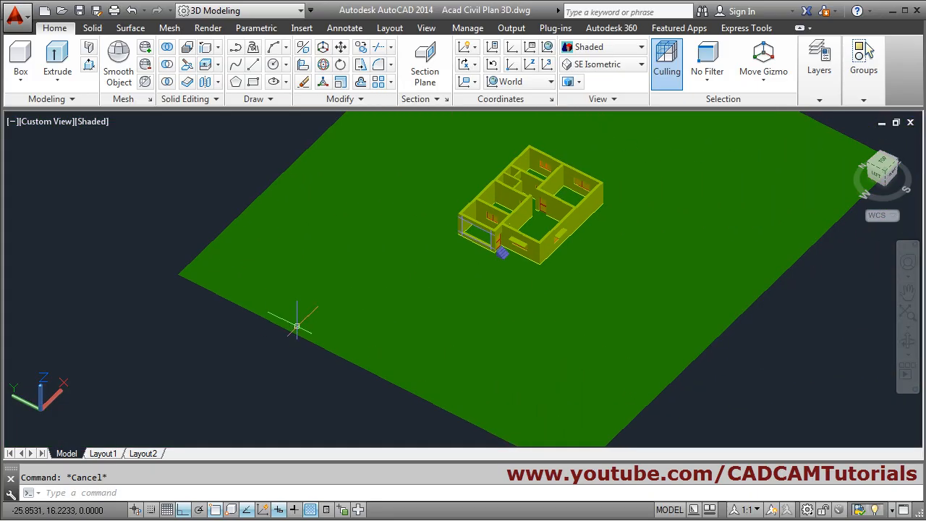
middle_click_drag(374, 282, 267, 341)
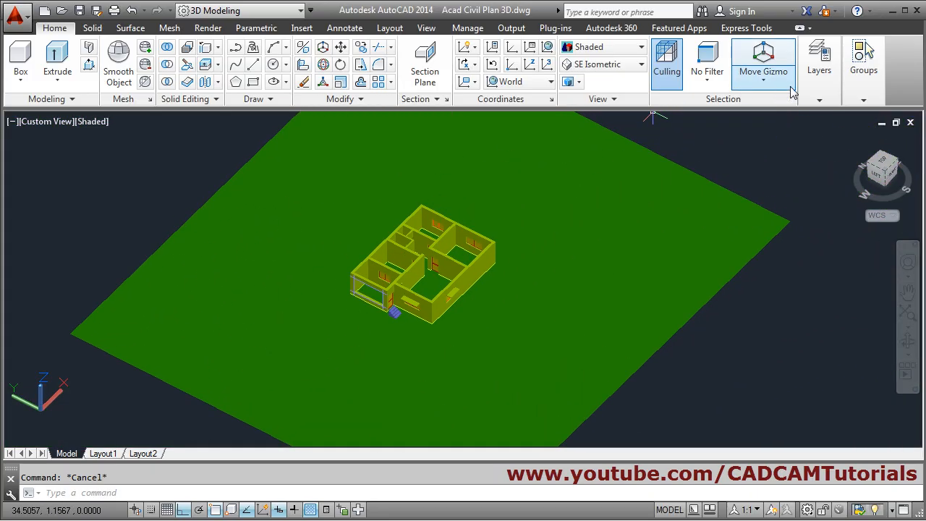
left_click(816, 92)
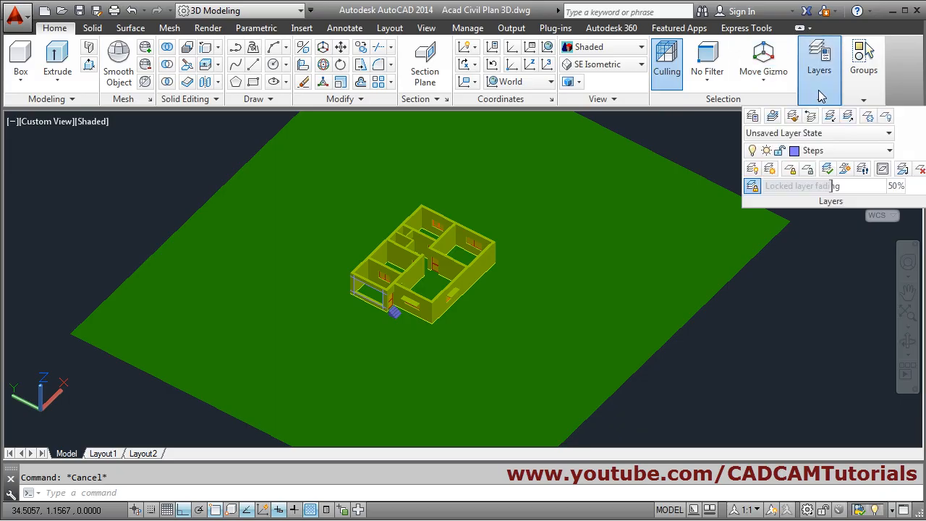
left_click(753, 118)
left_click(243, 158)
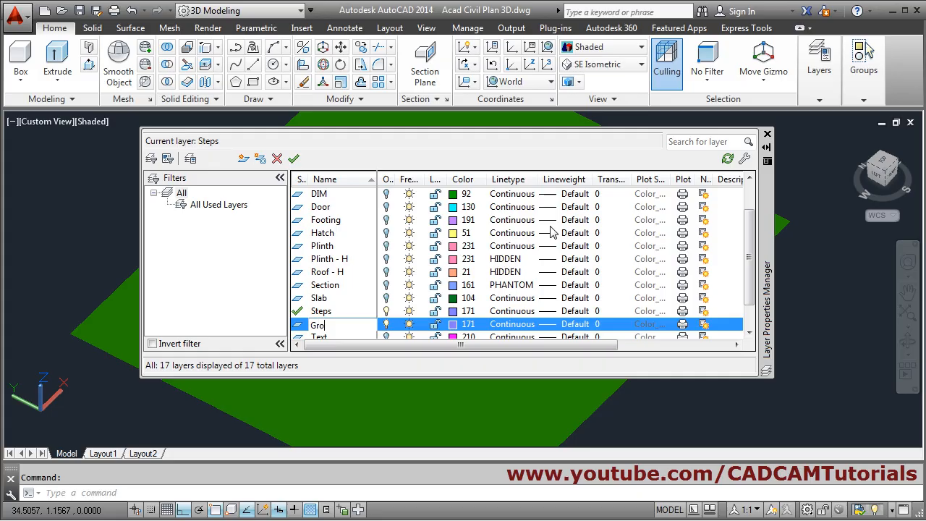
left_click(461, 327)
left_click(424, 232)
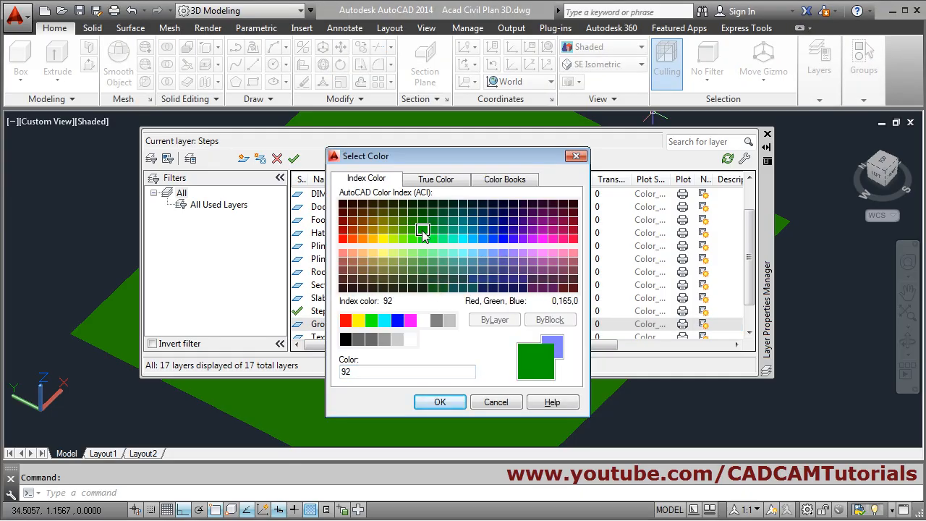
left_click(440, 402)
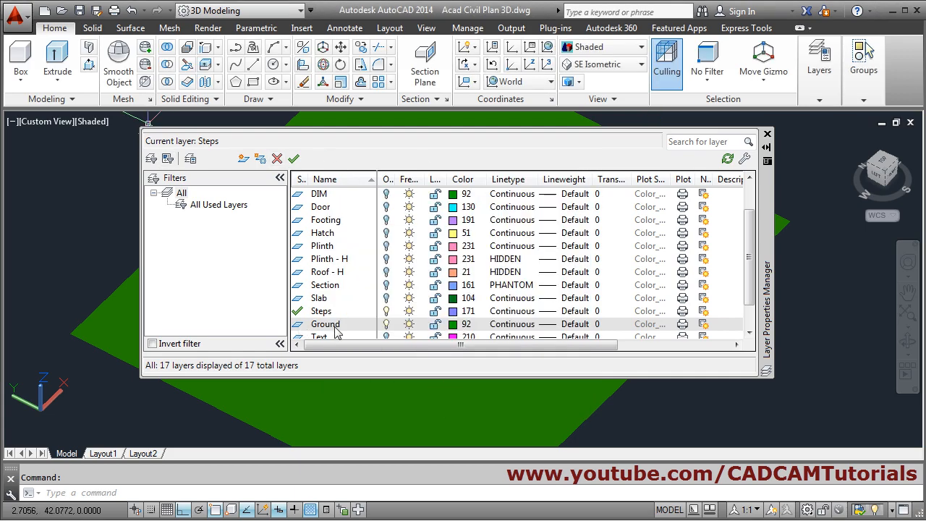
Turn off the Ground layer and close the layer properties.
left_click(386, 326)
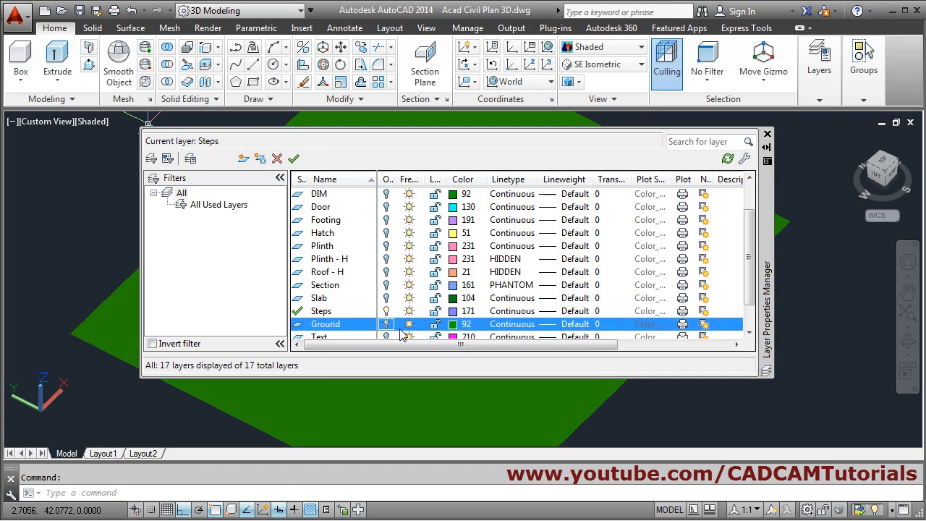
left_click(811, 307)
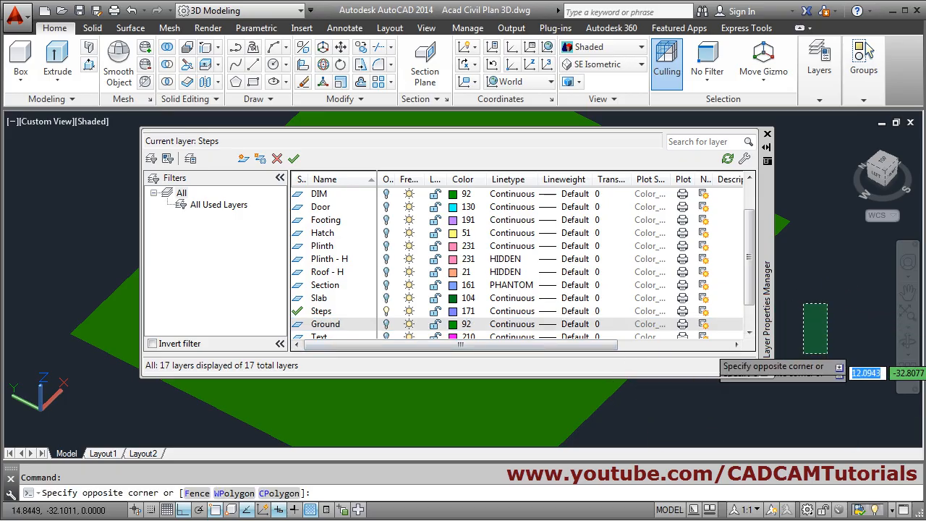
left_click(768, 135)
Move the large green ground plane around the house onto the Ground layer and dismiss the notice.
left_click(620, 306)
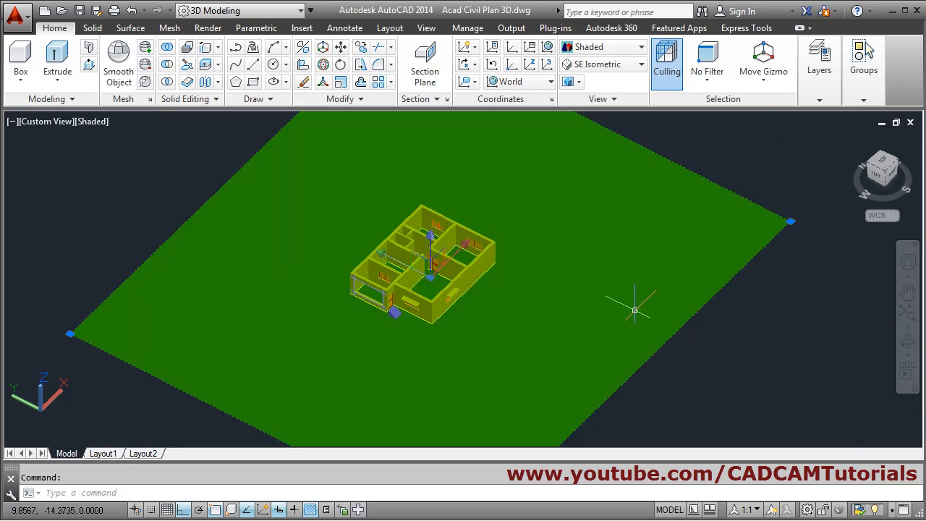
left_click(819, 99)
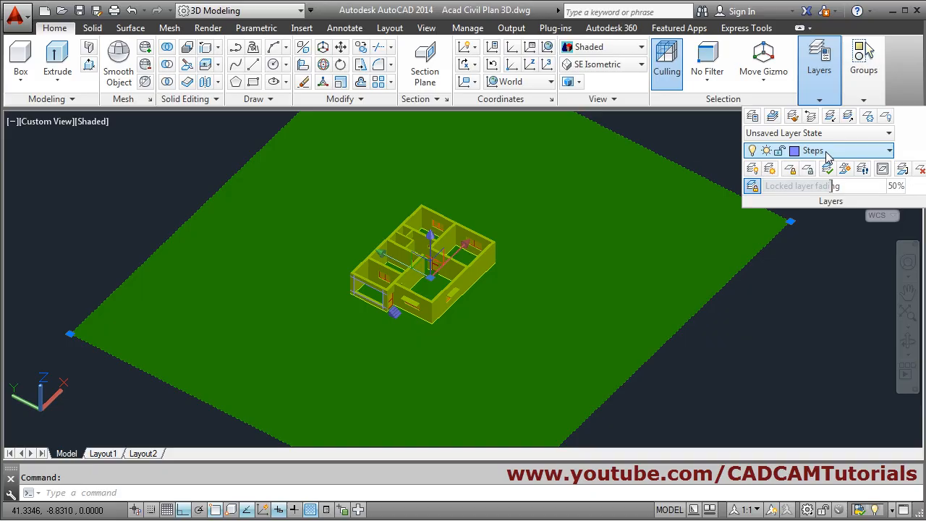
left_click(825, 151)
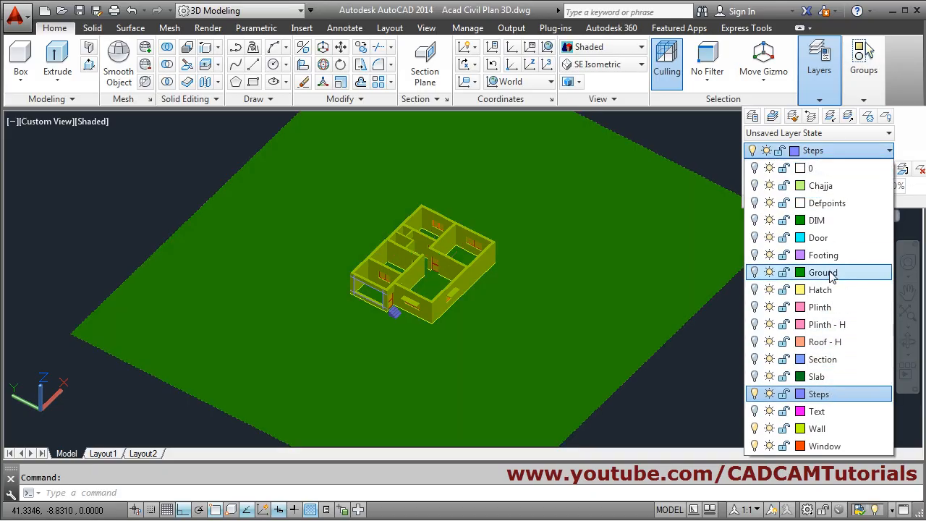
left_click(825, 272)
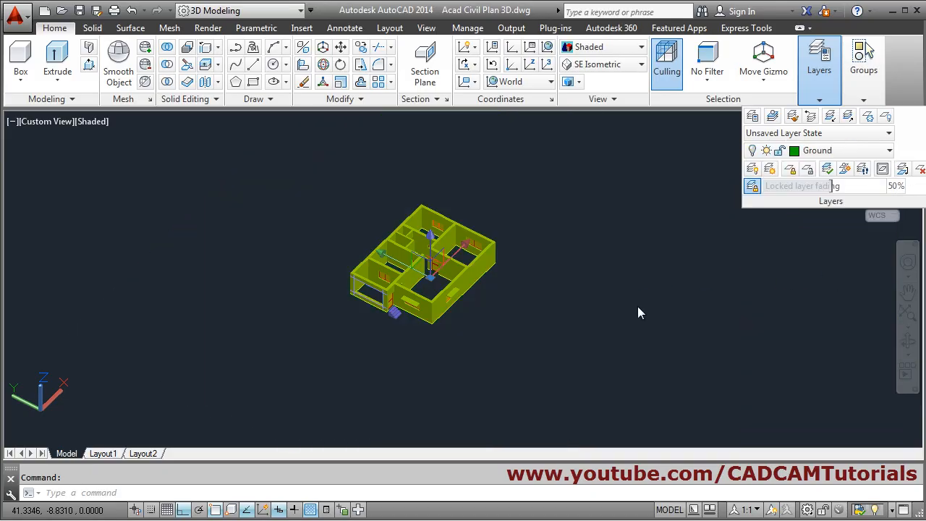
left_click(532, 290)
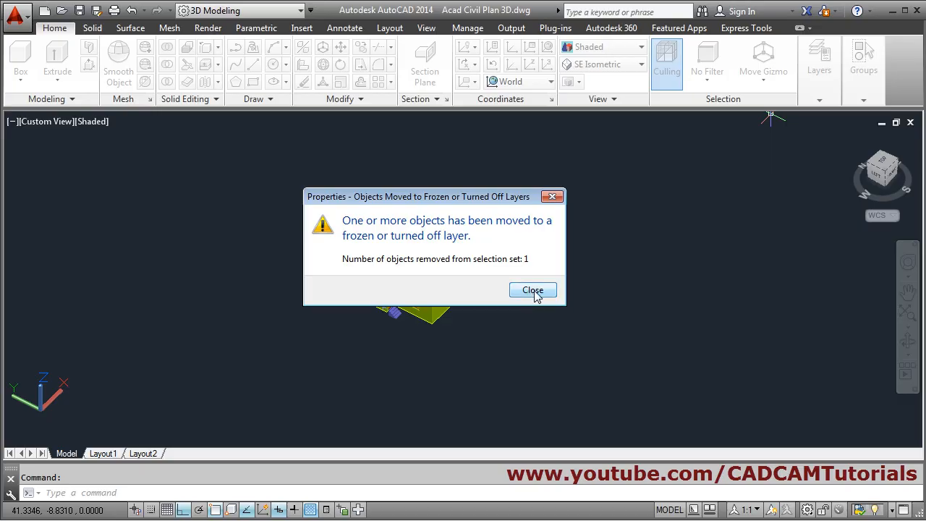
Measure the inner length of the corner room's side wall between its two inside corners.
scroll(370, 316, "up", 3)
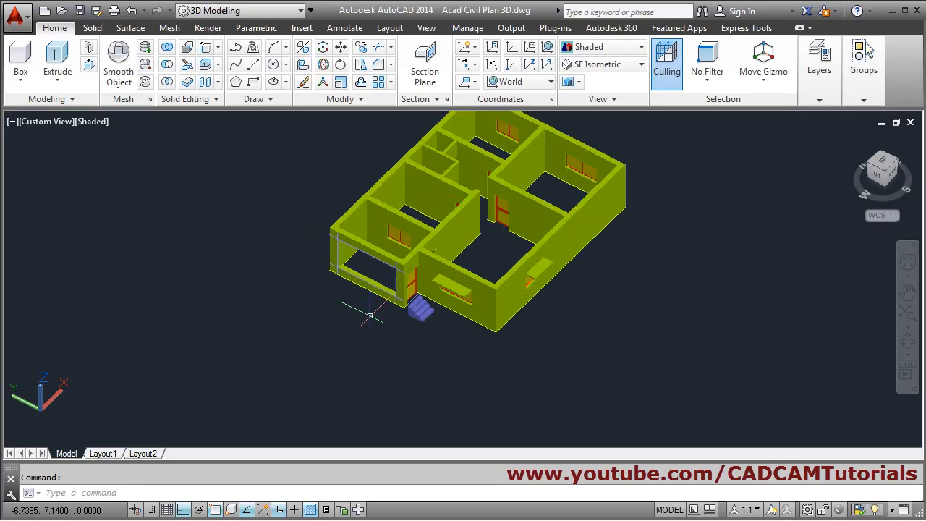
scroll(316, 228, "up", 4)
middle_click_drag(411, 251, 396, 306, "shift")
scroll(386, 238, "up", 4)
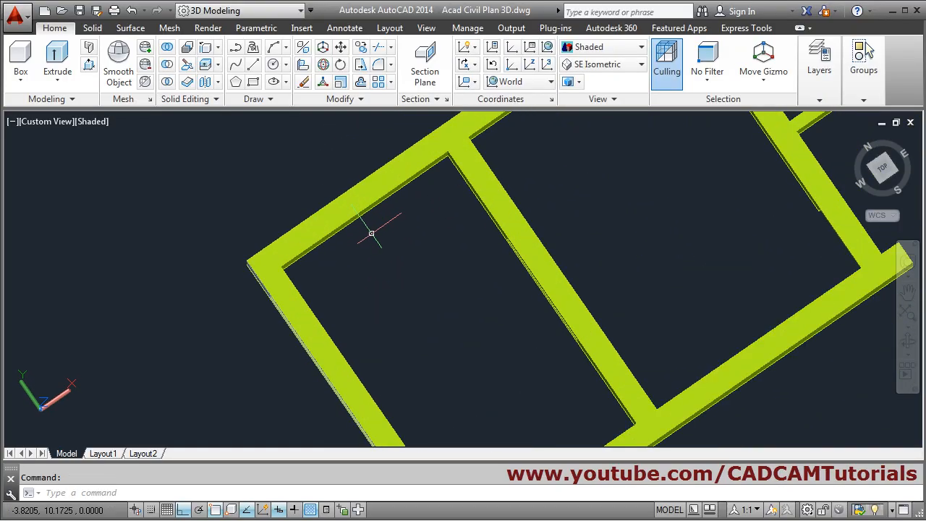
middle_click_drag(335, 228, 316, 289)
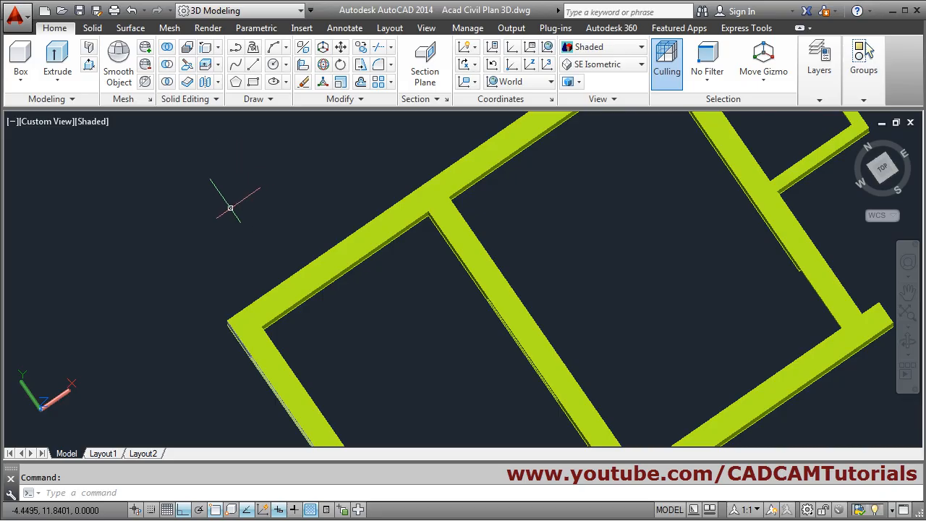
type("di")
key("Return")
scroll(301, 328, "up", 2)
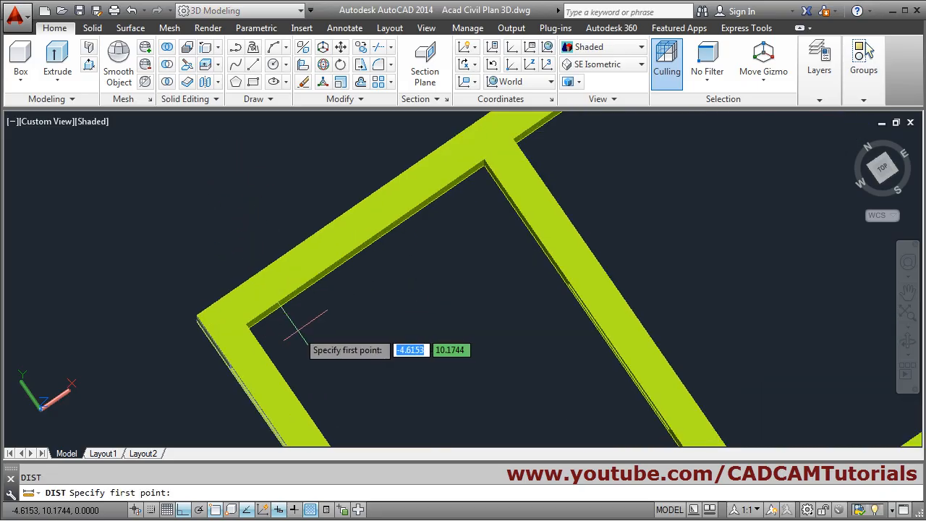
left_click(246, 323)
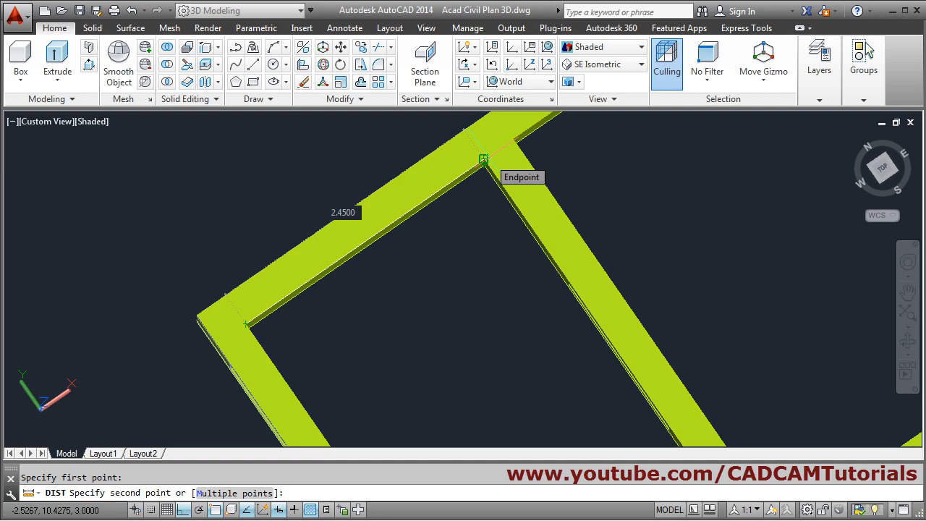
key("Escape")
Copy the vertical corner edge at the front of the long side wall 2 units along that wall and exit edge editing.
scroll(506, 210, "down", 5)
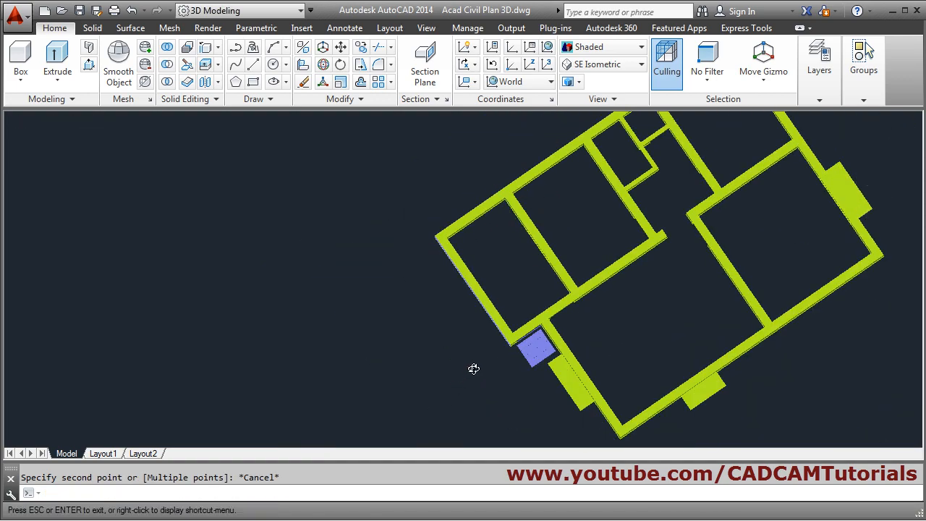
middle_click_drag(473, 368, 593, 318, "shift")
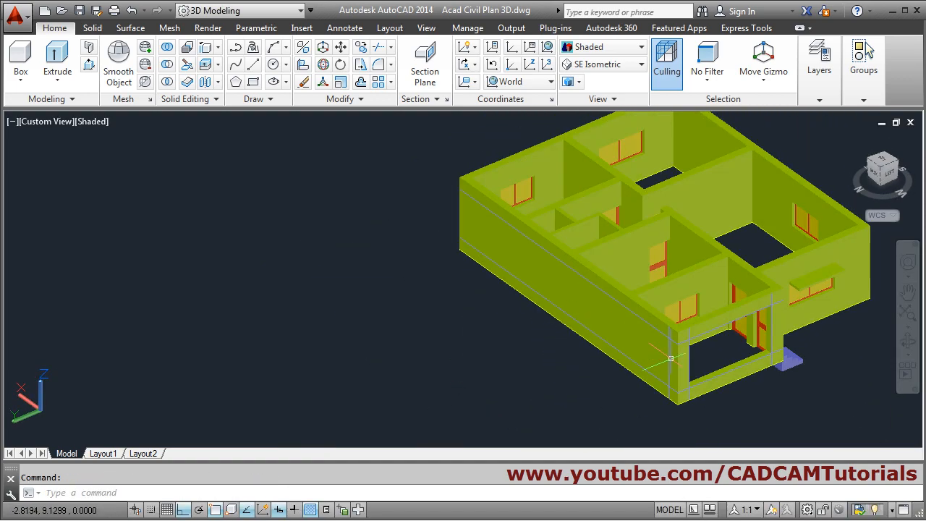
scroll(668, 358, "up", 2)
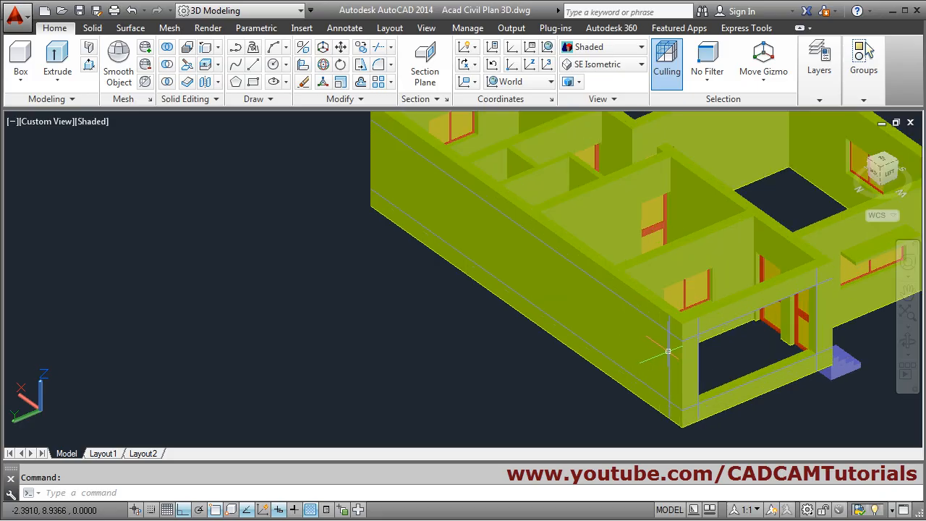
scroll(684, 379, "up", 2)
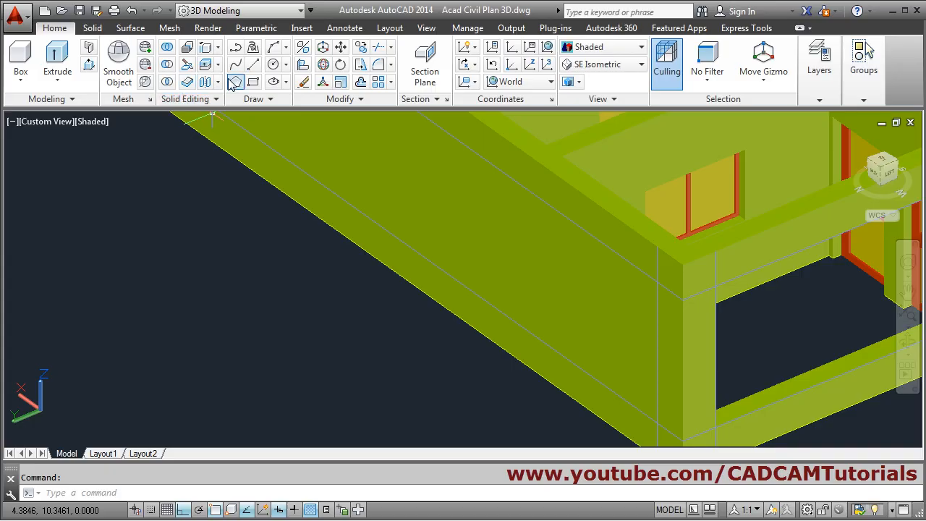
left_click(206, 48)
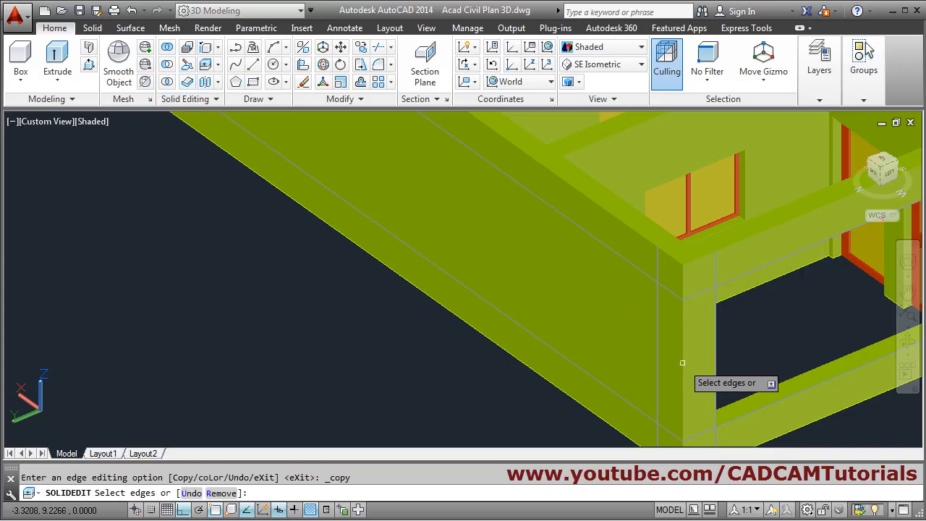
left_click(681, 364)
key("Return")
left_click(494, 422)
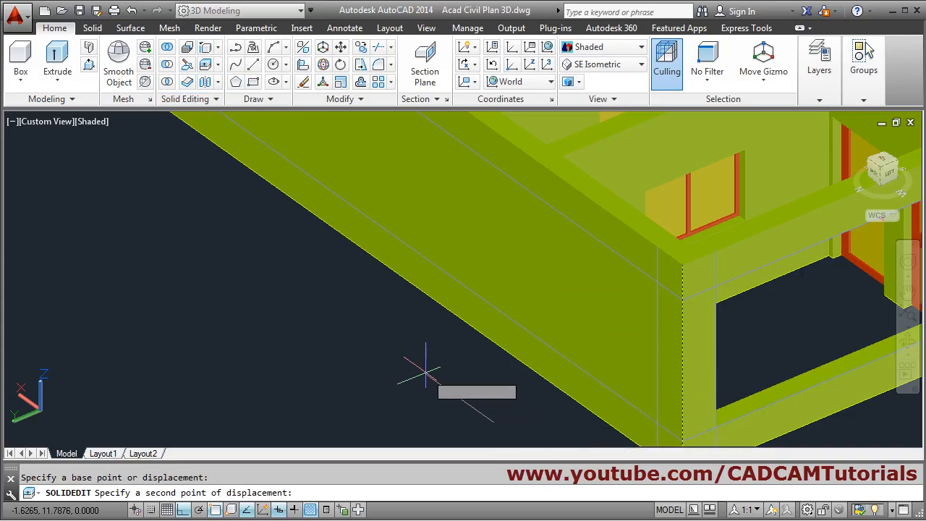
type("2")
key("Return")
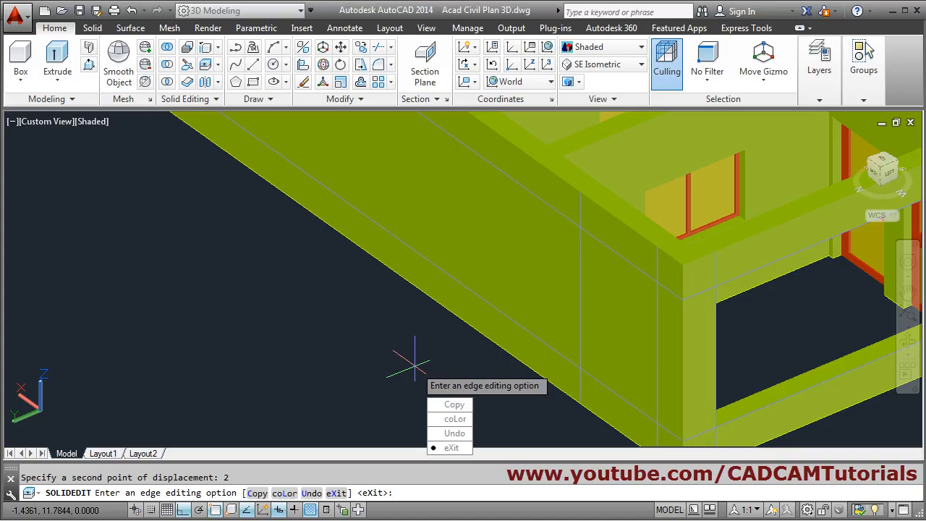
key("Escape")
key("Escape")
Presspull the rectangle bounded by the copied edges inward through the long side wall to cut an opening beside the corner.
scroll(347, 250, "down", 4)
scroll(521, 199, "up", 4)
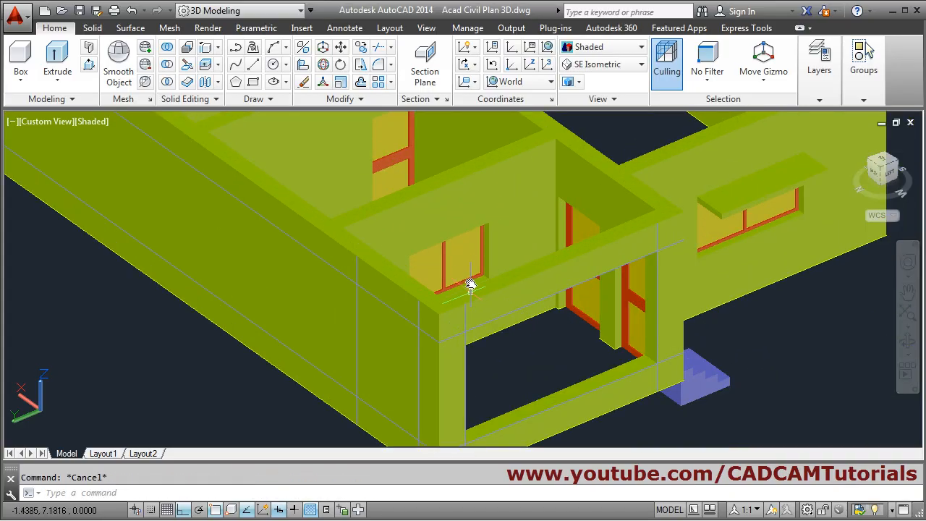
middle_click_drag(470, 284, 458, 244)
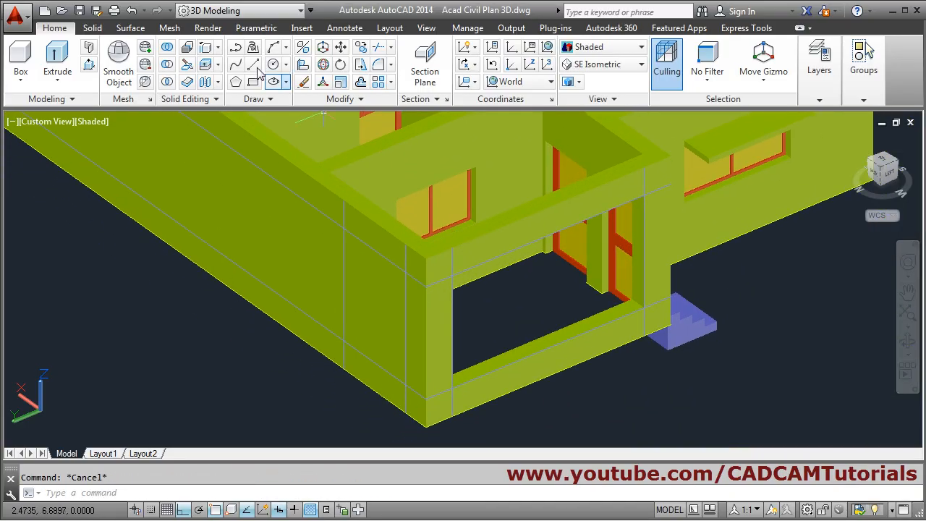
left_click(89, 65)
left_click(375, 276)
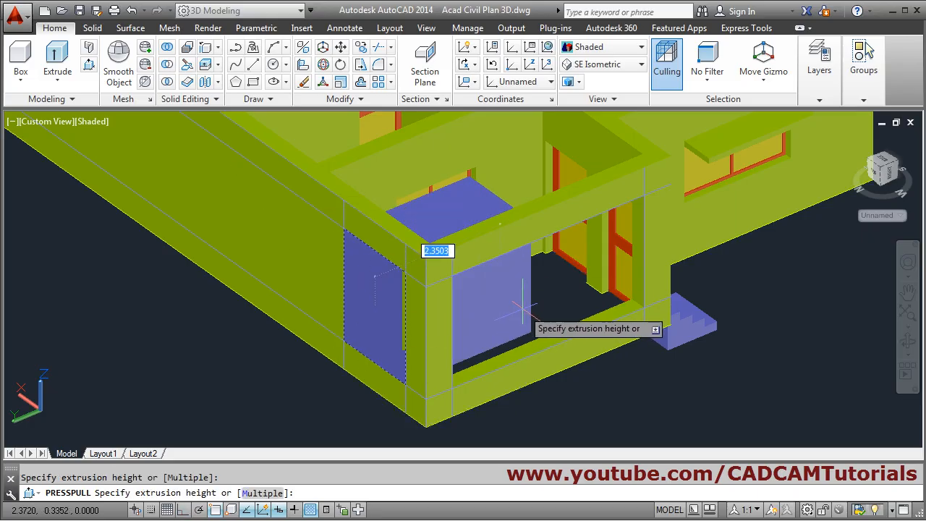
left_click(522, 307)
key("Return")
key("Escape")
Switch the model's visual style to 2D Wireframe.
scroll(533, 325, "down", 3)
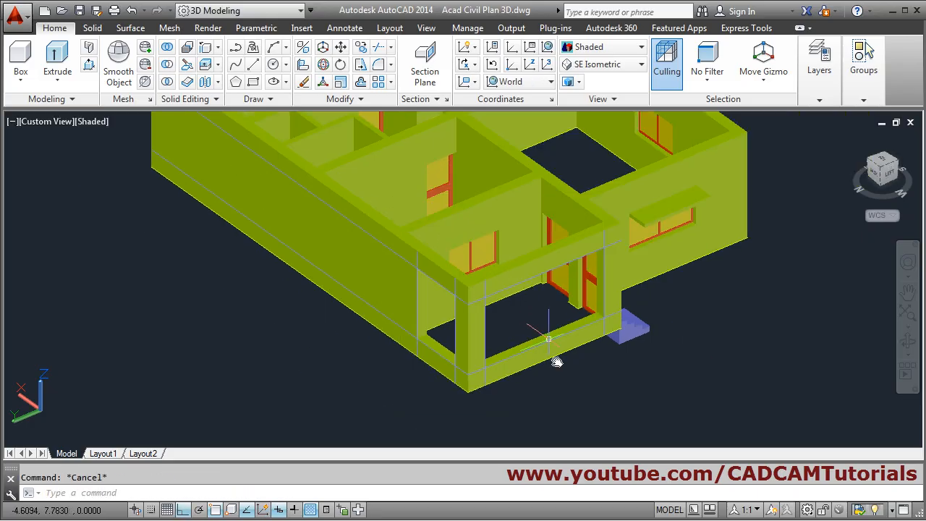
middle_click_drag(549, 338, 564, 379)
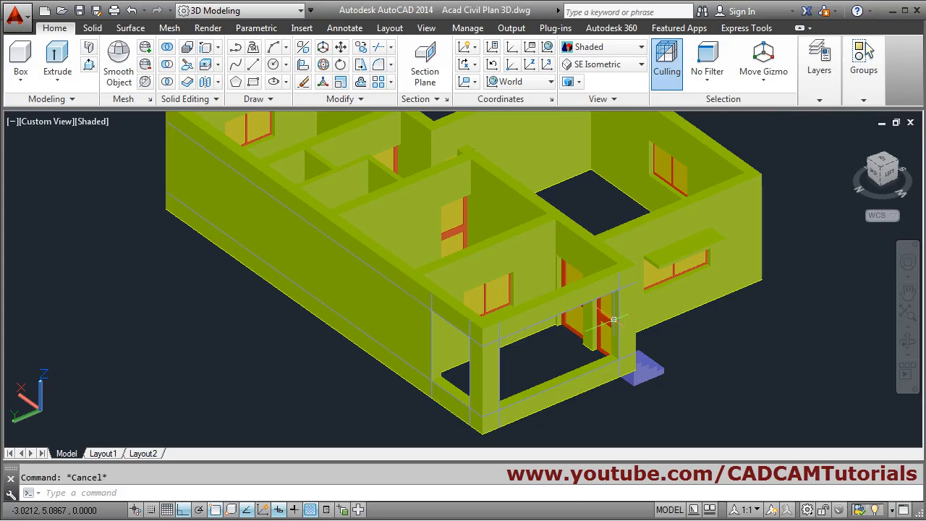
scroll(503, 390, "up", 3)
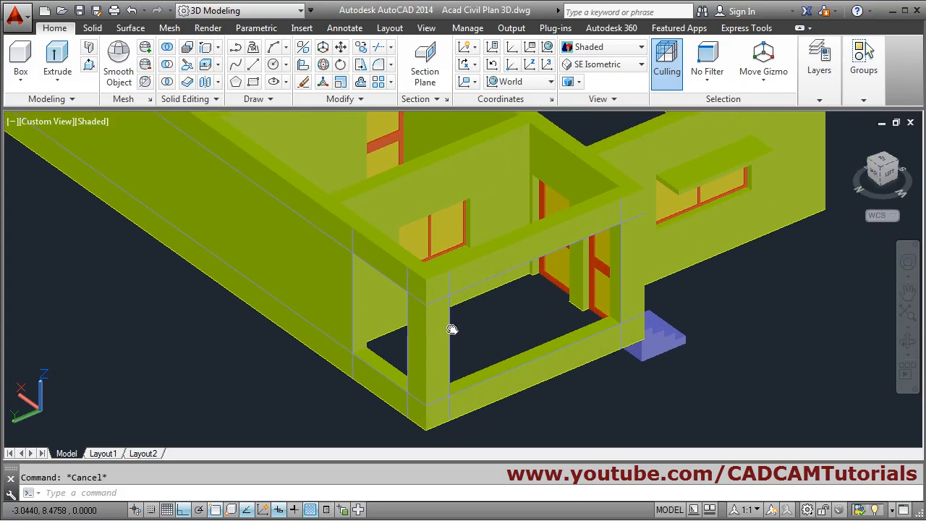
mouse_move(884, 89)
left_click(602, 51)
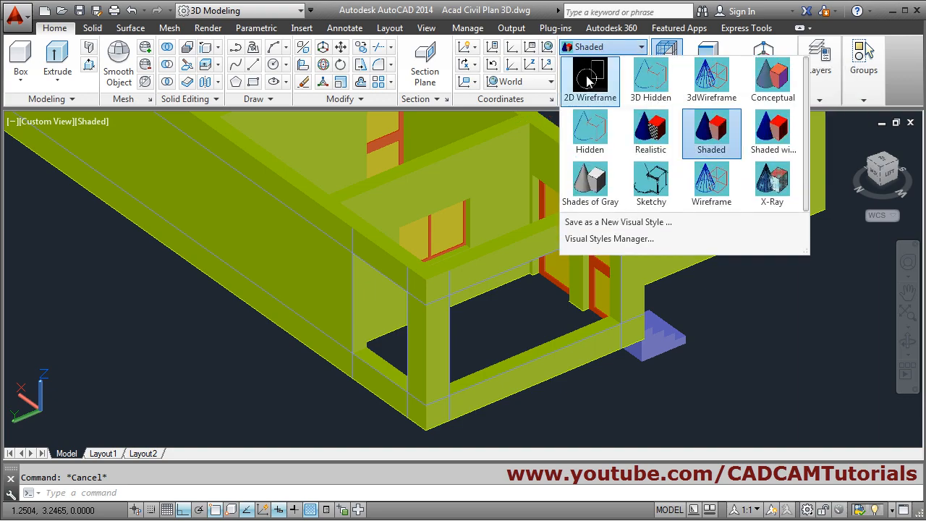
left_click(595, 76)
Erase the horizontal and vertical guide lines left on the outer walls around the two corner room openings.
scroll(480, 412, "up", 3)
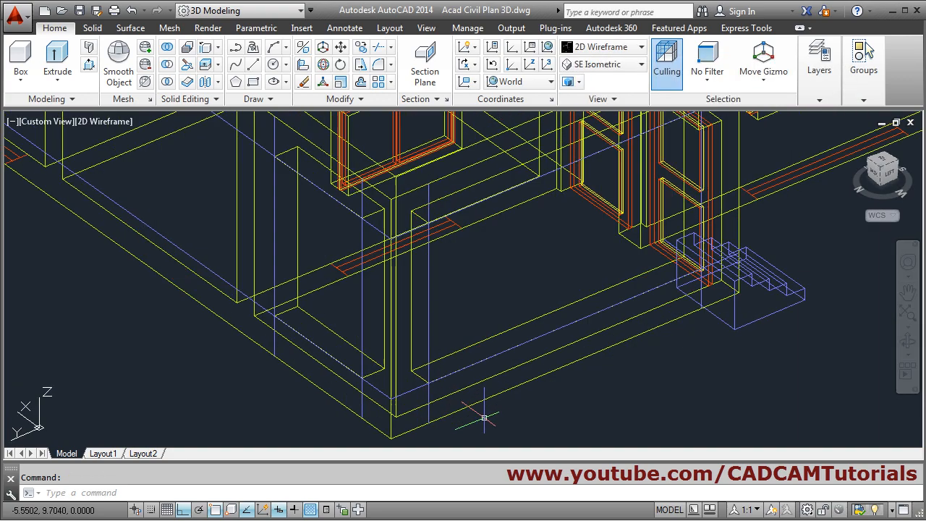
scroll(399, 387, "down", 1)
scroll(414, 397, "up", 2)
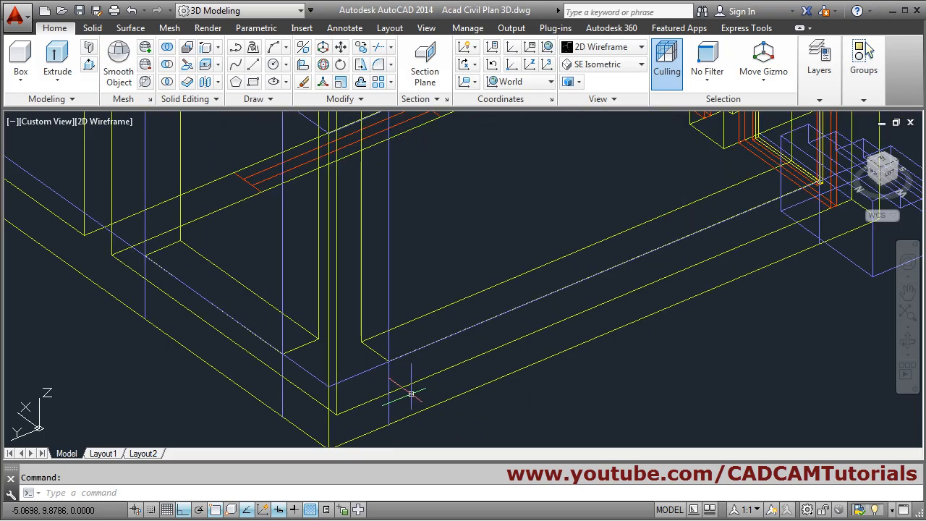
left_click(302, 84)
left_click(388, 374)
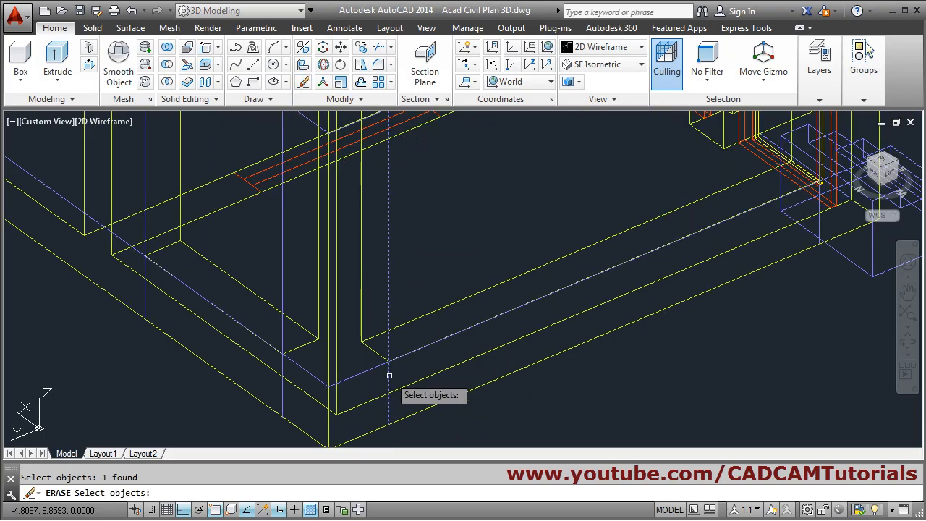
left_click(376, 365)
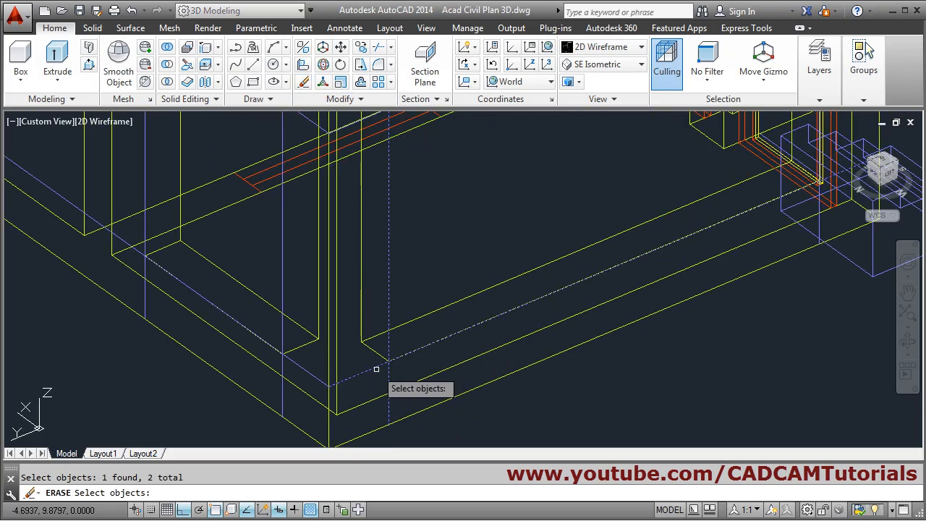
left_click(297, 363)
left_click(148, 319)
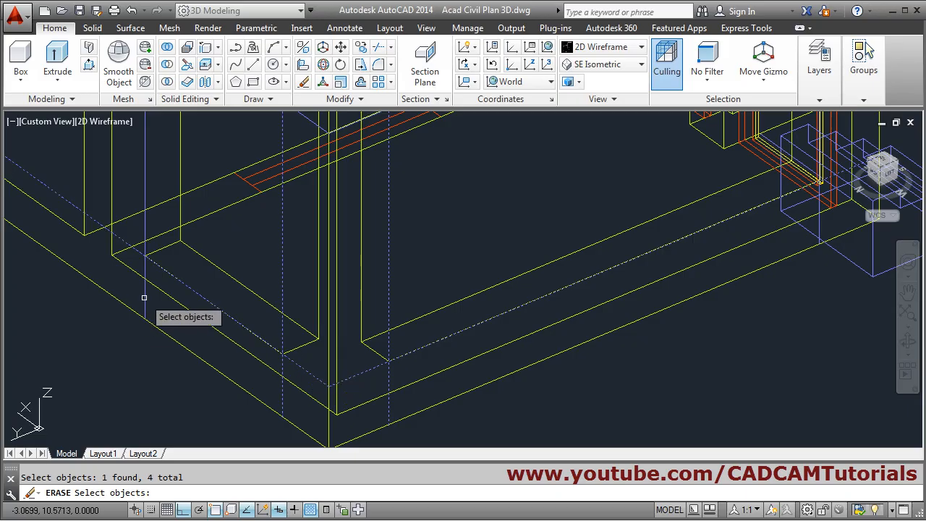
left_click(187, 297)
scroll(294, 268, "down", 2)
scroll(294, 267, "up", 3)
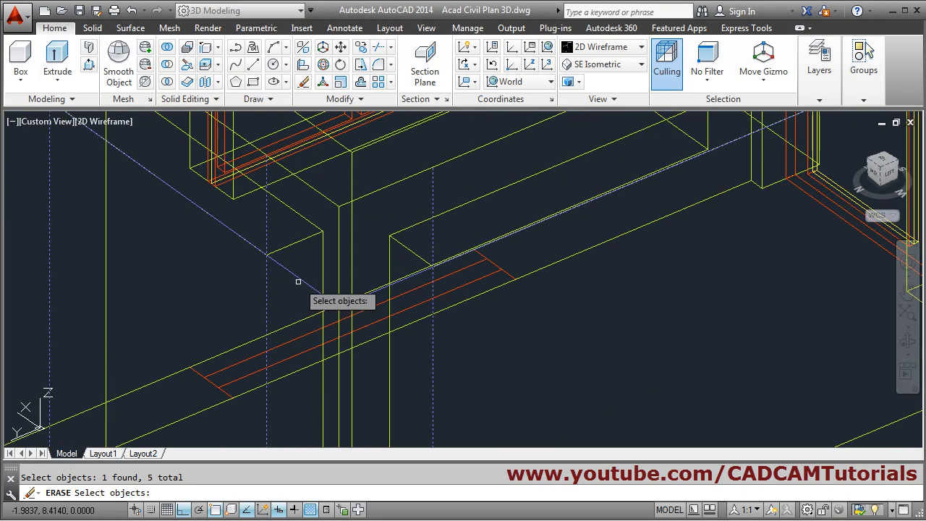
left_click(296, 275)
scroll(402, 271, "down", 1)
scroll(442, 304, "down", 1)
scroll(549, 238, "up", 1)
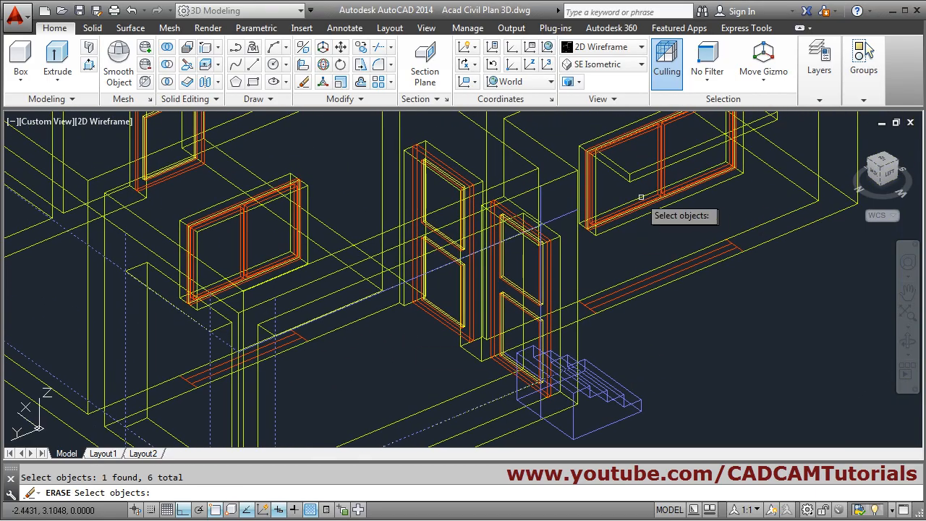
left_click(554, 202)
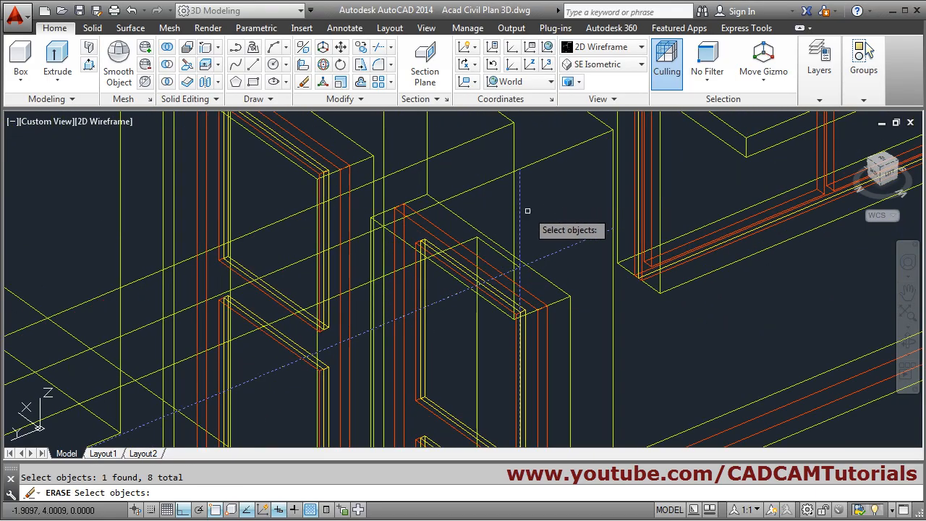
scroll(525, 209, "down", 6)
key("Return")
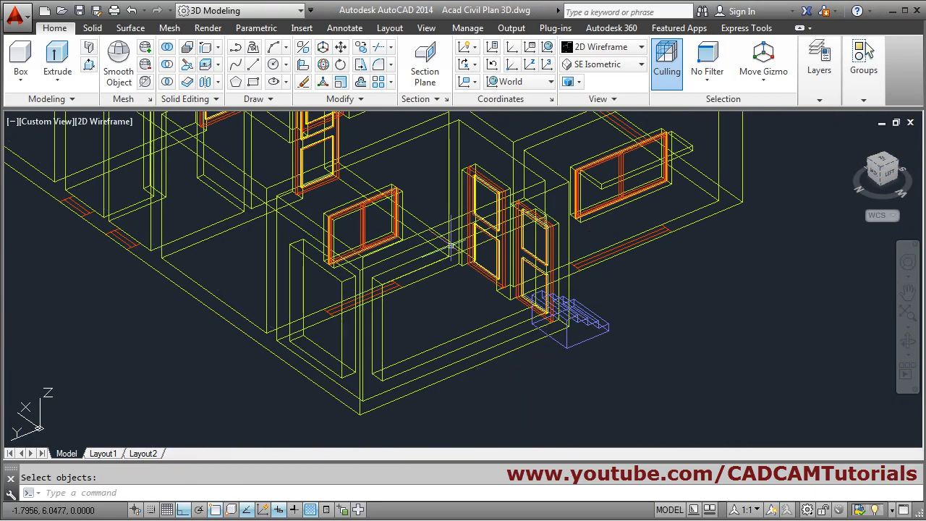
Switch the model's visual style to Shaded.
left_click(608, 47)
left_click(705, 137)
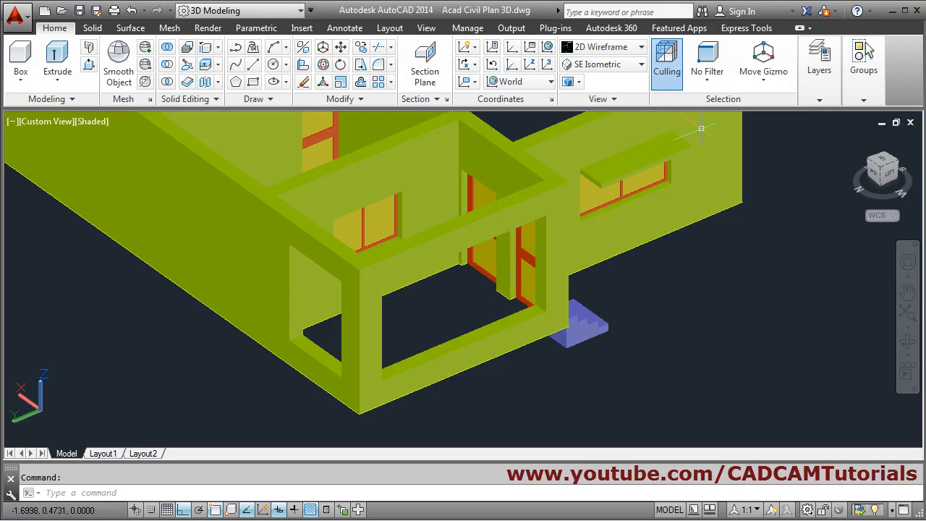
scroll(599, 360, "down", 2)
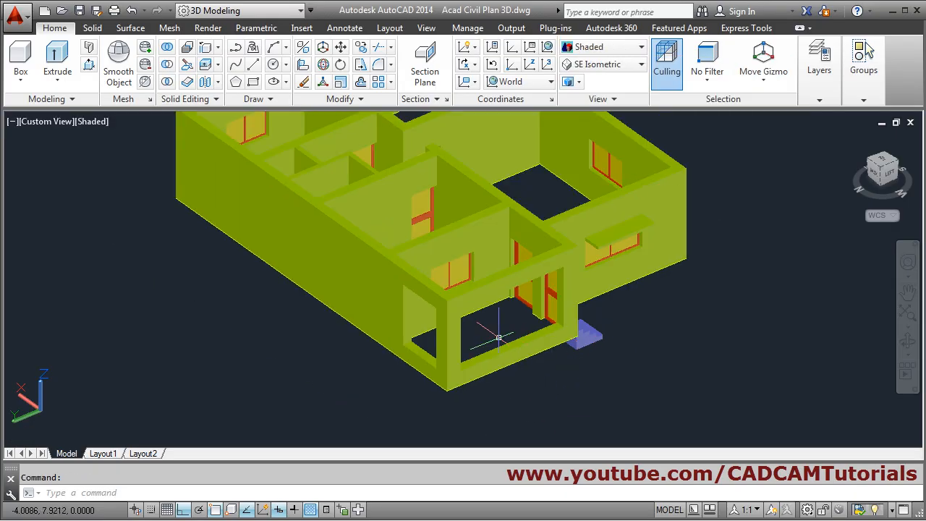
Draw a circle of radius 0.02 on the empty ground in front of the entrance steps.
mouse_move(561, 337)
middle_mouse_down("shift")
mouse_move(455, 321)
mouse_move(487, 347)
mouse_move(552, 341)
middle_mouse_up("shift")
scroll(599, 350, "up", 2)
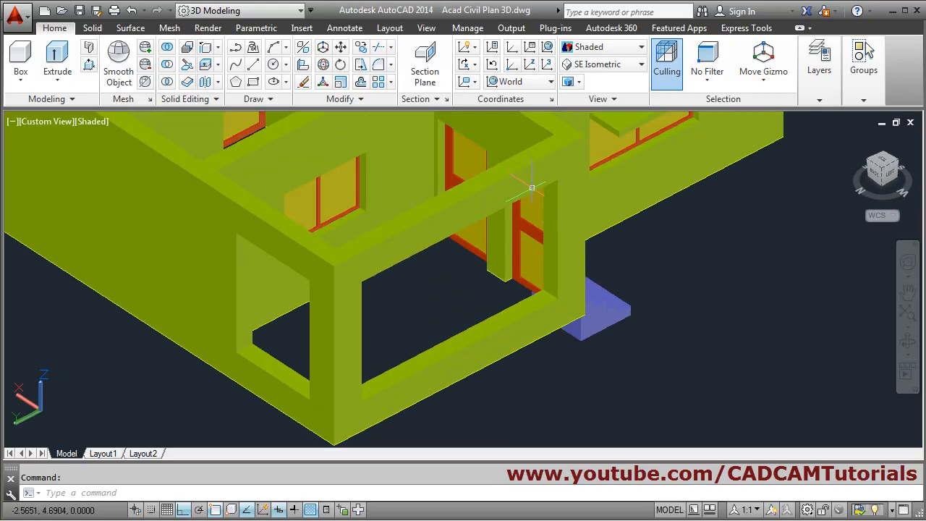
scroll(581, 313, "up", 2)
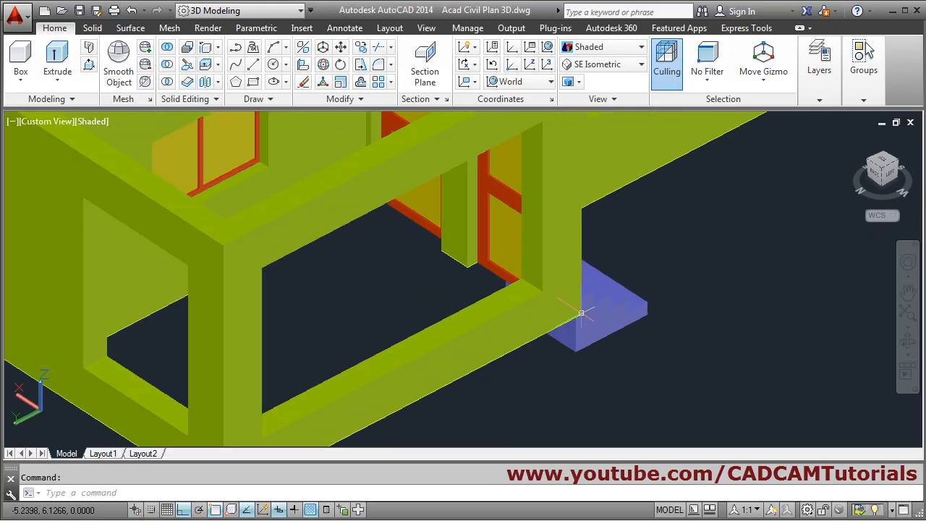
scroll(352, 331, "down", 5)
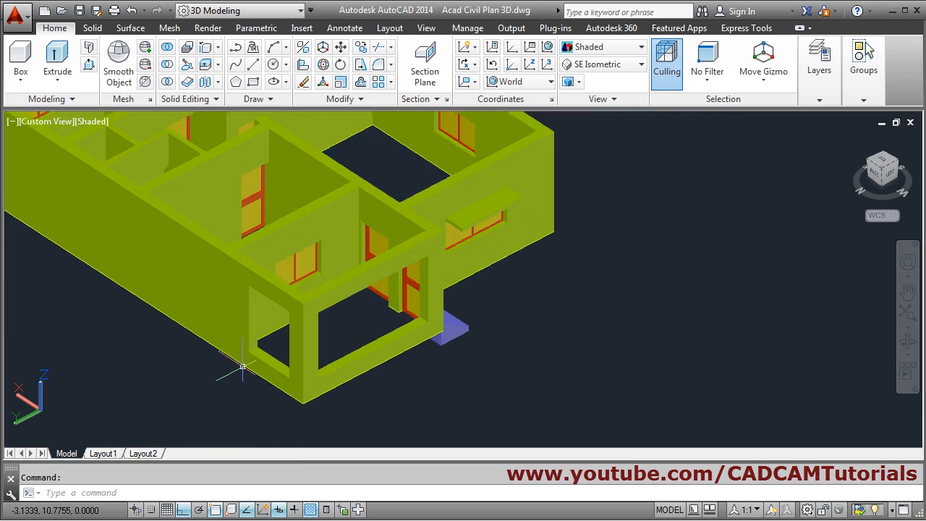
mouse_move(241, 368)
middle_mouse_down("shift")
mouse_move(311, 382)
mouse_move(253, 369)
middle_mouse_up("shift")
scroll(414, 346, "up", 4)
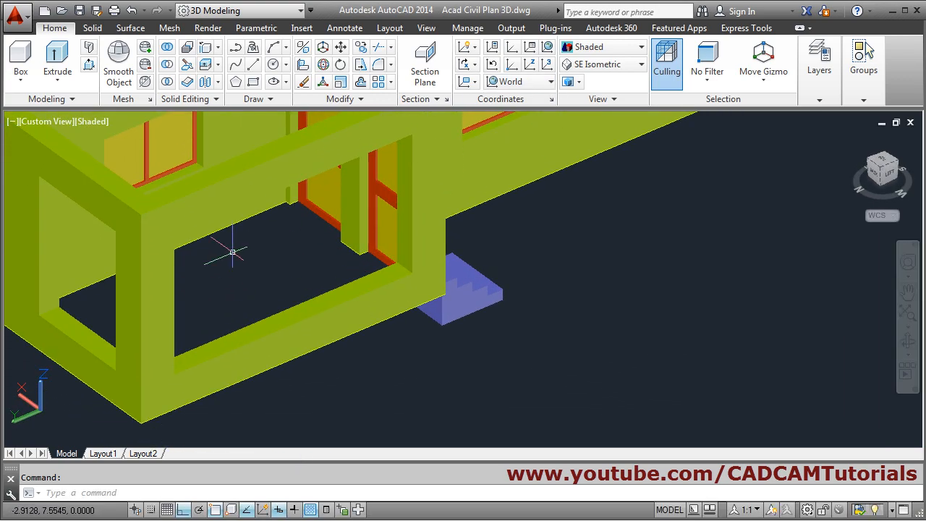
left_click(274, 66)
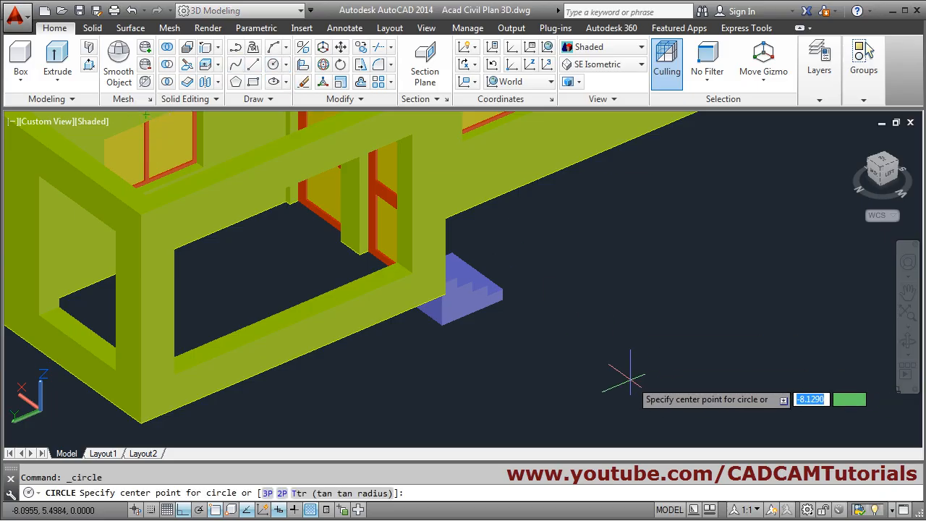
left_click(592, 374)
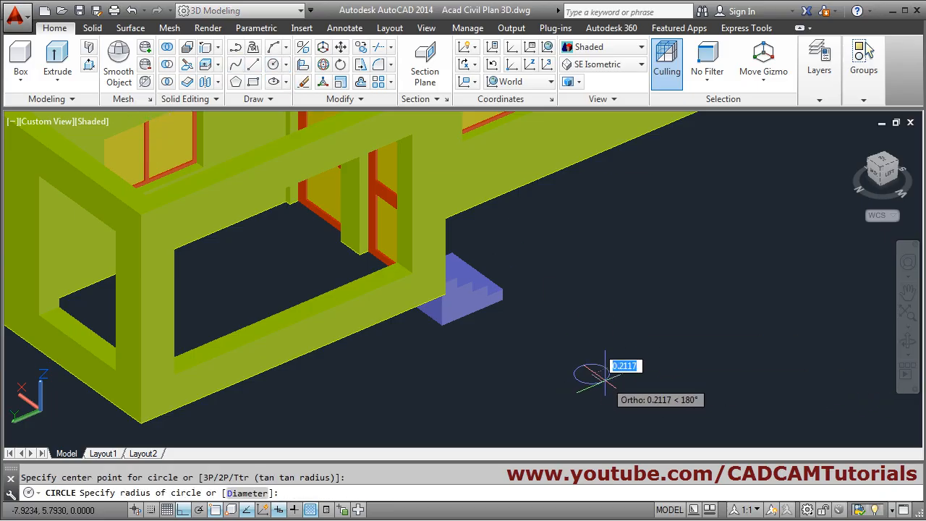
type(".02")
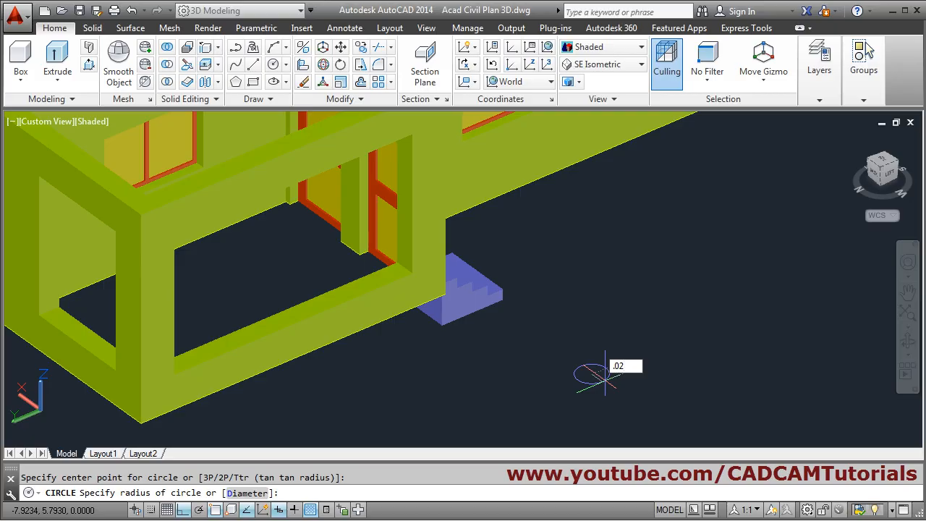
key("Return")
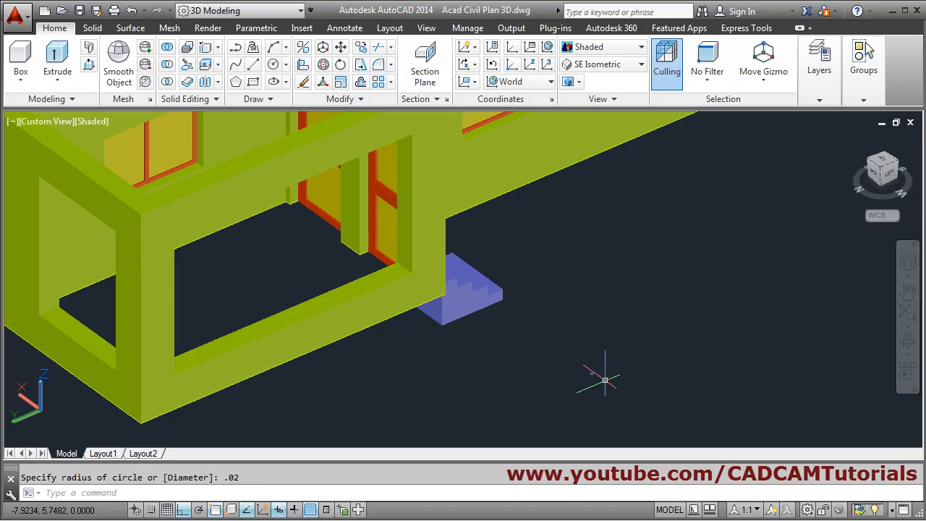
scroll(613, 378, "up", 5)
scroll(619, 383, "down", 3)
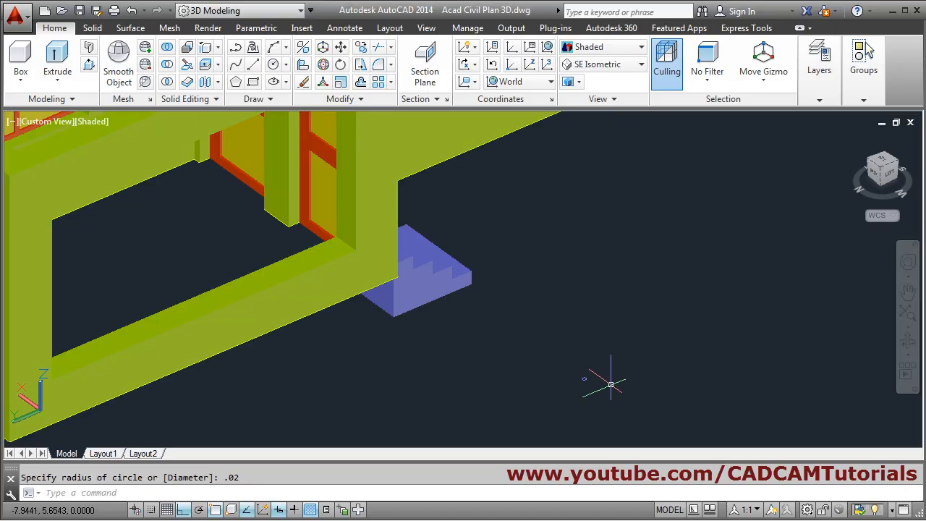
scroll(611, 384, "down", 4)
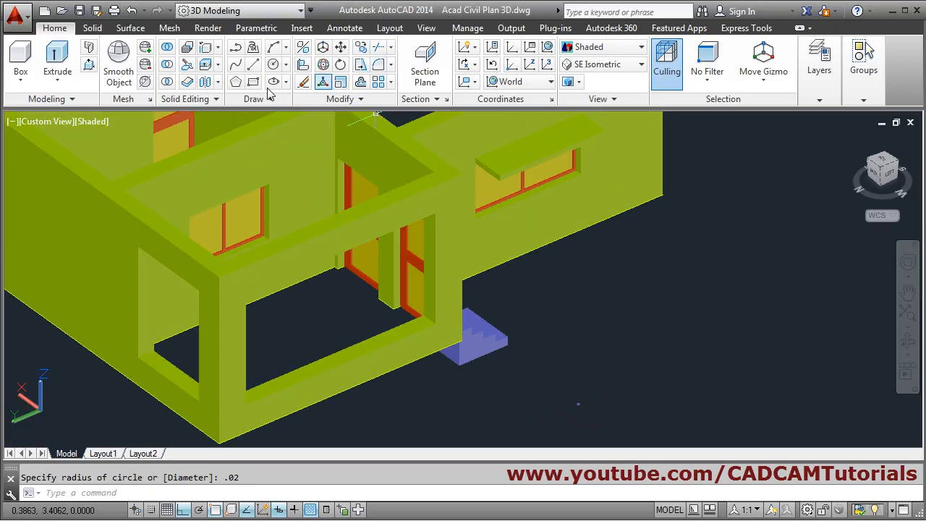
type("dist")
key("Return")
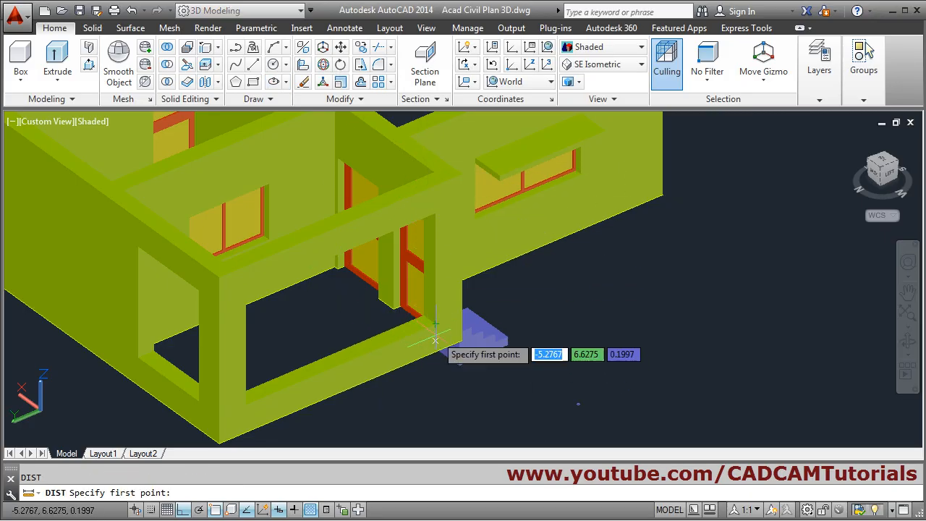
key("Escape")
Presspull the small circle in front of the entrance steps upward by 2 units to form a thin vertical rod.
scroll(588, 403, "up", 3)
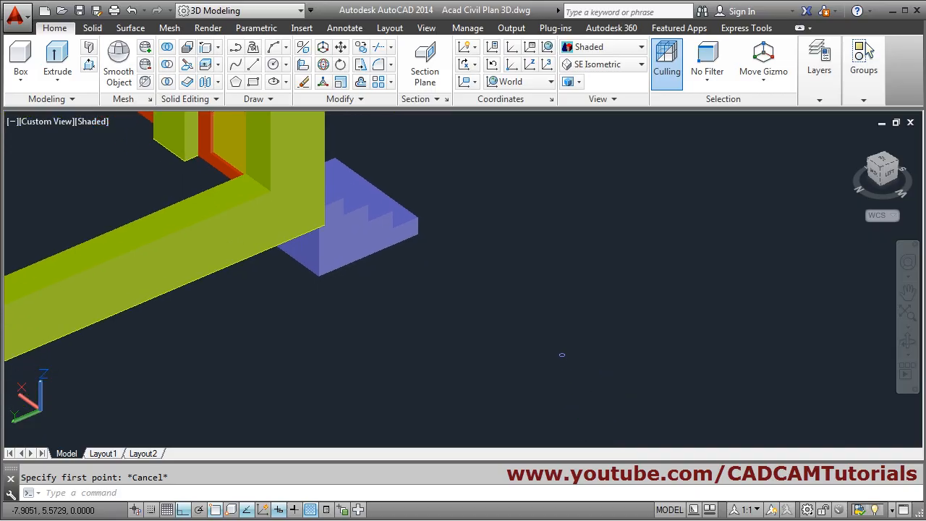
scroll(586, 352, "down", 2)
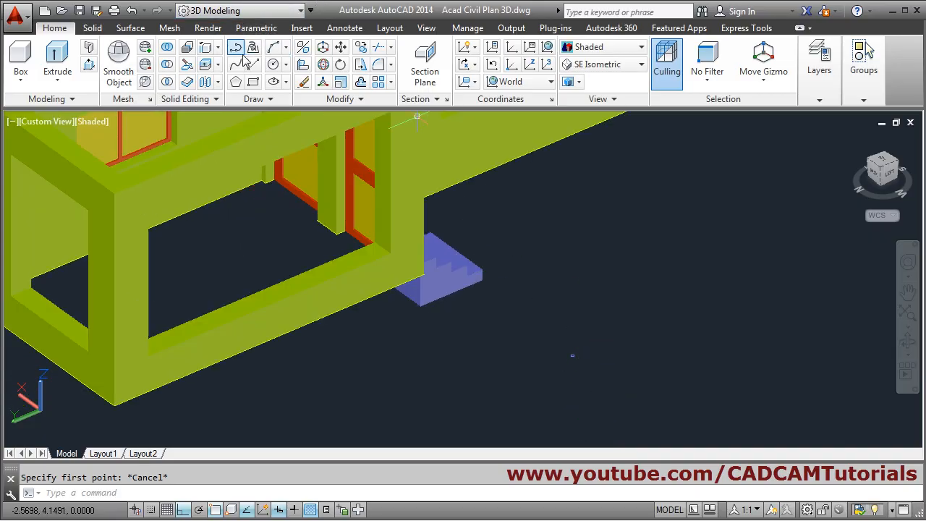
left_click(89, 64)
scroll(572, 319, "up", 5)
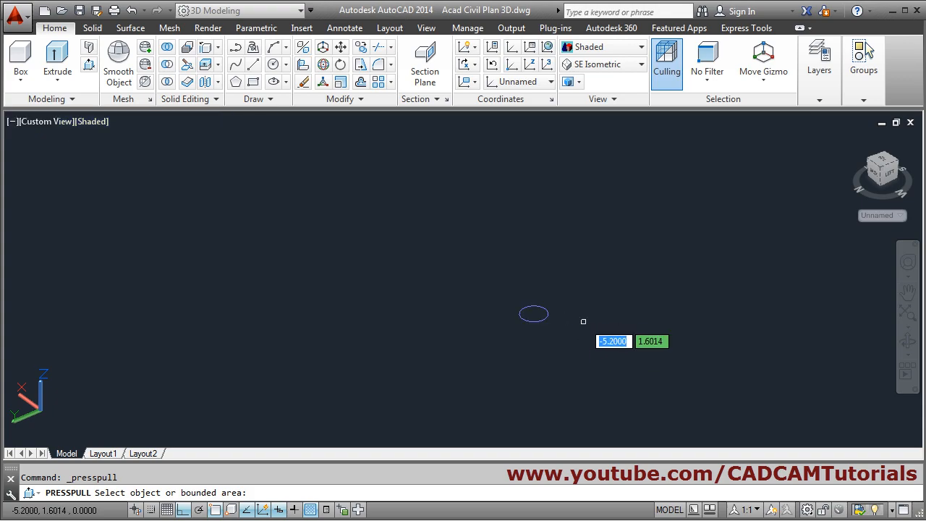
left_click(533, 314)
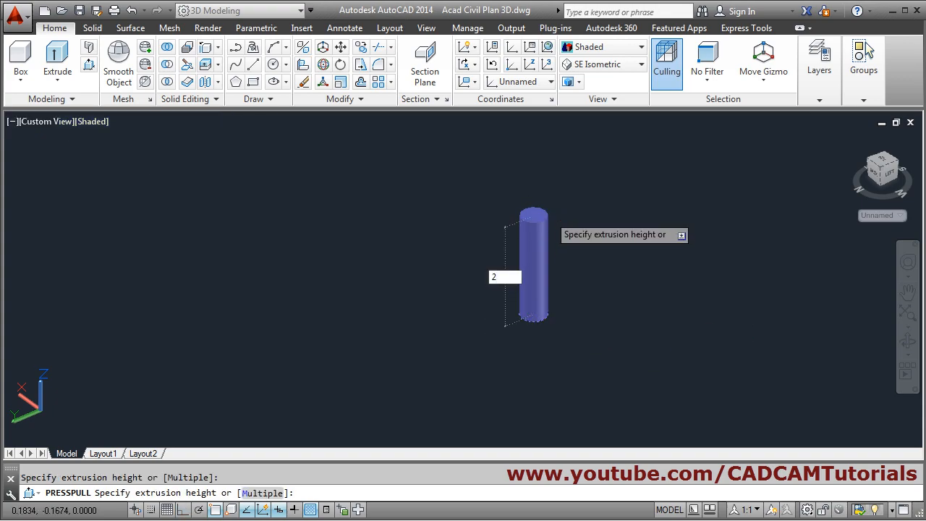
type("2")
key("Return")
key("Escape")
scroll(578, 285, "down", 5)
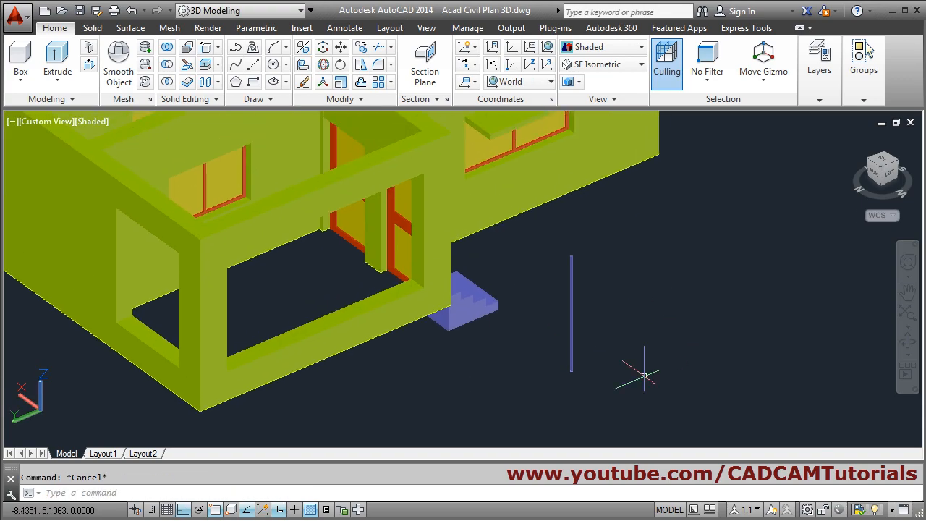
Move the rod by its base centre to the midpoint of the opening's sill end edge nearest the entrance steps.
scroll(600, 355, "up", 2)
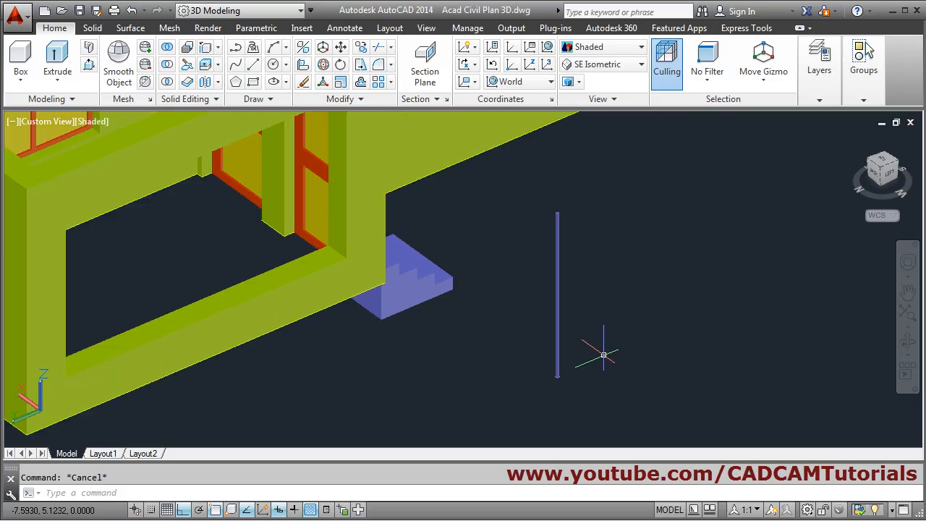
left_click(341, 47)
left_click(556, 366)
key("Return")
scroll(572, 387, "up", 1)
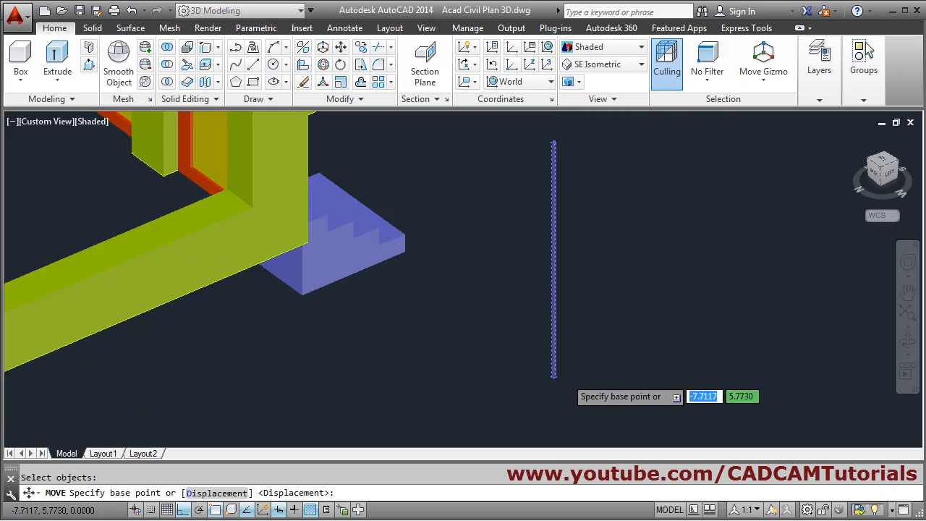
scroll(560, 376, "up", 3)
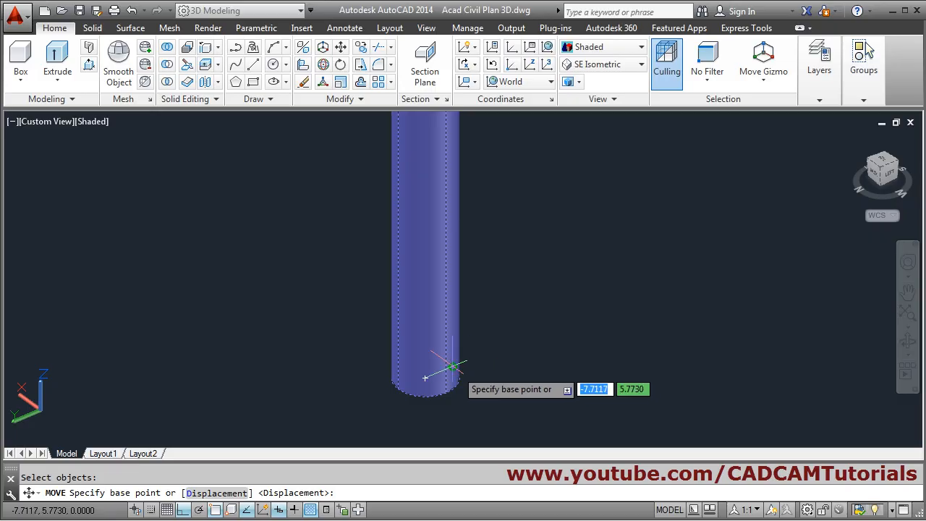
left_click(425, 378)
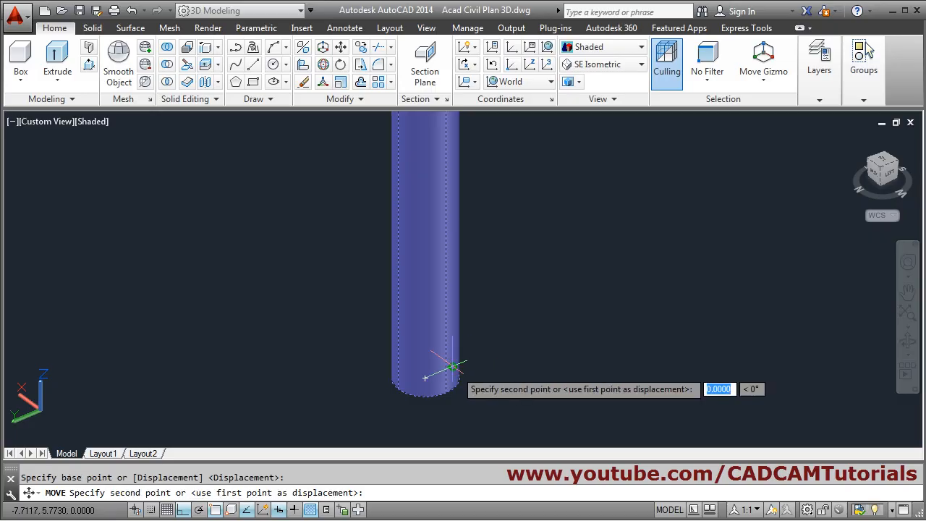
scroll(504, 351, "down", 3)
scroll(405, 321, "down", 4)
scroll(435, 311, "up", 5)
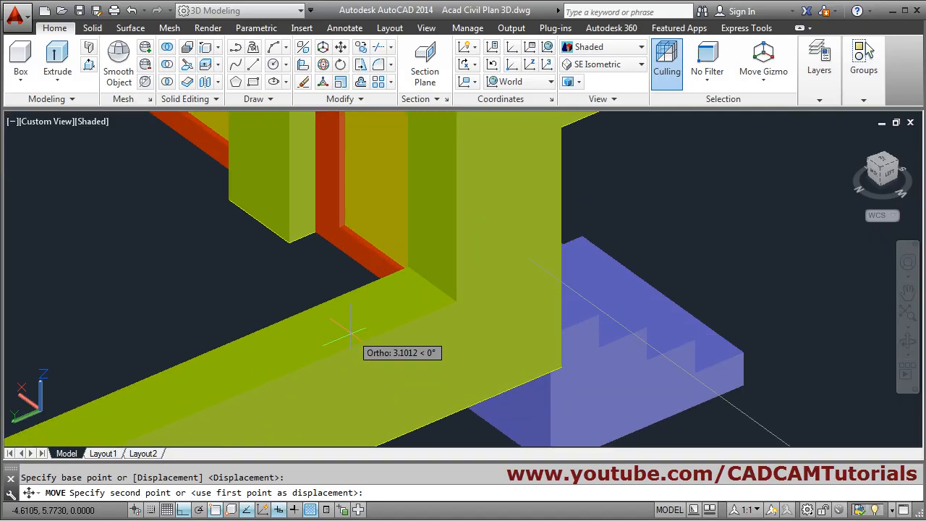
left_click(505, 241)
scroll(478, 246, "down", 5)
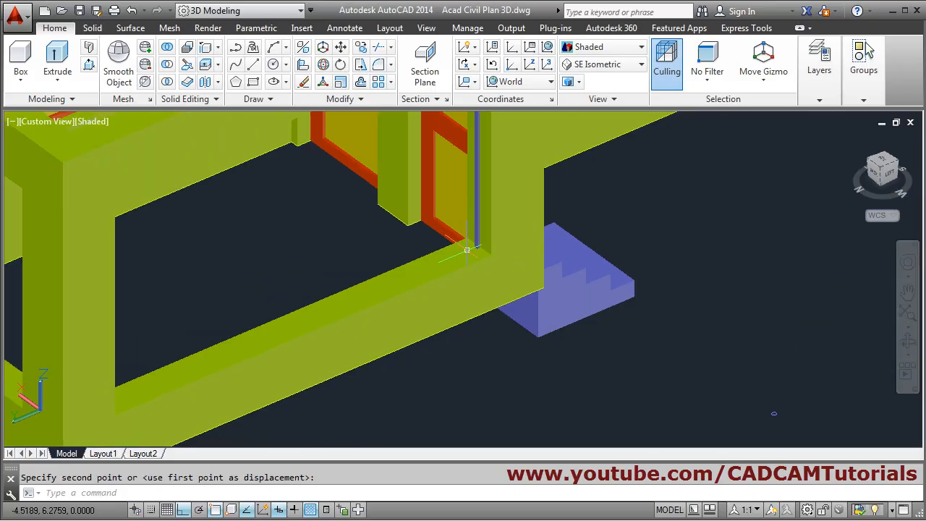
Move the rod 0.15 along the sill, away from the opening's end nearest the entrance steps.
scroll(470, 249, "up", 4)
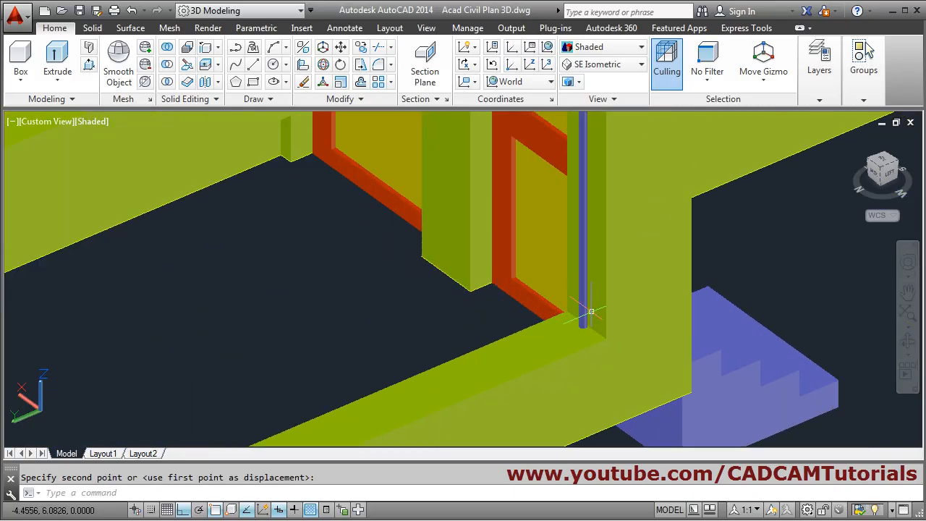
left_click(340, 47)
left_click(585, 309)
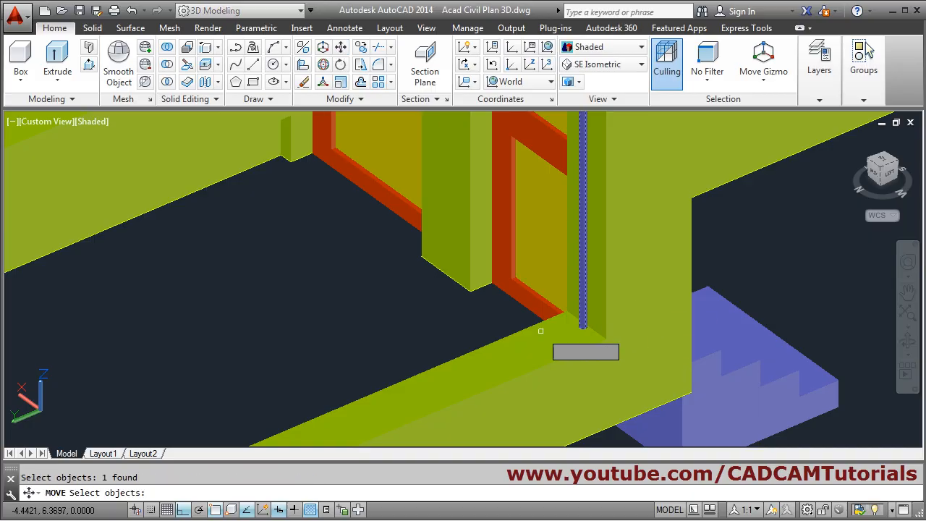
key("Return")
left_click(402, 299)
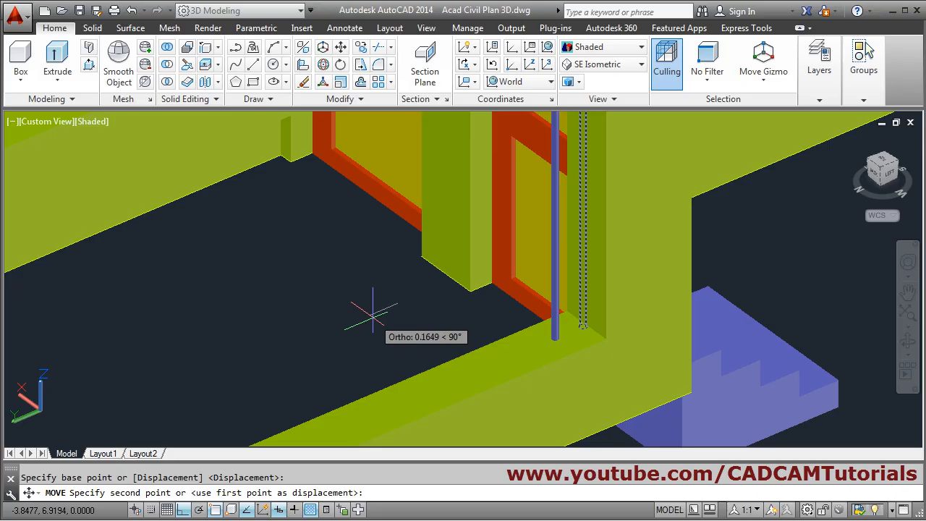
type(".15")
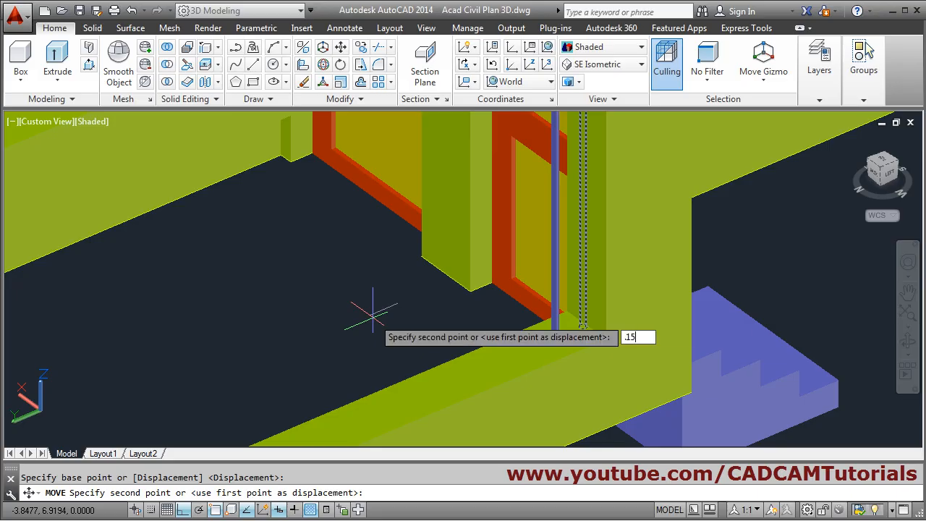
key("Return")
Start a rectangular array of the rod in the opening and reduce it to 1 column.
scroll(360, 313, "down", 3)
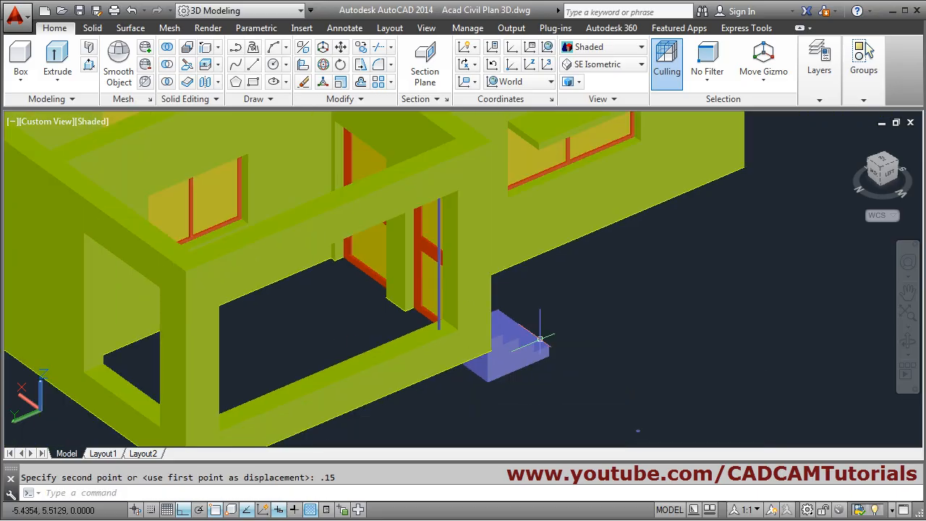
middle_click_drag(591, 345, 656, 309)
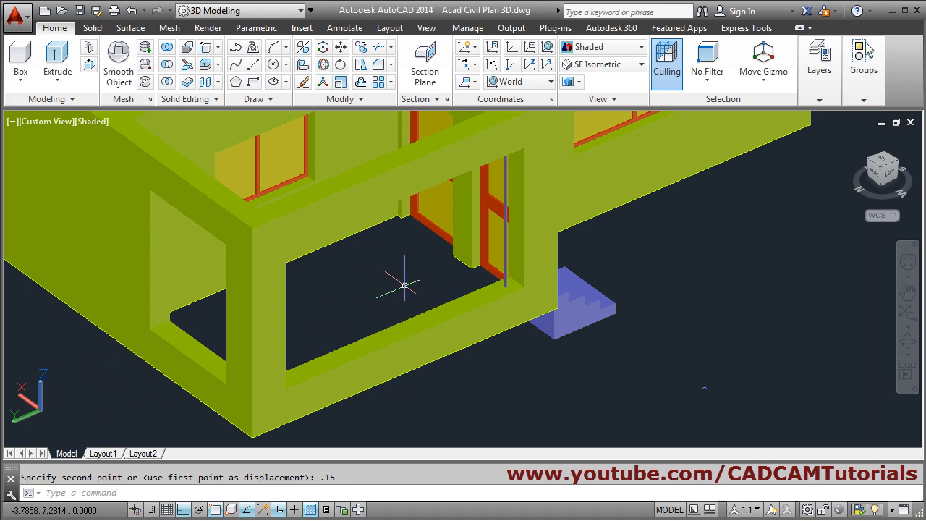
left_click(378, 84)
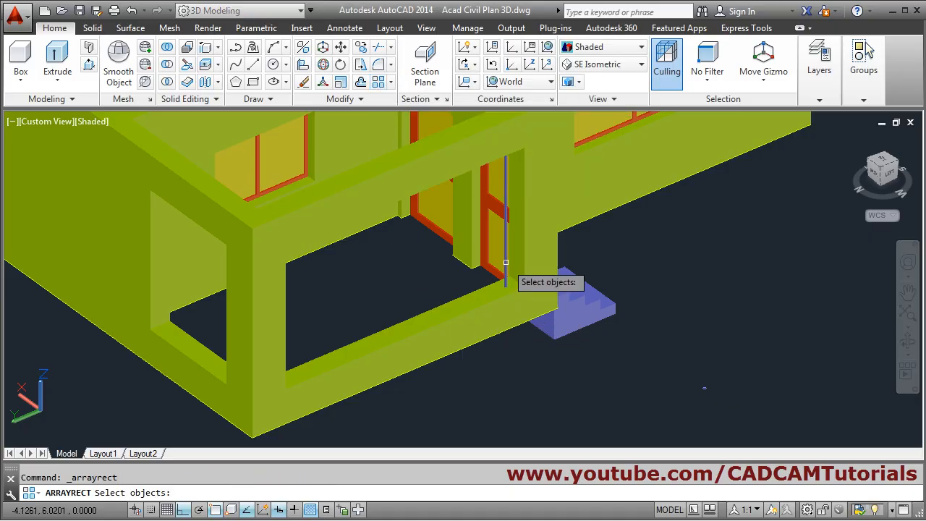
left_click(506, 262)
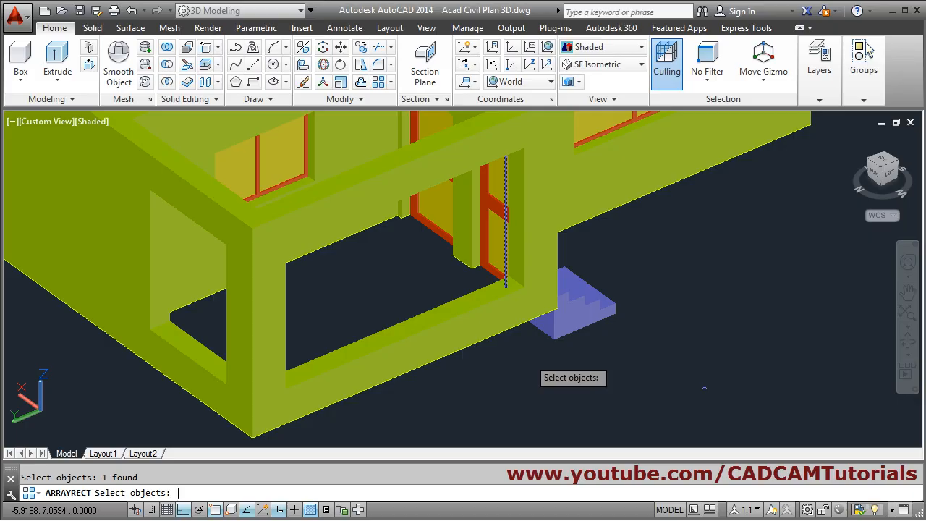
key("Return")
scroll(500, 319, "up", 5)
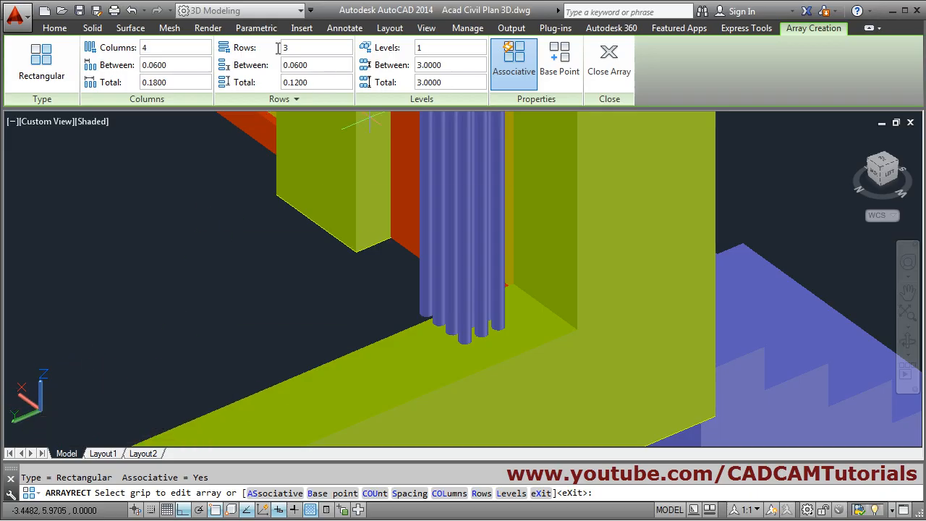
left_click(169, 48)
type("1")
key("Return")
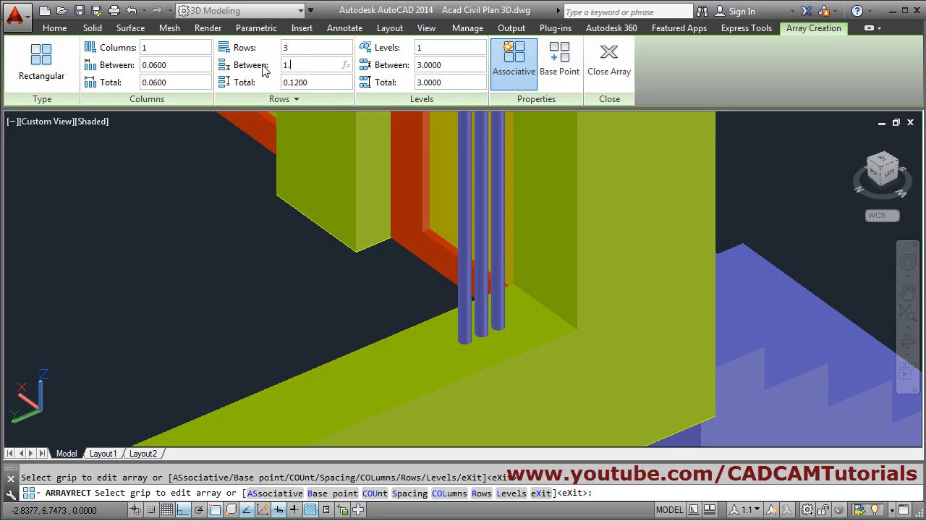
Set the rod array's row spacing to 0.15, replacing a first entry of 1.5.
type("1.5")
key("Return")
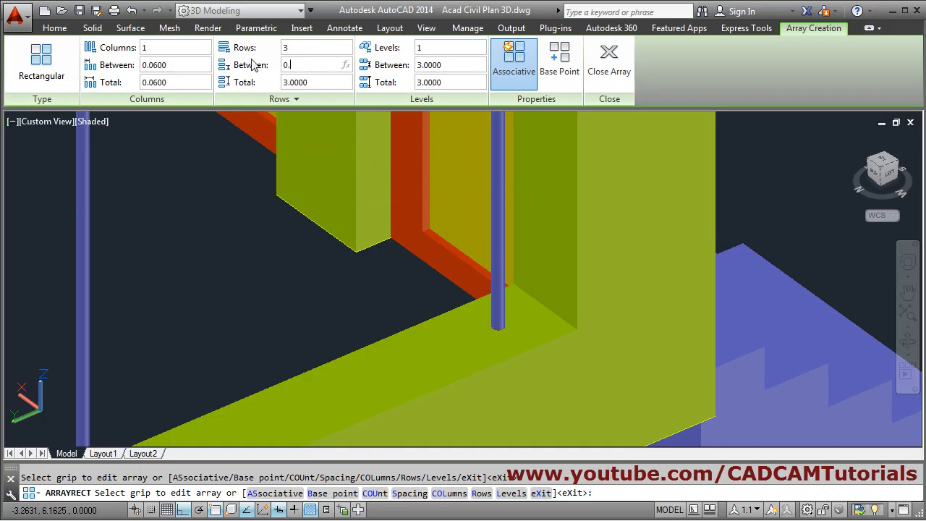
key("Return")
scroll(410, 267, "down", 5)
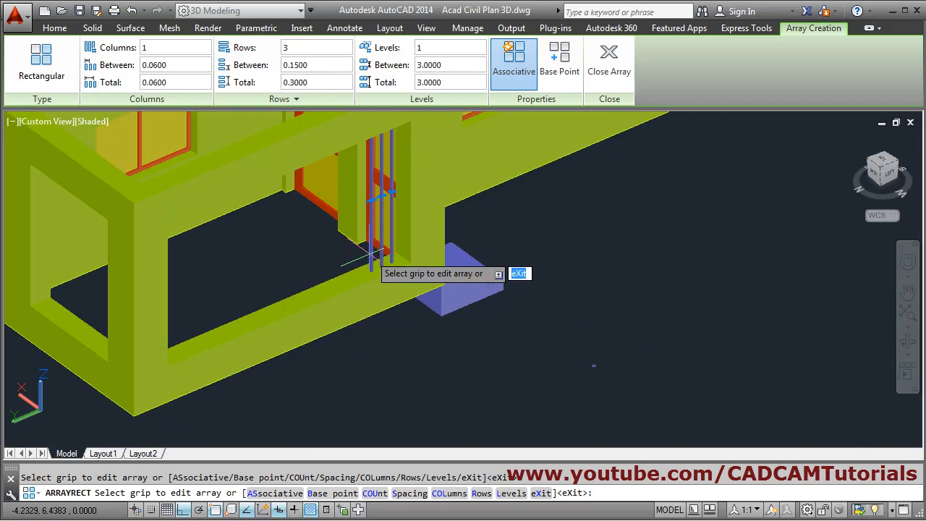
Raise the array's row count through 15 and 20 to 23 to fill the opening's length, and finish the array.
scroll(434, 267, "up", 3)
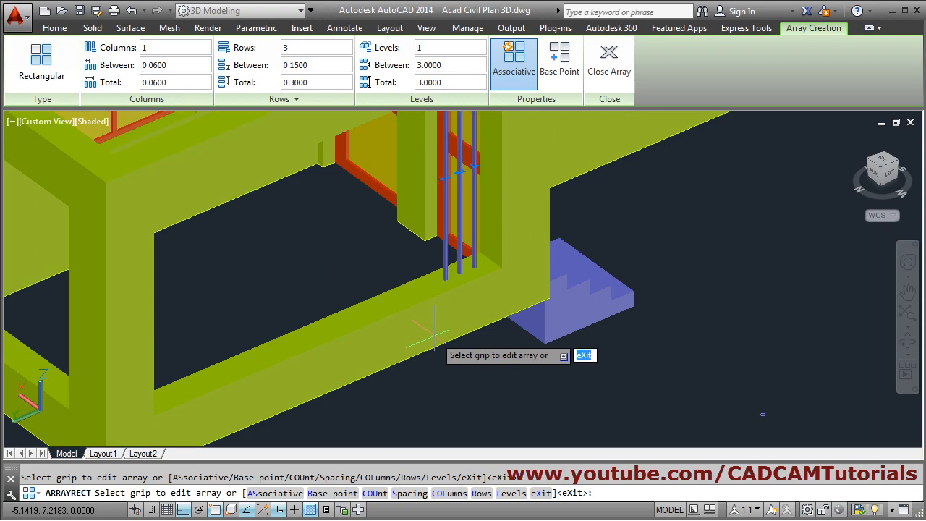
left_click(300, 48)
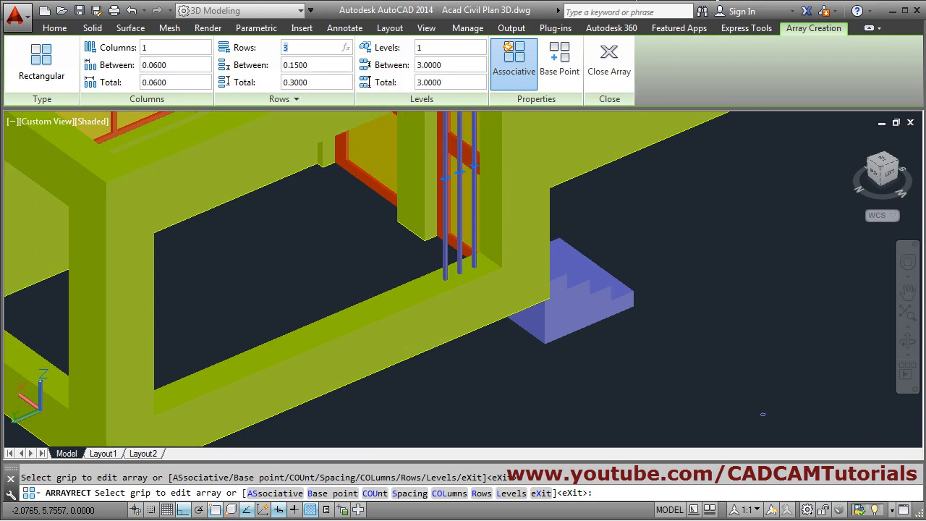
type("15")
key("Return")
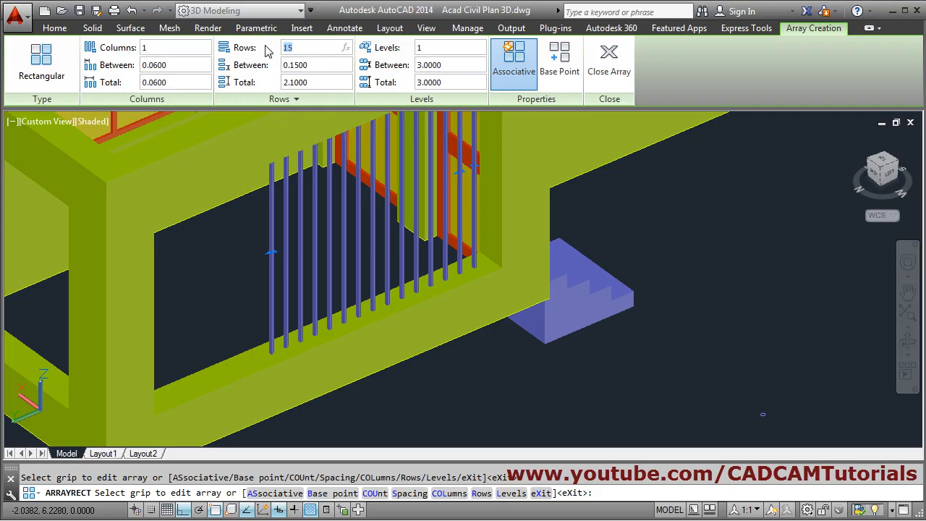
type("20")
key("Return")
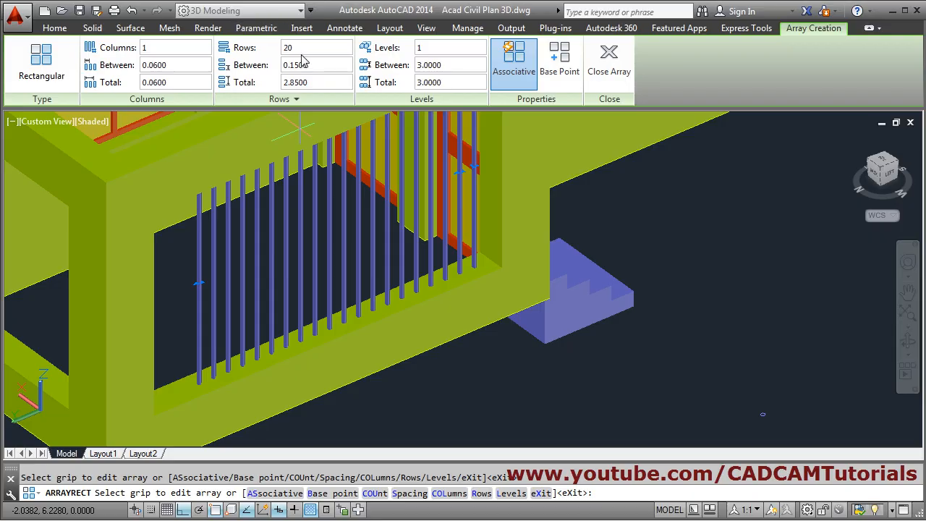
key("Return")
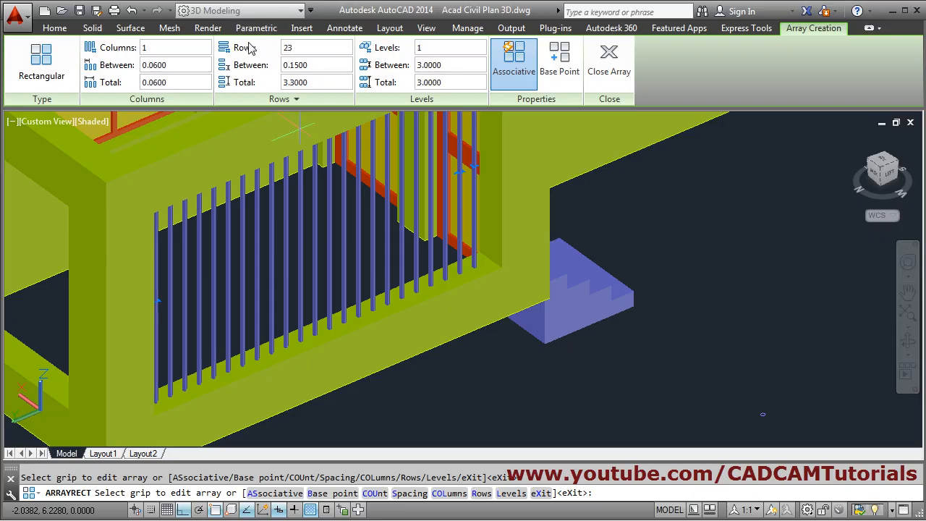
scroll(289, 246, "down", 5)
mouse_move(397, 311)
middle_mouse_down("shift")
mouse_move(320, 310)
mouse_move(390, 297)
middle_mouse_up("shift")
scroll(408, 250, "up", 2)
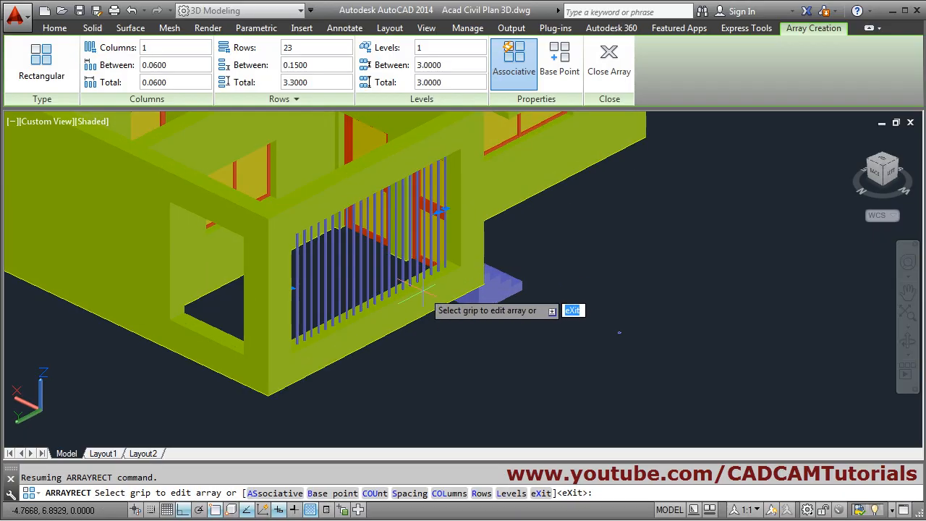
key("Escape")
Examine the row of rods in the front opening and the empty side wall opening from several angles.
scroll(377, 255, "up", 3)
scroll(376, 254, "down", 3)
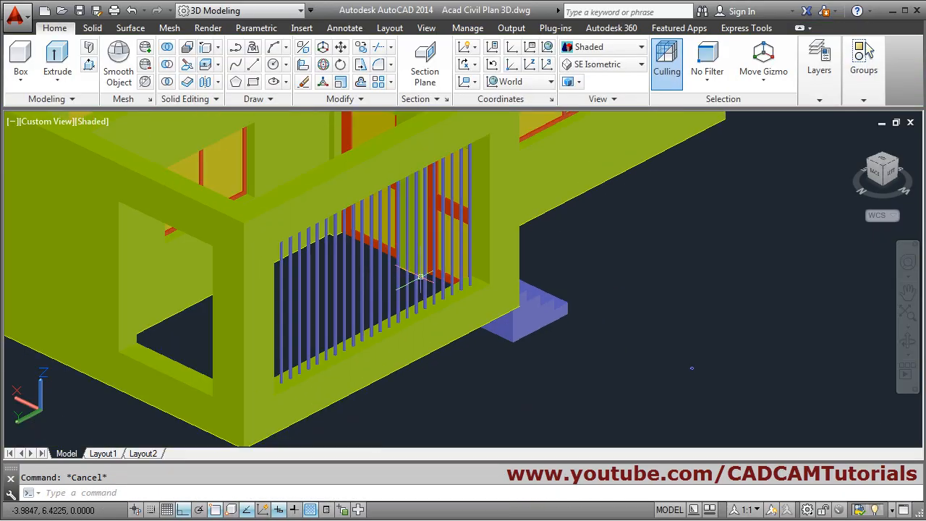
scroll(378, 328, "up", 3)
scroll(380, 321, "down", 2)
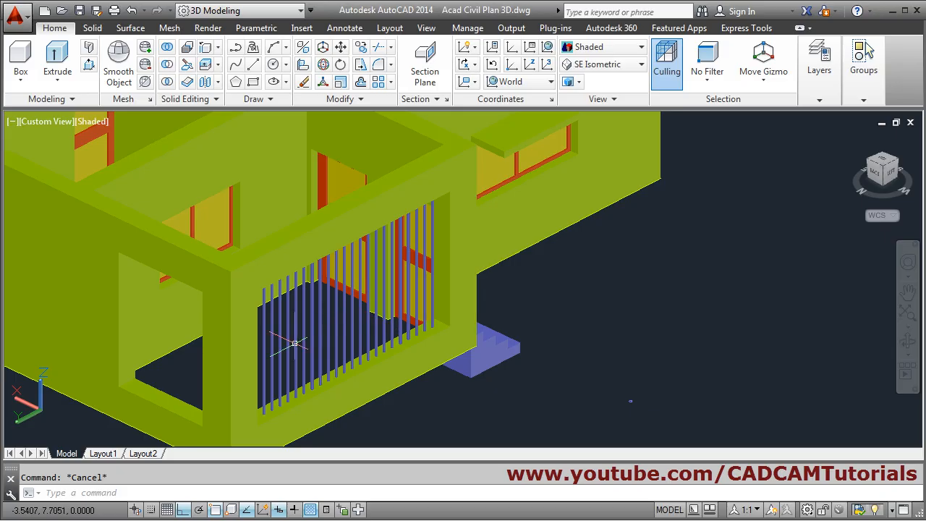
scroll(306, 337, "down", 2)
middle_click_drag(293, 334, 370, 336, "shift")
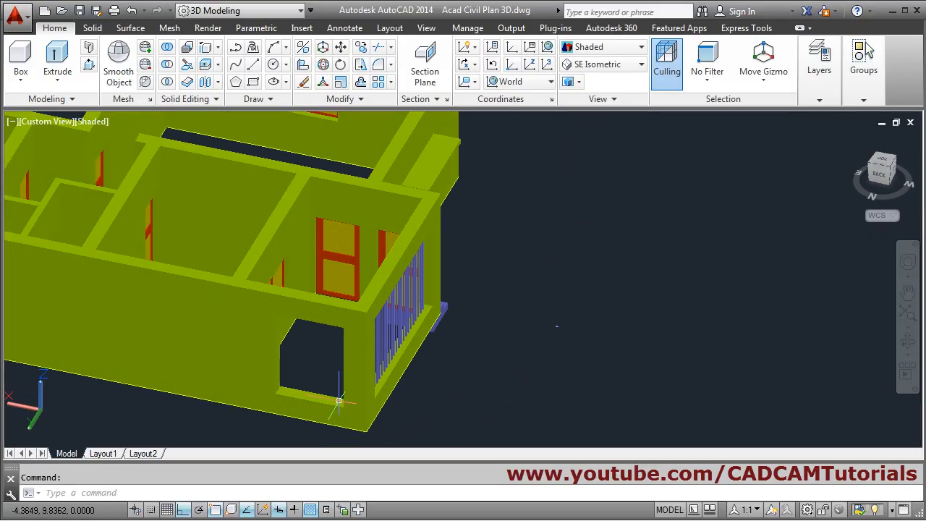
scroll(456, 319, "up", 3)
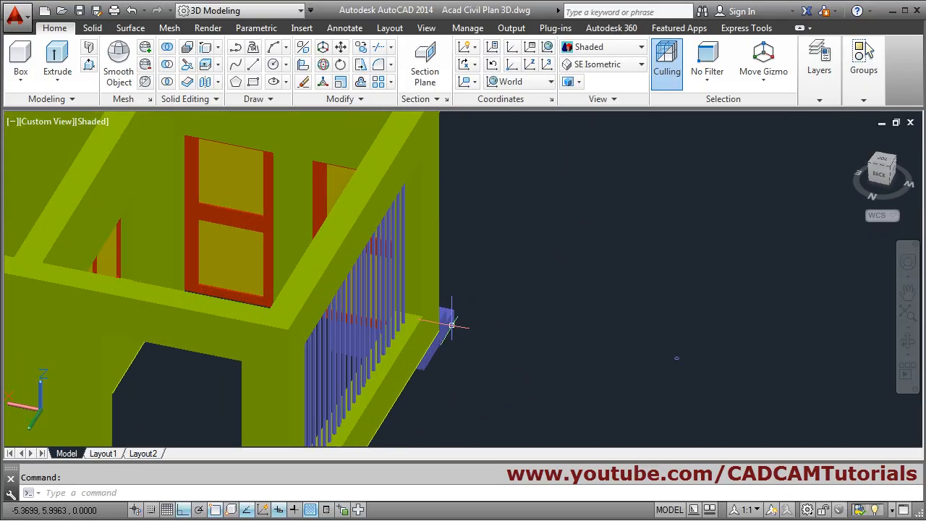
scroll(375, 281, "down", 2)
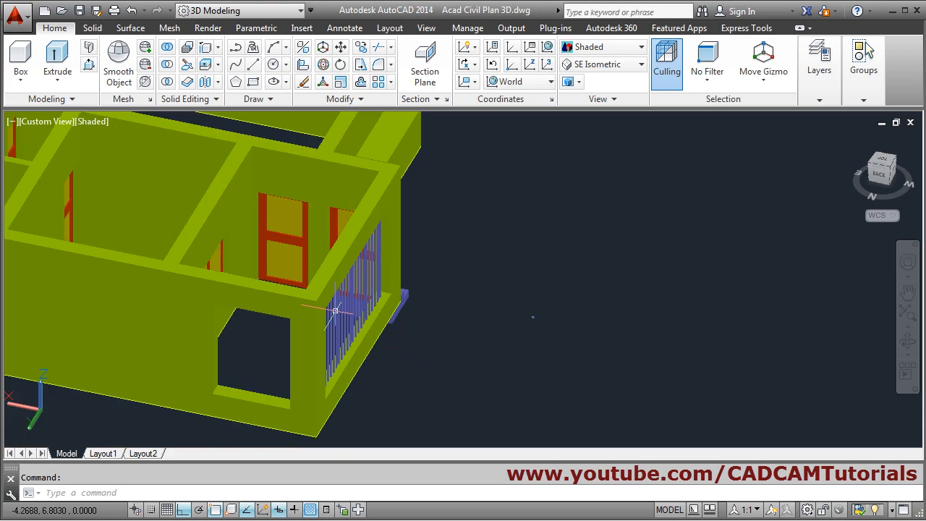
scroll(355, 320, "down", 4)
middle_click_drag(363, 325, 265, 321, "shift")
scroll(264, 320, "up", 4)
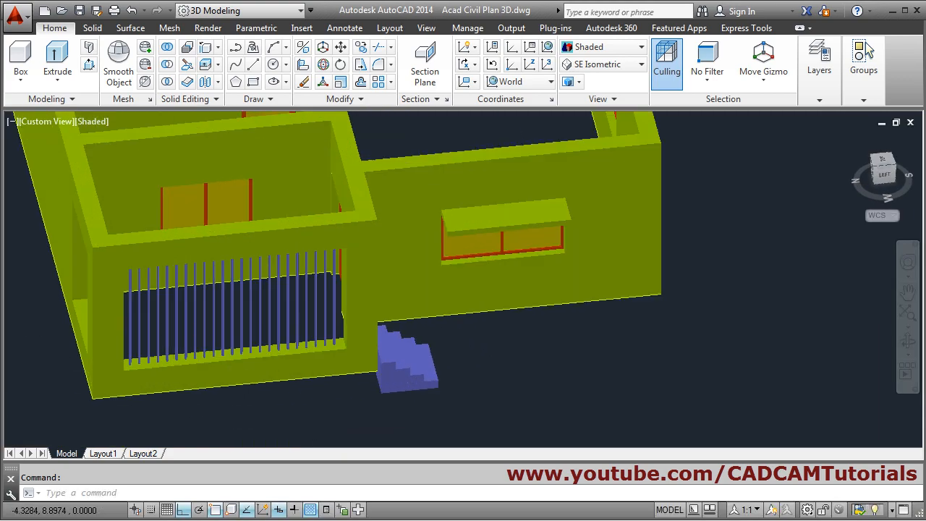
Copy the rod array from the opening onto the empty ground in front of the house.
scroll(200, 340, "up", 2)
type("CO")
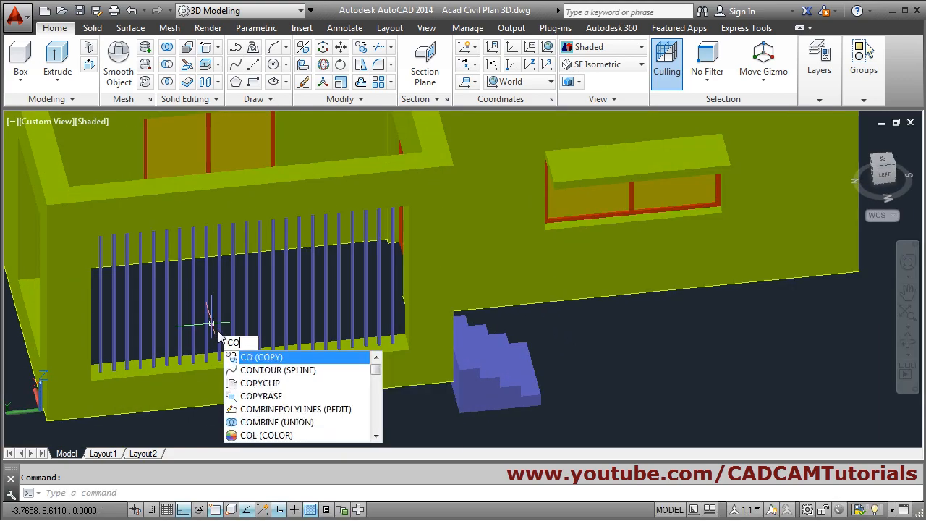
key("Return")
left_click(239, 328)
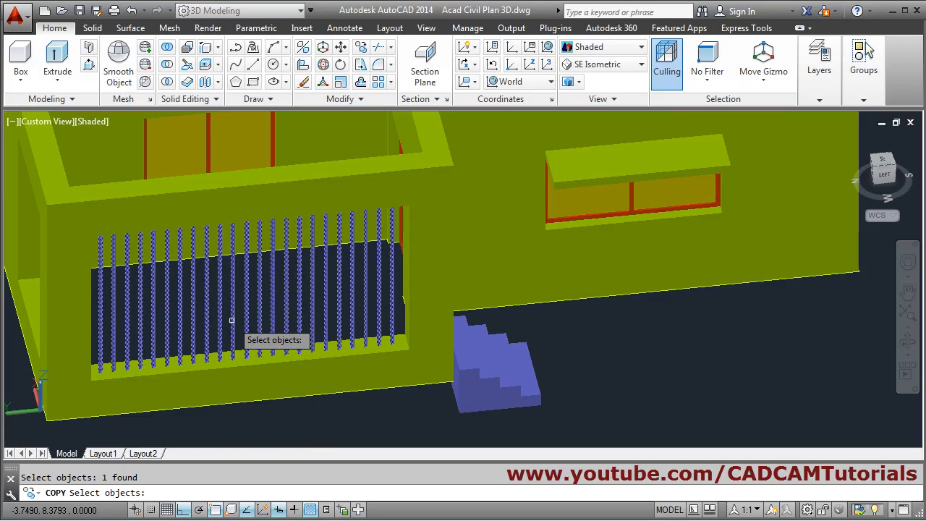
scroll(290, 311, "down", 4)
key("Return")
left_click(287, 312)
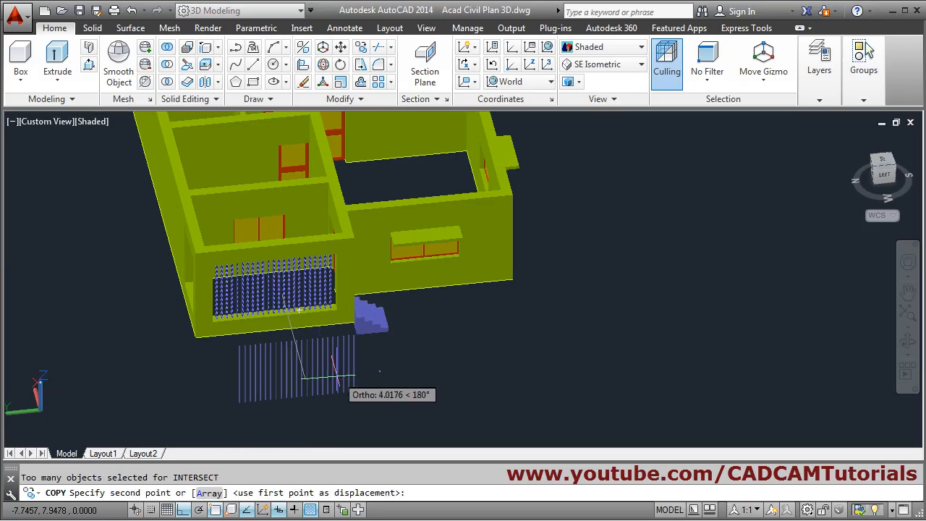
left_click(332, 413)
key("Escape")
Move the copied array by its end rod's base centre to the midpoint of the side opening's sill edge farthest from the house corner.
scroll(262, 424, "up", 6)
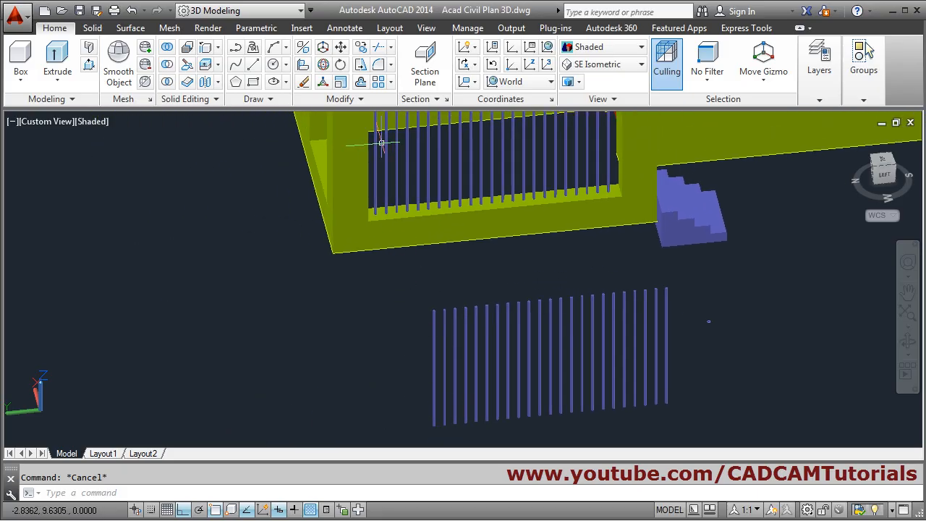
left_click(340, 47)
left_click(439, 416)
key("Return")
scroll(436, 434, "up", 5)
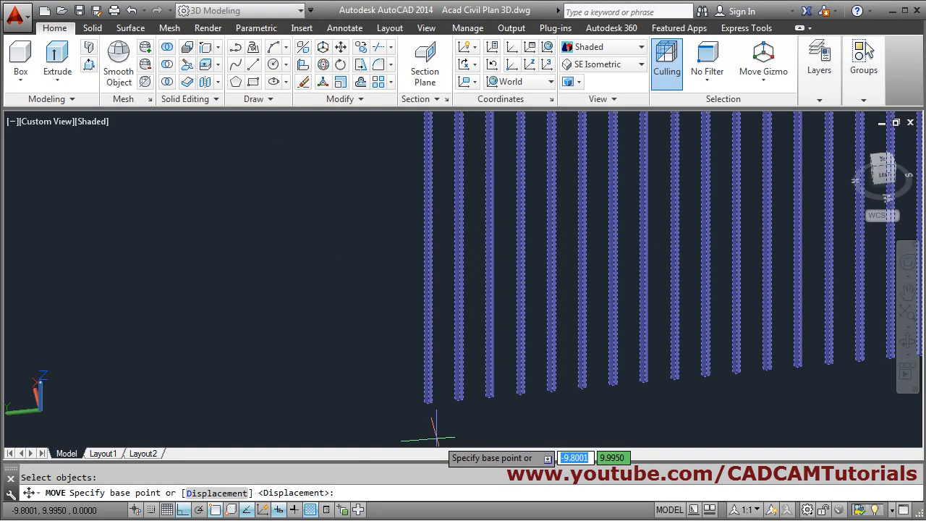
scroll(436, 434, "up", 6)
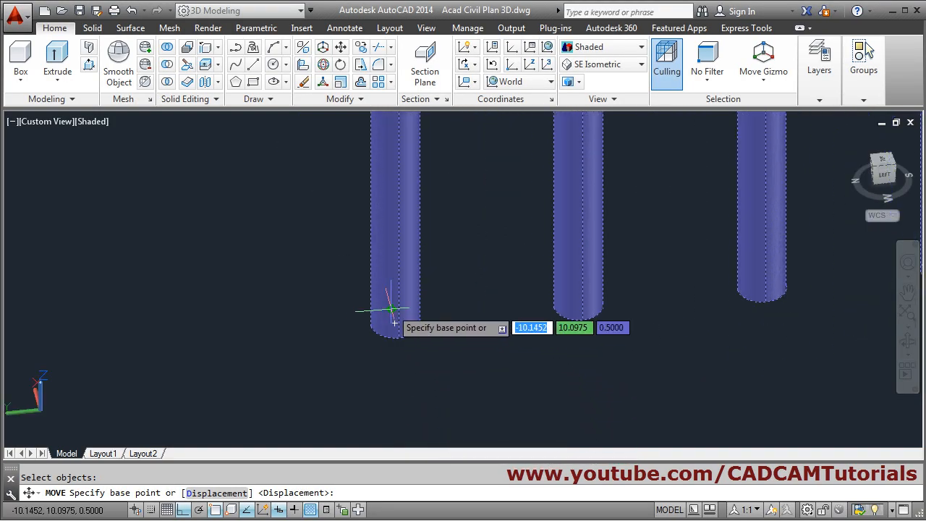
left_click(393, 324)
scroll(383, 304, "down", 8)
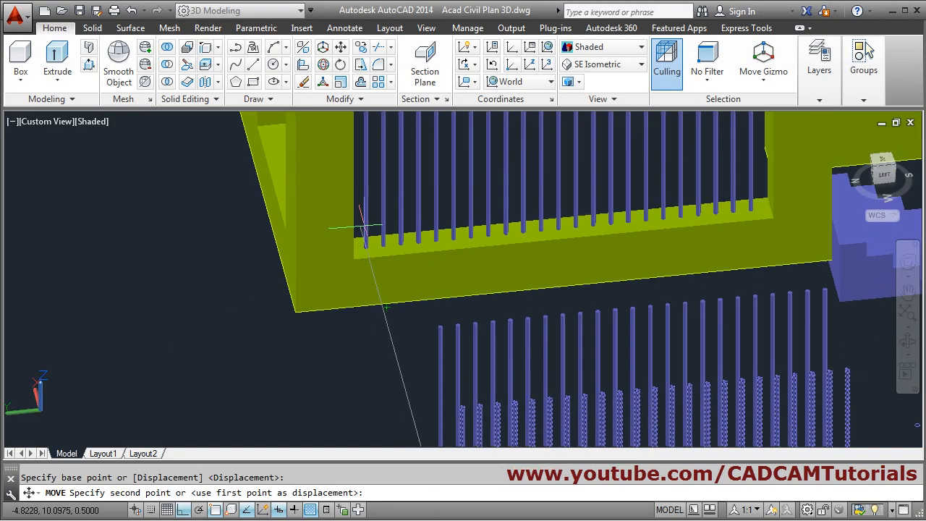
scroll(386, 308, "up", 7)
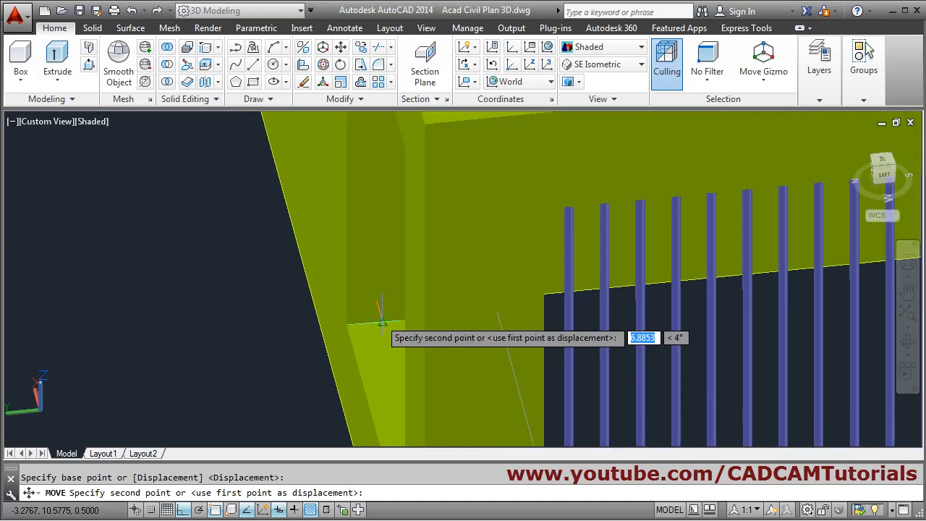
scroll(382, 323, "up", 4)
left_click(427, 356)
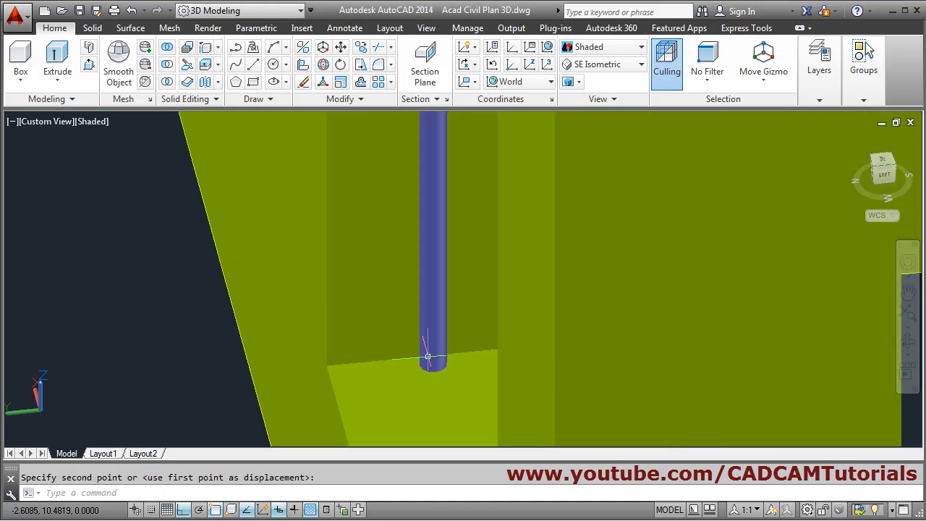
scroll(405, 347, "down", 6)
key("Escape")
scroll(304, 366, "down", 3)
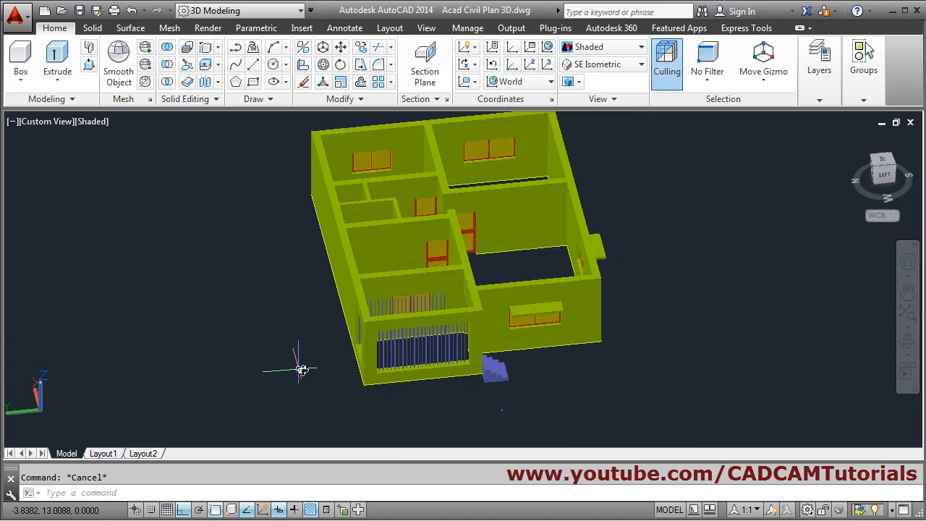
middle_click_drag(302, 369, 500, 311, "shift")
scroll(551, 381, "up", 7)
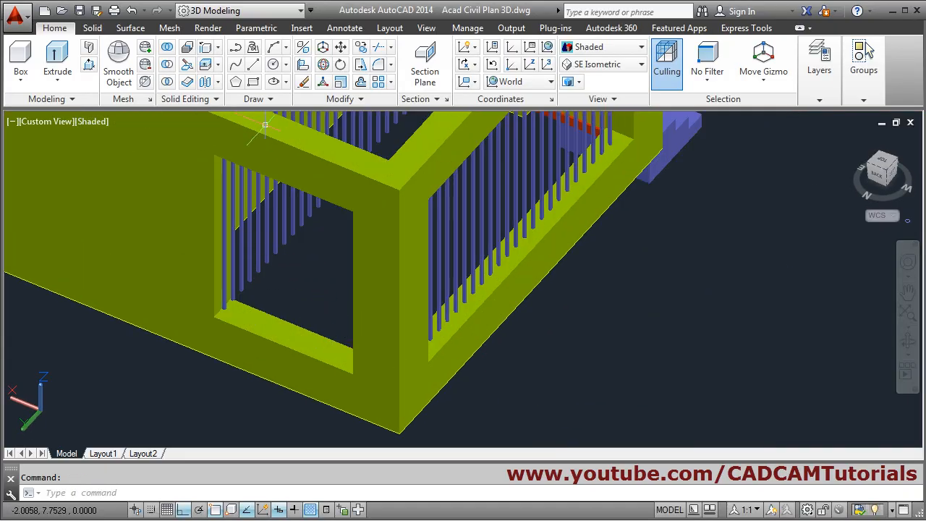
Move the rod array in the side opening 0.15 units toward the house corner.
left_click(340, 49)
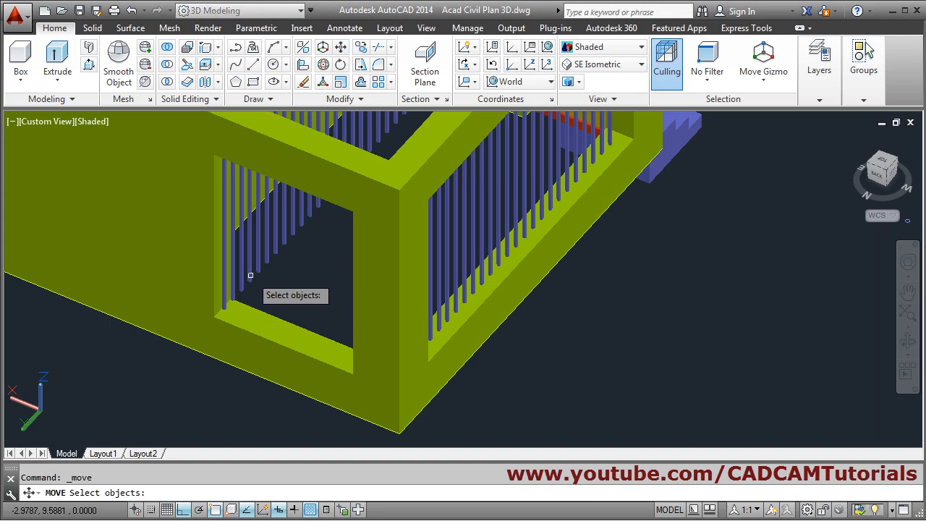
left_click(250, 274)
key("Return")
left_click(175, 395)
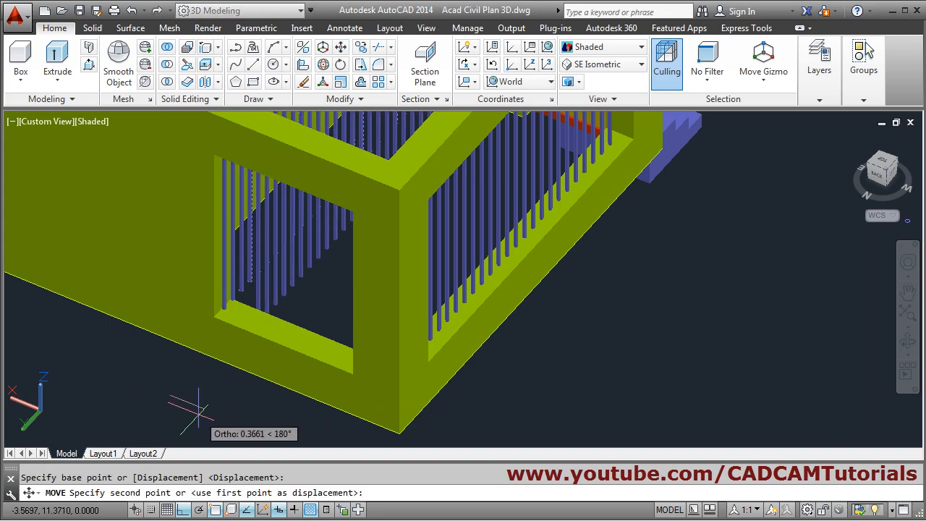
type(".15")
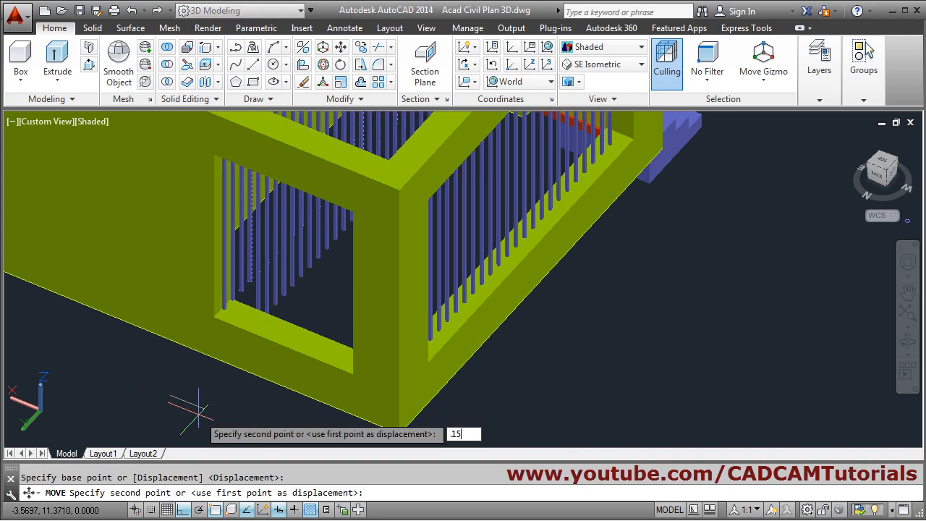
key("Return")
middle_click_drag(324, 207, 326, 362)
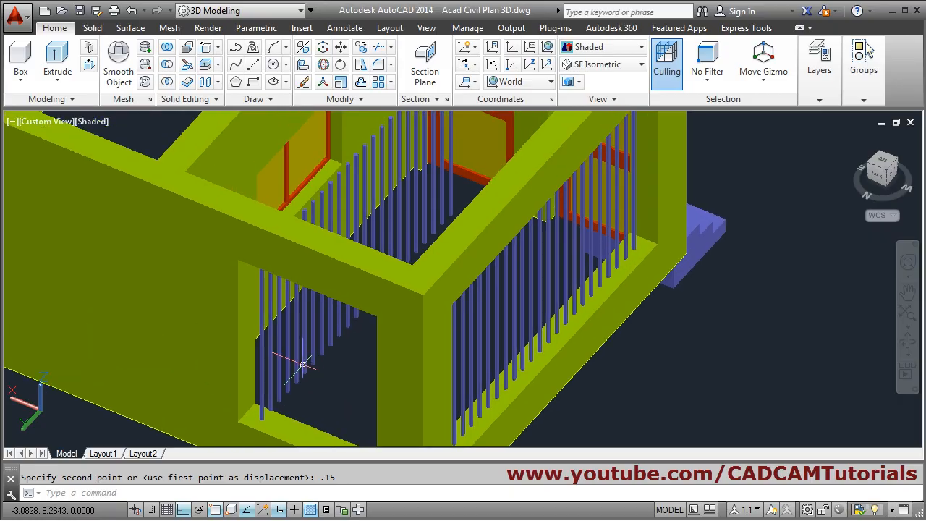
Change the side opening's rod array to 1 row and 10 columns spaced 0.15 apart.
left_click(304, 357)
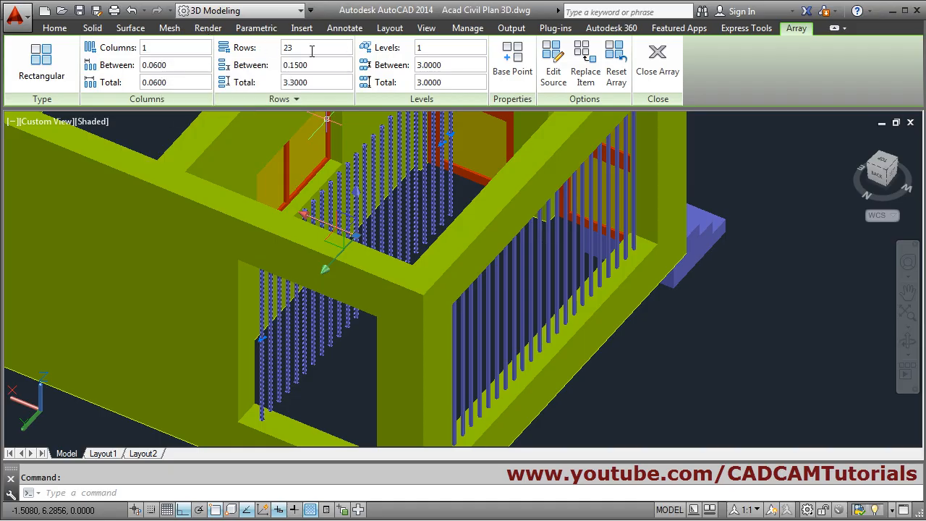
type("1")
key("Return")
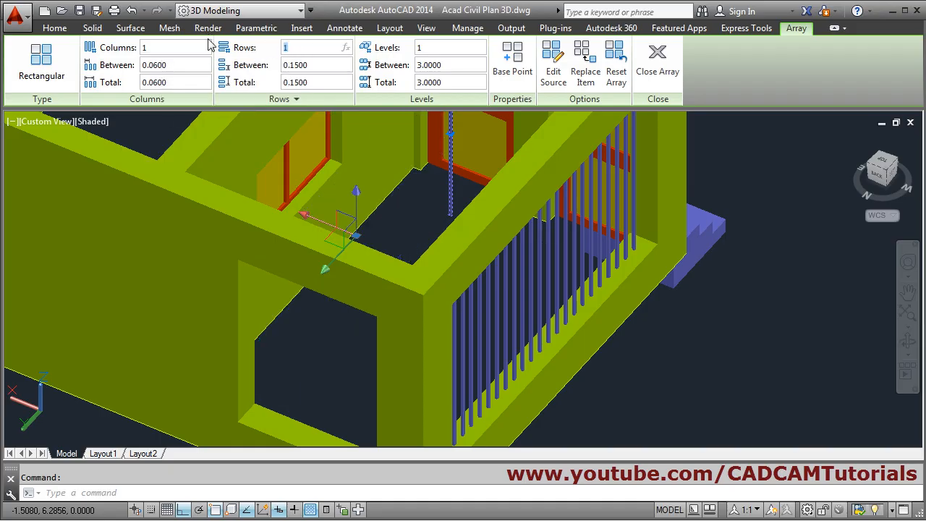
left_click(152, 47)
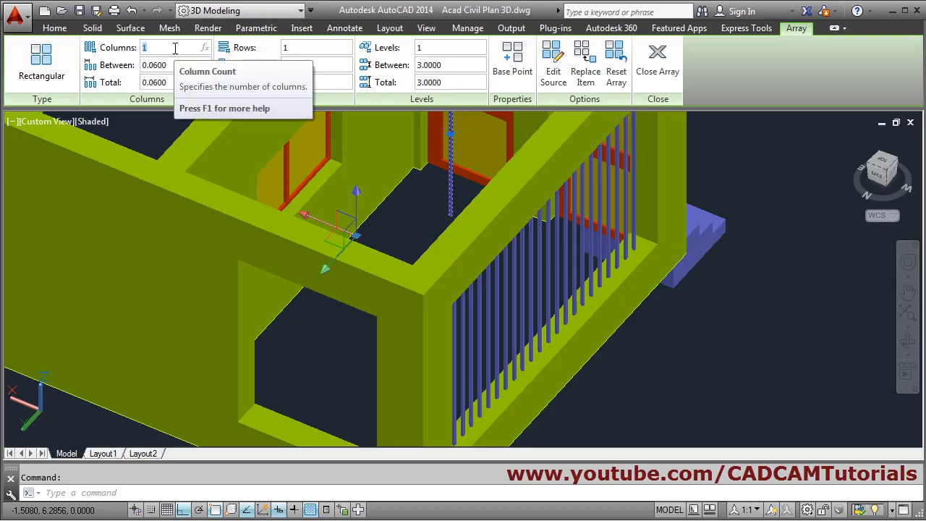
type("0")
key("Return")
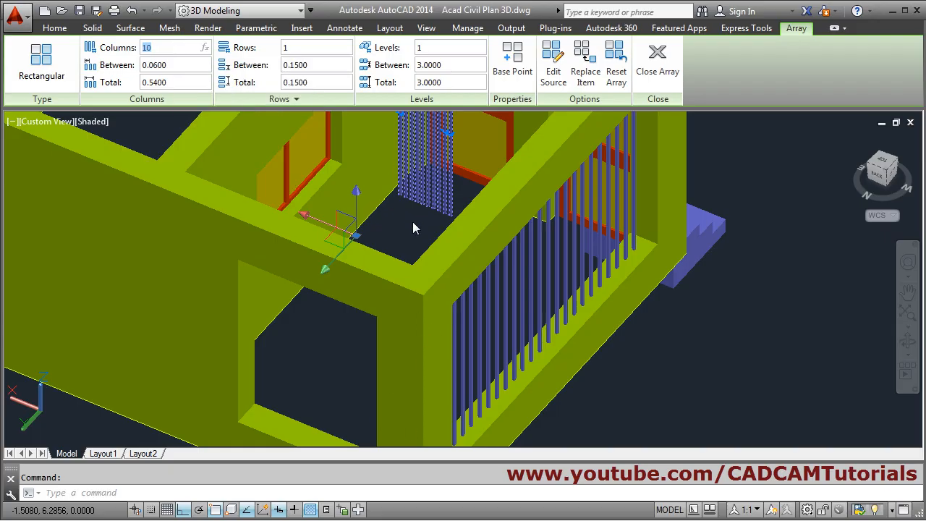
left_click(172, 65)
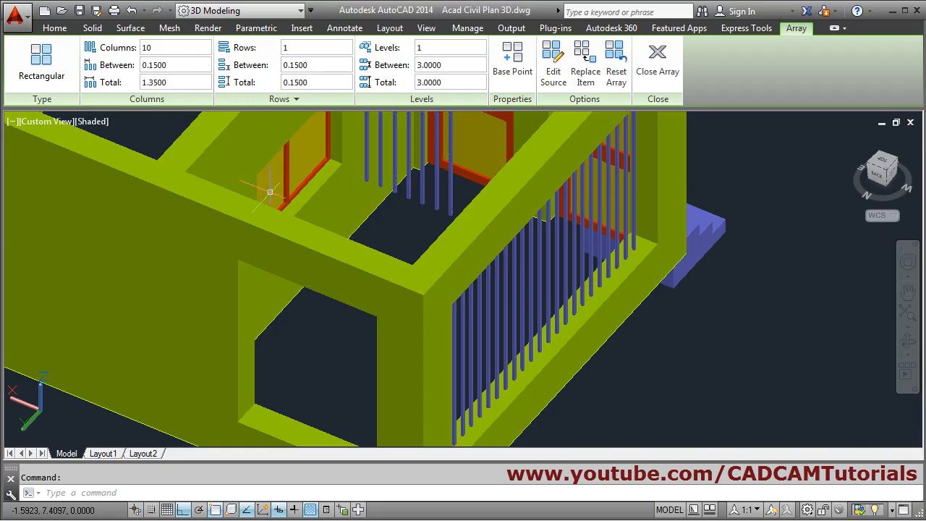
key("Escape")
Move the edited rod array by the base of its end rod to the midpoint of the side opening's sill edge nearest the house corner.
scroll(413, 207, "down", 3)
scroll(416, 203, "up", 4)
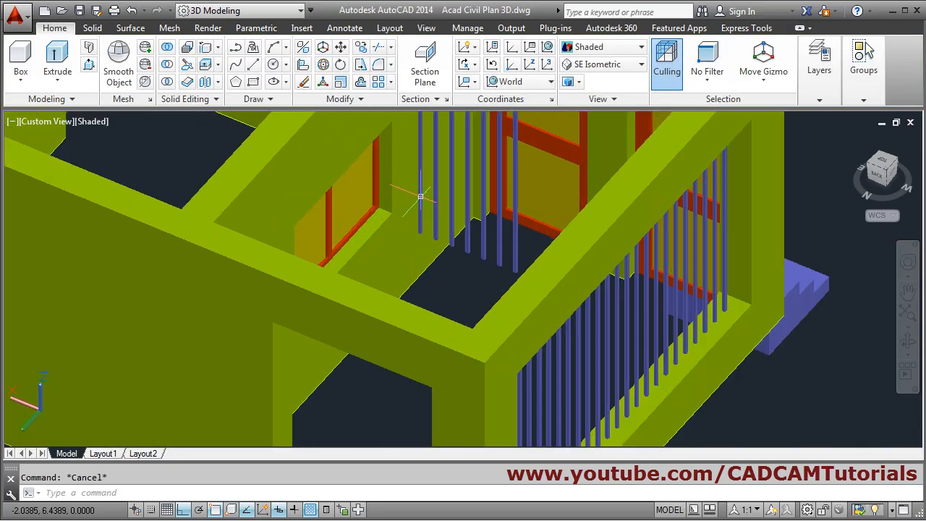
middle_click_drag(420, 196, 340, 385, "shift")
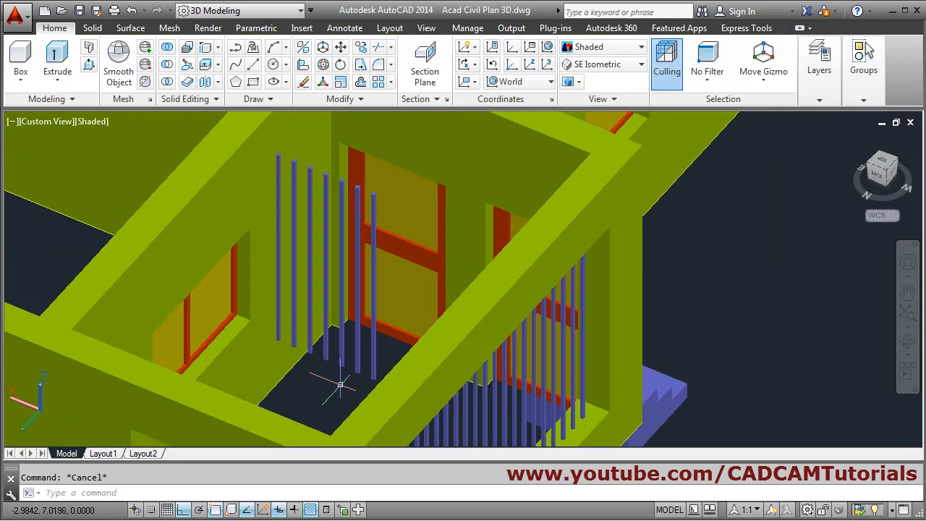
left_click(340, 48)
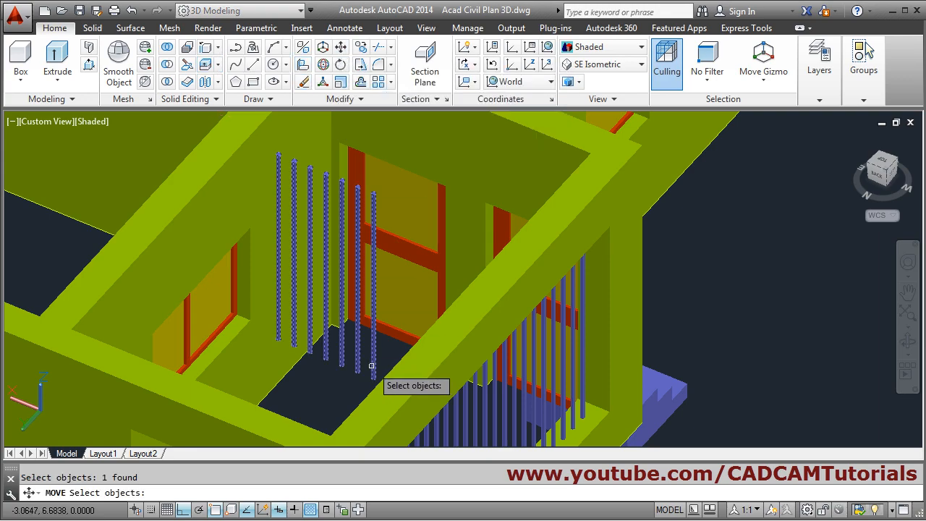
key("Return")
scroll(394, 376, "up", 8)
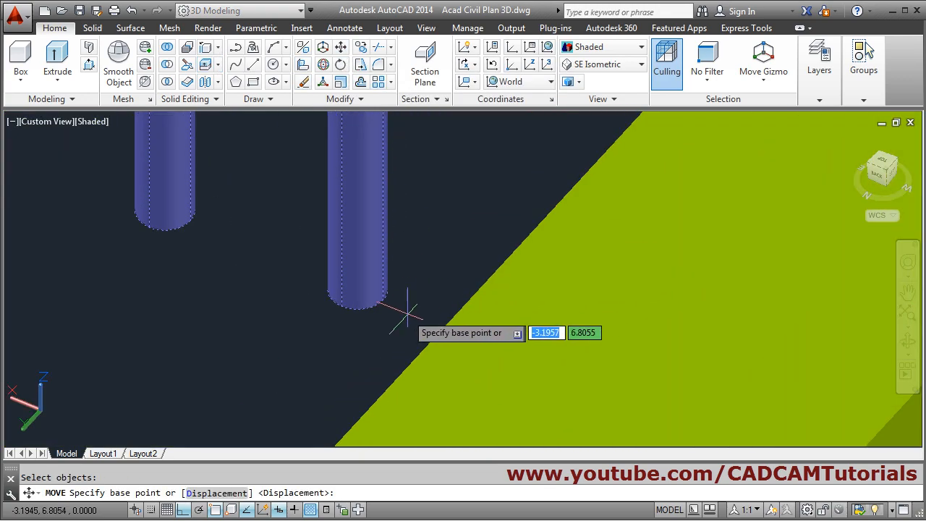
left_click(385, 300)
scroll(434, 304, "down", 10)
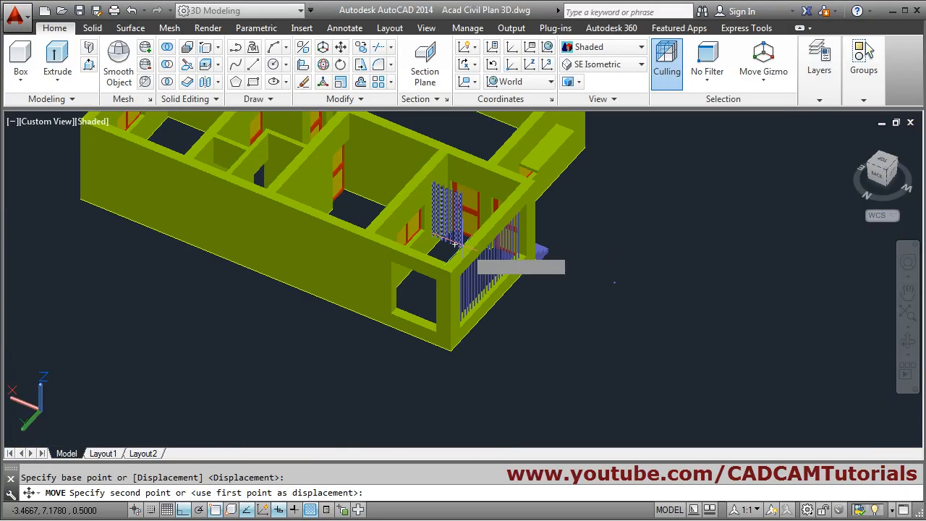
middle_click_drag(433, 338, 474, 322, "shift")
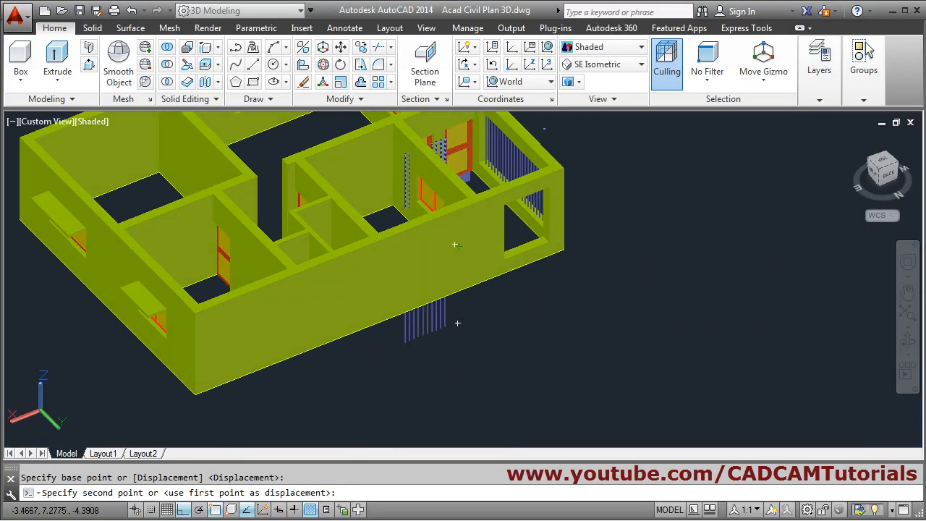
scroll(594, 238, "up", 8)
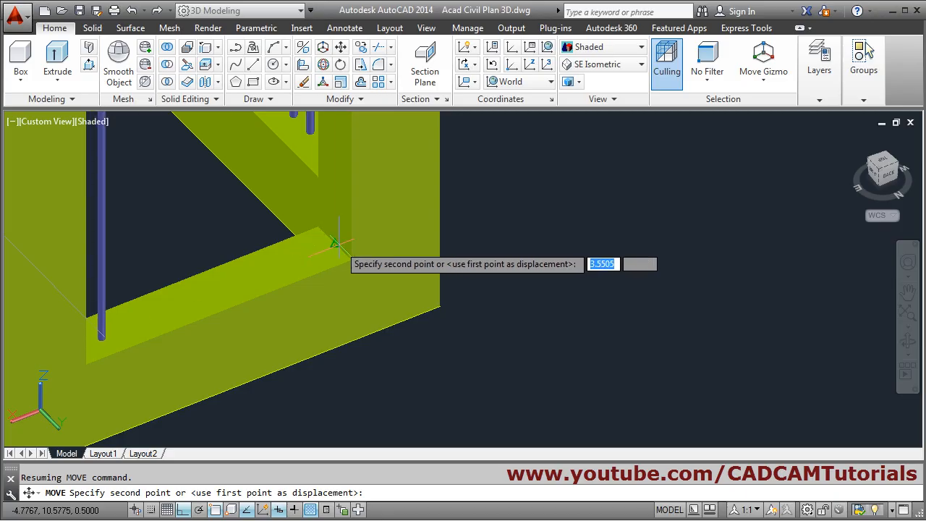
left_click(341, 245)
Examine how the rods fit in the side opening, and view the whole house from several angles.
scroll(428, 281, "down", 6)
middle_click_drag(442, 300, 403, 357)
scroll(365, 340, "up", 5)
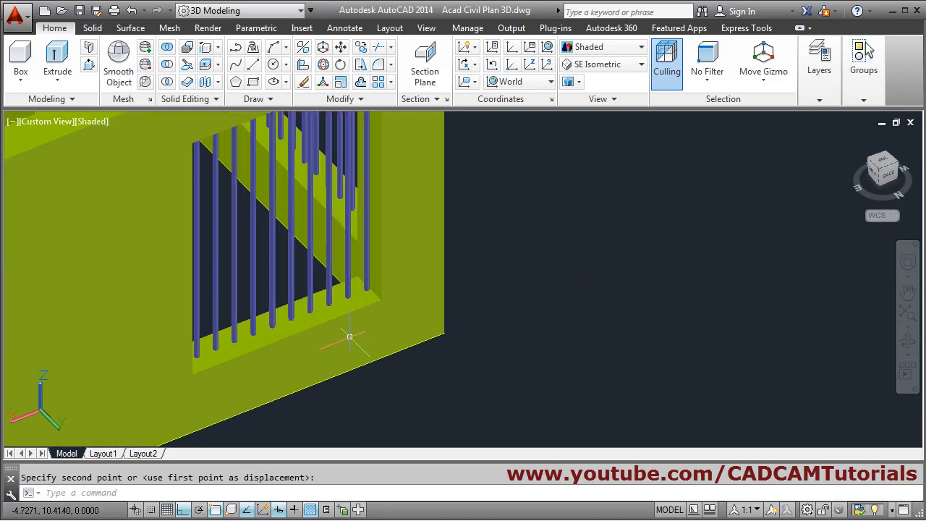
scroll(405, 291, "down", 4)
middle_click_drag(405, 300, 211, 298, "shift")
scroll(285, 344, "down", 5)
middle_click_drag(342, 354, 517, 364, "shift")
scroll(391, 352, "down", 5)
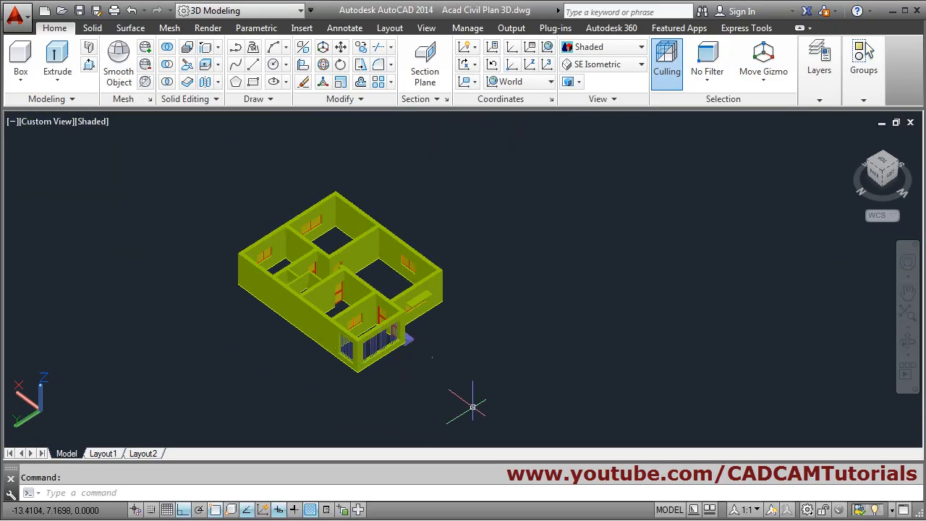
Erase the small stray object left on the empty ground in front of the house.
scroll(472, 408, "up", 6)
left_click(408, 263)
left_click(336, 317)
key("Return")
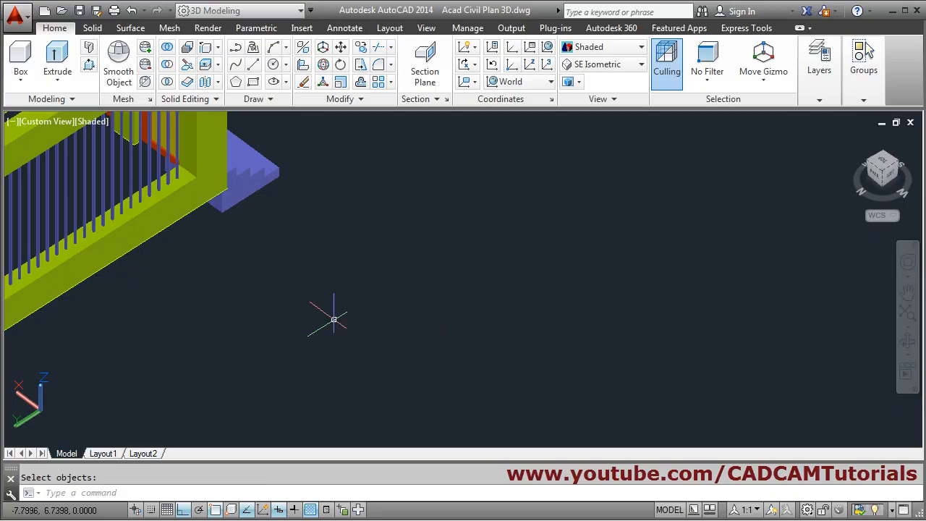
scroll(429, 326, "down", 5)
middle_click_drag(419, 349, 496, 408)
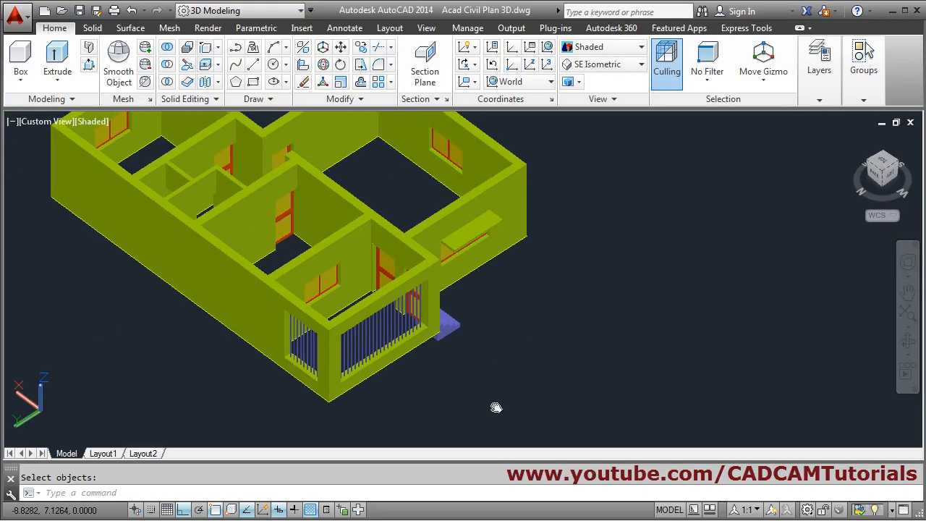
Turn on the Ground and Slab layers to display them with the house.
left_click(863, 99)
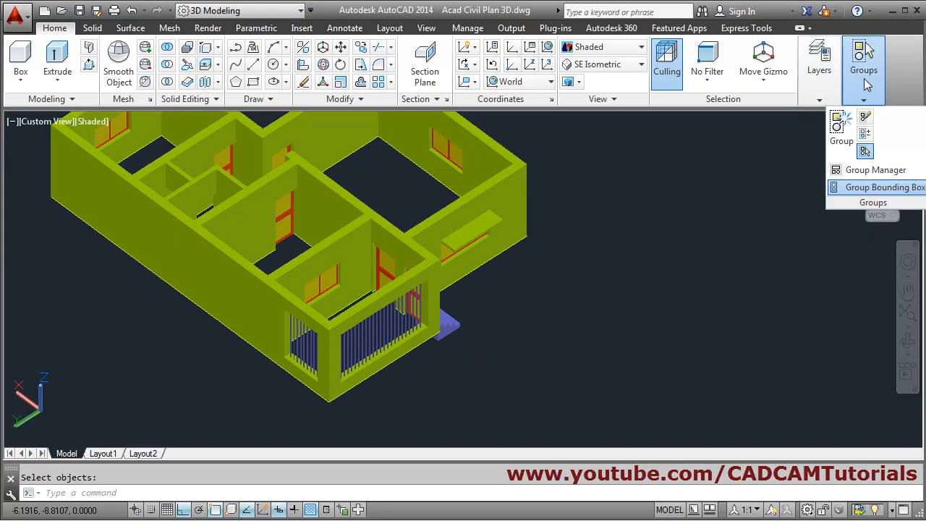
left_click(819, 99)
left_click(823, 150)
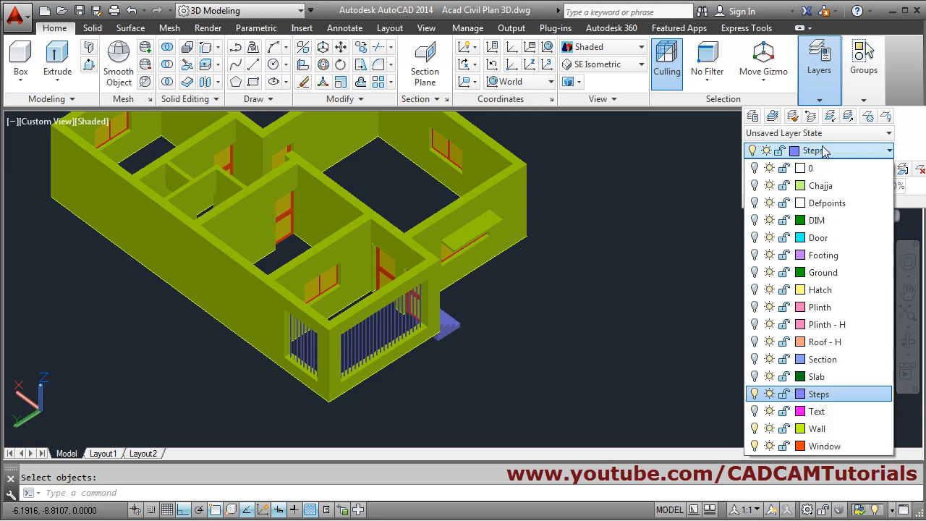
left_click(755, 272)
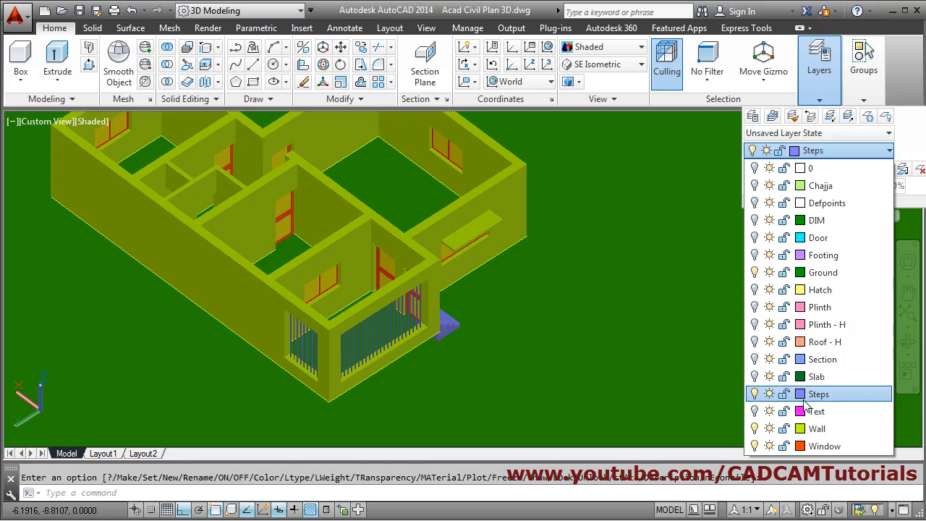
left_click(755, 377)
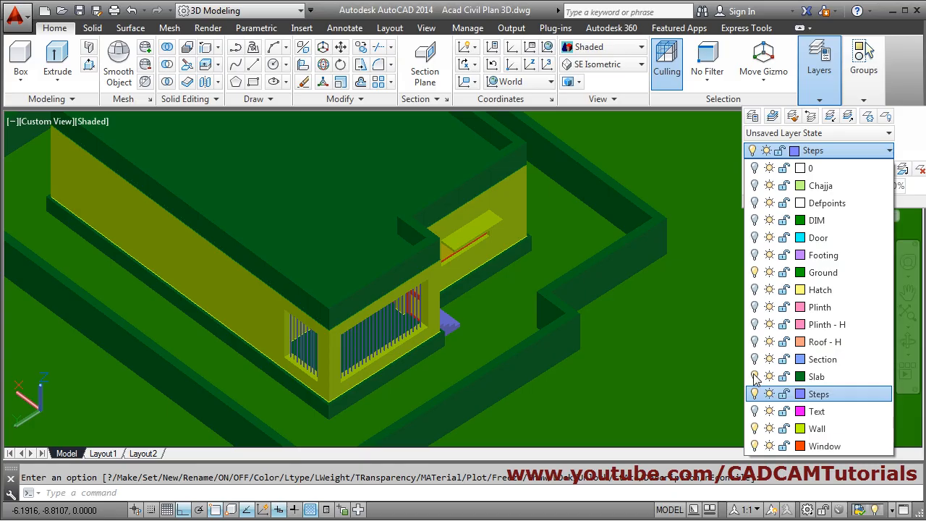
left_click(799, 395)
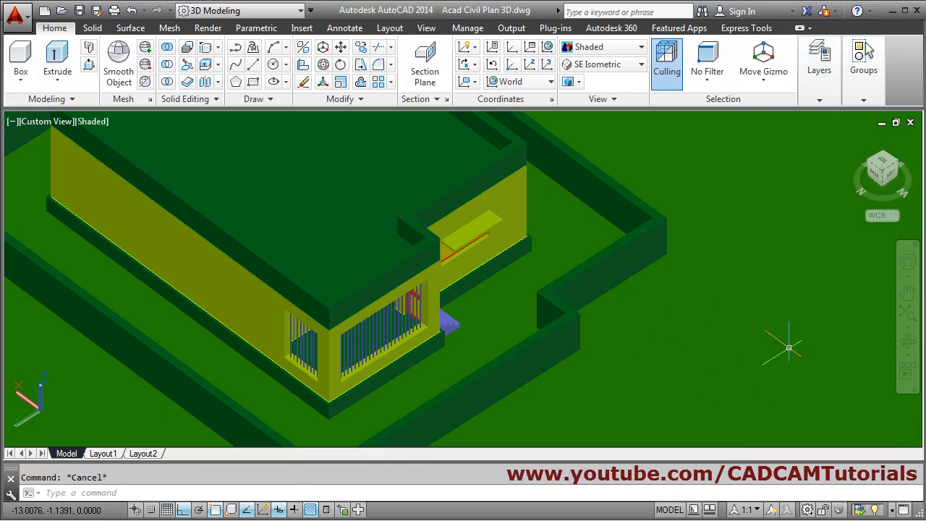
Examine the house exterior from the entrance side, including the steps, windows and boundary wall.
middle_click_drag(516, 304, 397, 268, "shift")
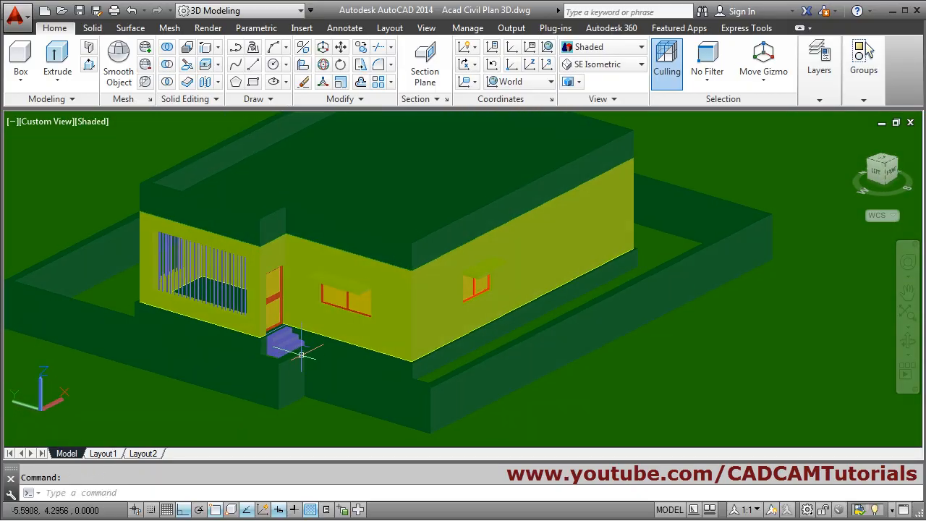
scroll(292, 360, "up", 3)
scroll(497, 327, "down", 4)
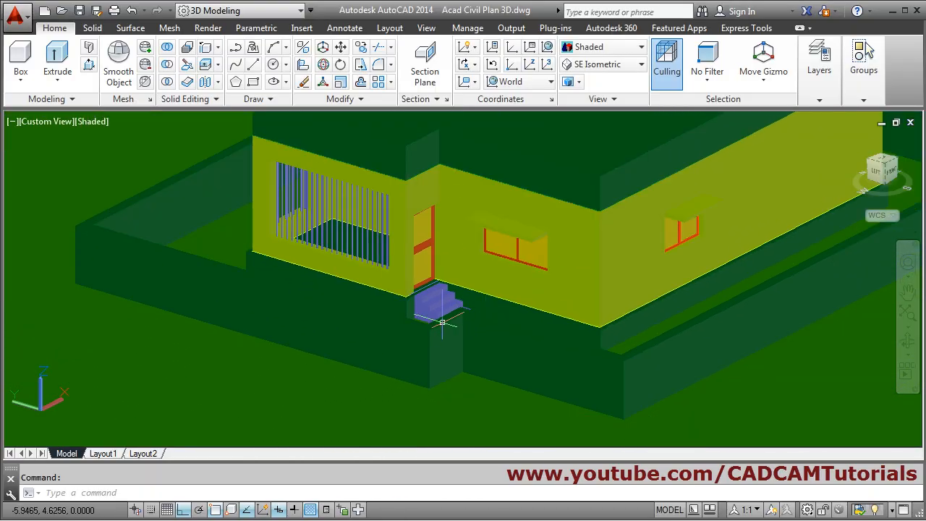
middle_click_drag(413, 303, 371, 342)
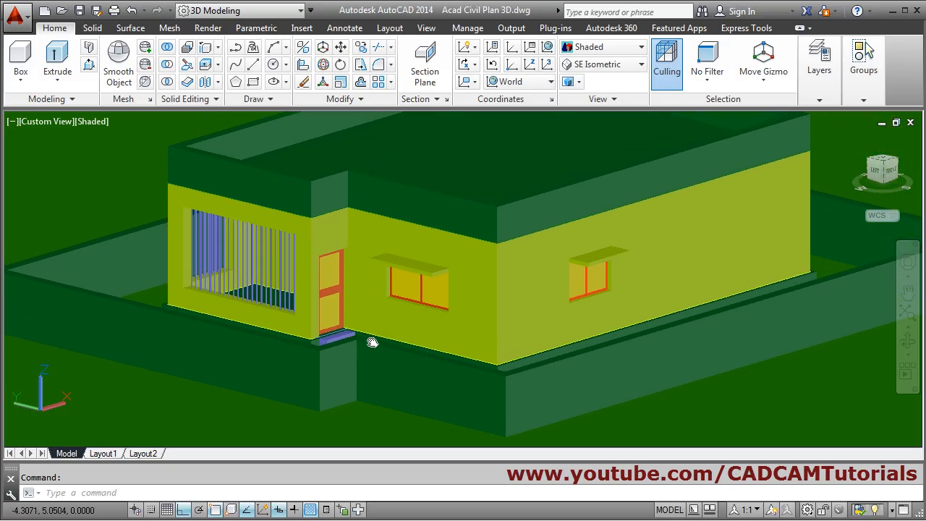